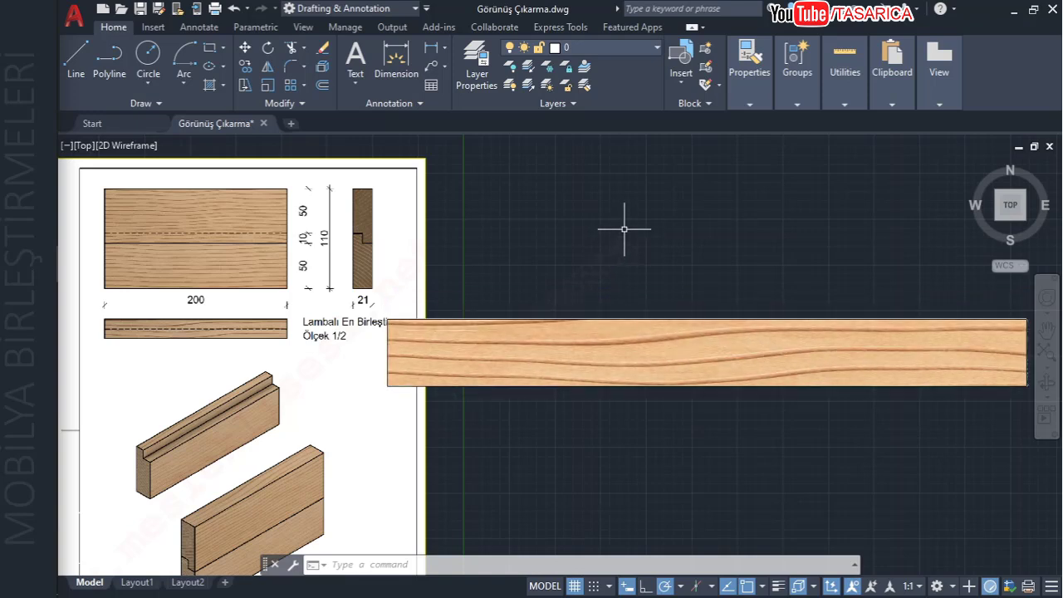
# - Create a new layer named KOORDİNAT
pyautogui.click(476, 65)
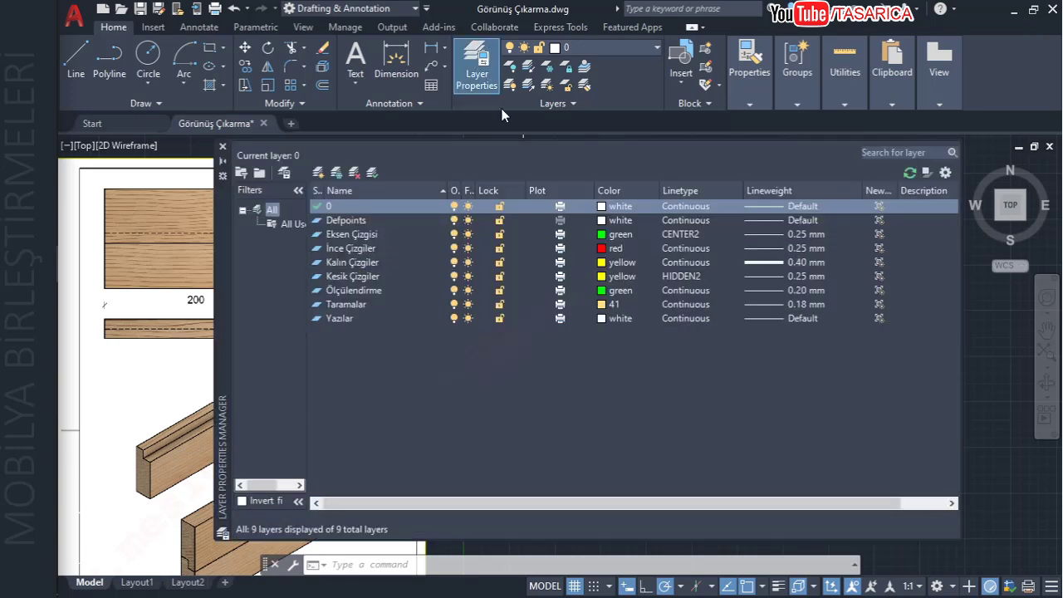
pyautogui.click(318, 173)
pyautogui.write('KOORD')
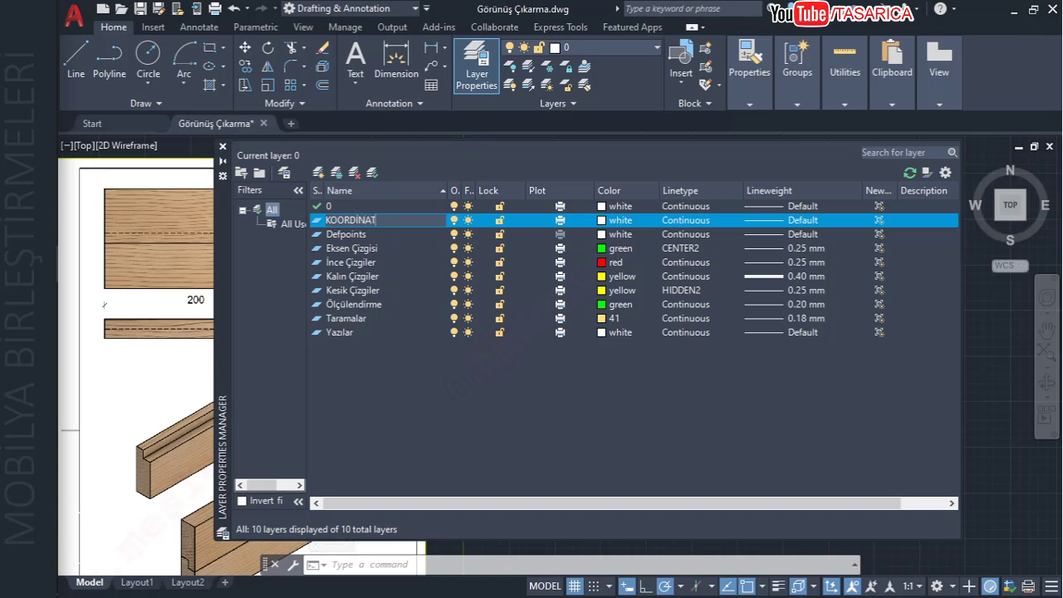
pyautogui.write('İNAT')
pyautogui.press('Return')
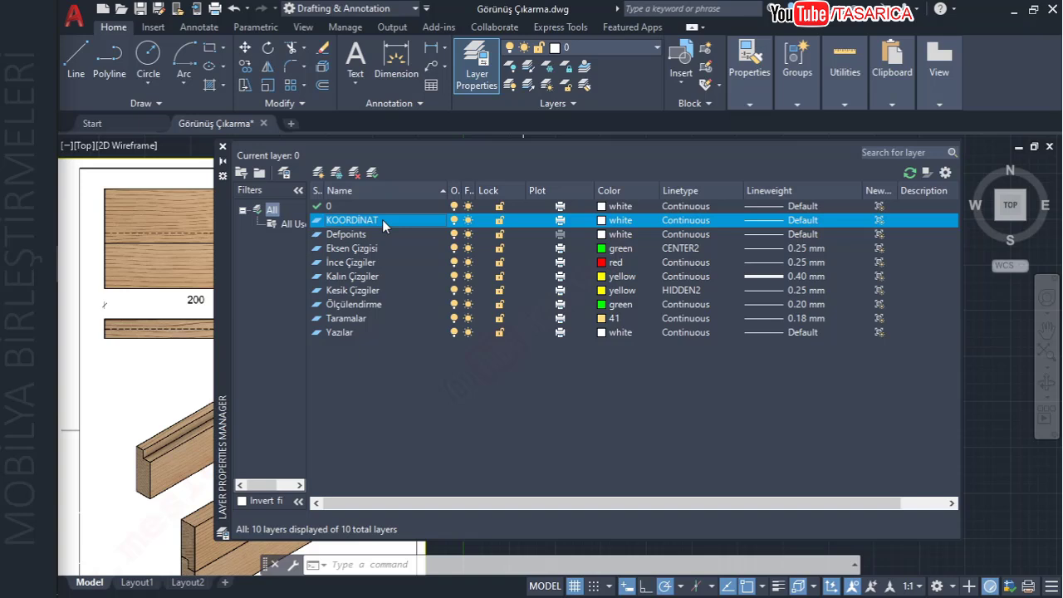
# - Create a second new layer named Yardımcı çizgiler and set its color to cyan
pyautogui.click(318, 172)
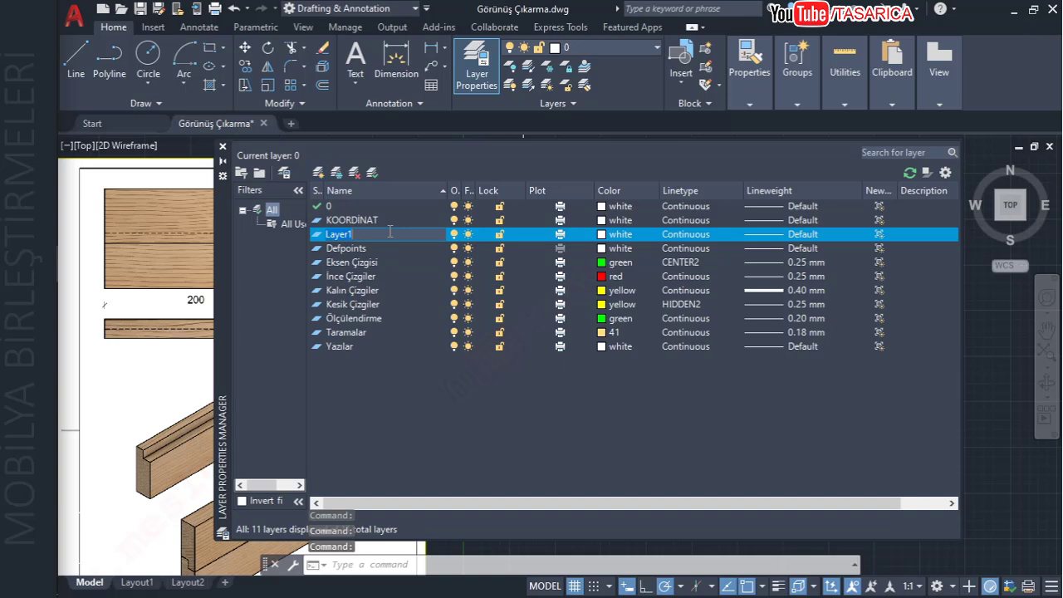
pyautogui.write('Yardımcı çizgil')
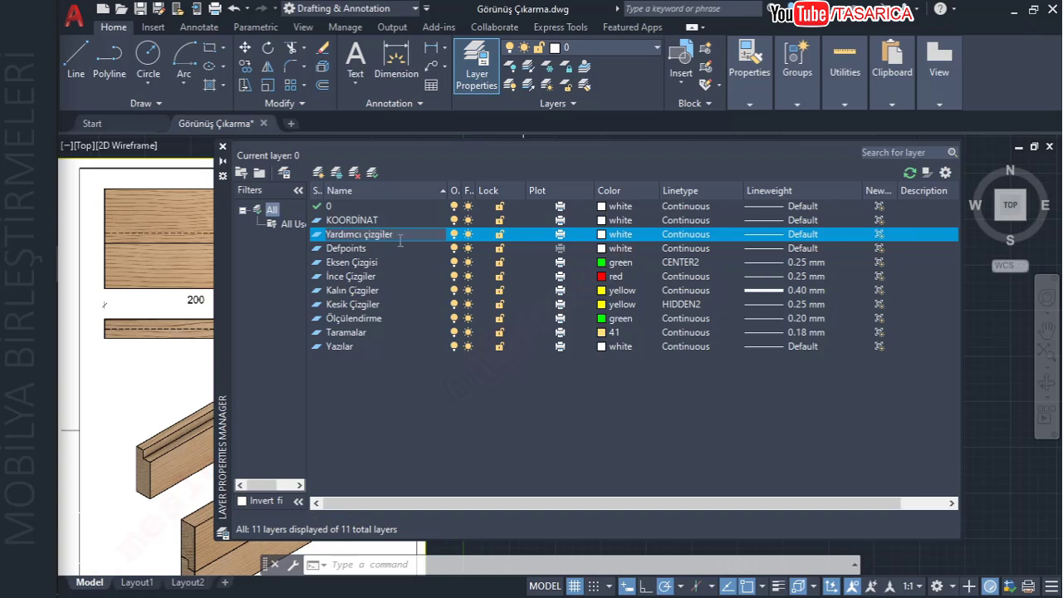
pyautogui.click(608, 234)
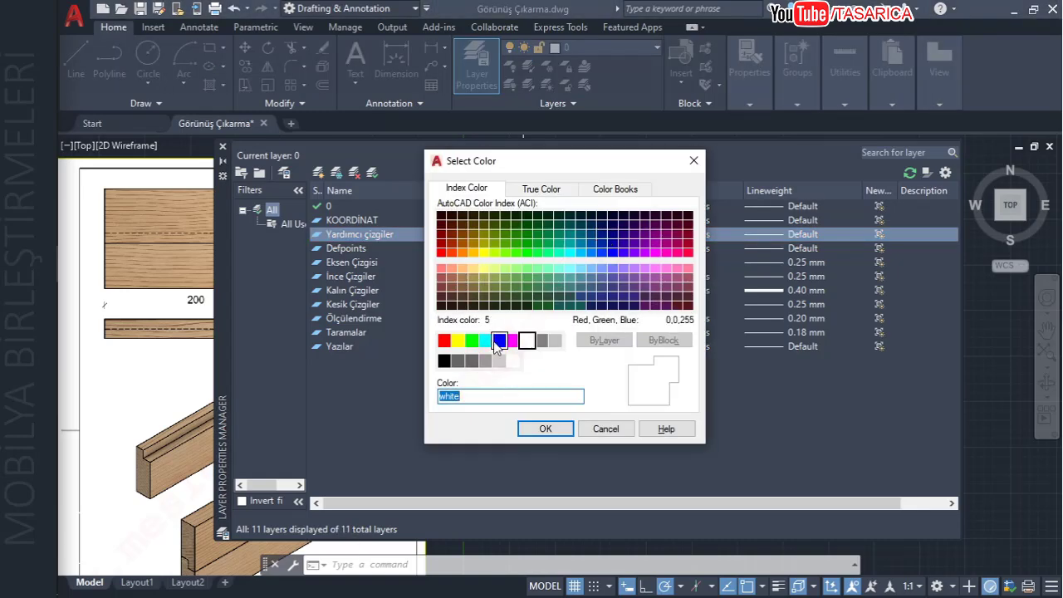
pyautogui.click(489, 343)
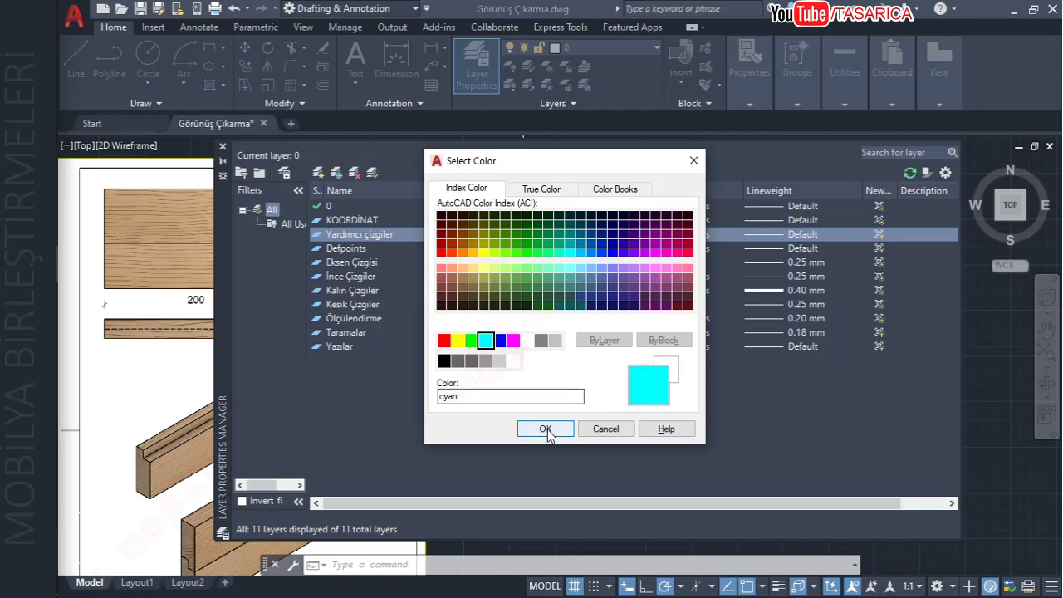
pyautogui.click(545, 429)
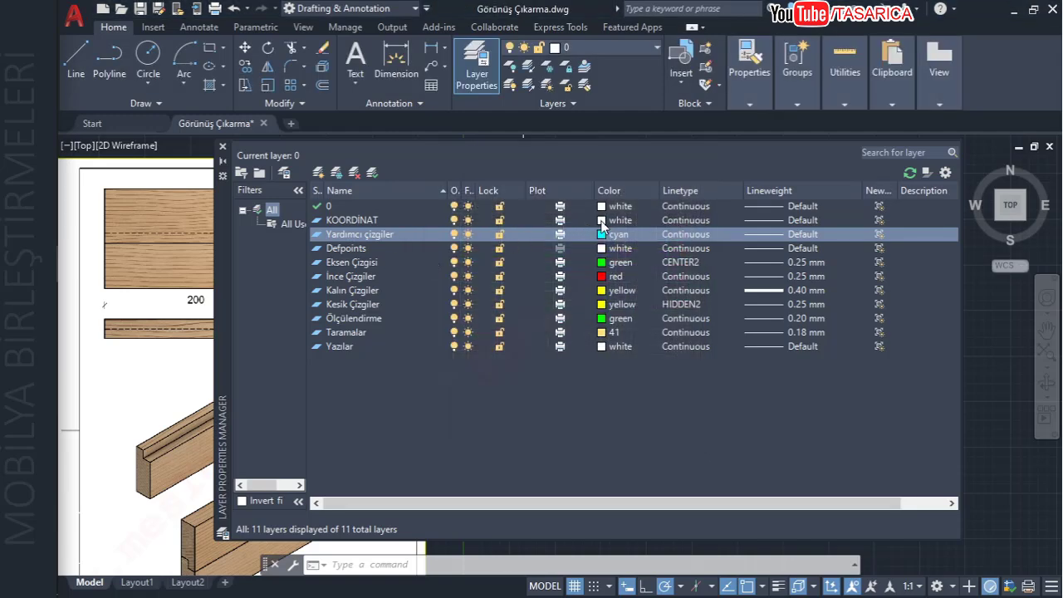
# - Set the KOORDİNAT layer's color to blue and close the layer manager
pyautogui.click(602, 220)
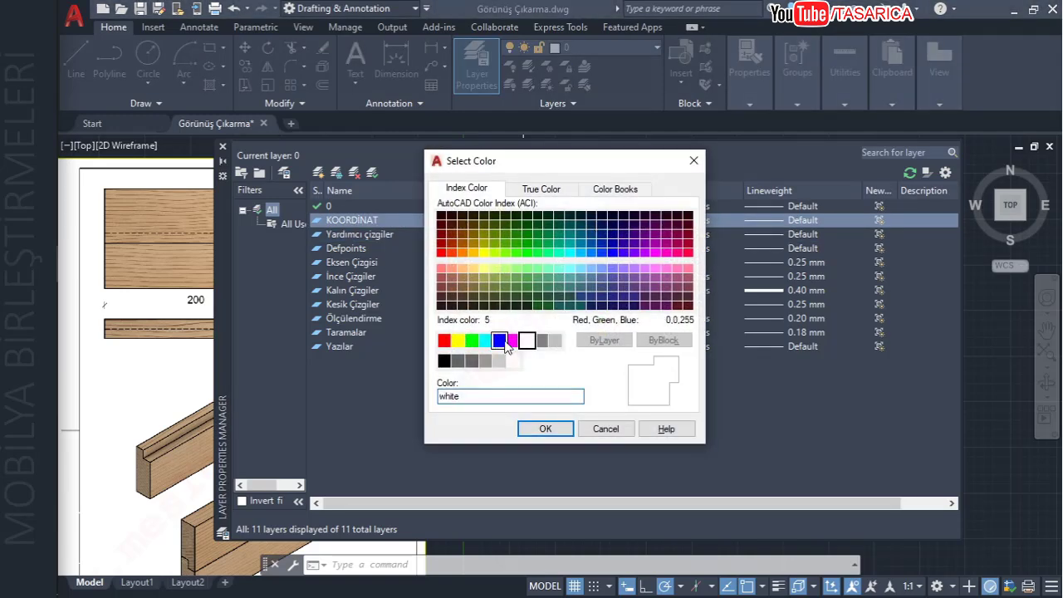
pyautogui.click(501, 340)
pyautogui.click(544, 430)
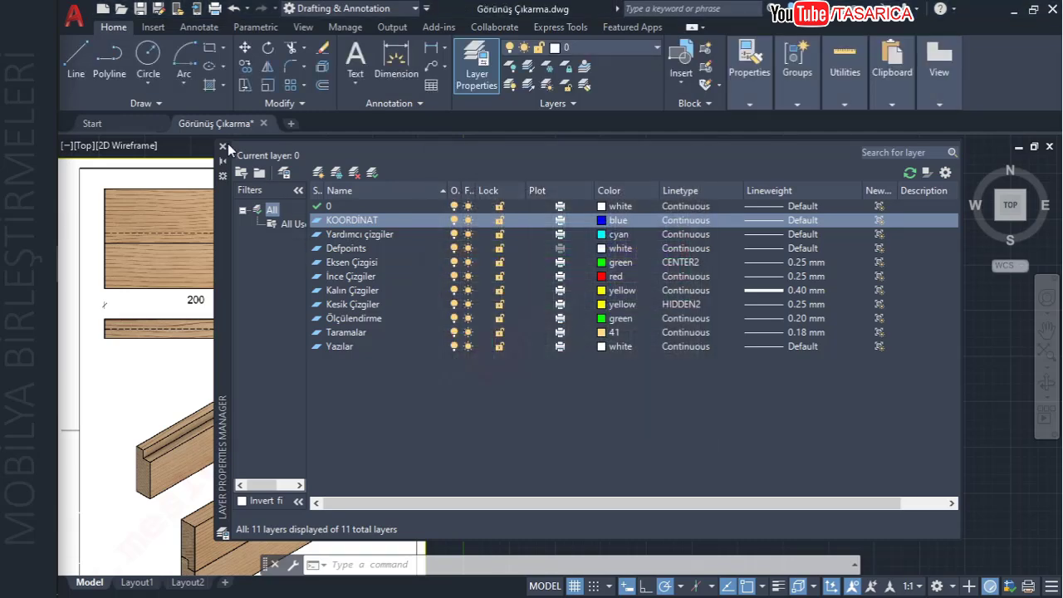
pyautogui.click(223, 147)
# - On the KOORDİNAT layer, draw a vertical and a horizontal construction line crossing at one point in the empty area beside the drawing sheet
pyautogui.click(609, 48)
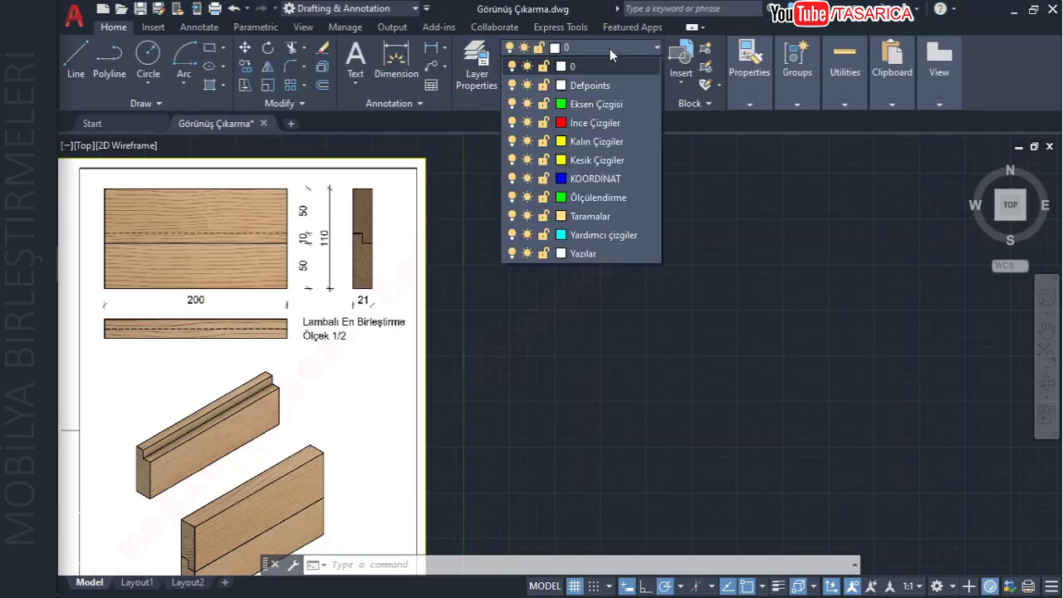
pyautogui.click(610, 172)
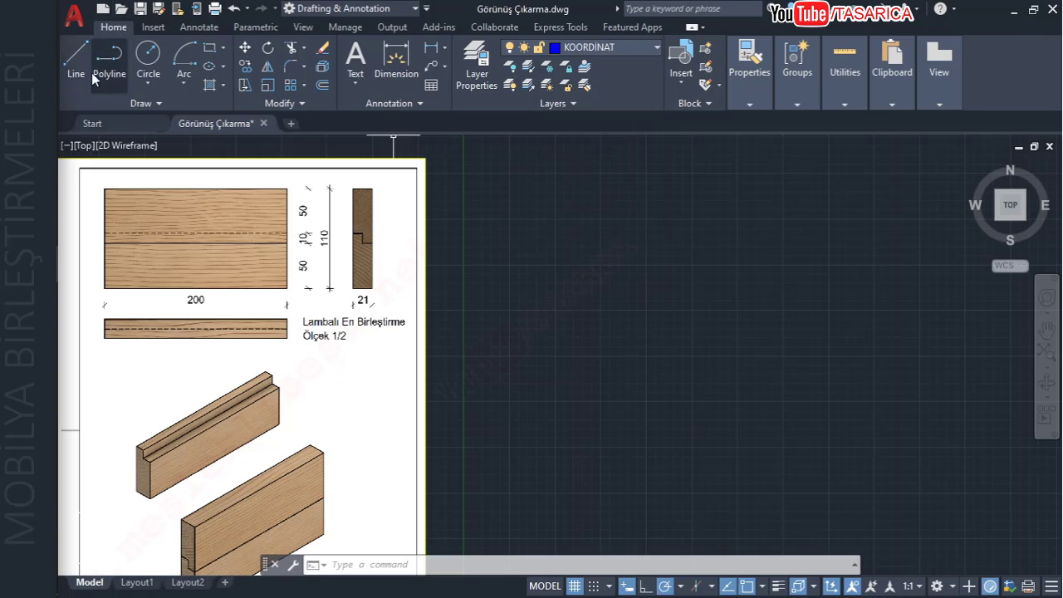
pyautogui.click(143, 104)
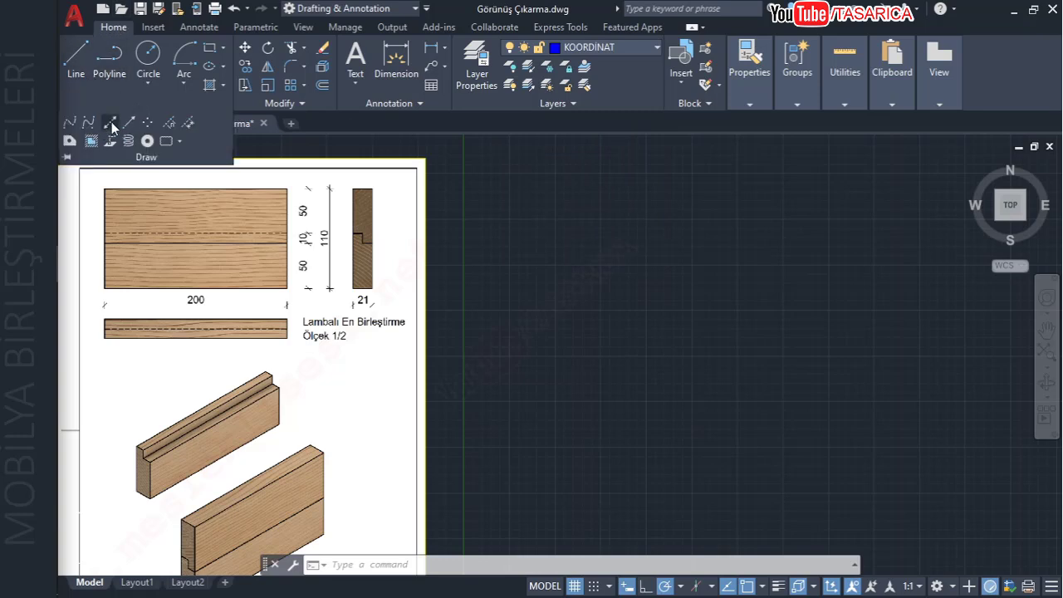
pyautogui.click(111, 125)
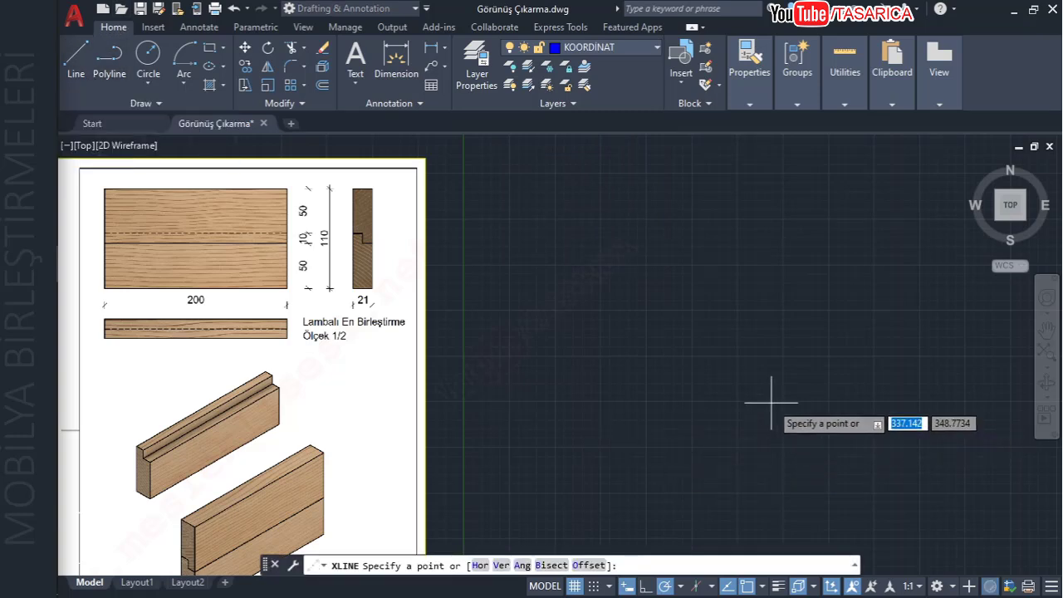
pyautogui.click(764, 247)
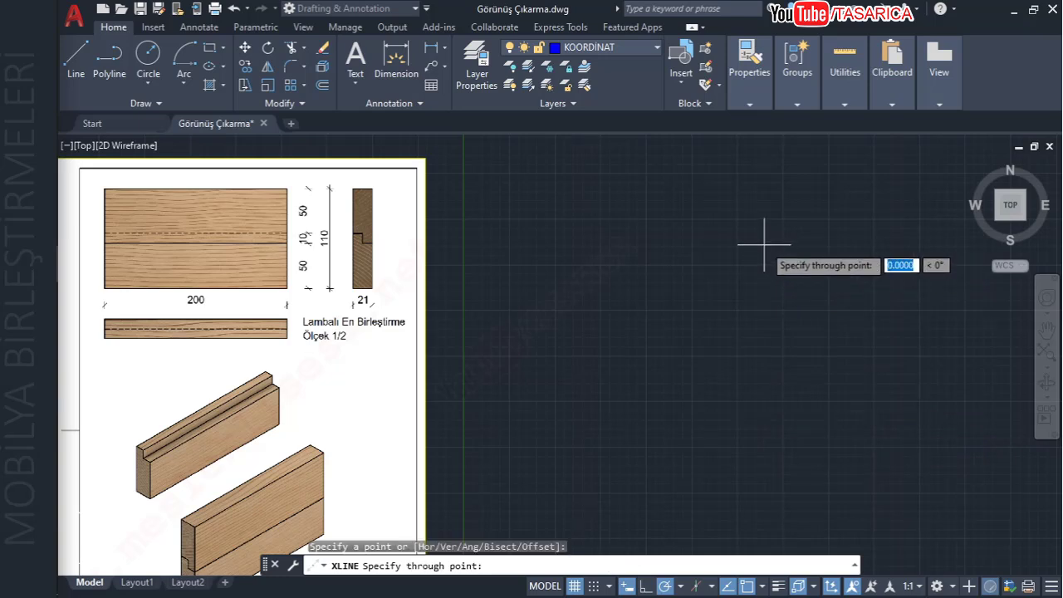
pyautogui.click(762, 341)
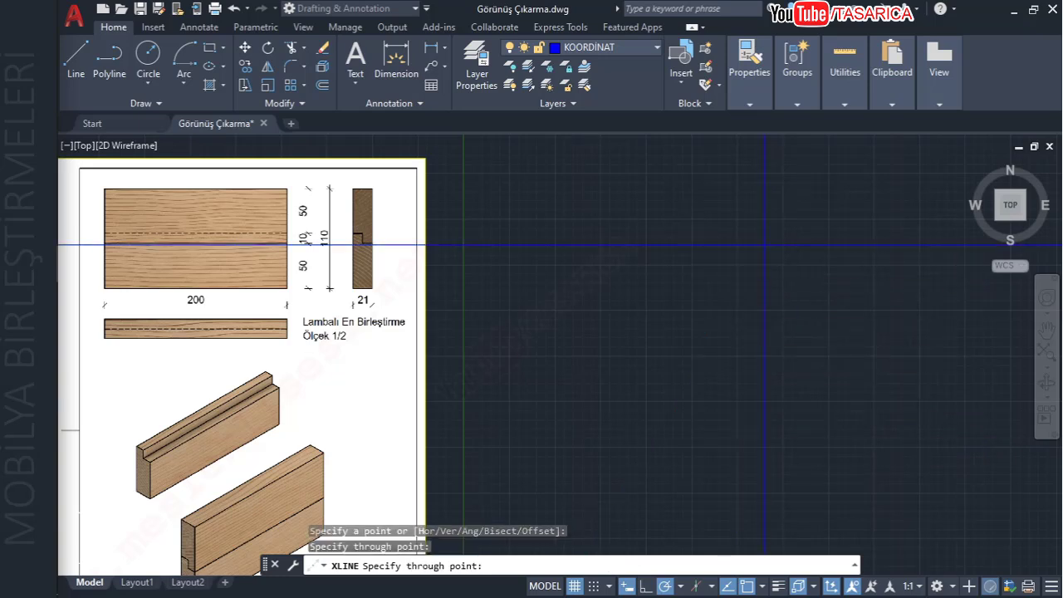
pyautogui.click(689, 238)
pyautogui.press('Return')
pyautogui.moveTo(811, 215); pyautogui.dragTo(752, 294, button='middle')
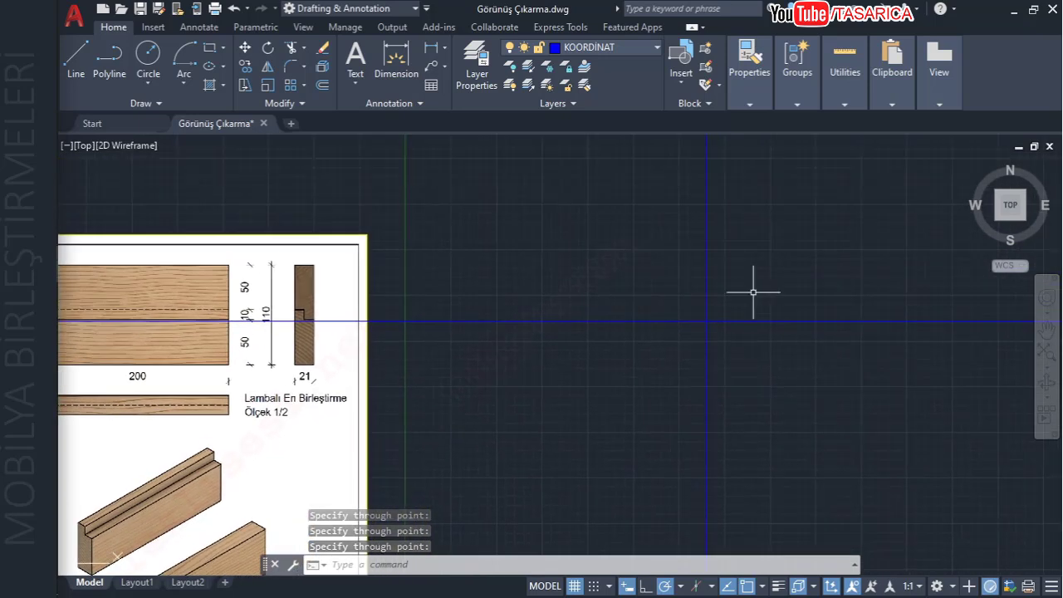
# - Make Yardımcı çizgiler the current layer
pyautogui.click(618, 46)
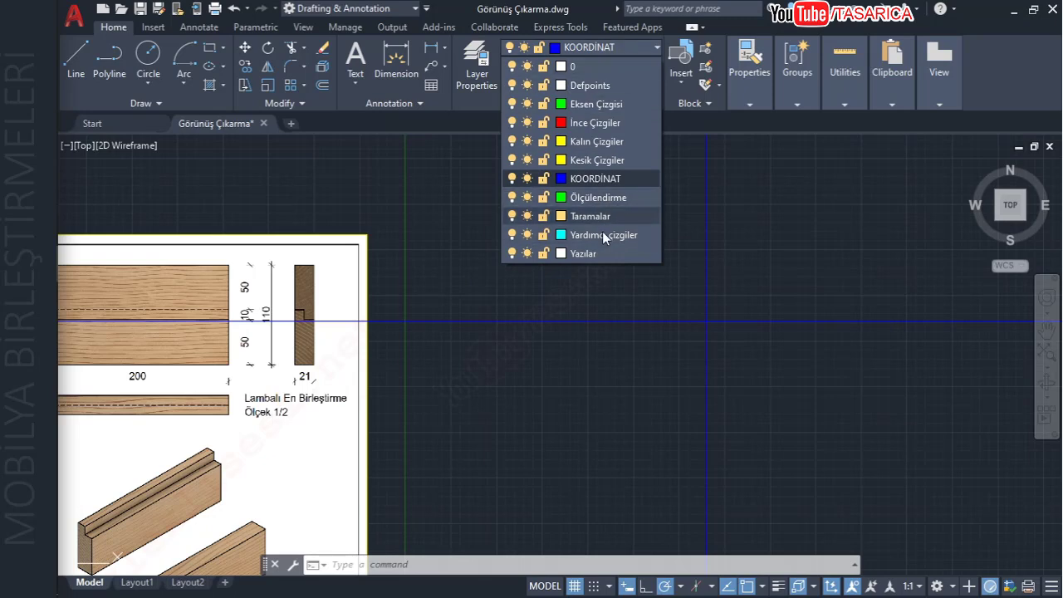
pyautogui.click(617, 236)
pyautogui.click(646, 264)
pyautogui.click(589, 202)
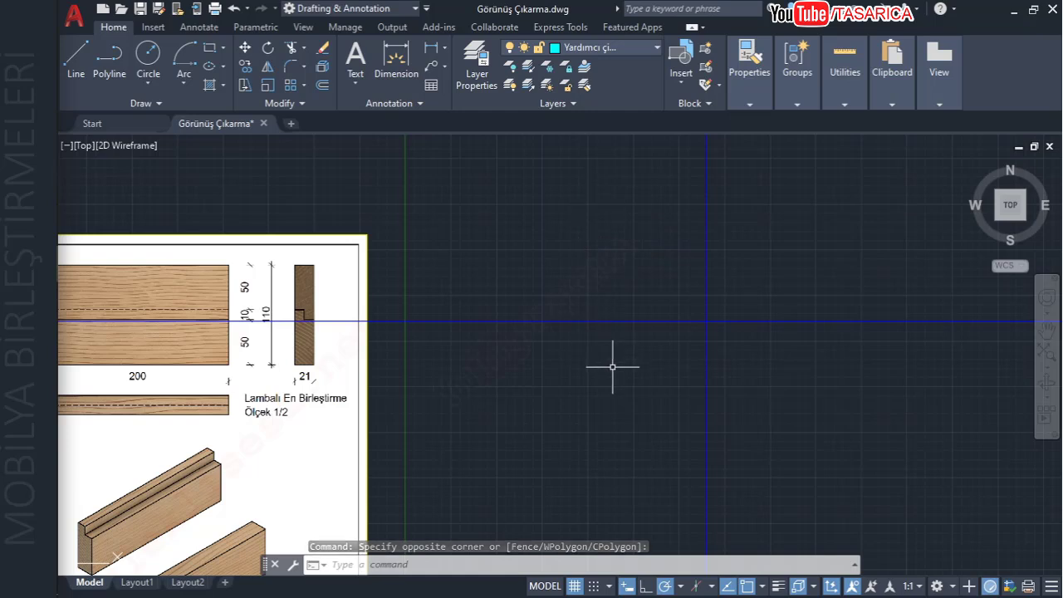
# - Offset the horizontal construction line 20 units upward and the vertical construction line 20 units to its right
pyautogui.write('O')
pyautogui.press('Return')
pyautogui.write('20')
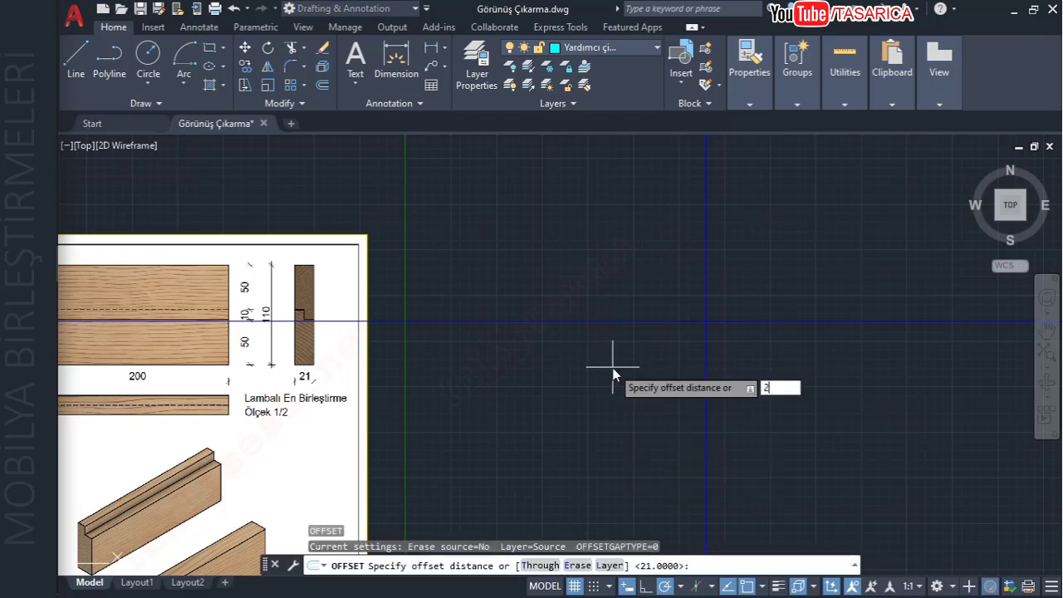
pyautogui.press('Return')
pyautogui.click(618, 319)
pyautogui.click(617, 298)
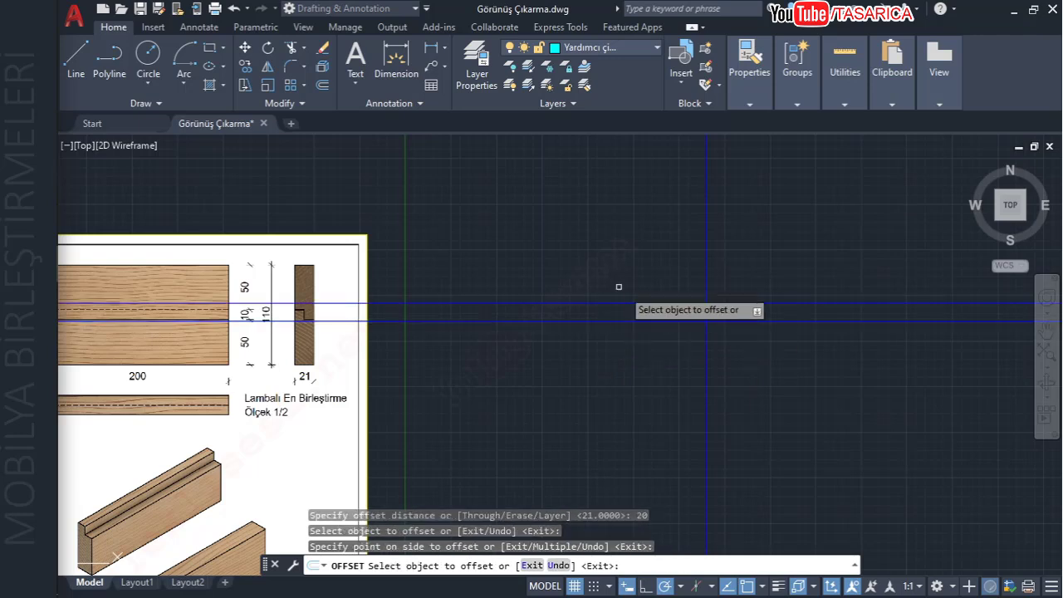
pyautogui.click(705, 309)
pyautogui.click(754, 308)
pyautogui.rightClick(676, 355)
pyautogui.click(677, 360)
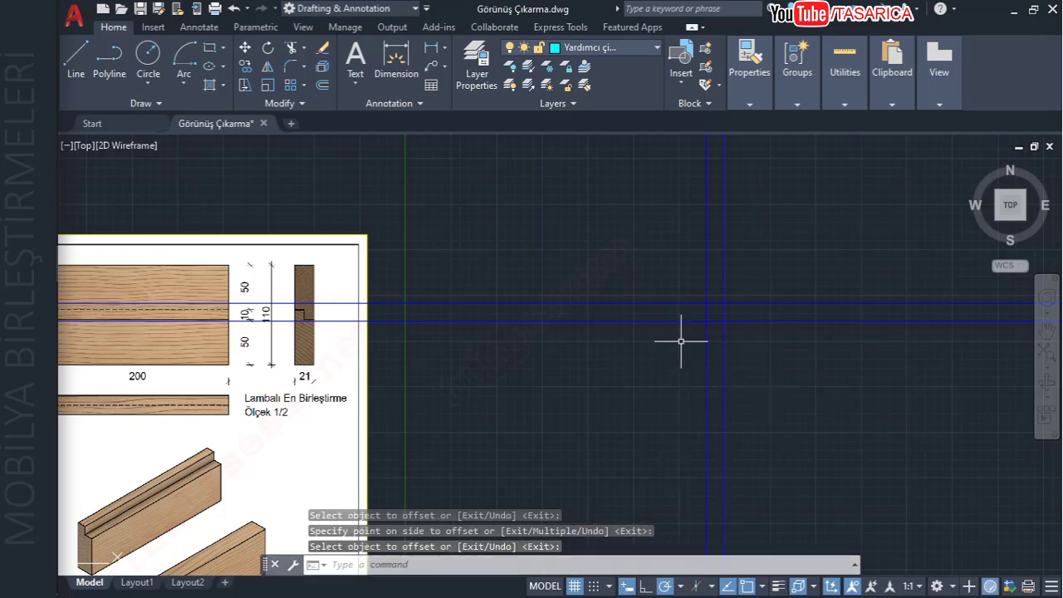
# - Offset the original vertical construction line 20 units to its left
pyautogui.write('o')
pyautogui.press('Return')
pyautogui.write('20')
pyautogui.press('Return')
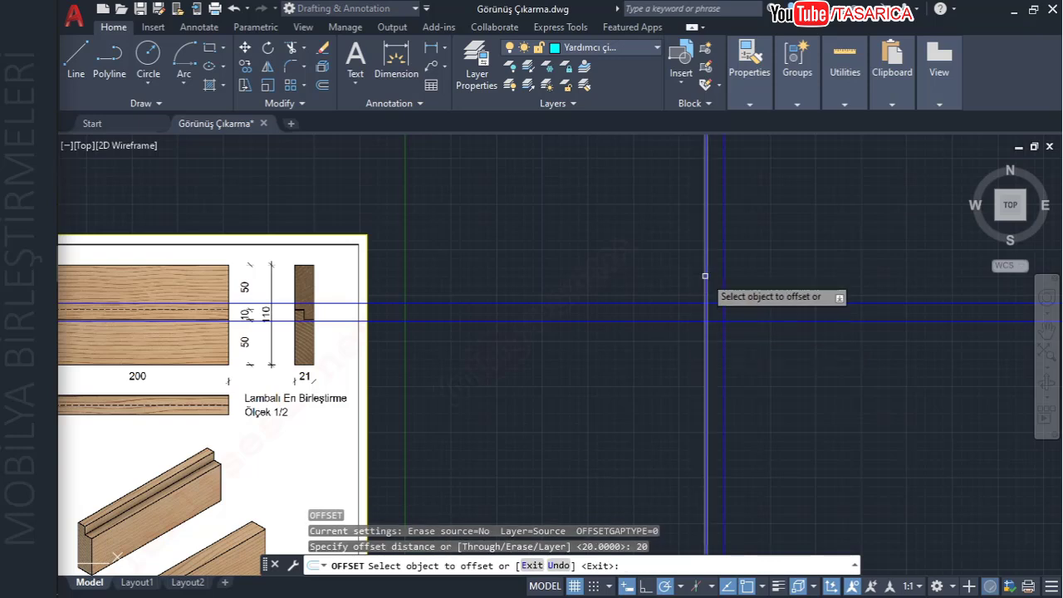
pyautogui.click(705, 275)
pyautogui.click(626, 266)
pyautogui.rightClick(641, 275)
pyautogui.click(646, 278)
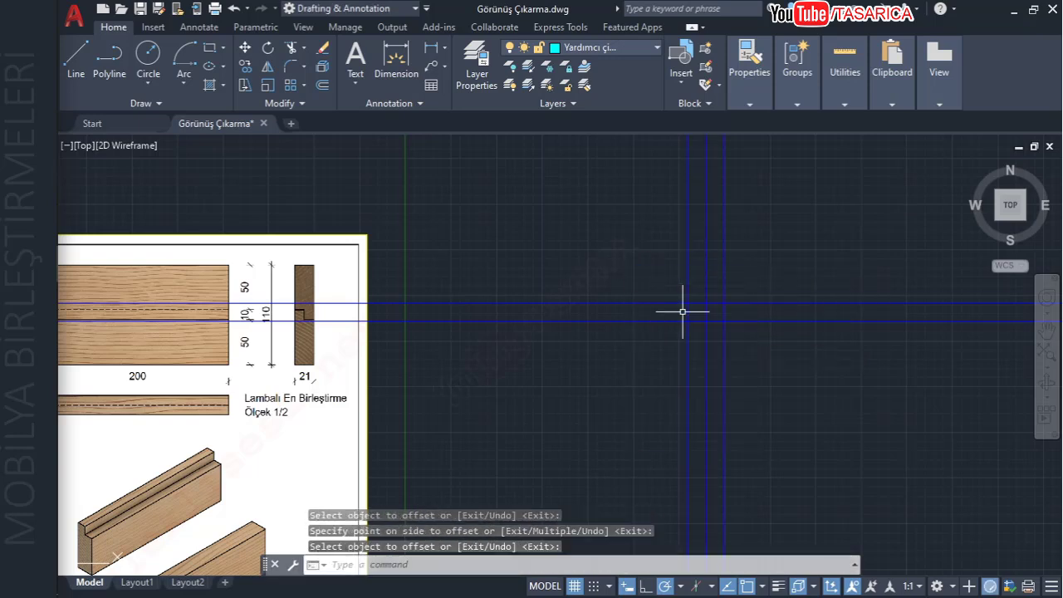
# - Reassign the three offset construction lines to the Yardımcı çizgiler layer
pyautogui.click(694, 314)
pyautogui.click(652, 278)
pyautogui.click(742, 308)
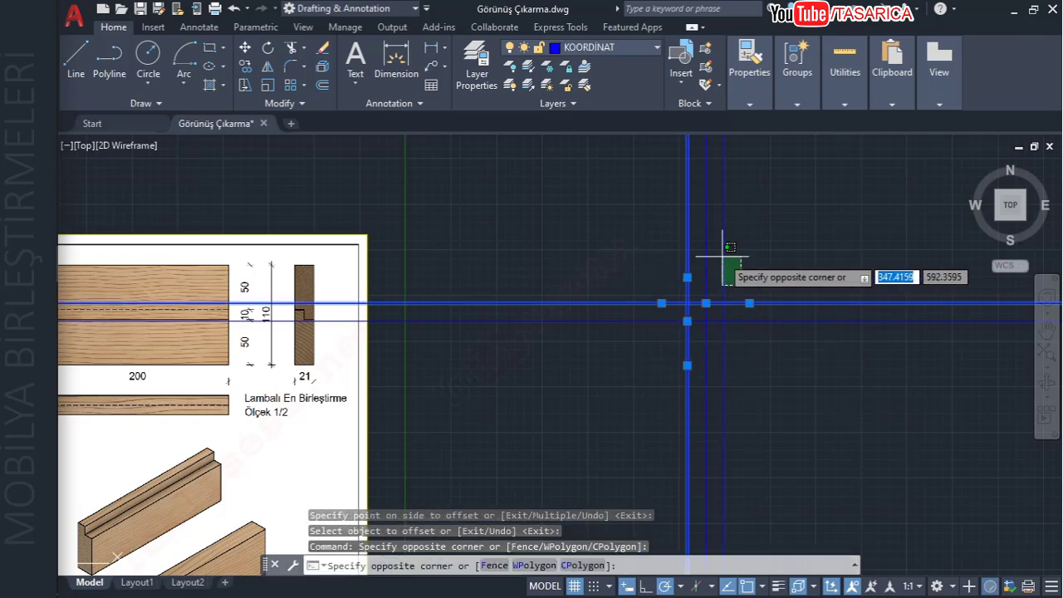
pyautogui.click(712, 214)
pyautogui.click(616, 49)
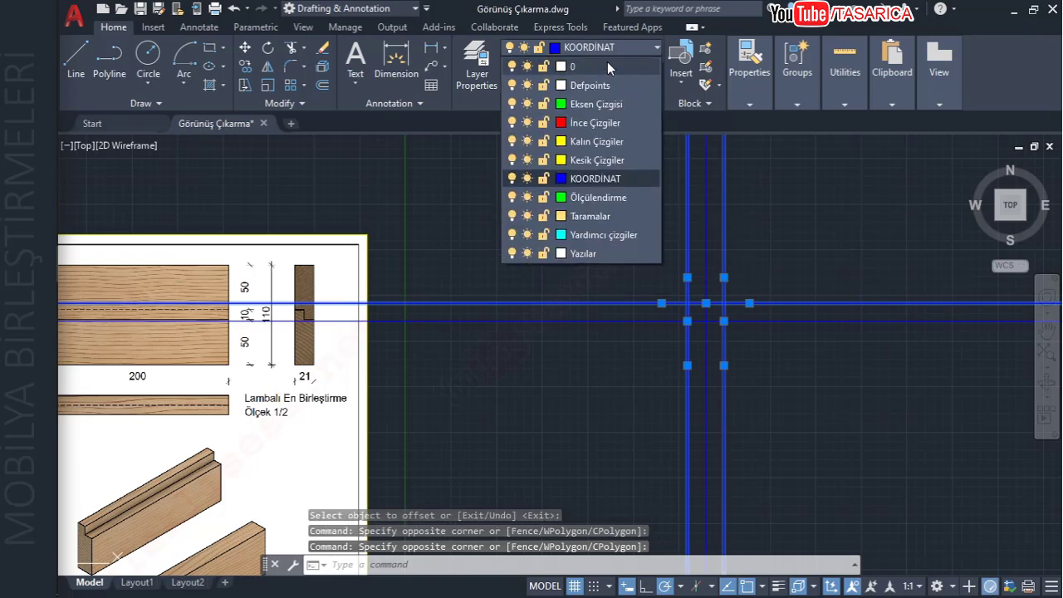
pyautogui.click(620, 232)
pyautogui.click(616, 236)
pyautogui.click(594, 214)
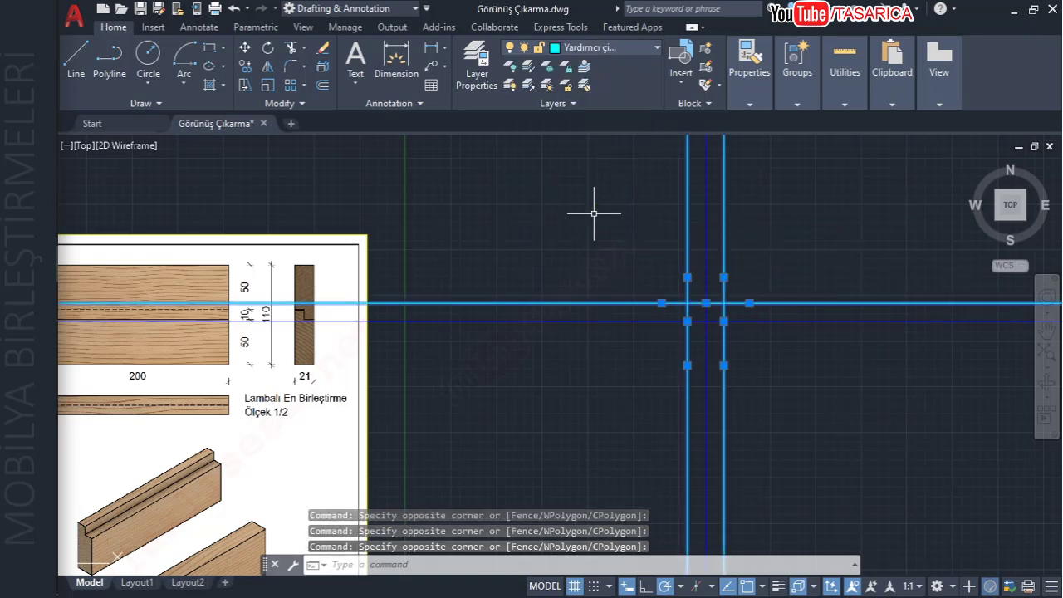
pyautogui.press('Escape')
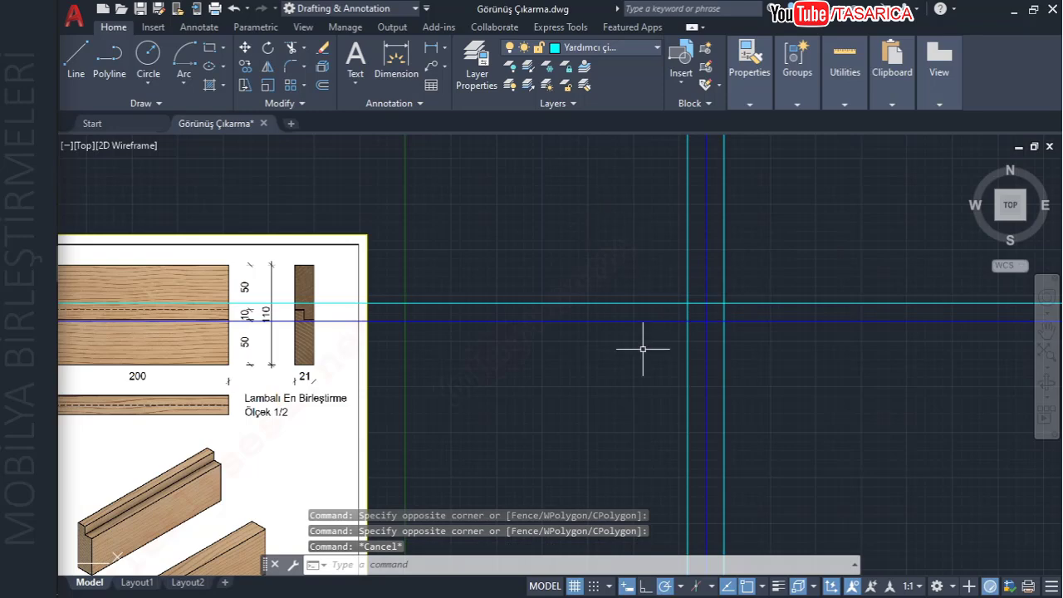
# - Move all five construction lines straight down, using the intersection of the two blue axes as base point
pyautogui.moveTo(586, 252); pyautogui.dragTo(598, 304, button='middle')
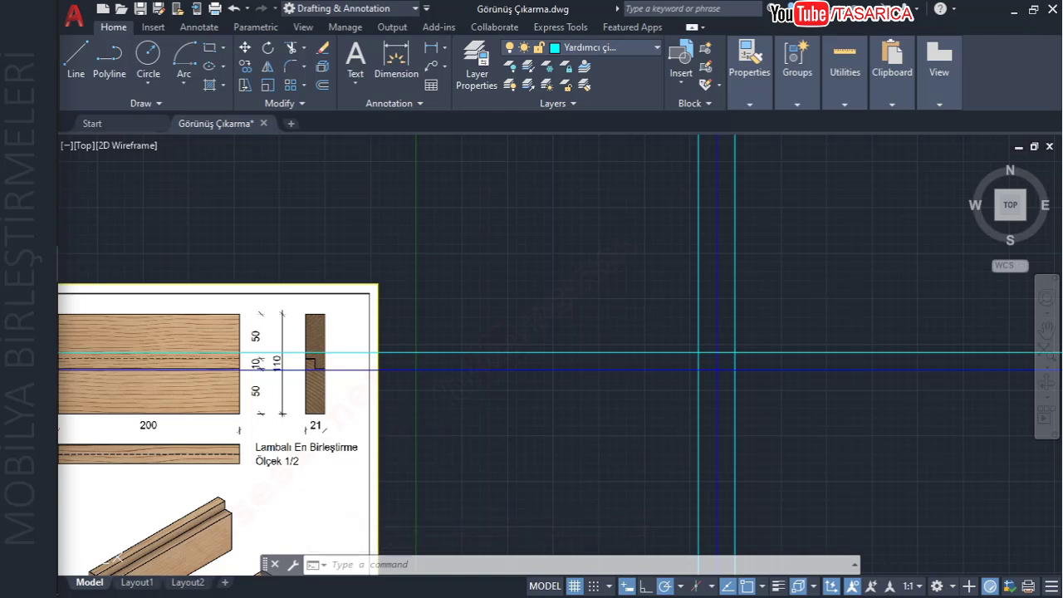
pyautogui.scroll(2, 215, 406)
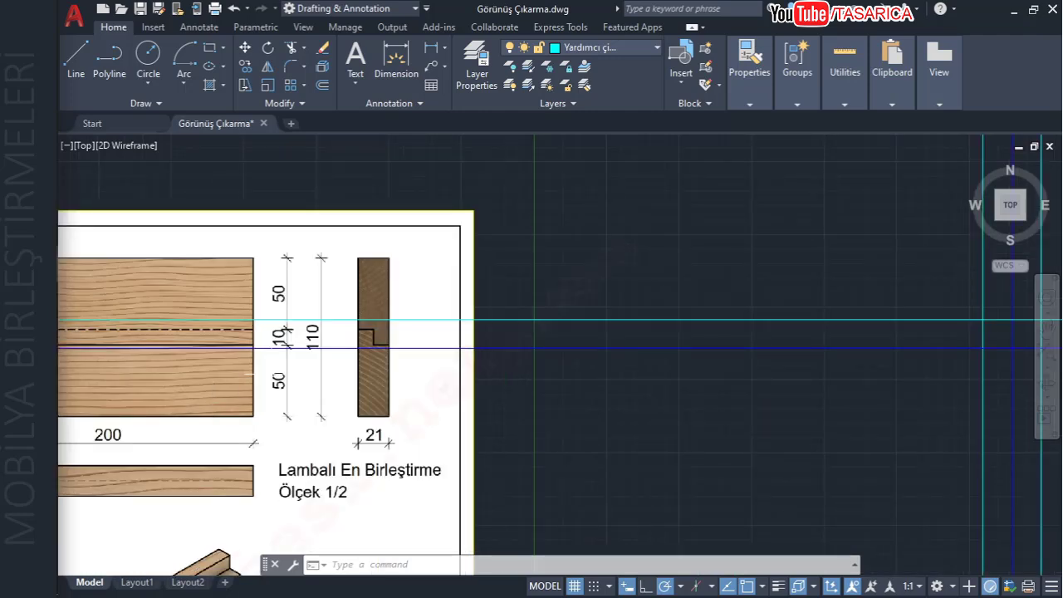
pyautogui.scroll(-2, 254, 299)
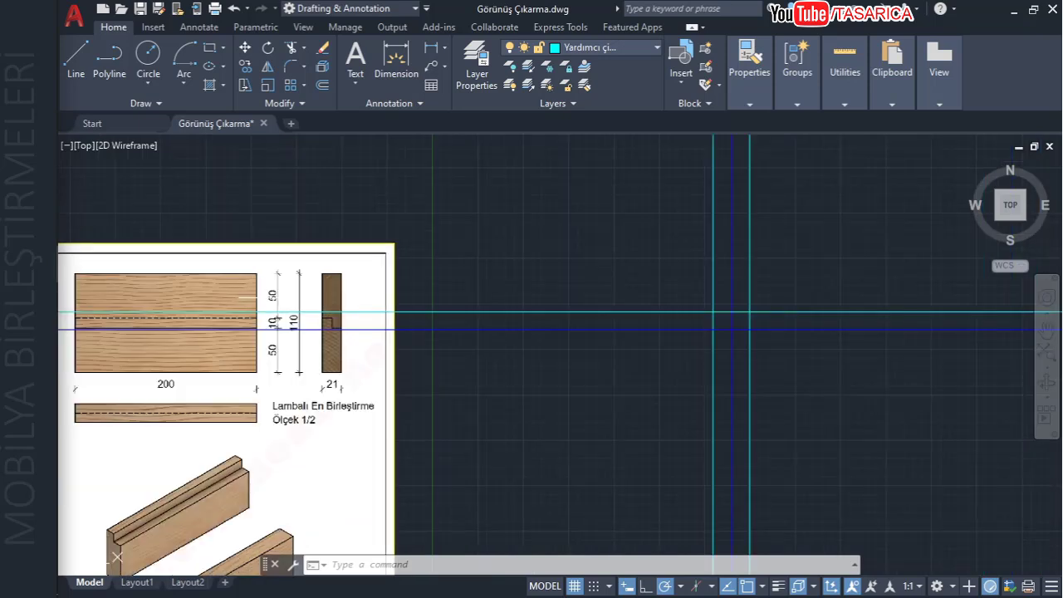
pyautogui.click(857, 425)
pyautogui.click(618, 274)
pyautogui.write('m')
pyautogui.press('Return')
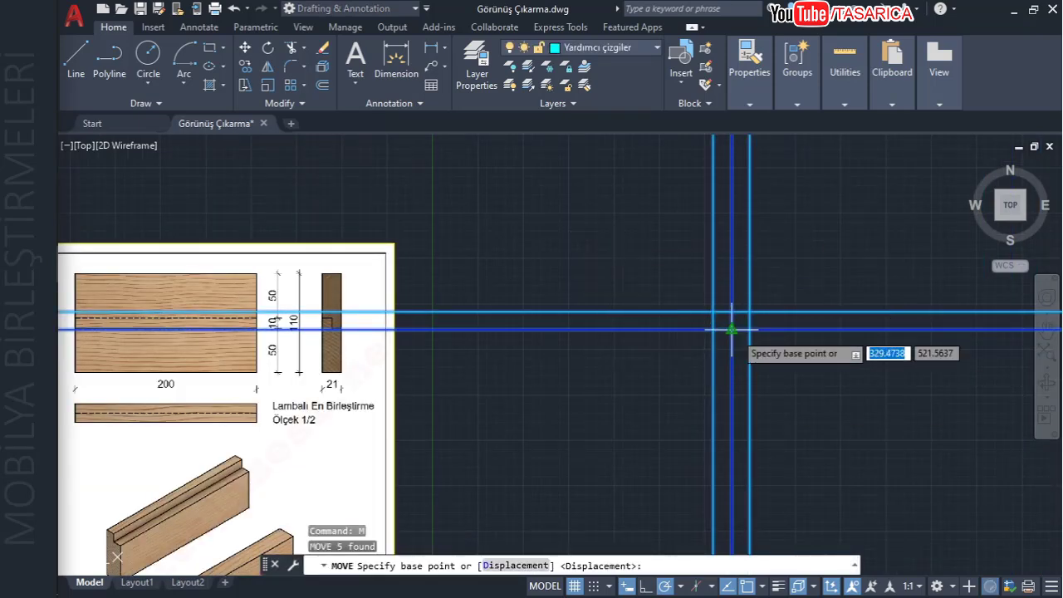
pyautogui.click(731, 330)
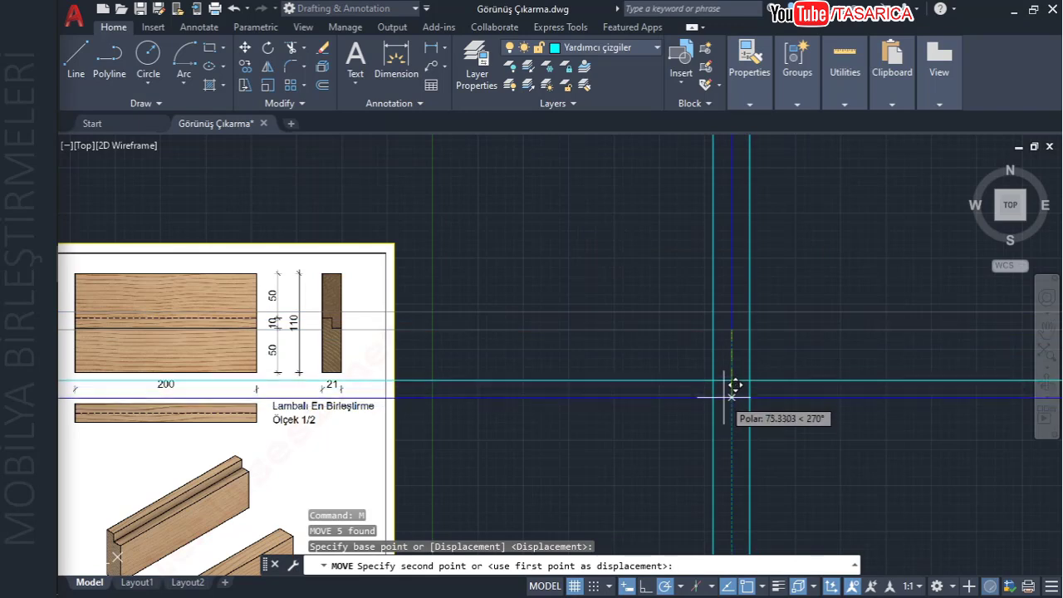
pyautogui.click(728, 391)
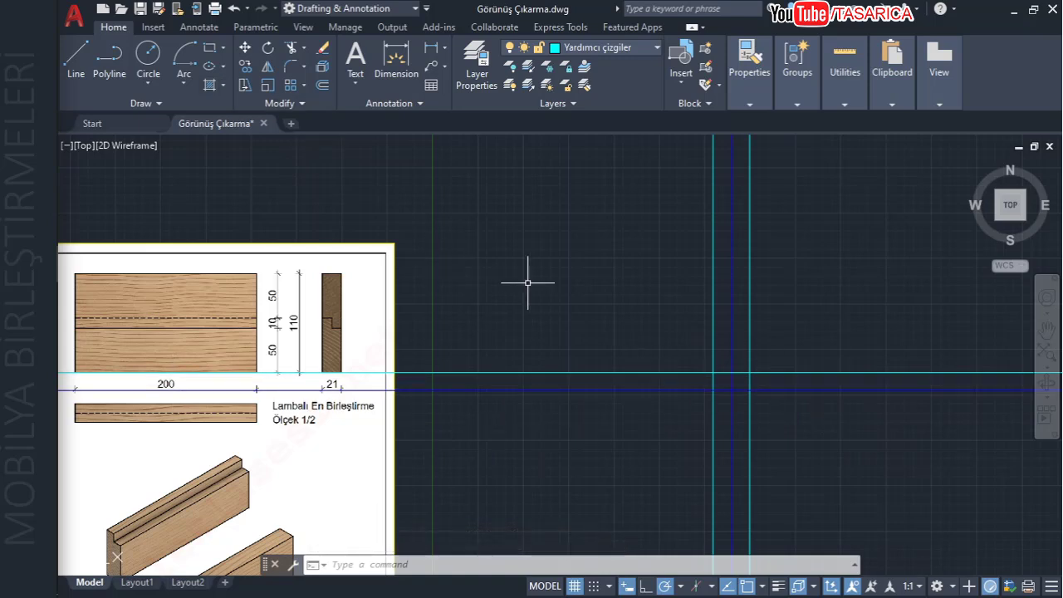
# - Offset the vertical helper line just left of the blue vertical axis 200 units to its left
pyautogui.press('Return')
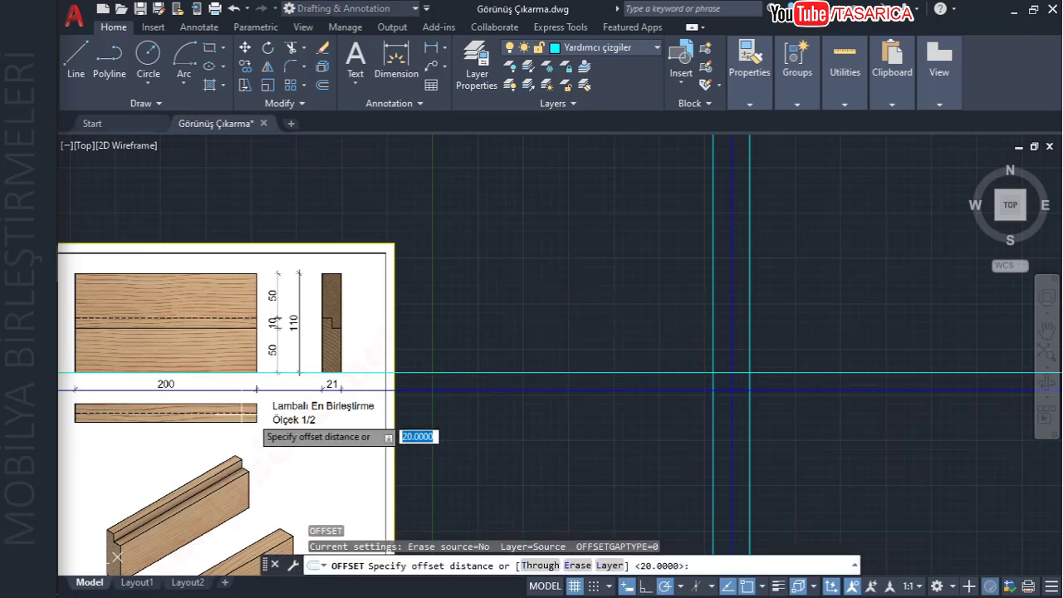
pyautogui.write('200')
pyautogui.press('Return')
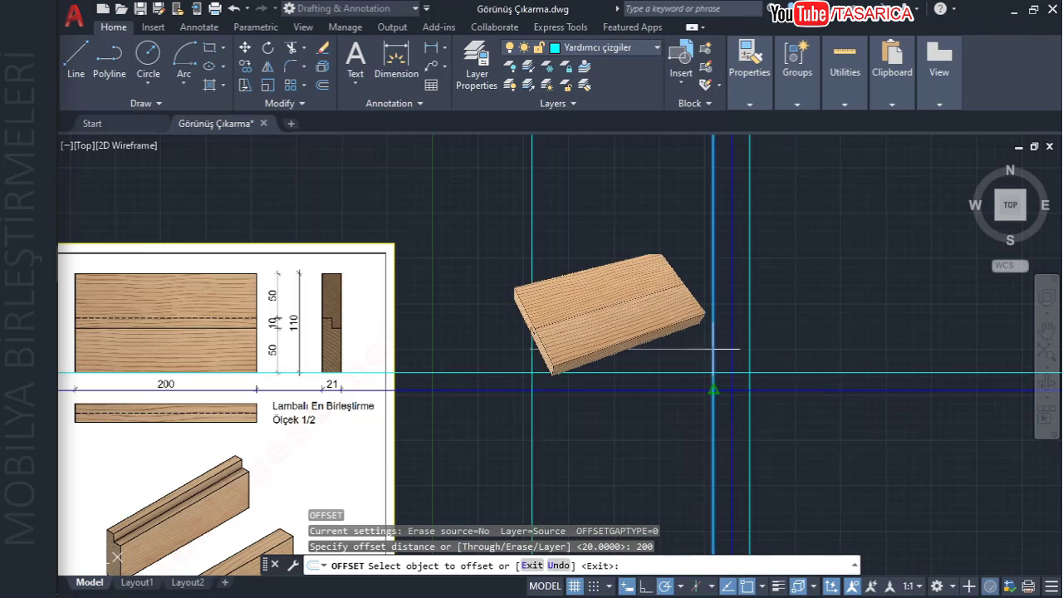
pyautogui.click(713, 357)
pyautogui.press('Escape')
pyautogui.press('Escape')
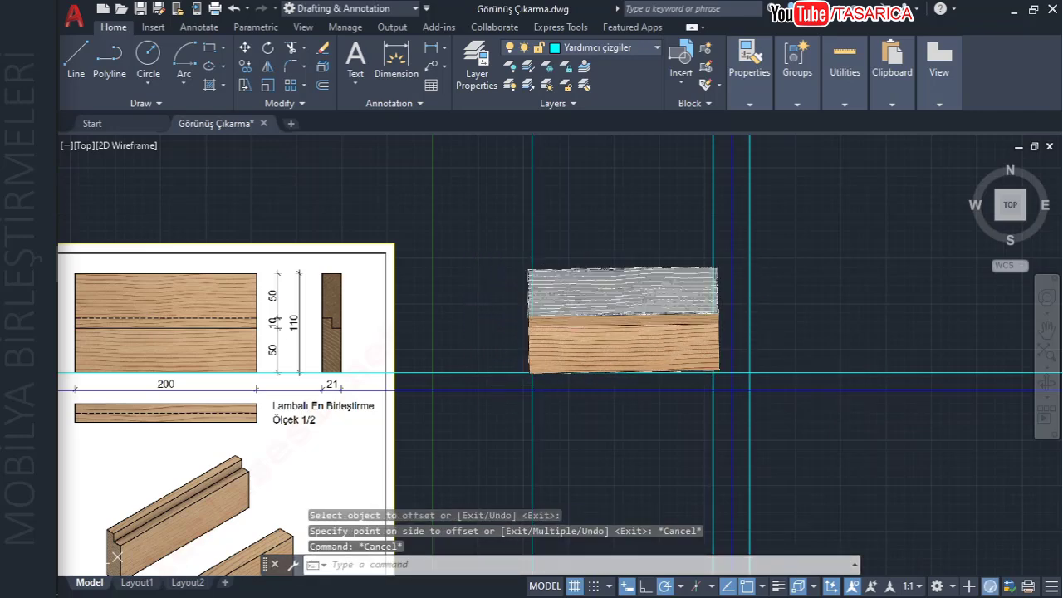
# - Offset the horizontal helper line above the blue horizontal axis 110 units upward
pyautogui.write('o')
pyautogui.press('Return')
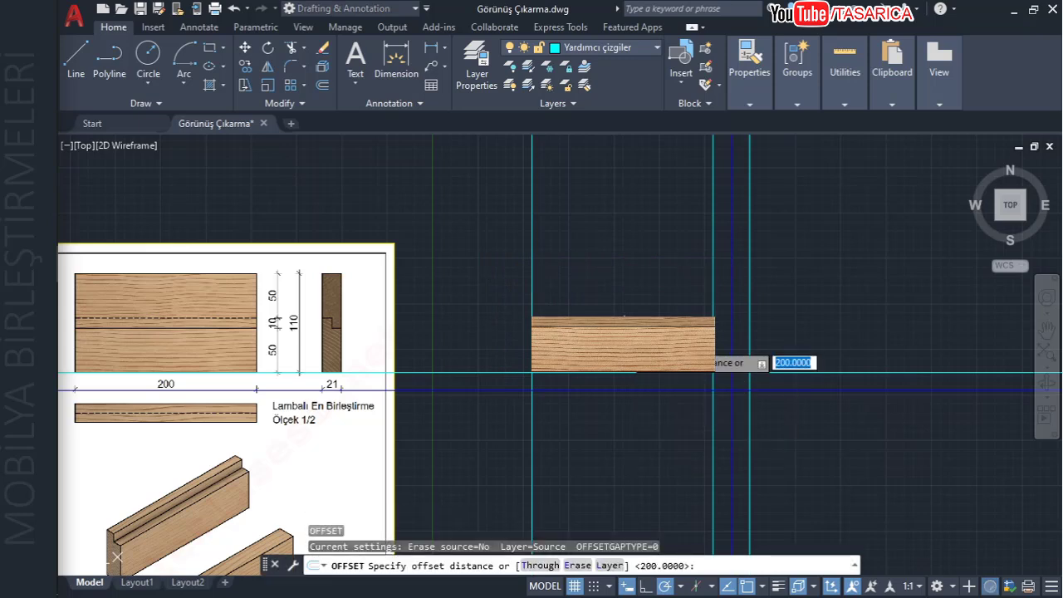
pyautogui.write('110')
pyautogui.press('Return')
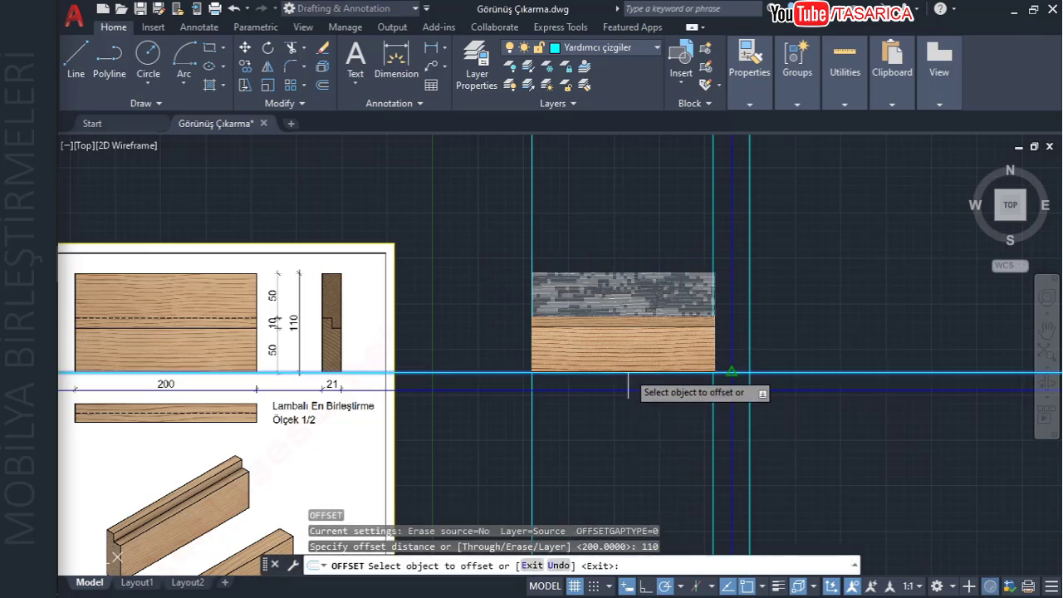
pyautogui.click(626, 373)
pyautogui.click(629, 314)
pyautogui.rightClick(629, 313)
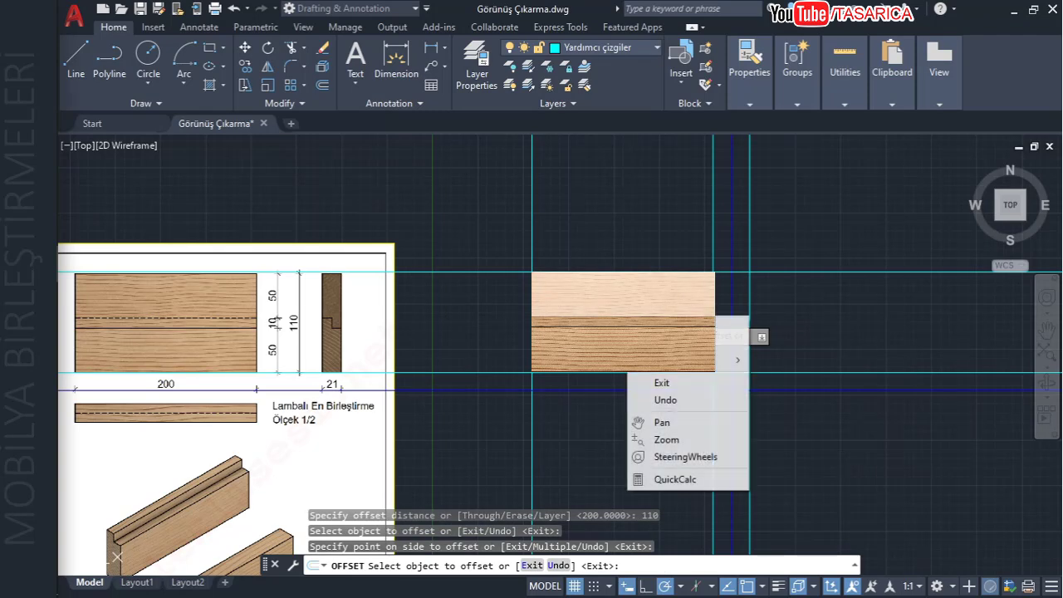
pyautogui.click(652, 325)
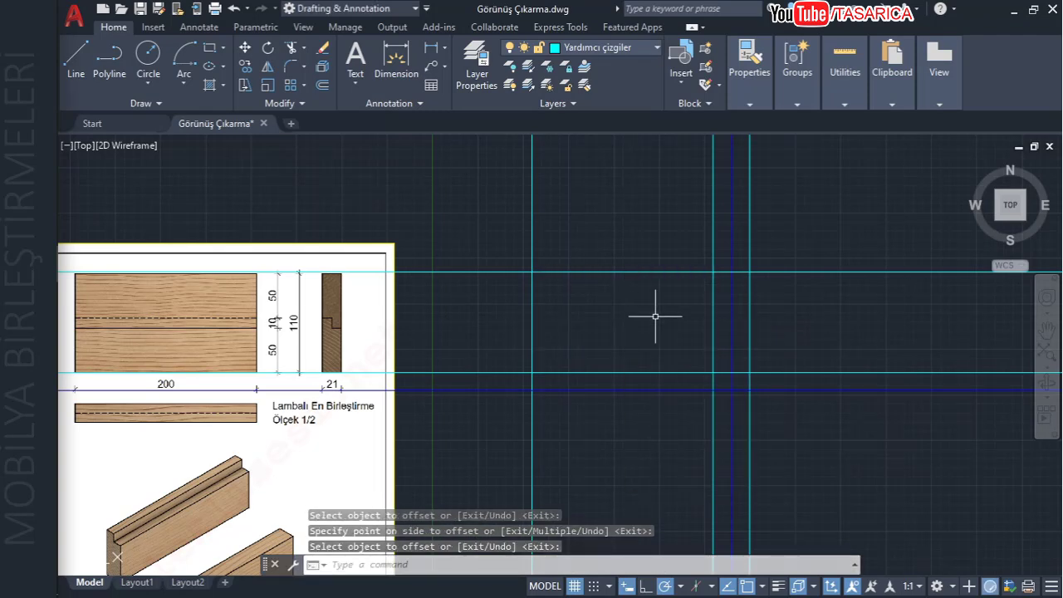
# - Offset the vertical helper line right of the blue vertical axis 21 units to its right
pyautogui.moveTo(656, 316); pyautogui.dragTo(585, 317, button='middle')
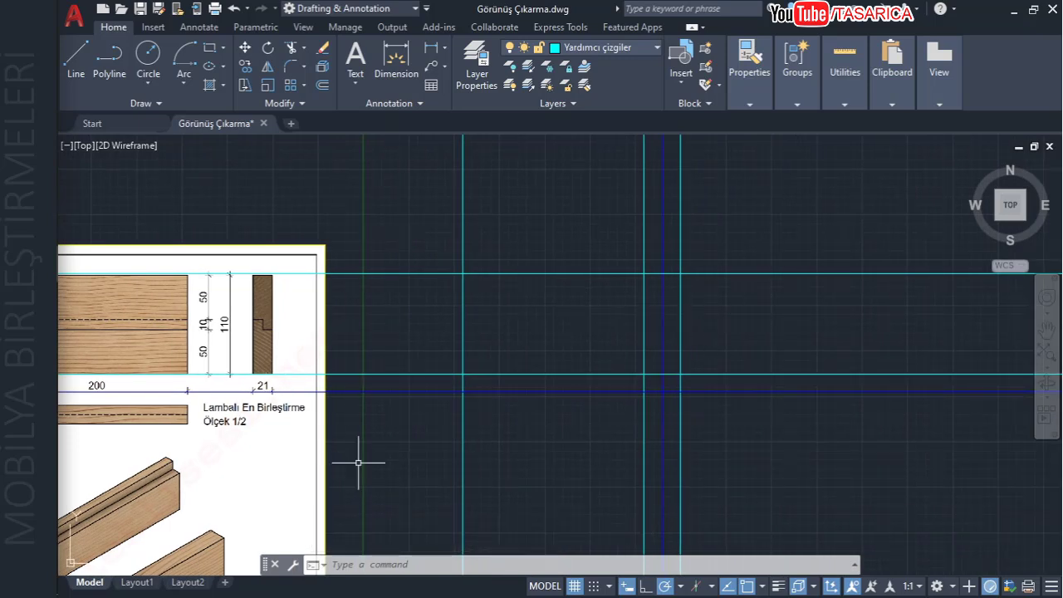
pyautogui.write('o')
pyautogui.press('Return')
pyautogui.write('21')
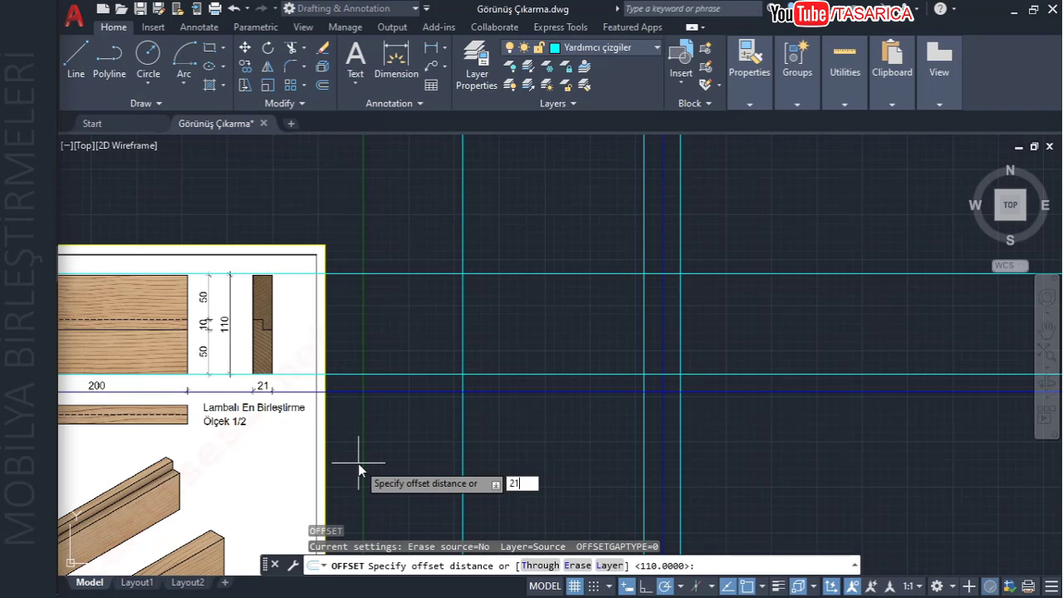
pyautogui.press('Return')
pyautogui.click(681, 335)
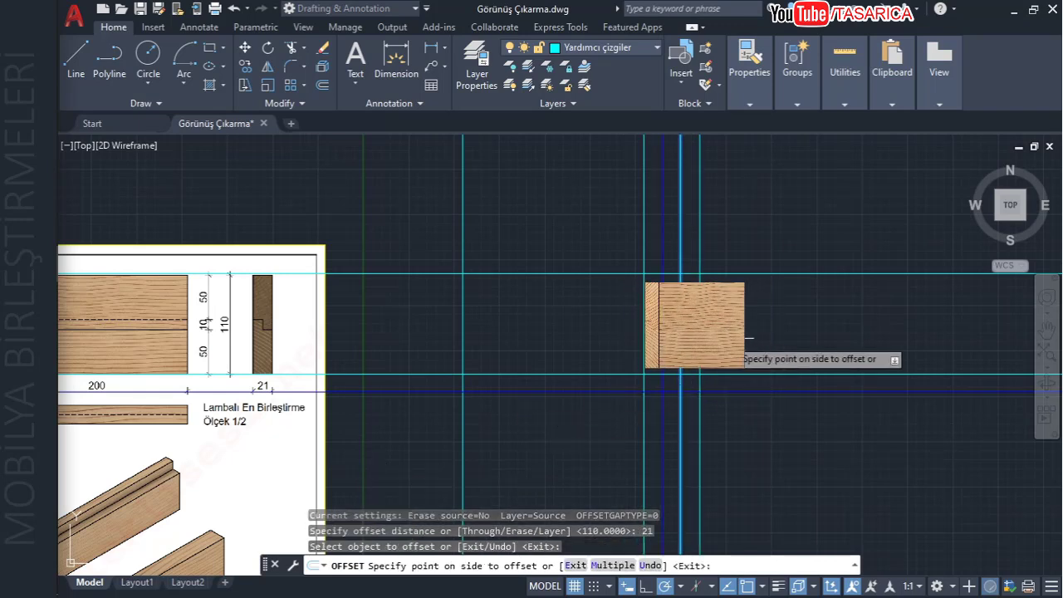
pyautogui.click(727, 338)
pyautogui.rightClick(728, 338)
pyautogui.click(739, 349)
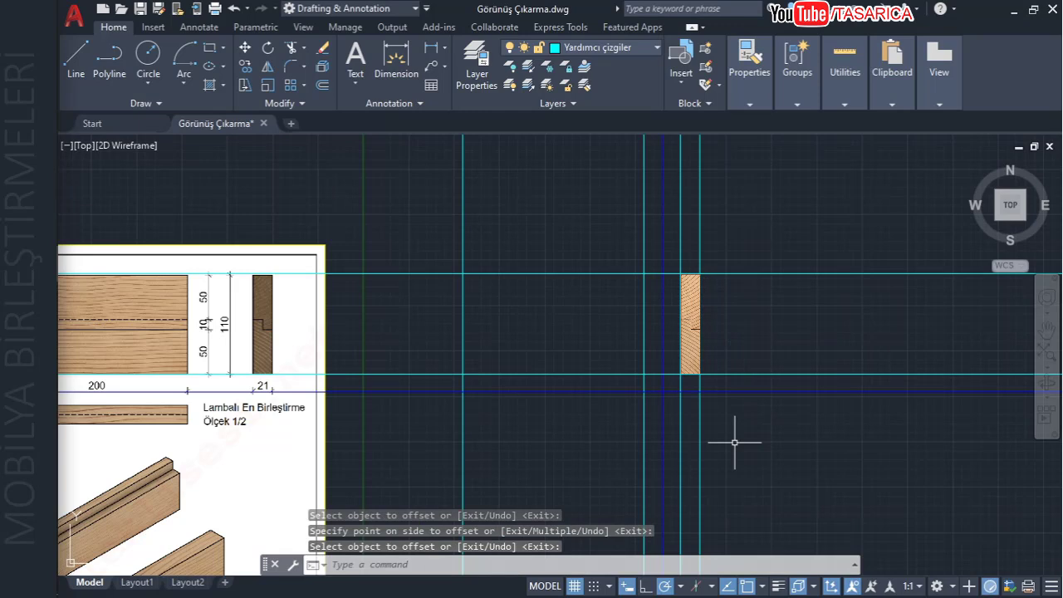
# - Offset the blue horizontal axis 20 units downward
pyautogui.write('o')
pyautogui.press('Return')
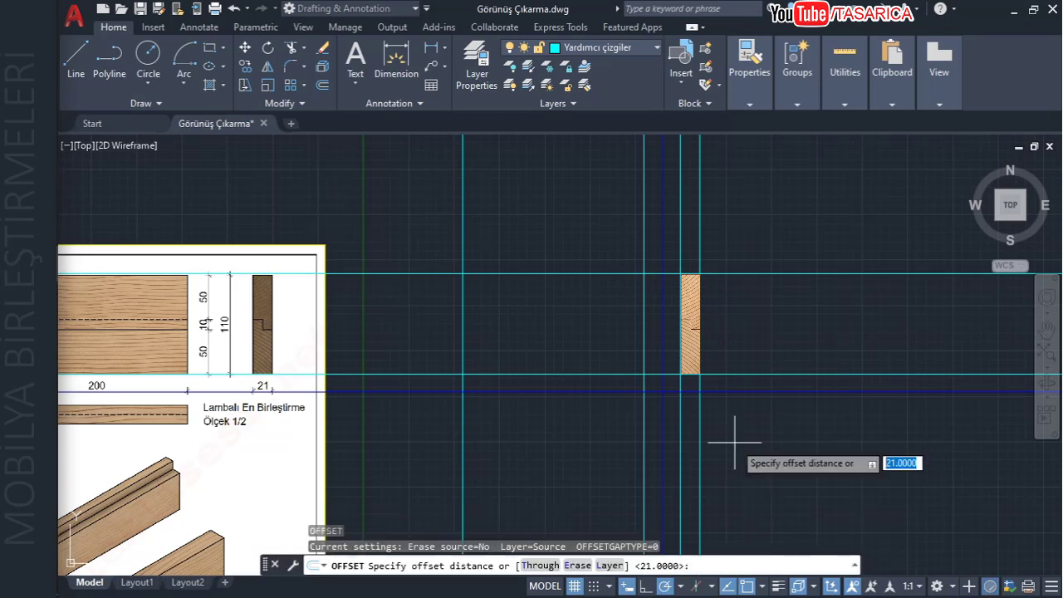
pyautogui.press('Return')
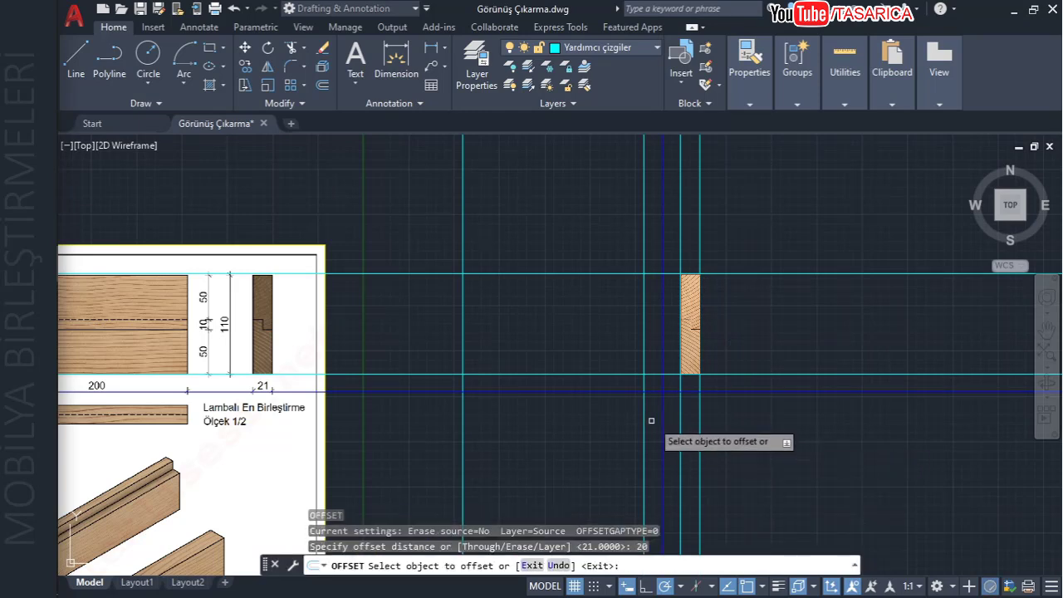
pyautogui.click(614, 391)
pyautogui.click(613, 429)
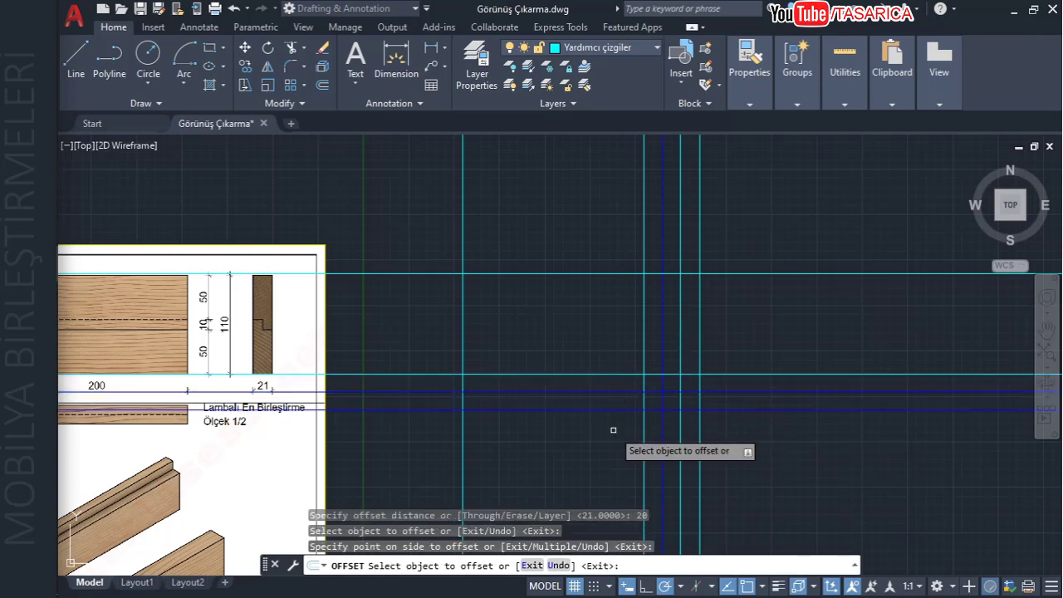
pyautogui.rightClick(612, 429)
pyautogui.click(648, 272)
# - Reassign the offset line below the blue horizontal axis to the Yardımcı çizgiler layer
pyautogui.click(612, 427)
pyautogui.click(593, 408)
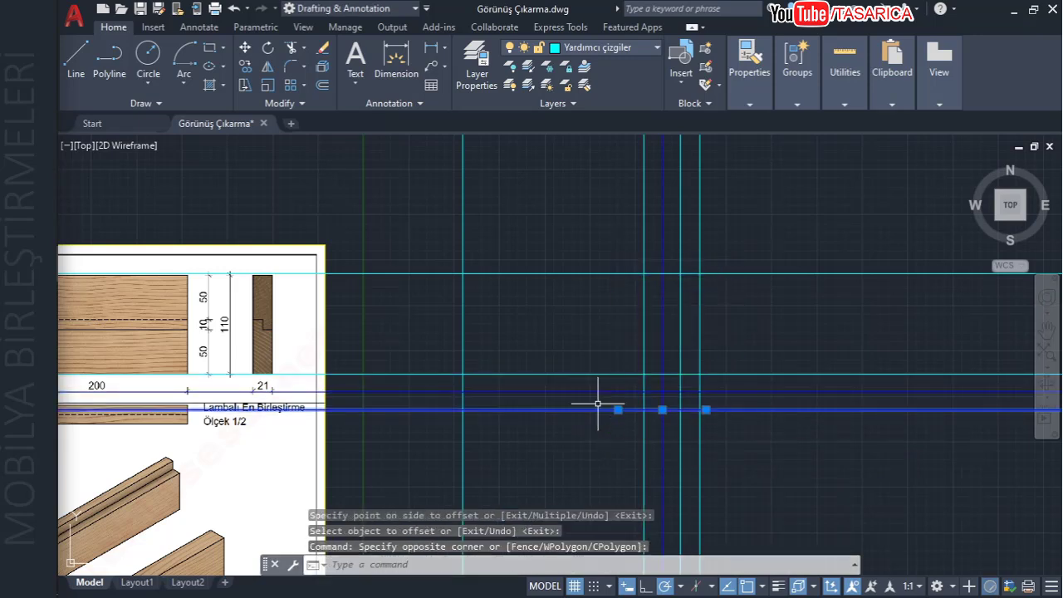
pyautogui.click(584, 47)
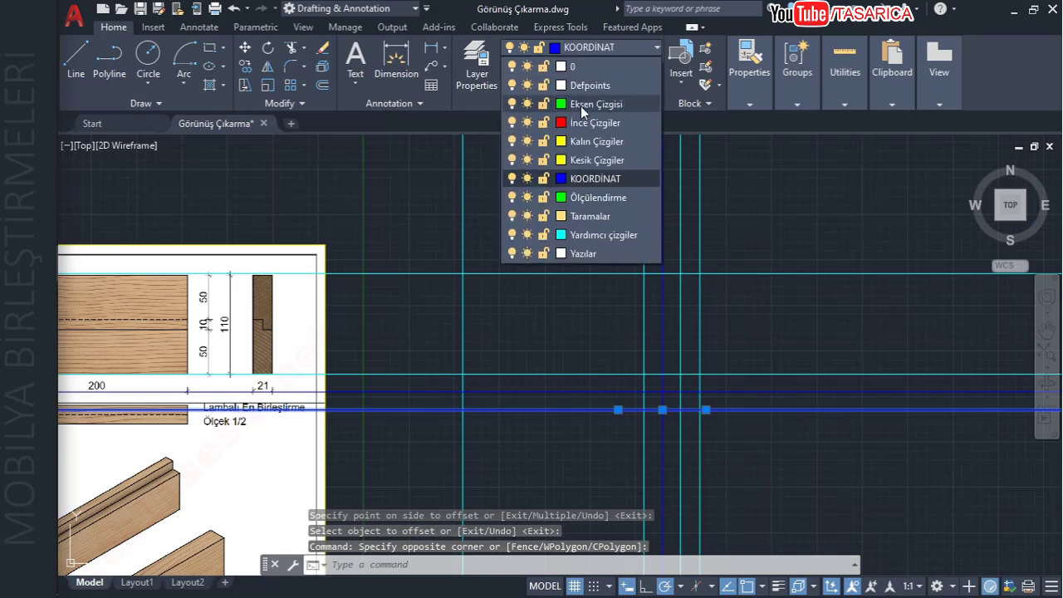
pyautogui.click(607, 238)
pyautogui.press('Escape')
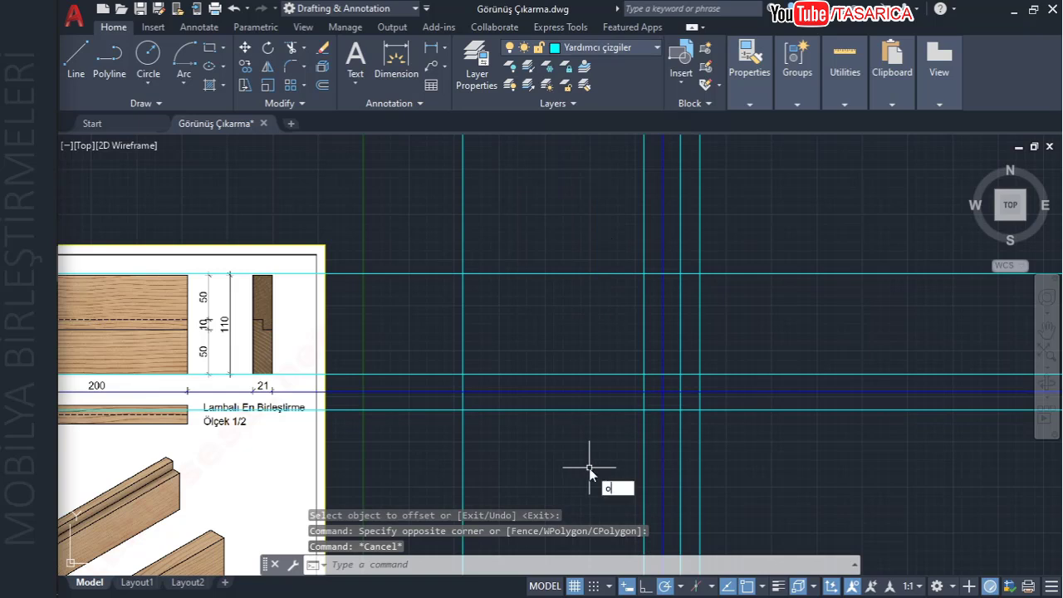
# - Offset the helper line below the blue horizontal axis 21 units downward
pyautogui.press('Return')
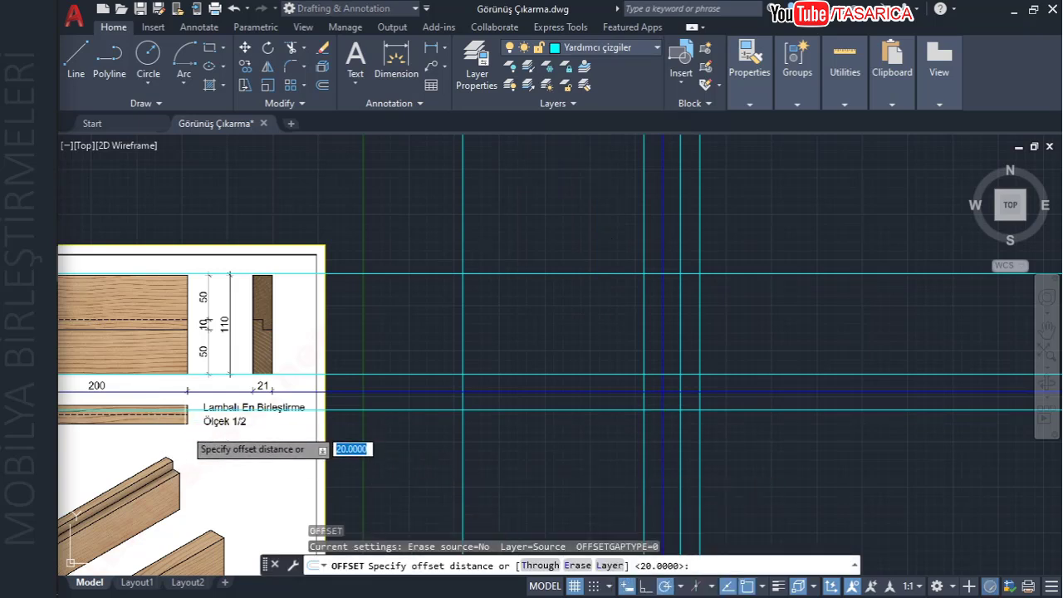
pyautogui.write('21')
pyautogui.press('Return')
pyautogui.click(617, 408)
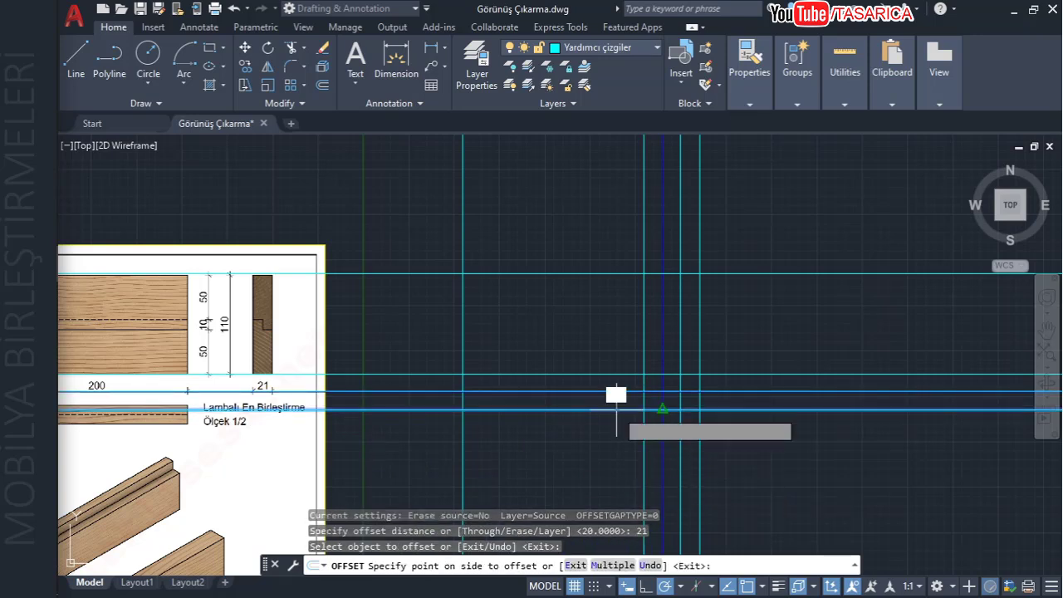
pyautogui.click(602, 457)
pyautogui.rightClick(600, 463)
pyautogui.click(636, 299)
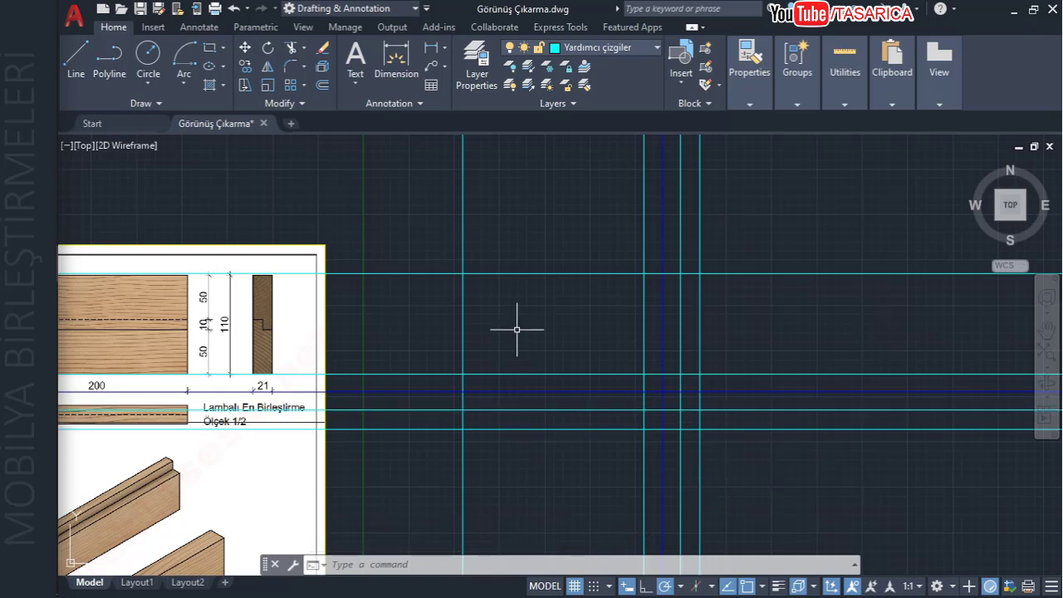
# - Make Kalın Çizgiler the current layer and draw the 200 by 110 front view rectangle between the helper line intersections
pyautogui.click(621, 50)
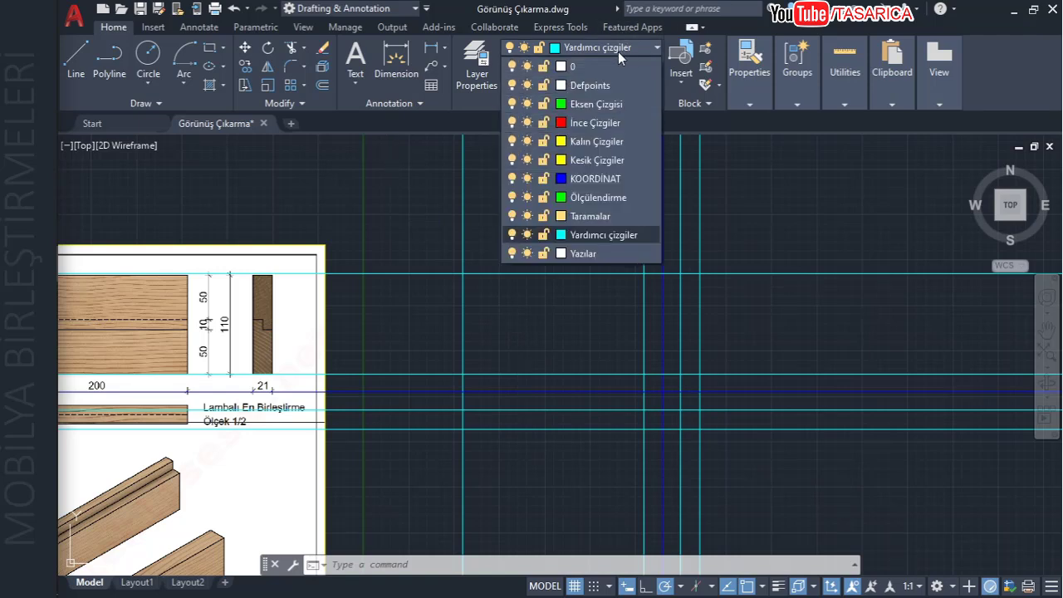
pyautogui.click(604, 142)
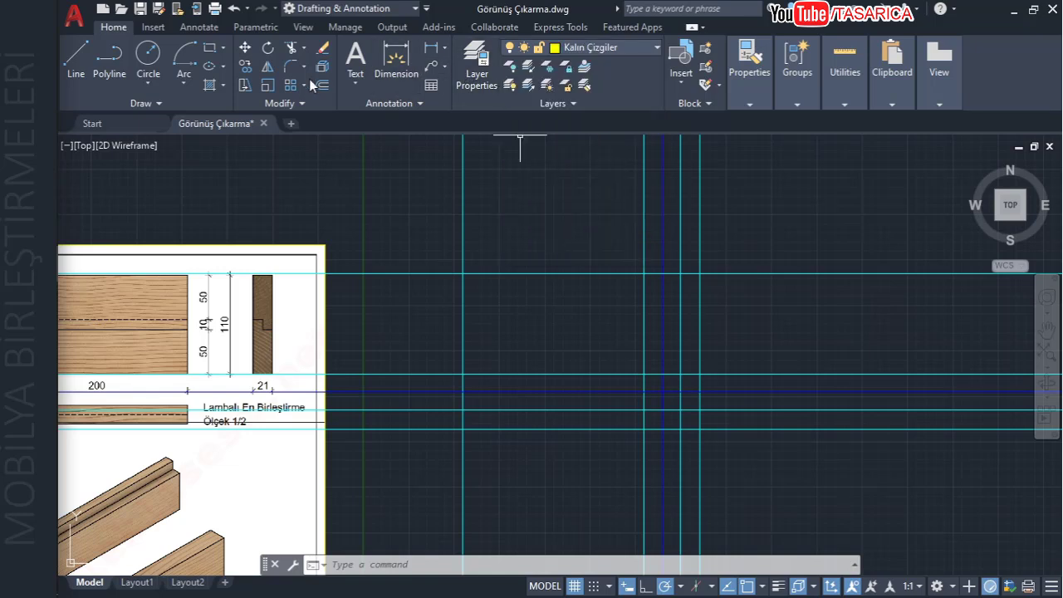
pyautogui.click(210, 48)
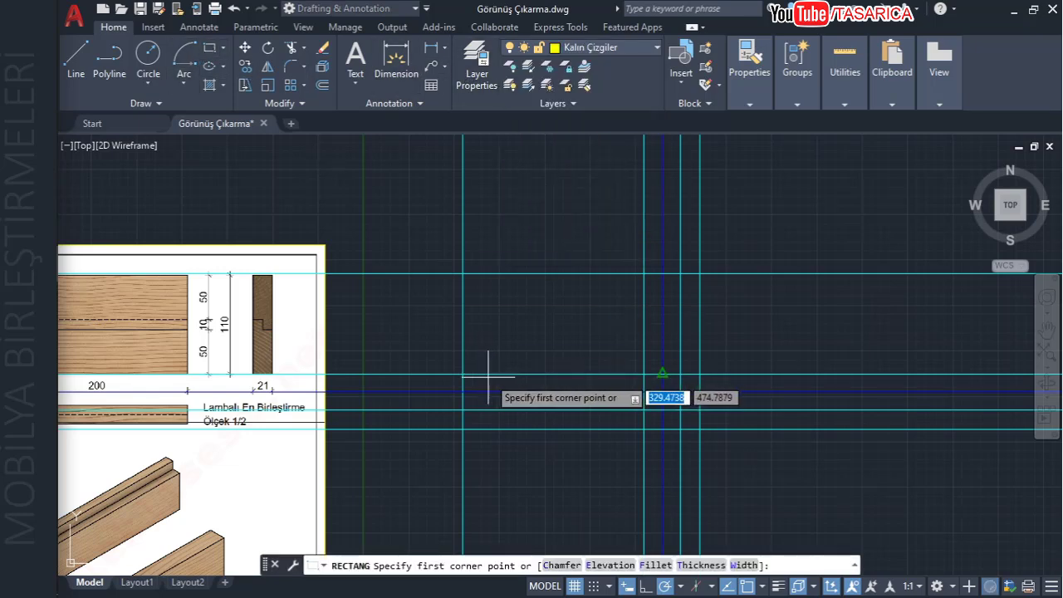
pyautogui.click(463, 375)
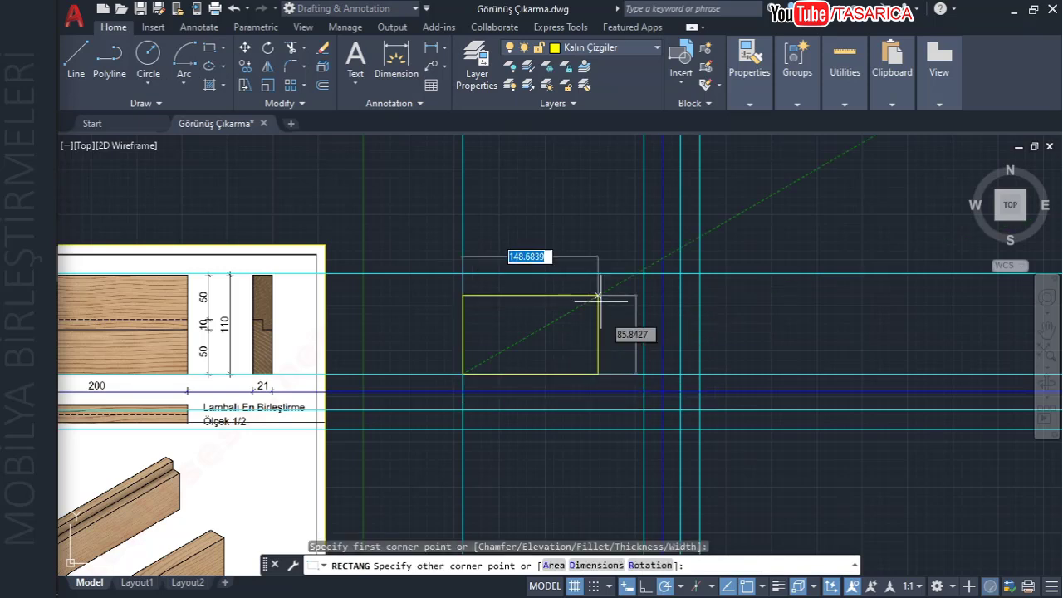
pyautogui.click(644, 274)
# - Draw the 21 by 110 side view rectangle and the 200 by 21 top view rectangle on the helper line intersections
pyautogui.press('Return')
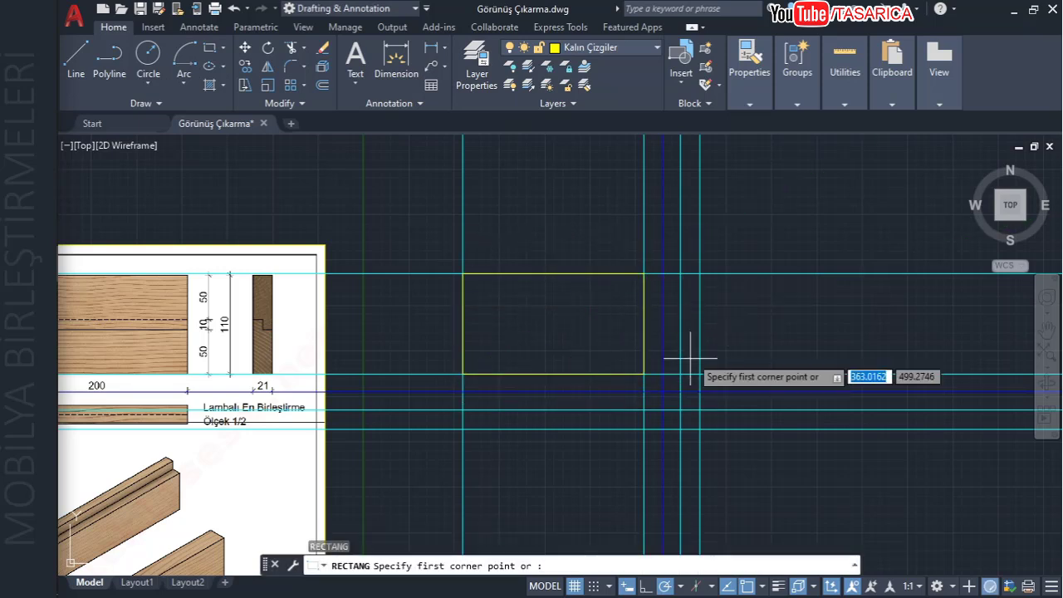
pyautogui.click(681, 374)
pyautogui.click(700, 274)
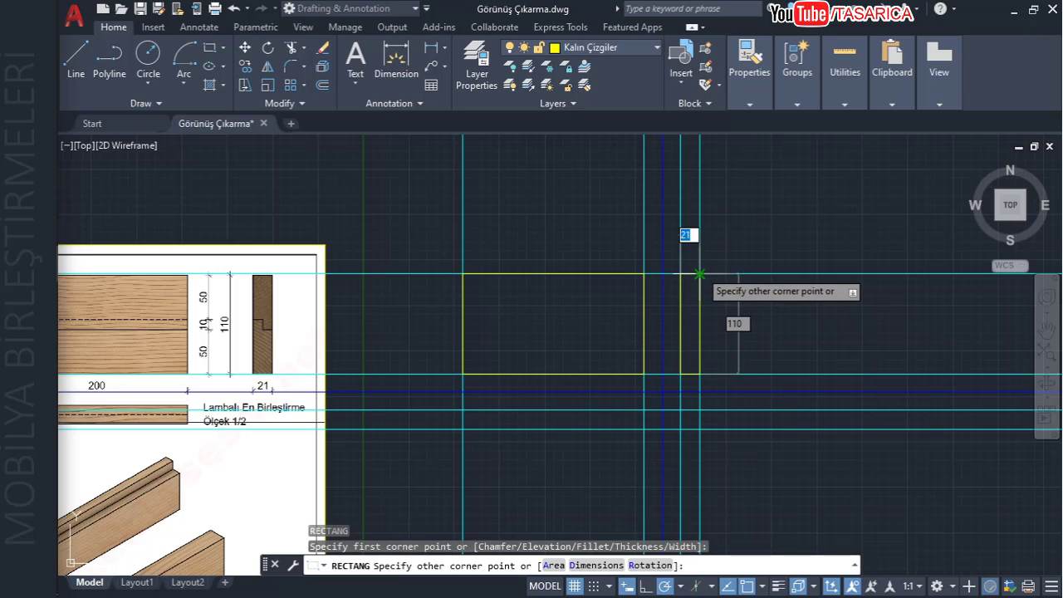
pyautogui.press('Return')
pyautogui.click(462, 410)
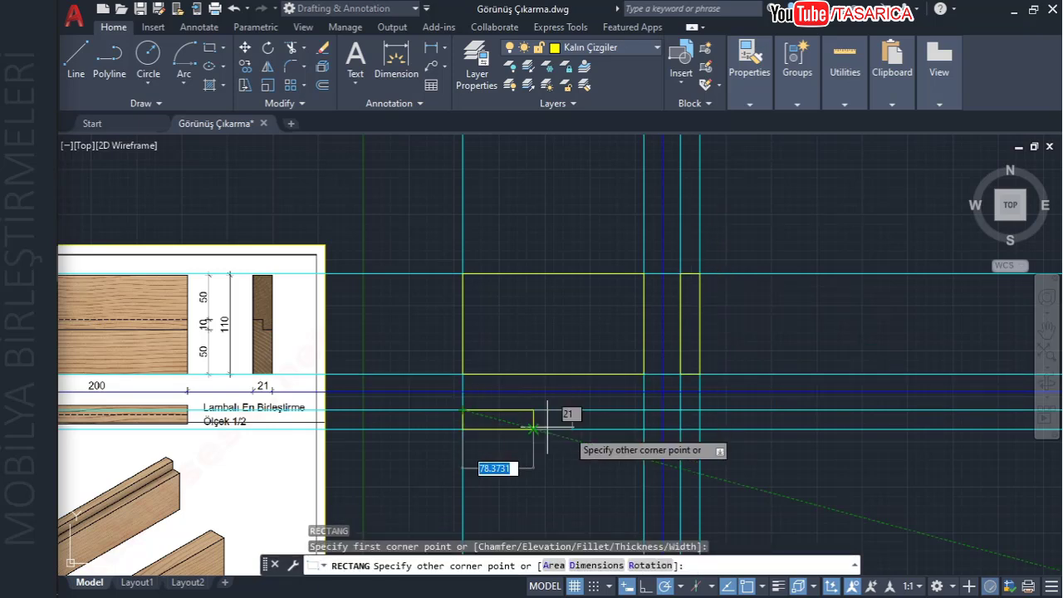
pyautogui.click(644, 429)
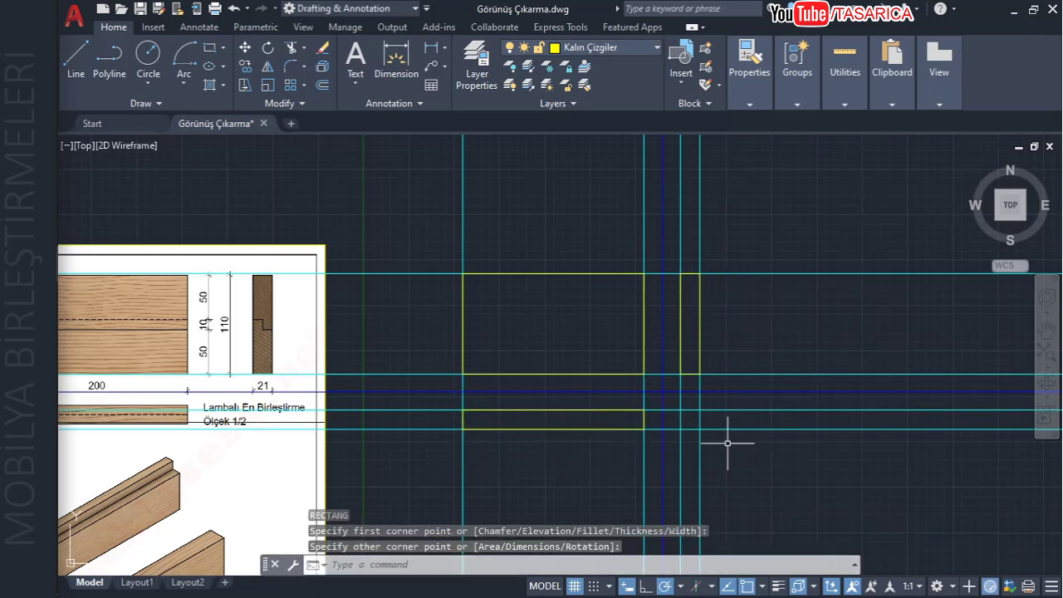
pyautogui.press('Escape')
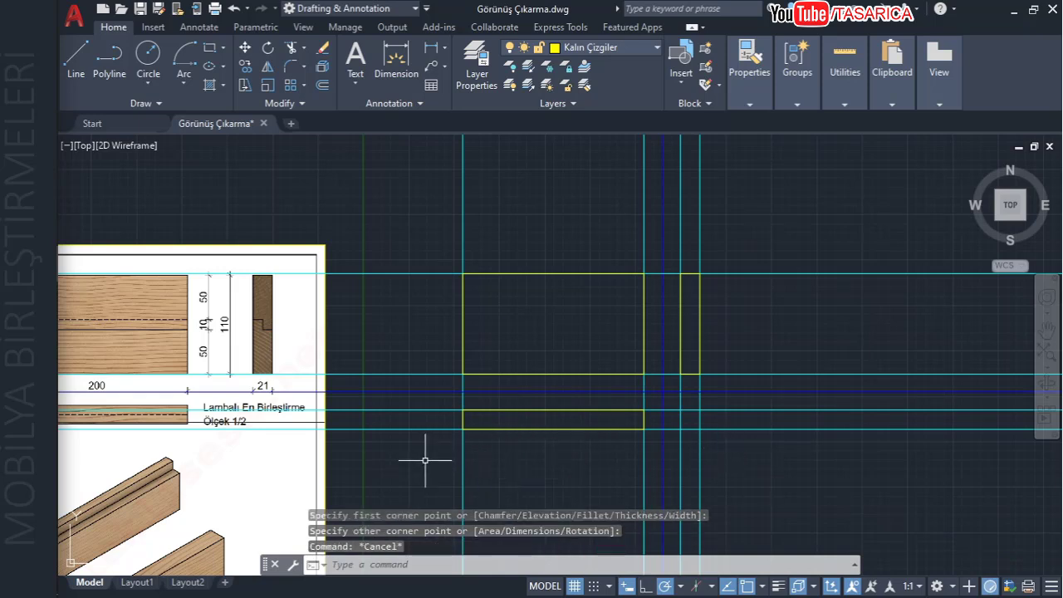
# - Turn the Yardımcı çizgiler layer off to view the three outlines alone, and turn it back on
pyautogui.click(608, 47)
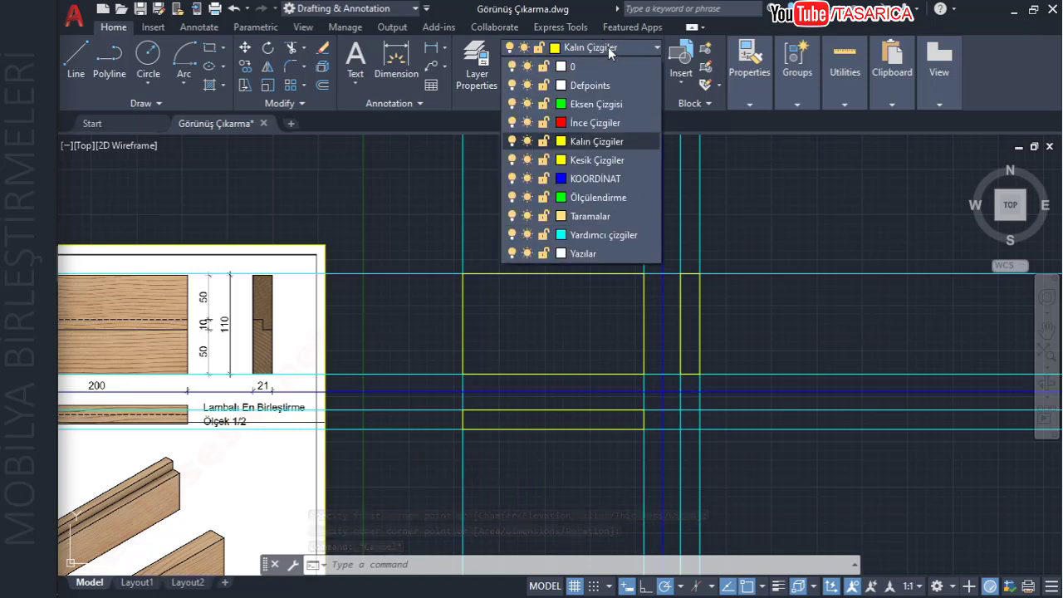
pyautogui.click(512, 235)
pyautogui.click(760, 270)
pyautogui.click(765, 247)
pyautogui.click(806, 311)
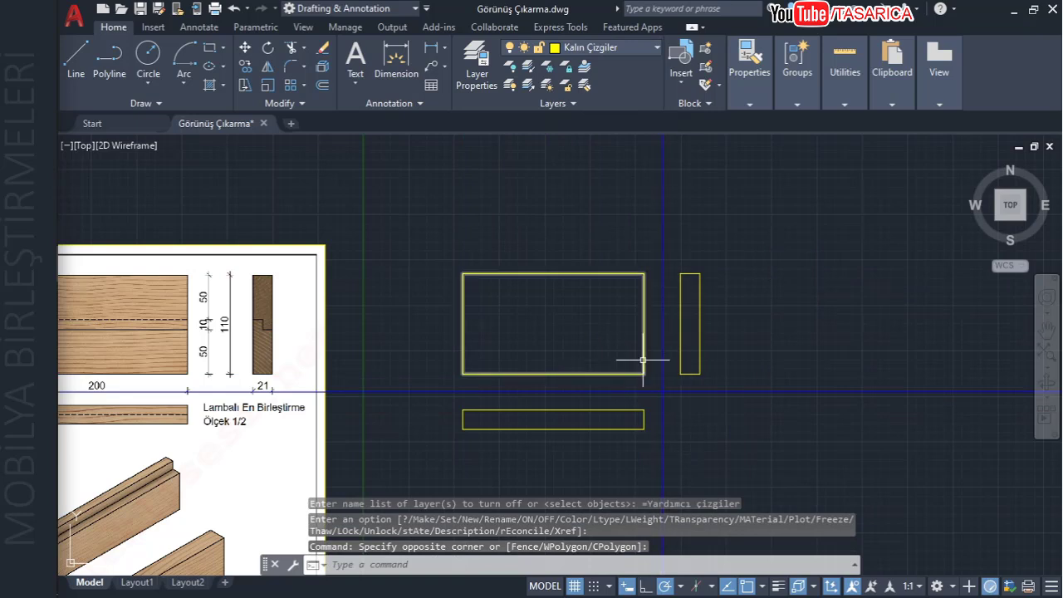
pyautogui.click(614, 49)
pyautogui.click(512, 235)
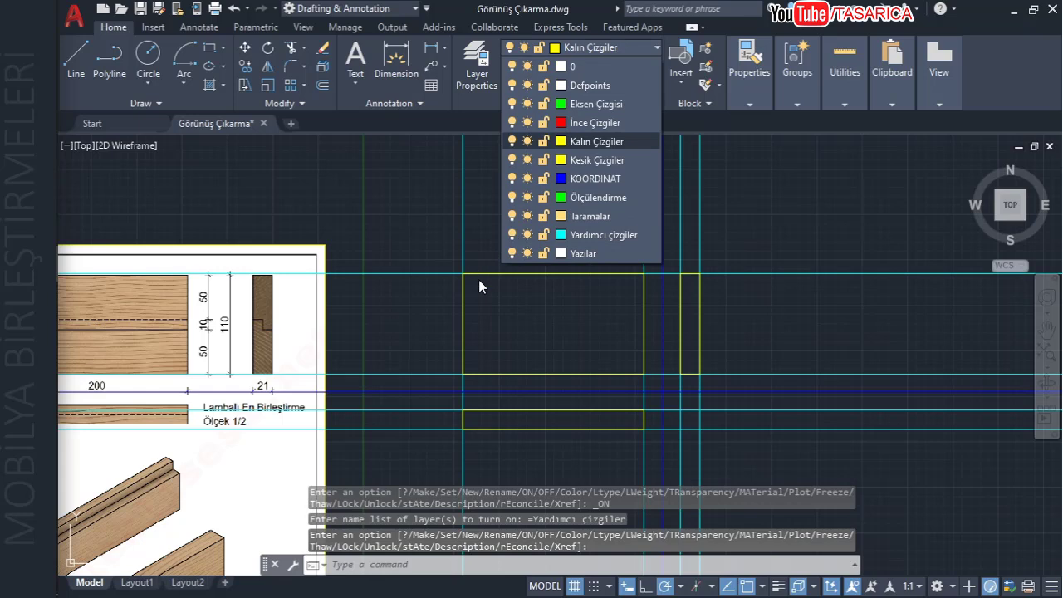
pyautogui.click(412, 327)
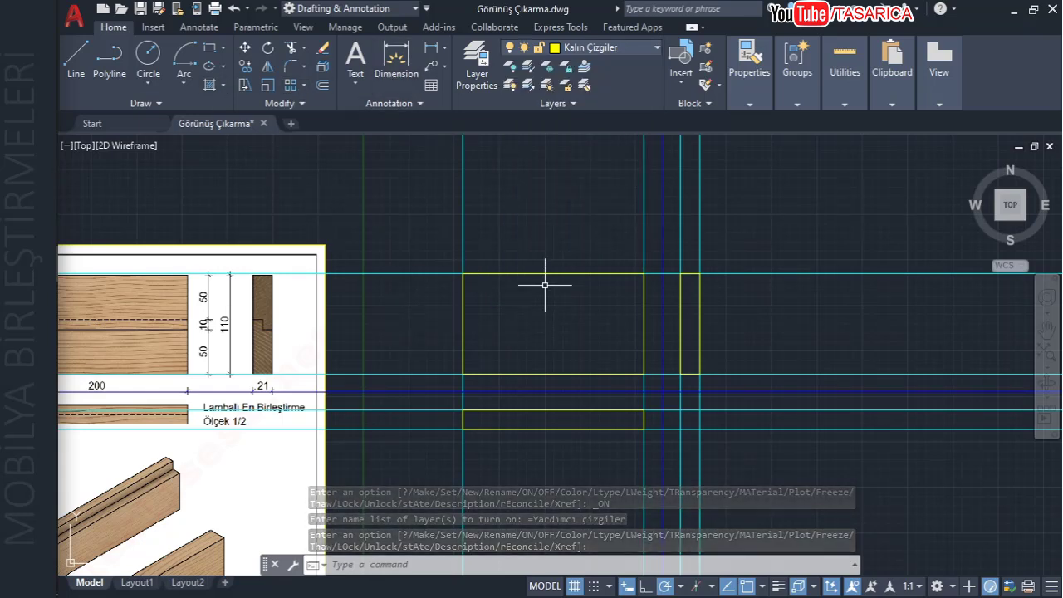
# - Offset the horizontal helper line along the front view's lower edge 50 units upward
pyautogui.write('o')
pyautogui.press('Return')
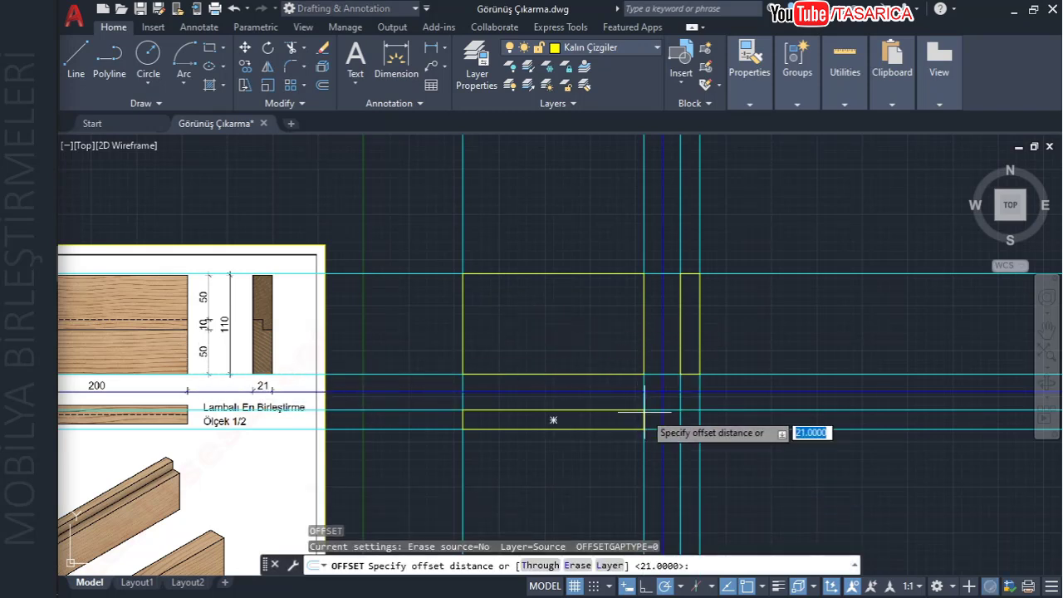
pyautogui.write('50')
pyautogui.press('Return')
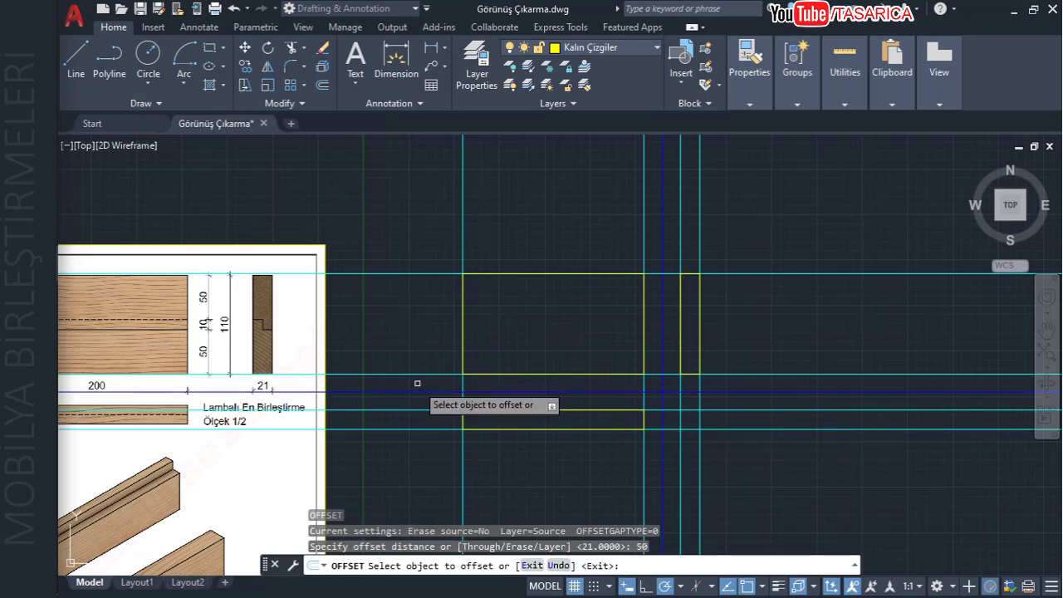
pyautogui.click(419, 375)
pyautogui.click(429, 346)
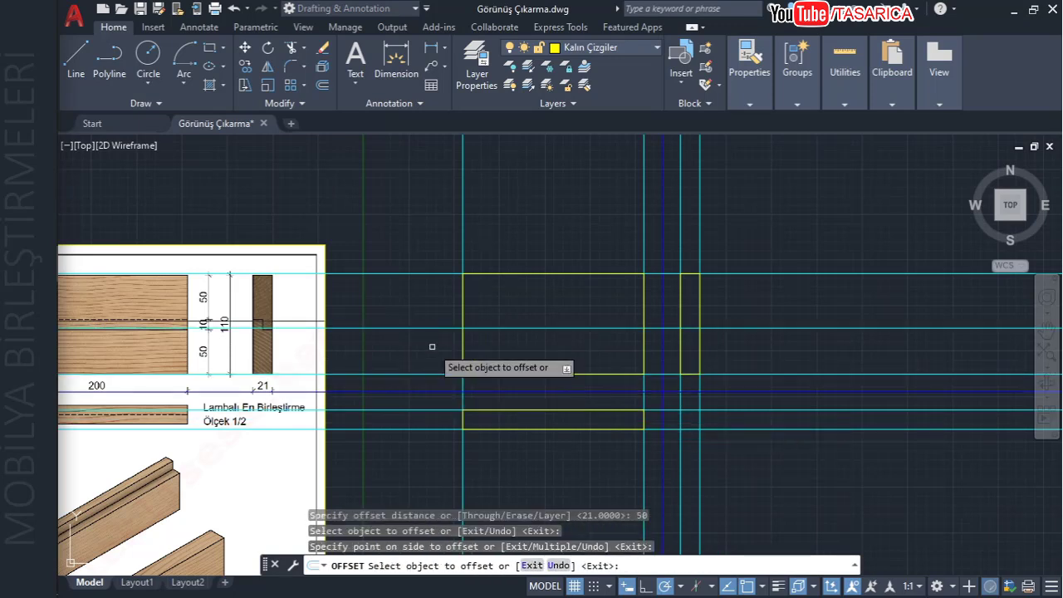
pyautogui.press('Return')
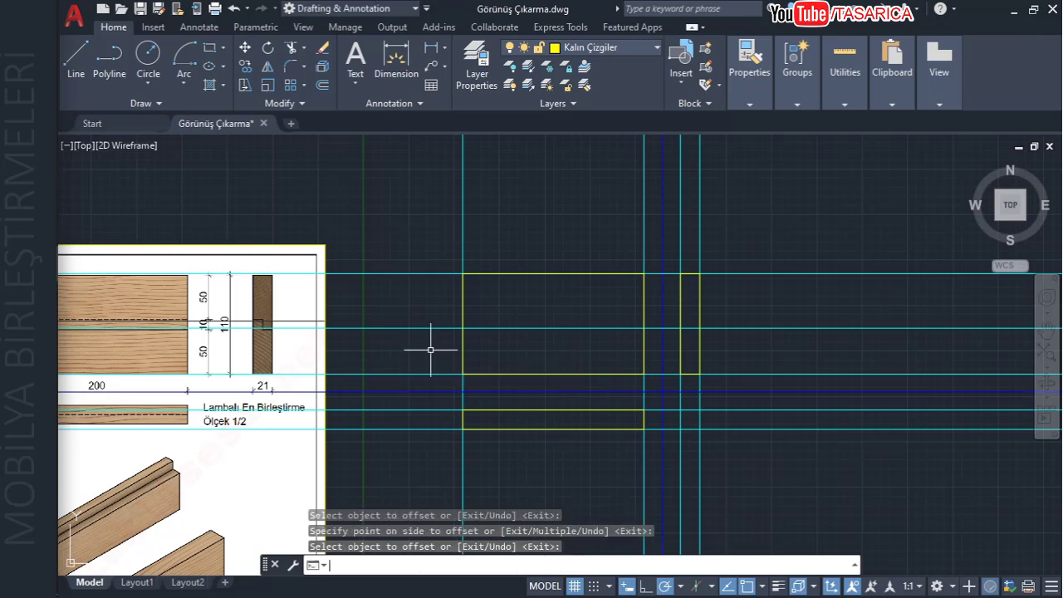
# - Offset the horizontal helper line crossing the middle of the front view 10 units upward
pyautogui.press('Return')
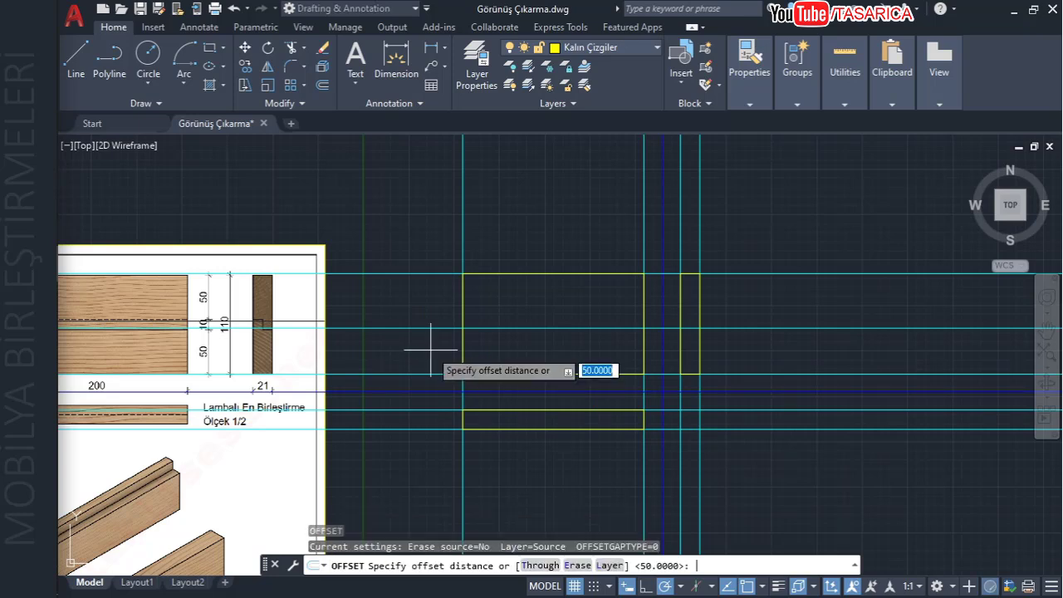
pyautogui.press('Return')
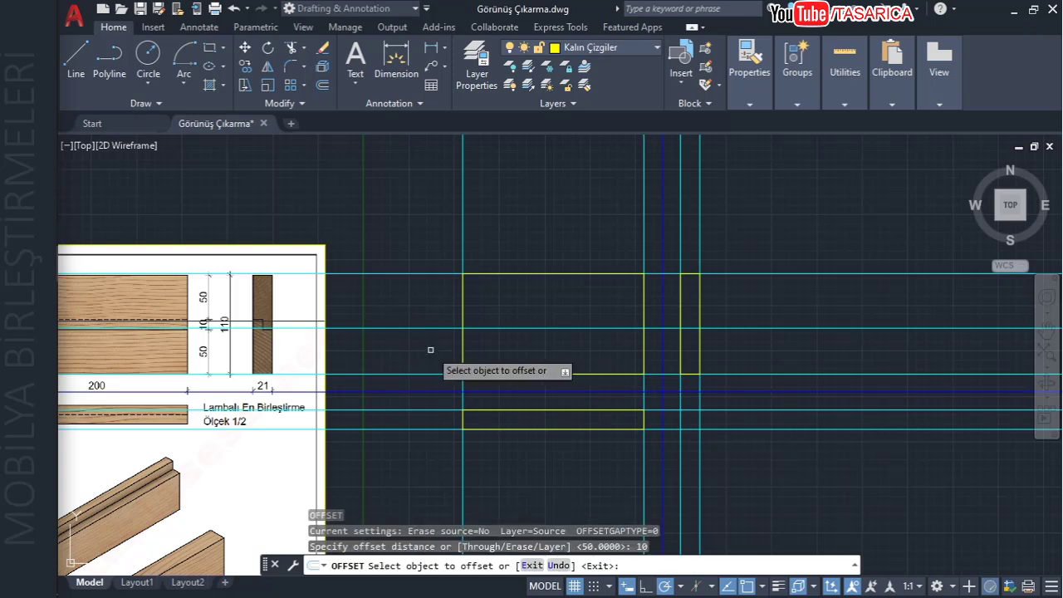
pyautogui.click(537, 328)
pyautogui.click(537, 310)
pyautogui.rightClick(549, 305)
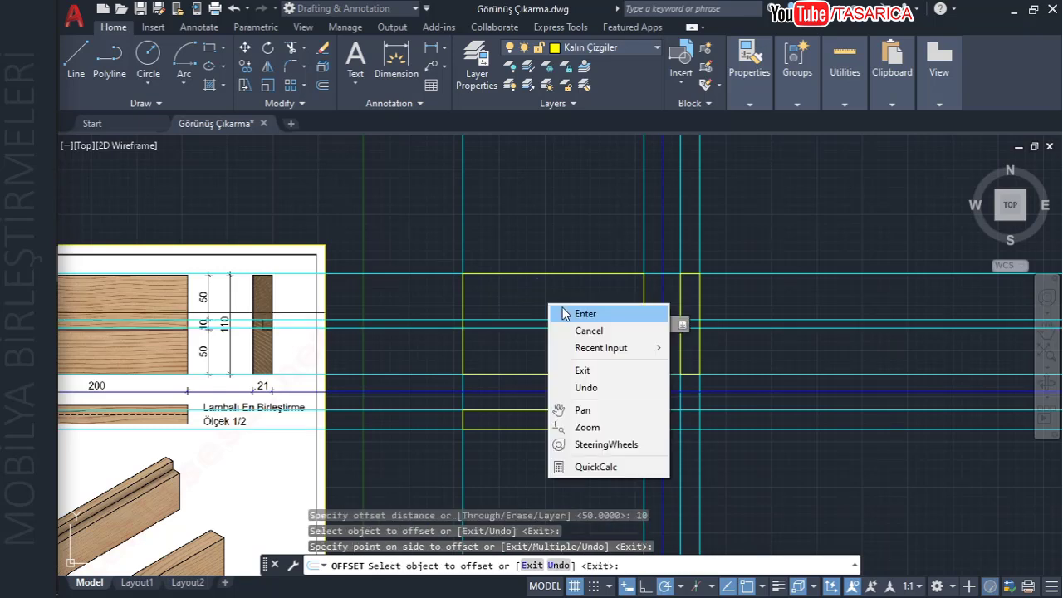
pyautogui.click(573, 314)
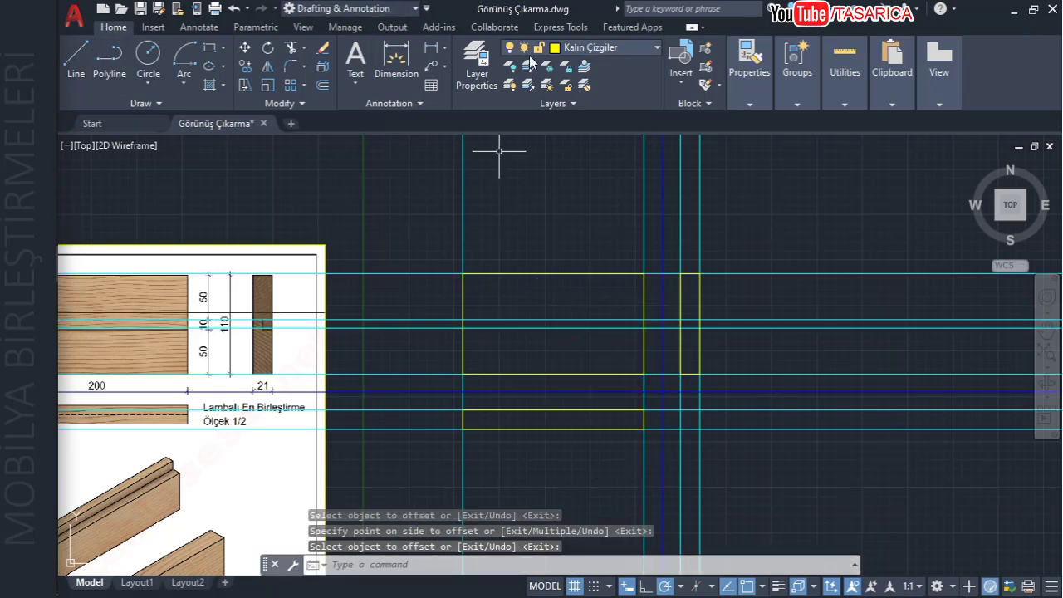
# - Make Kesik Çizgiler the current layer and draw a 200-unit dashed line across the front view along the upper of the two middle helper lines
pyautogui.click(577, 49)
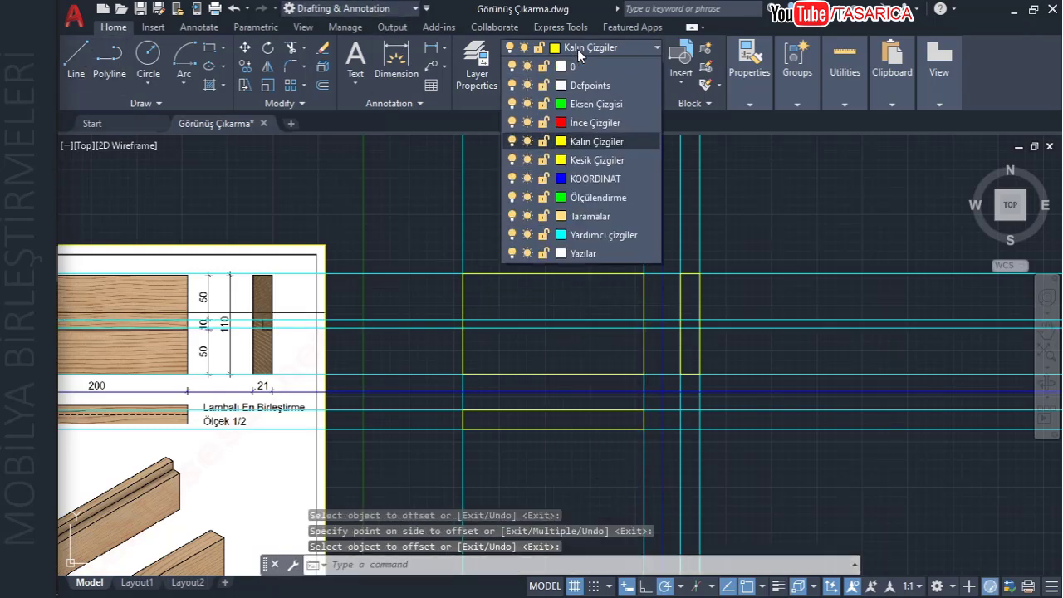
pyautogui.click(589, 159)
pyautogui.click(83, 59)
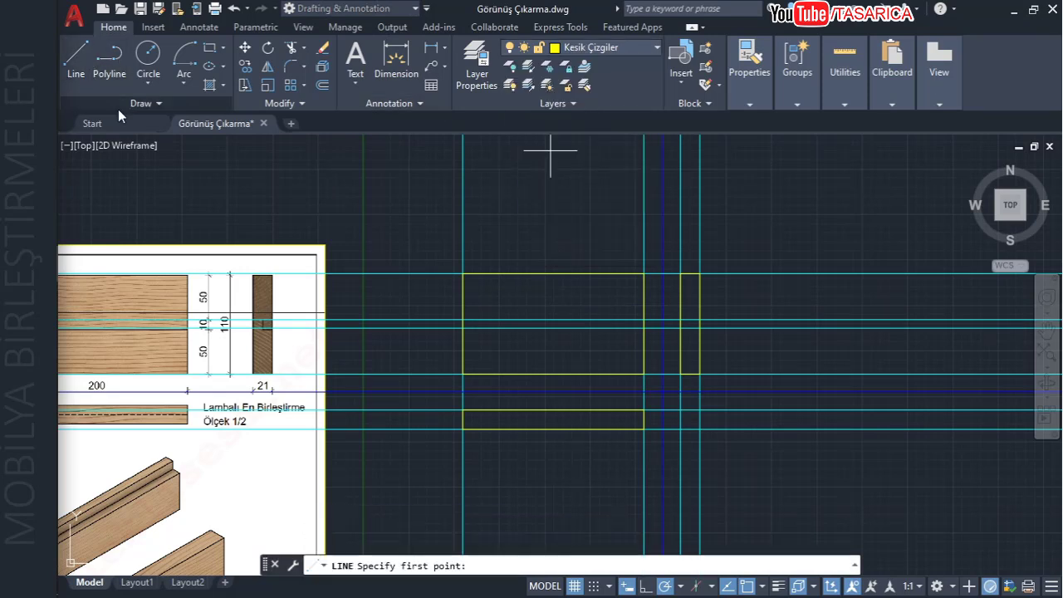
pyautogui.click(462, 319)
pyautogui.click(644, 319)
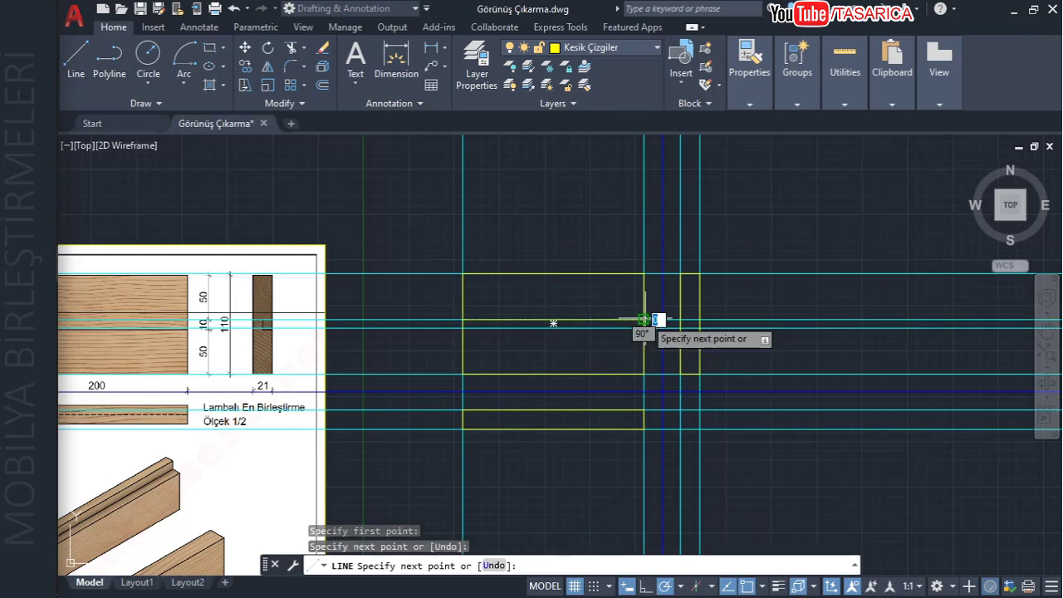
pyautogui.press('Return')
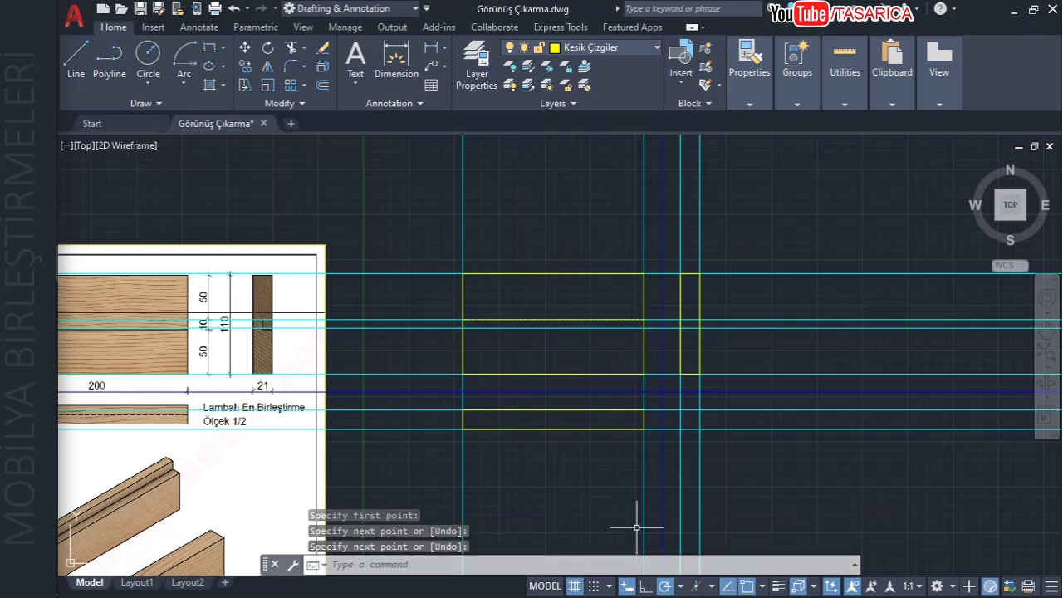
# - With Ortho on, draw a 200-unit line on the İnce Çizgiler layer across the front view along the lower of the two middle helper lines
pyautogui.click(652, 586)
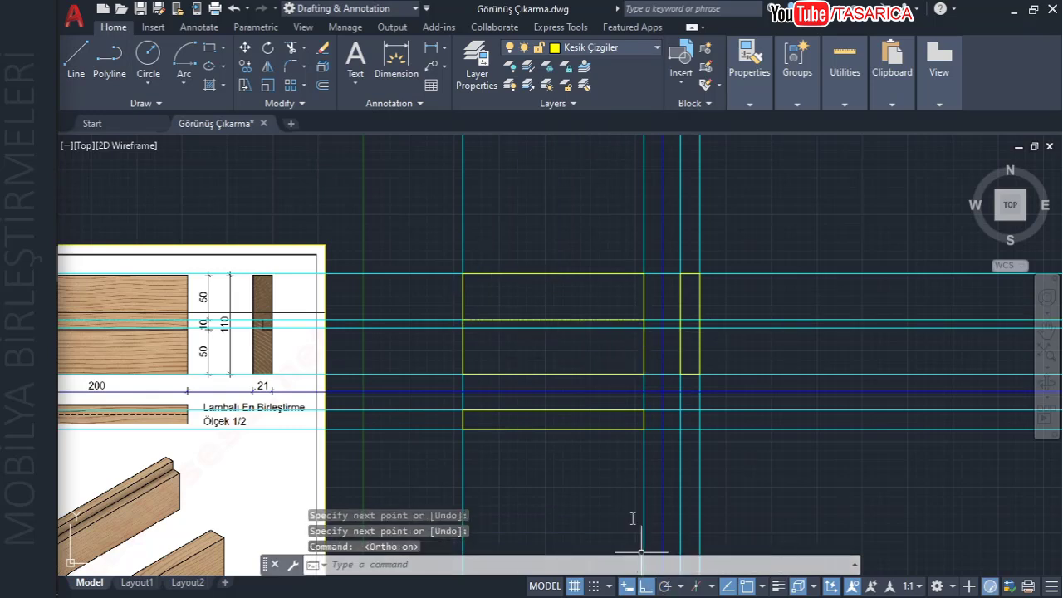
pyautogui.click(590, 50)
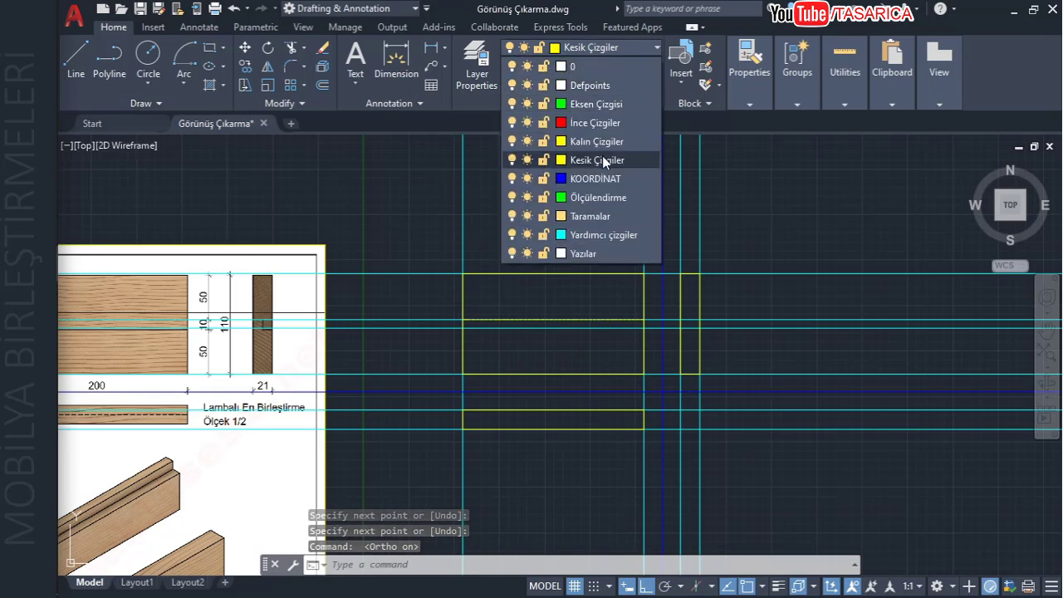
pyautogui.click(596, 124)
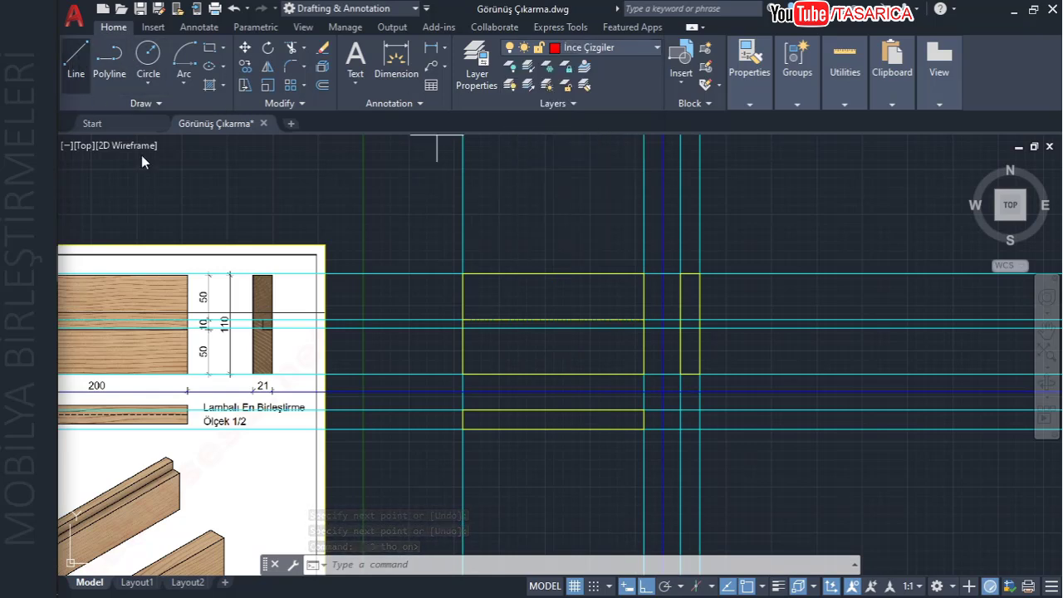
pyautogui.click(76, 56)
pyautogui.click(462, 327)
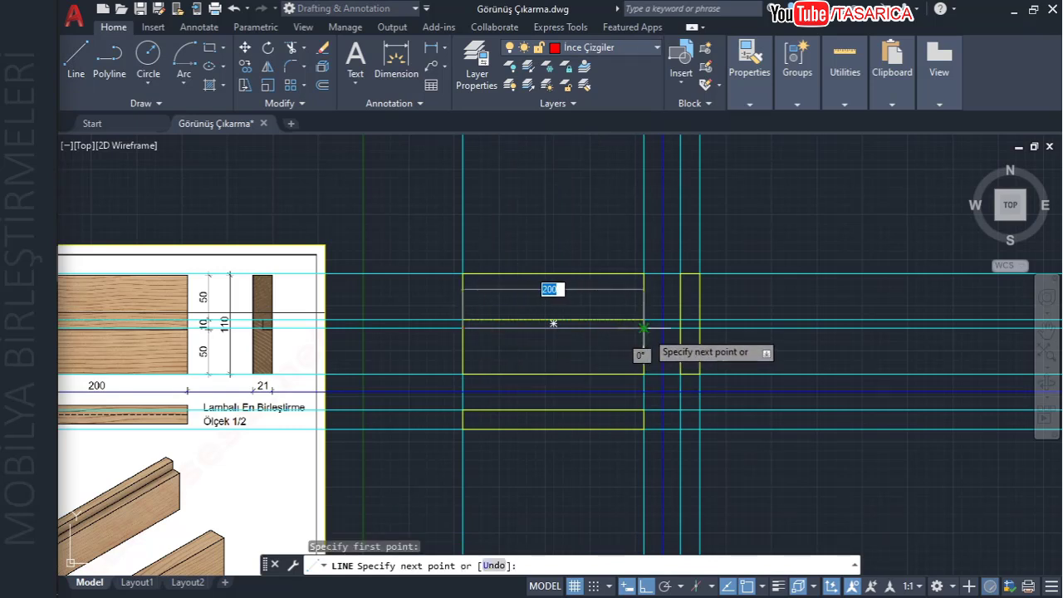
pyautogui.click(644, 327)
pyautogui.press('Return')
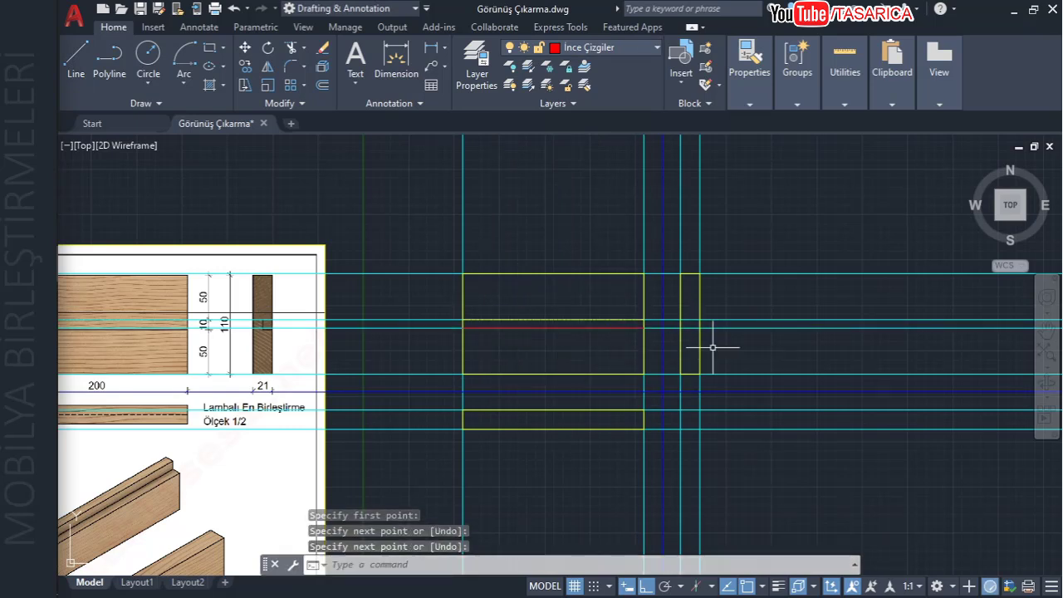
# - Copy the vertical helper line on the side view's left edge to the midpoint of the rectangle's top edge
pyautogui.scroll(2, 686, 275)
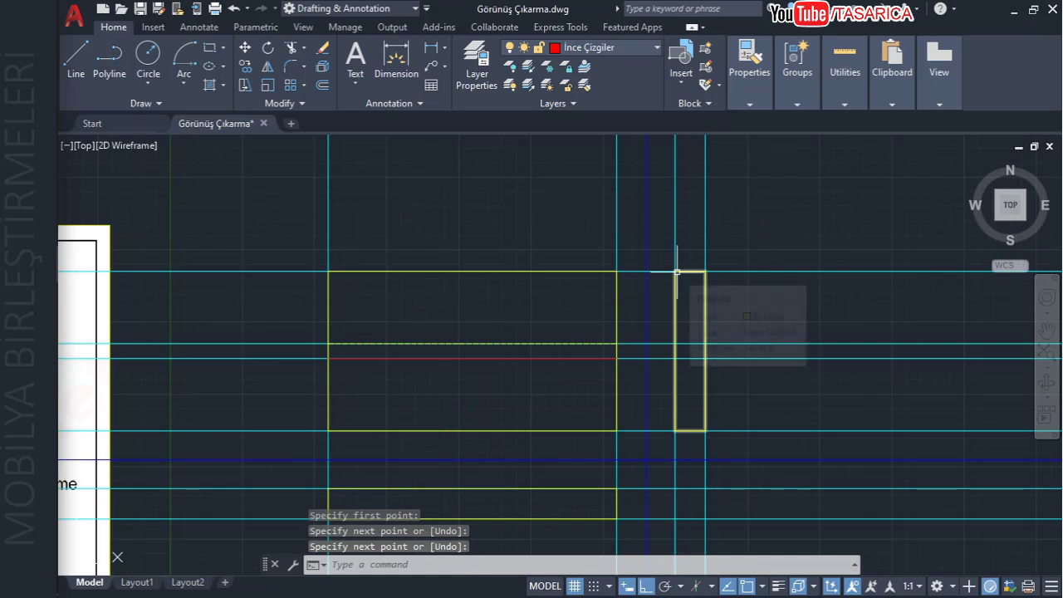
pyautogui.write('ct o')
pyautogui.press('Return')
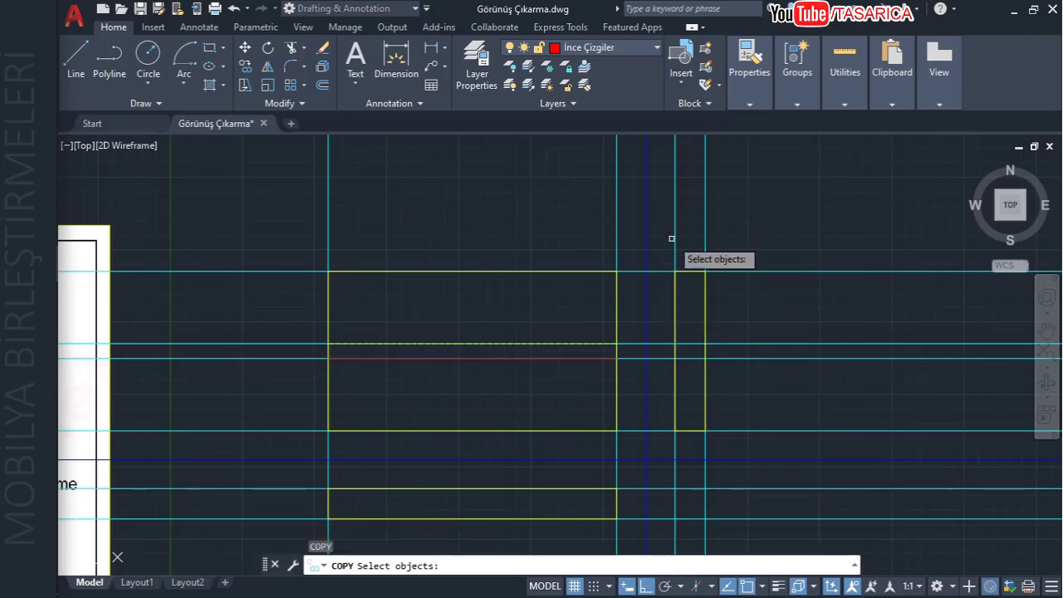
pyautogui.click(674, 239)
pyautogui.press('Return')
pyautogui.click(686, 264)
pyautogui.click(696, 275)
pyautogui.press('Return')
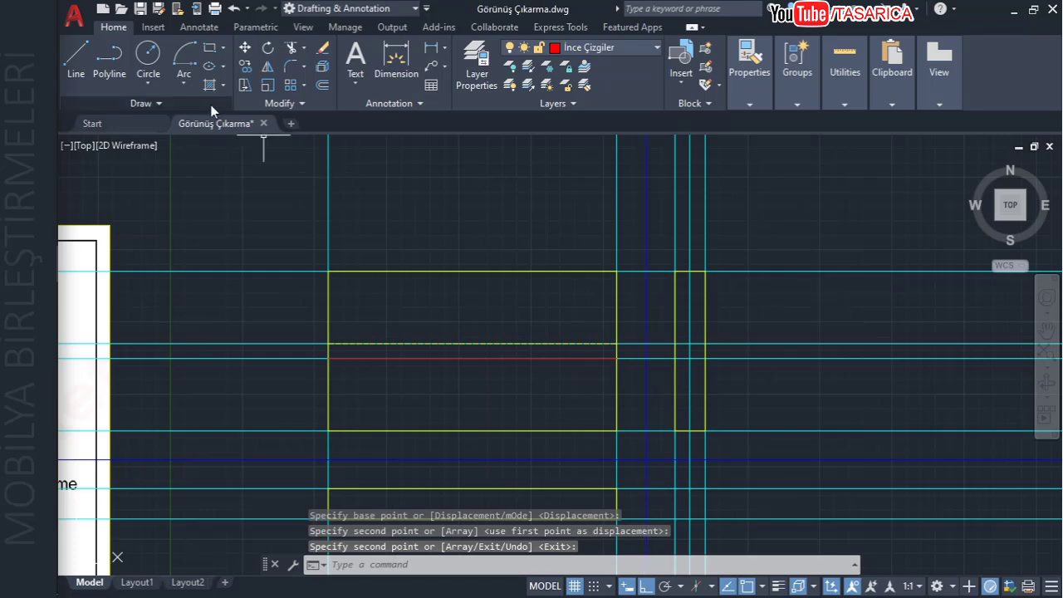
# - Draw the stepped joint line in the side view on the İnce Çizgiler layer through the intersections of the middle helper lines
pyautogui.click(75, 57)
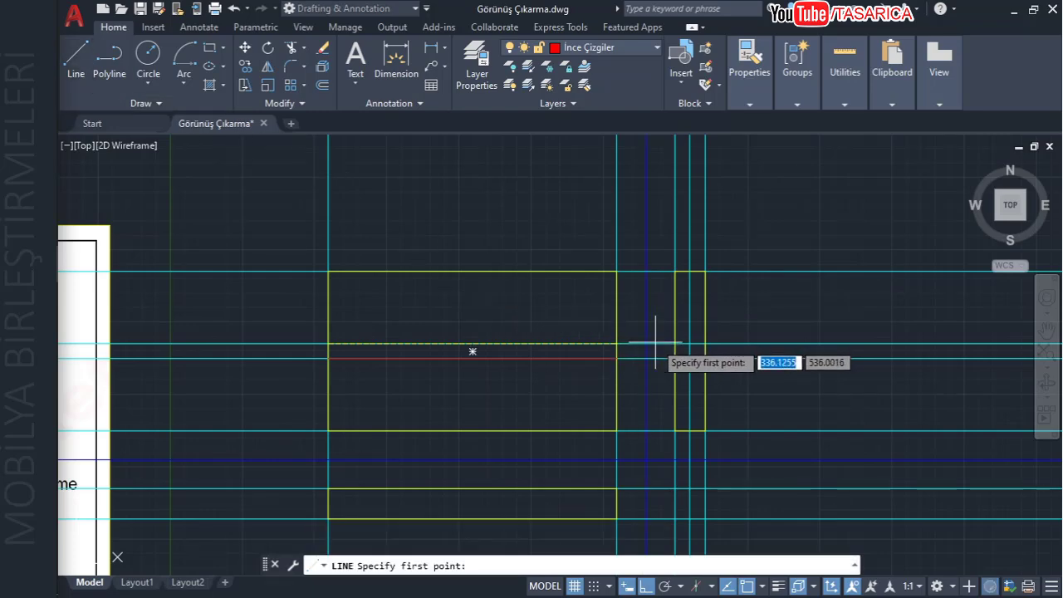
pyautogui.scroll(-5, 674, 340)
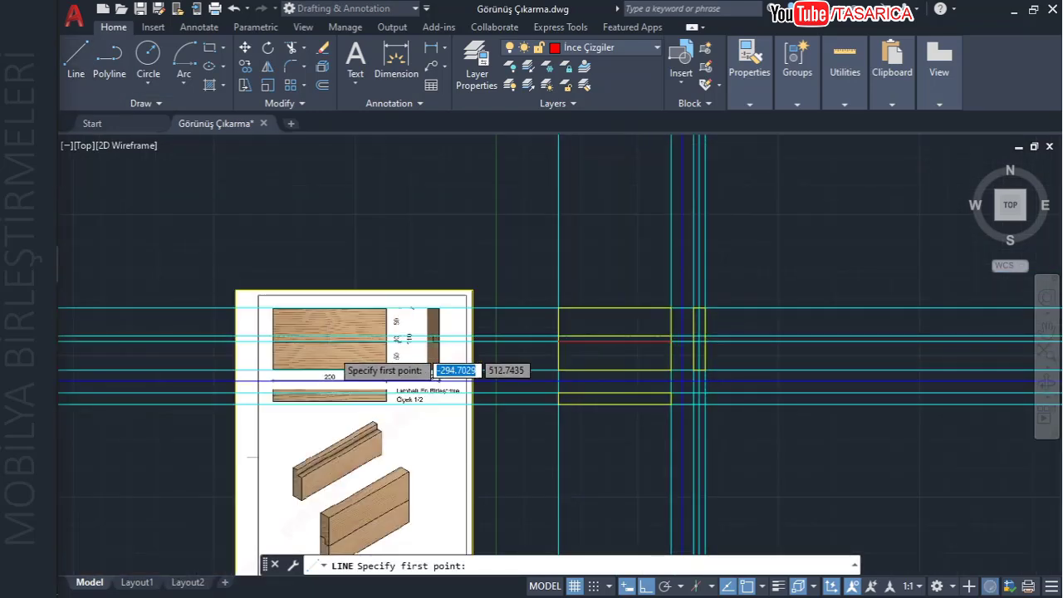
pyautogui.scroll(4, 332, 350)
pyautogui.scroll(-4, 366, 340)
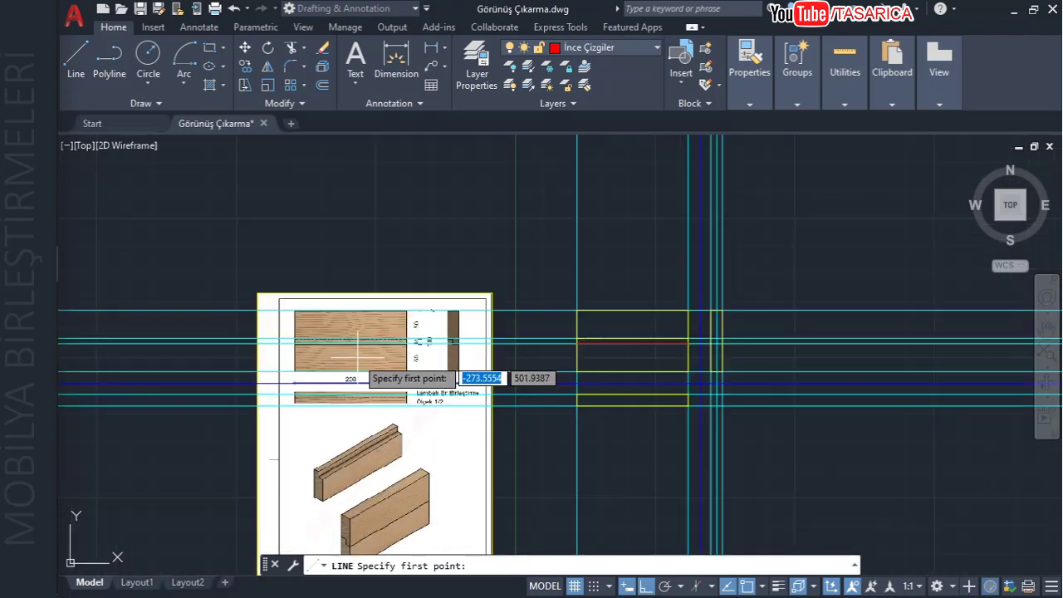
pyautogui.scroll(5, 730, 338)
pyautogui.scroll(2, 730, 338)
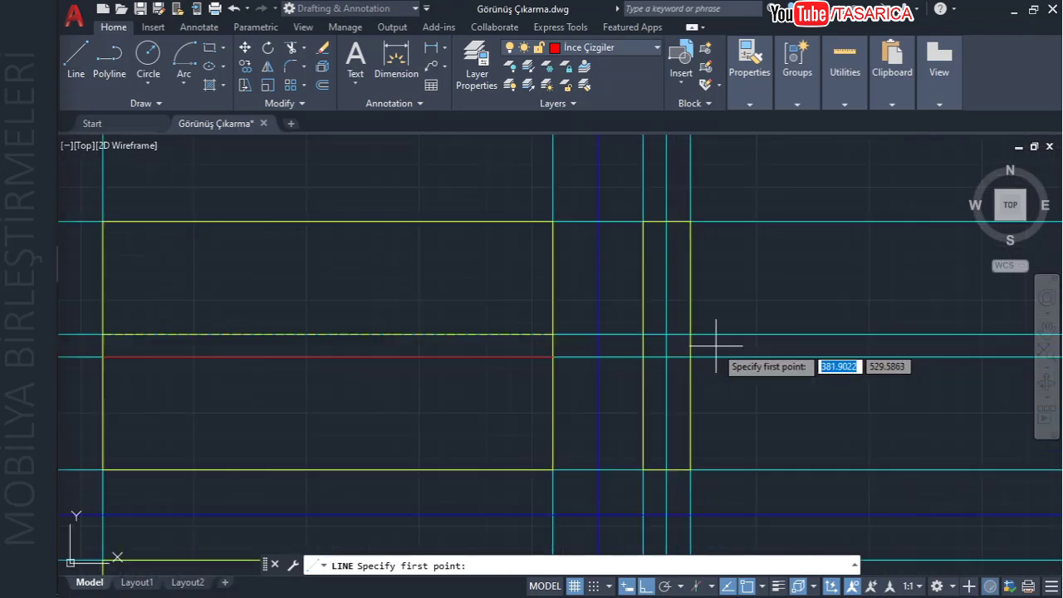
pyautogui.click(642, 334)
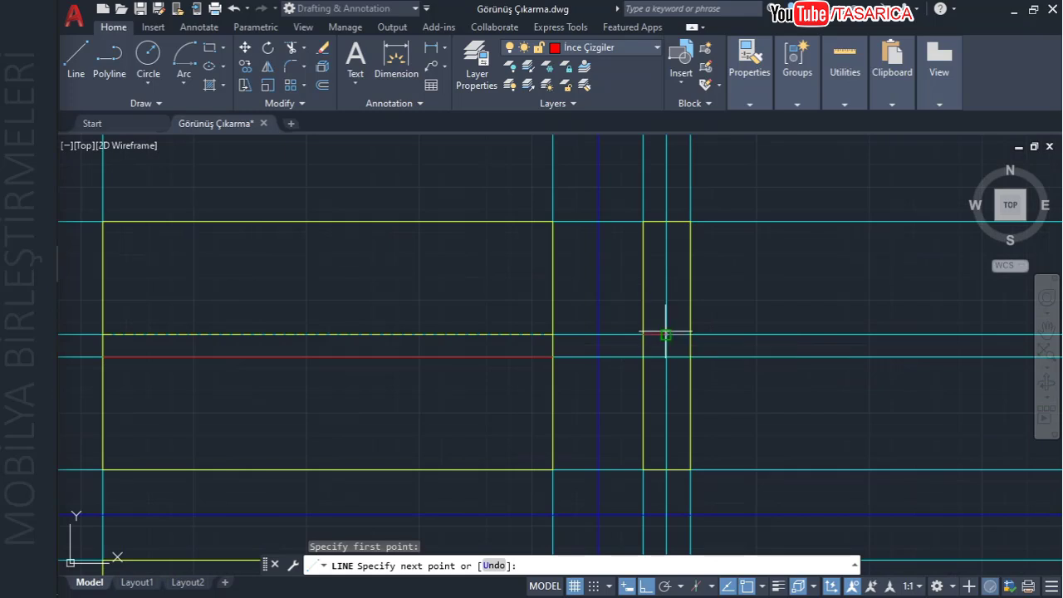
pyautogui.click(665, 334)
pyautogui.click(690, 357)
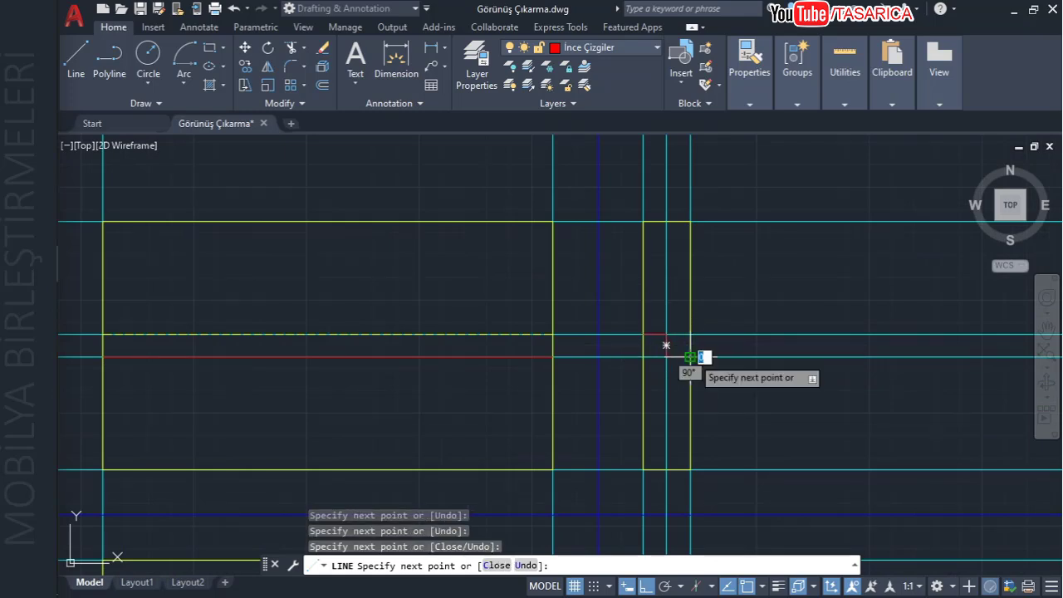
pyautogui.press('Return')
# - Turn on the lineweight display and draw a dashed Kesik Çizgiler line across the top view between the midpoints of its short edges
pyautogui.scroll(-2, 638, 260)
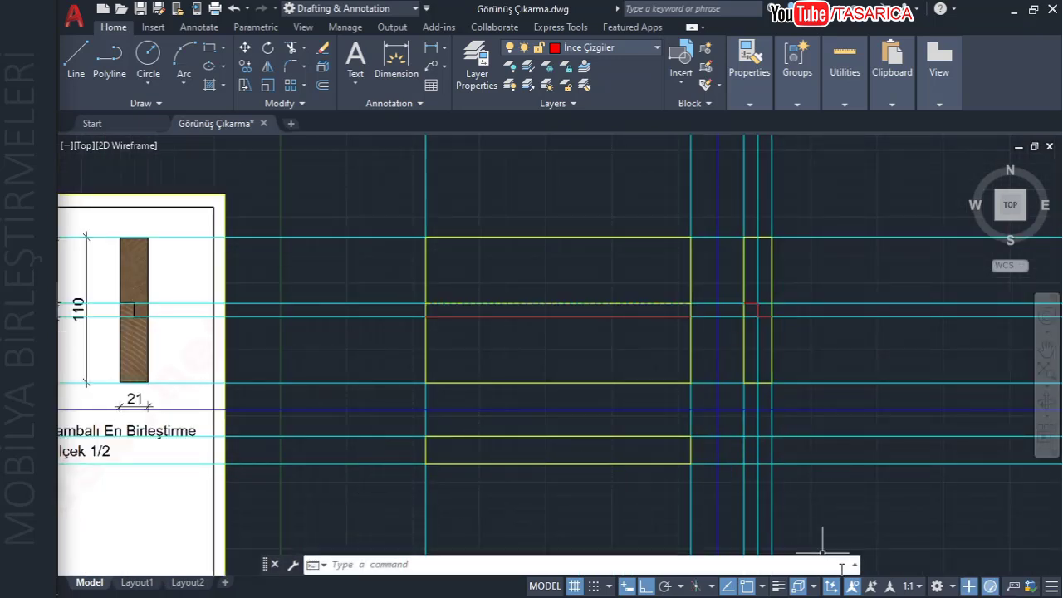
pyautogui.click(795, 587)
pyautogui.write('l')
pyautogui.press('Return')
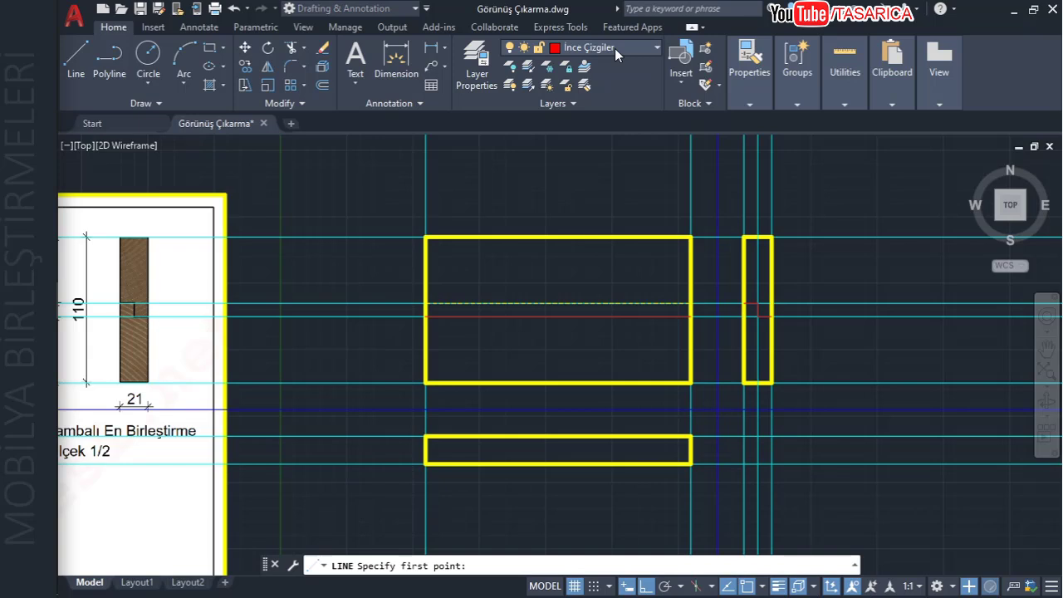
pyautogui.click(615, 48)
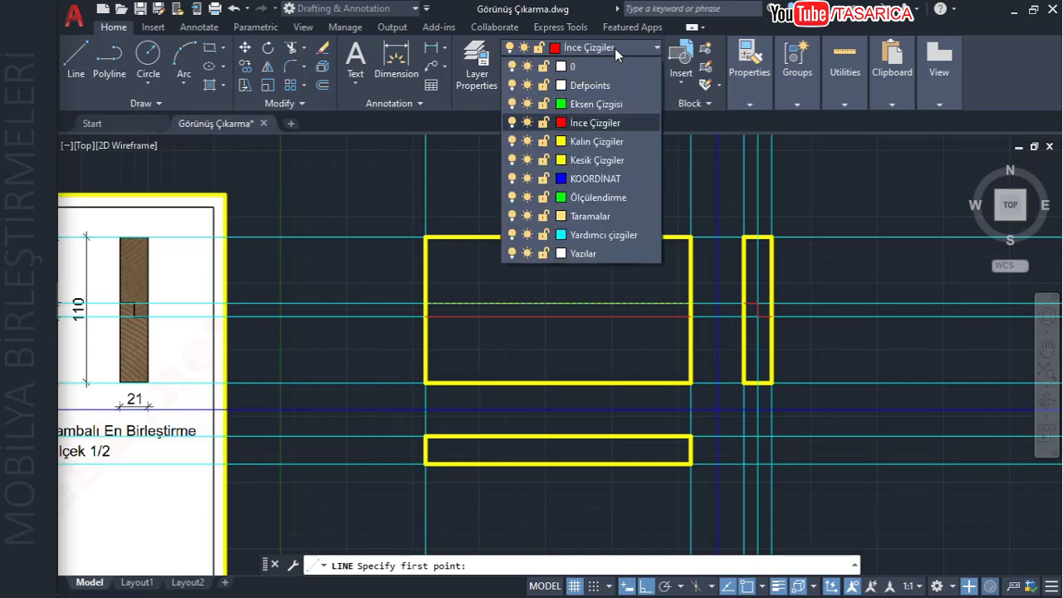
pyautogui.click(611, 161)
pyautogui.click(82, 55)
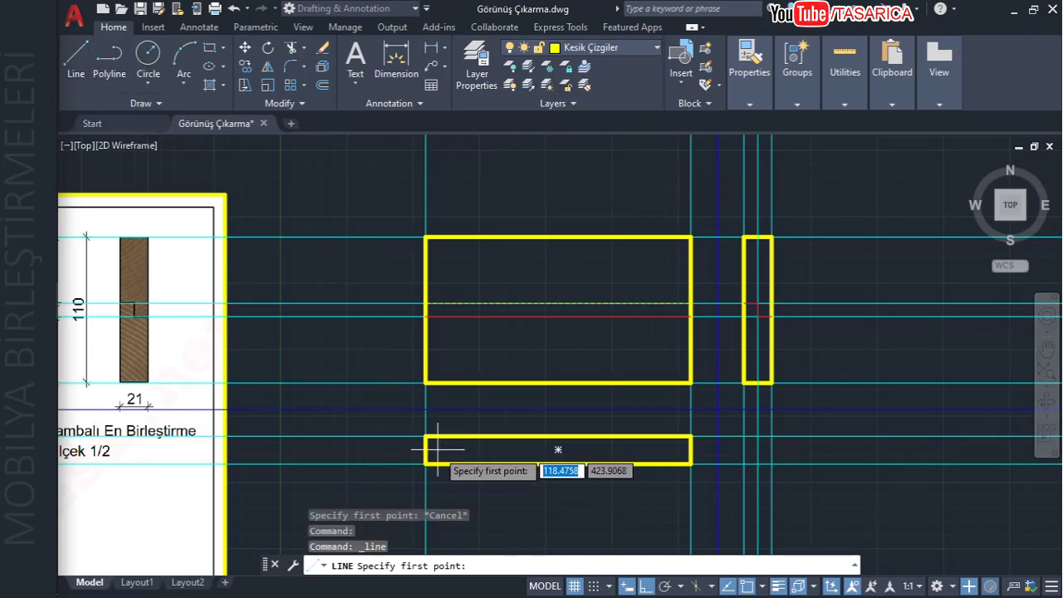
pyautogui.click(426, 449)
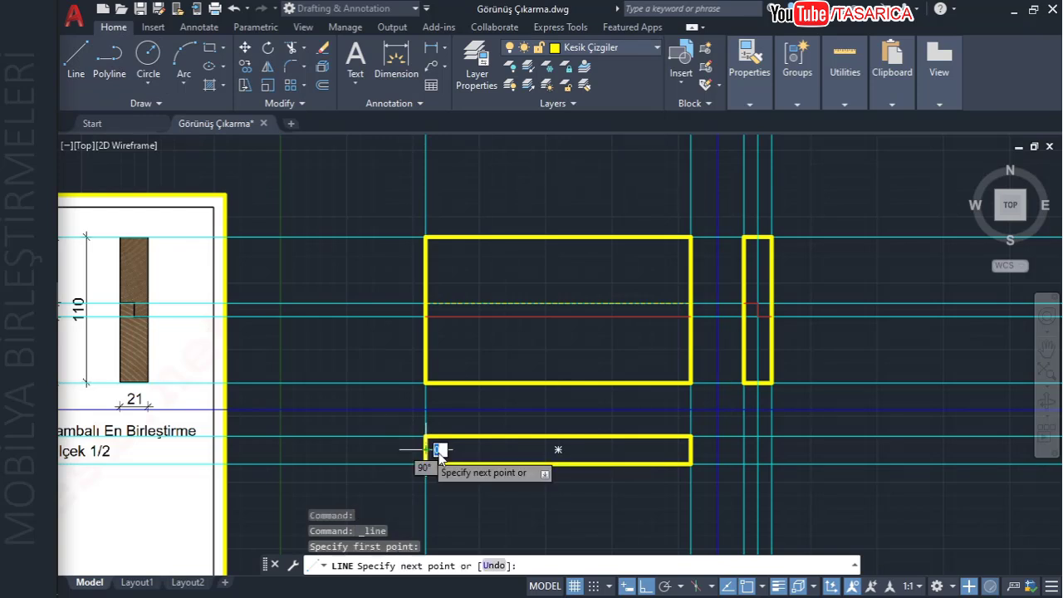
pyautogui.click(691, 449)
pyautogui.press('Return')
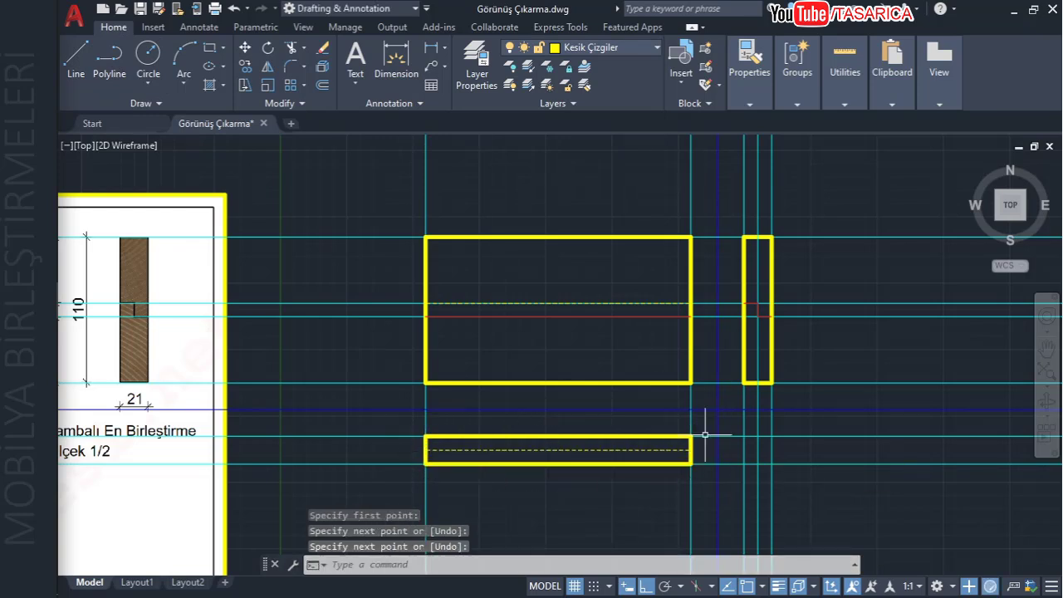
# - Turn the Yardımcı çizgiler layer off to show the three finished views beside the reference sheet
pyautogui.click(602, 46)
pyautogui.click(512, 235)
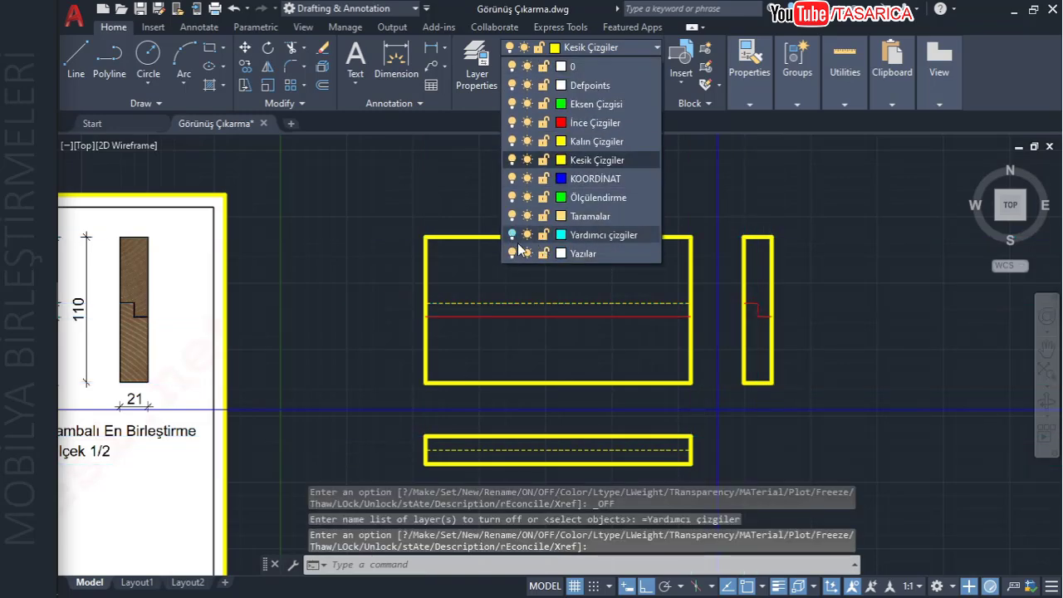
pyautogui.click(849, 243)
pyautogui.click(707, 334)
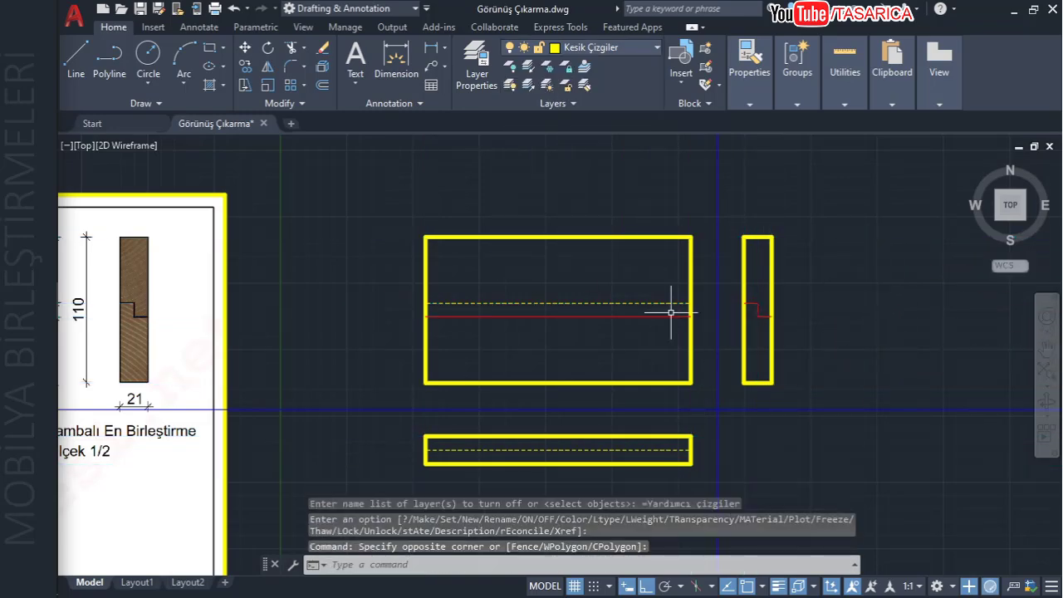
pyautogui.scroll(-4, 531, 240)
pyautogui.scroll(2, 536, 231)
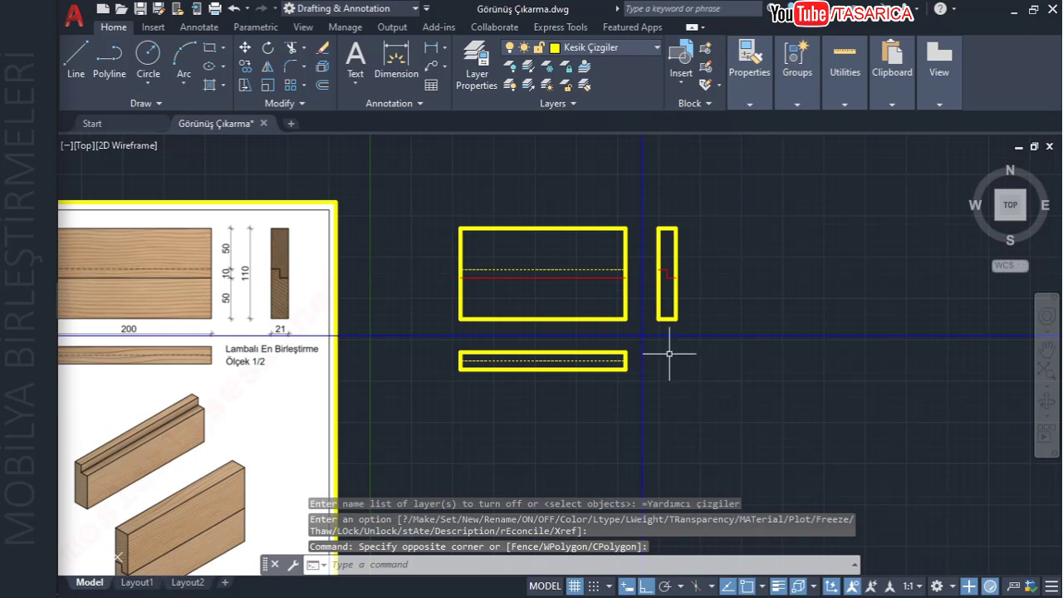
# - Turn the KOORDİNAT layer off so that only the three views remain in the working area
pyautogui.click(600, 47)
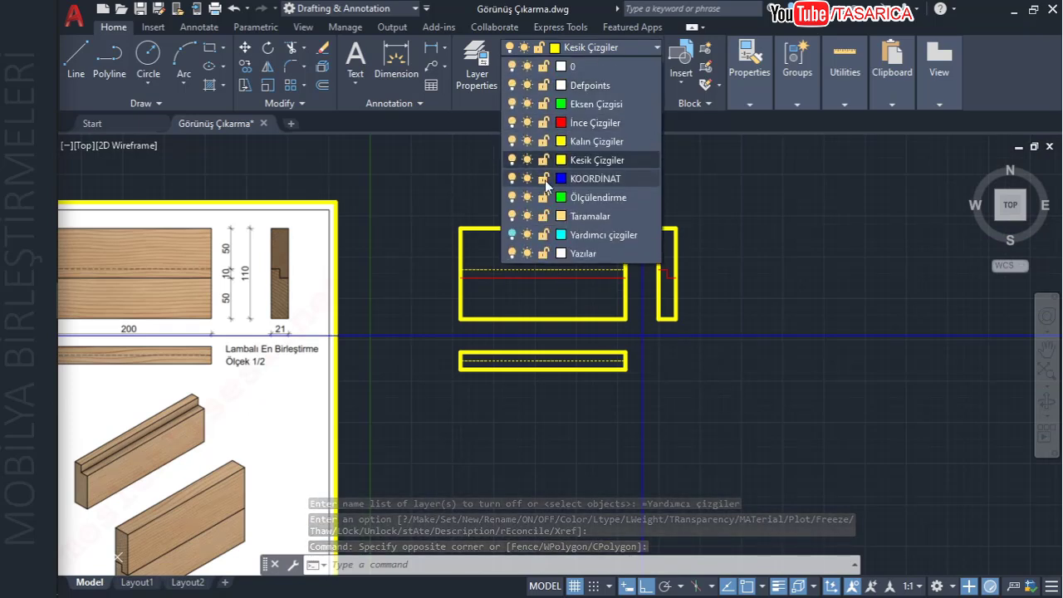
pyautogui.click(511, 177)
pyautogui.click(780, 386)
pyautogui.scroll(4, 485, 303)
pyautogui.scroll(-2, 481, 316)
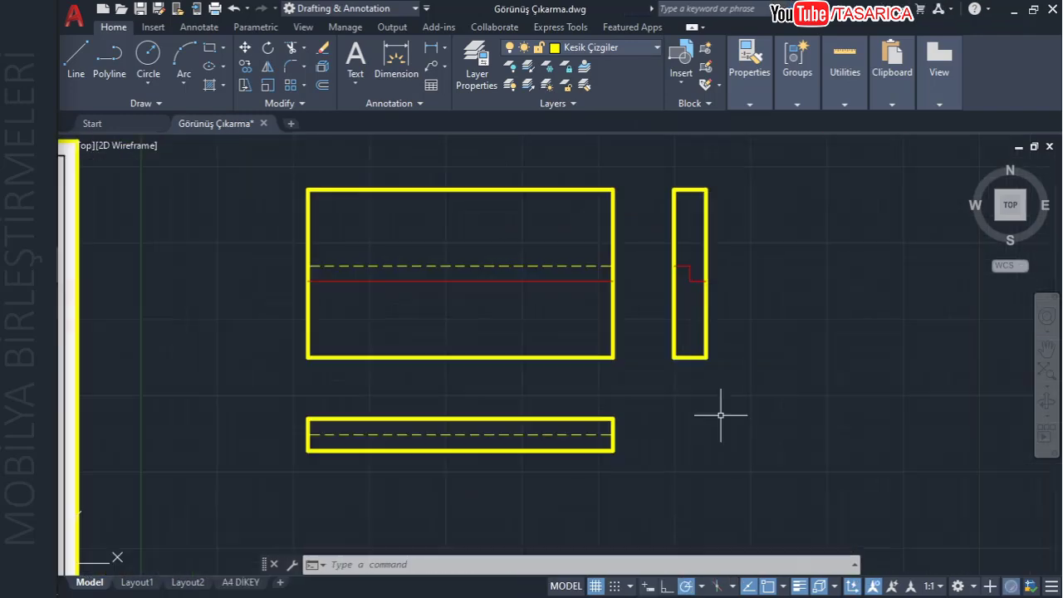
pyautogui.click(719, 415)
# - Make Taramalar the current layer and turn the Kesik Çizgiler layer off
pyautogui.click(613, 48)
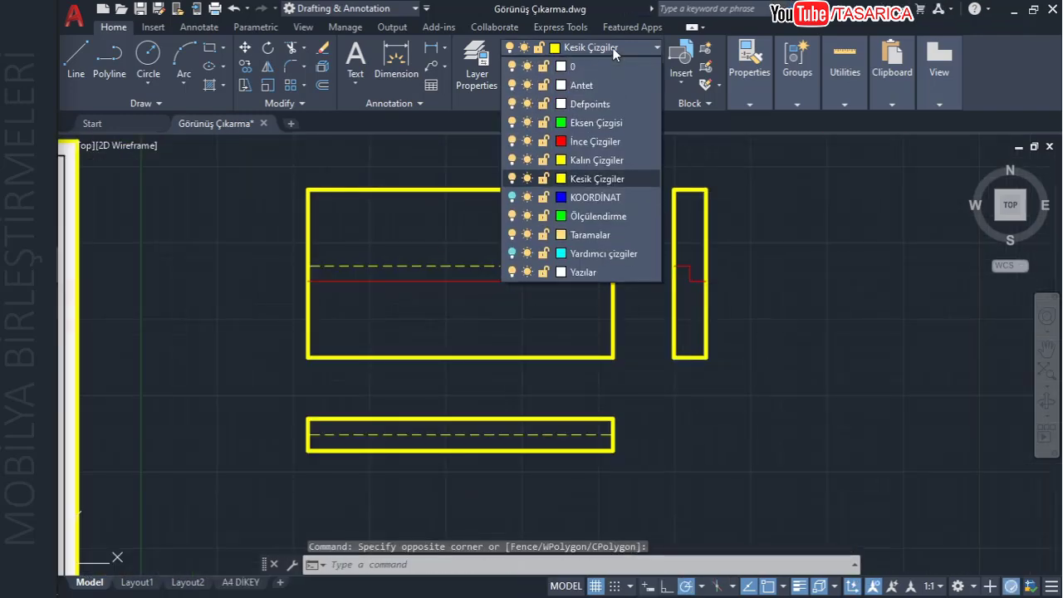
pyautogui.click(624, 235)
pyautogui.click(877, 285)
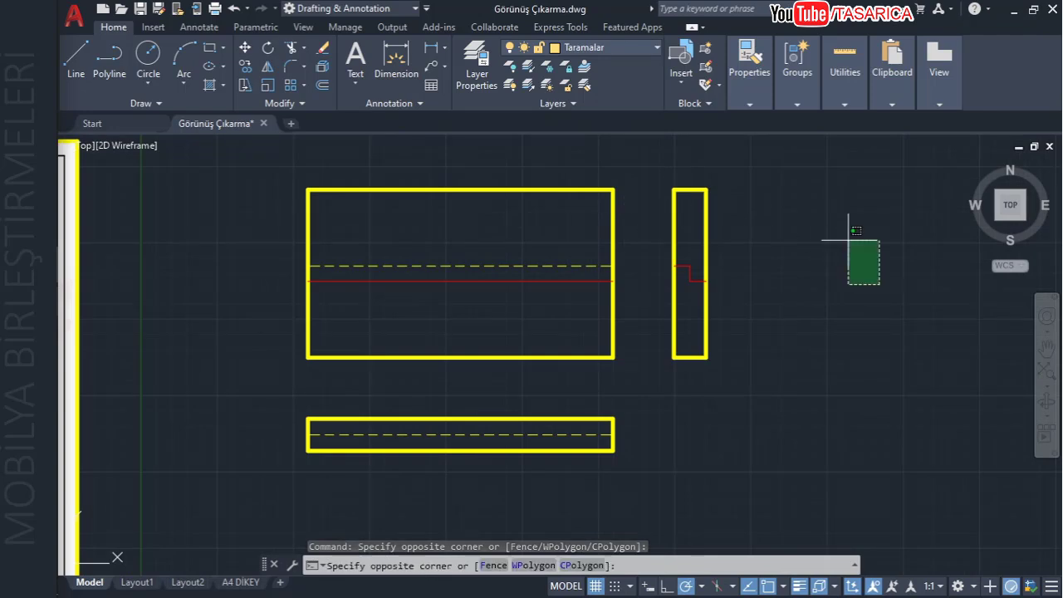
pyautogui.click(845, 239)
pyautogui.click(624, 48)
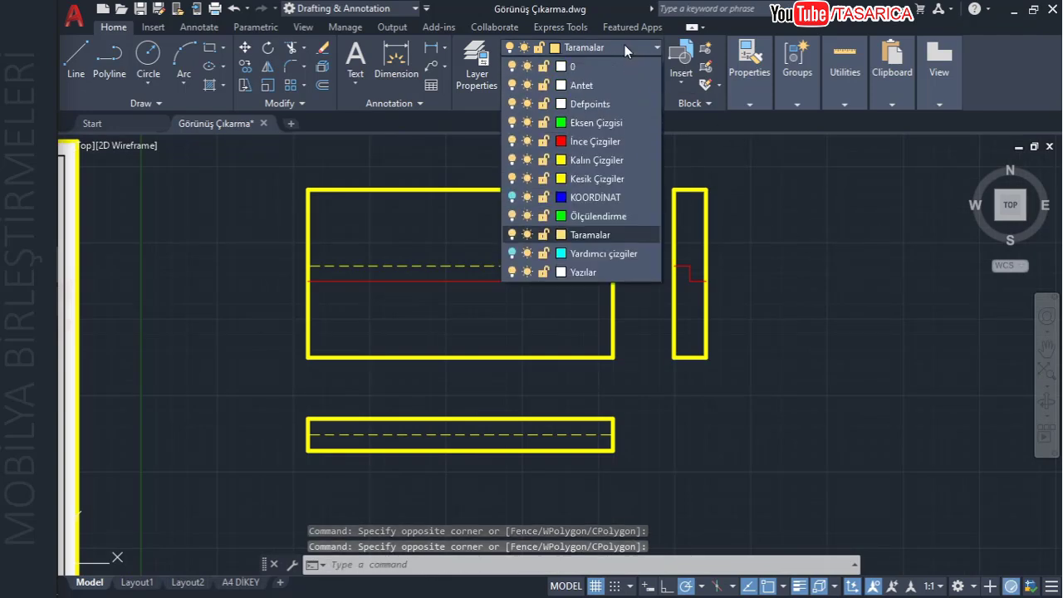
pyautogui.click(512, 180)
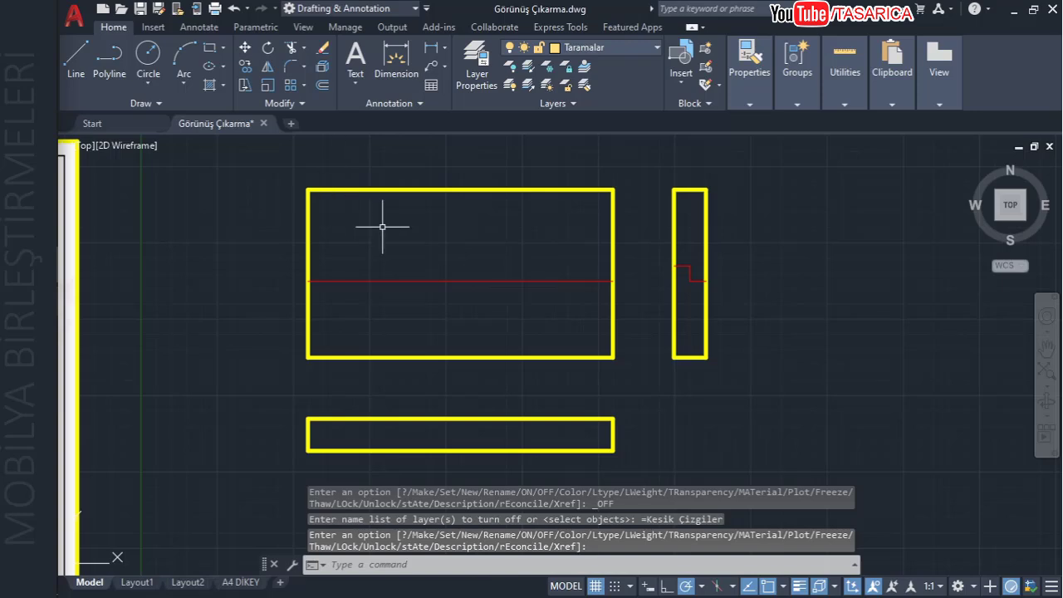
# - Hatch the front view's upper board with the WOOD6 wood-grain pattern at scale 80
pyautogui.write('h')
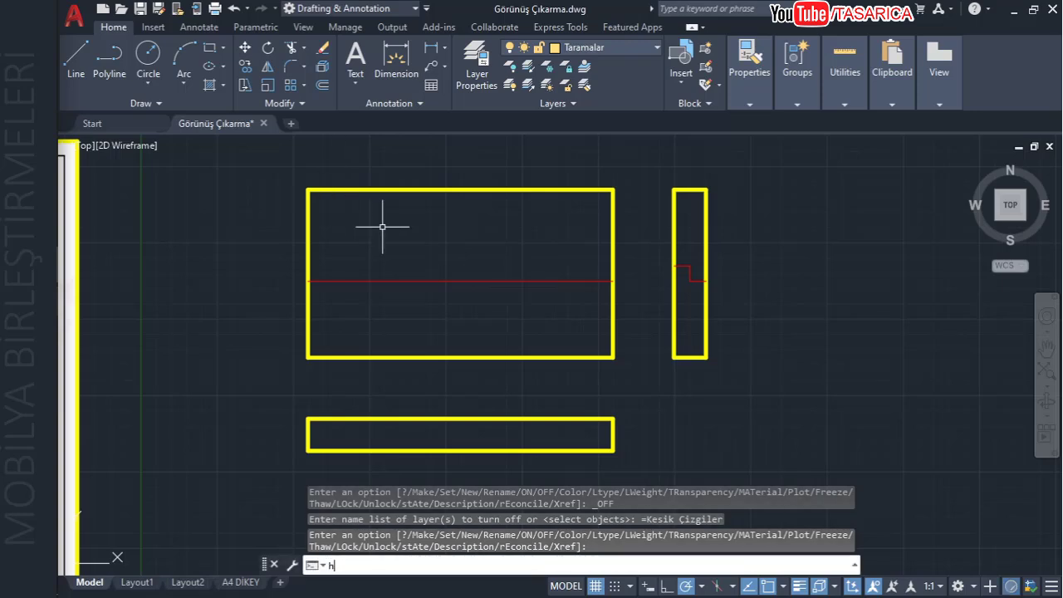
pyautogui.press('Return')
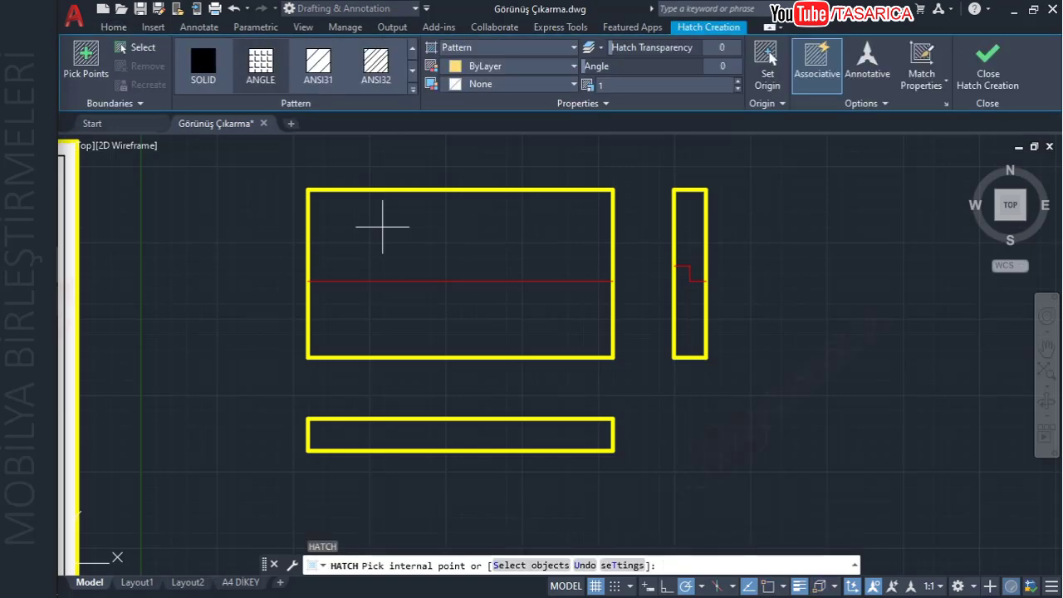
pyautogui.click(412, 90)
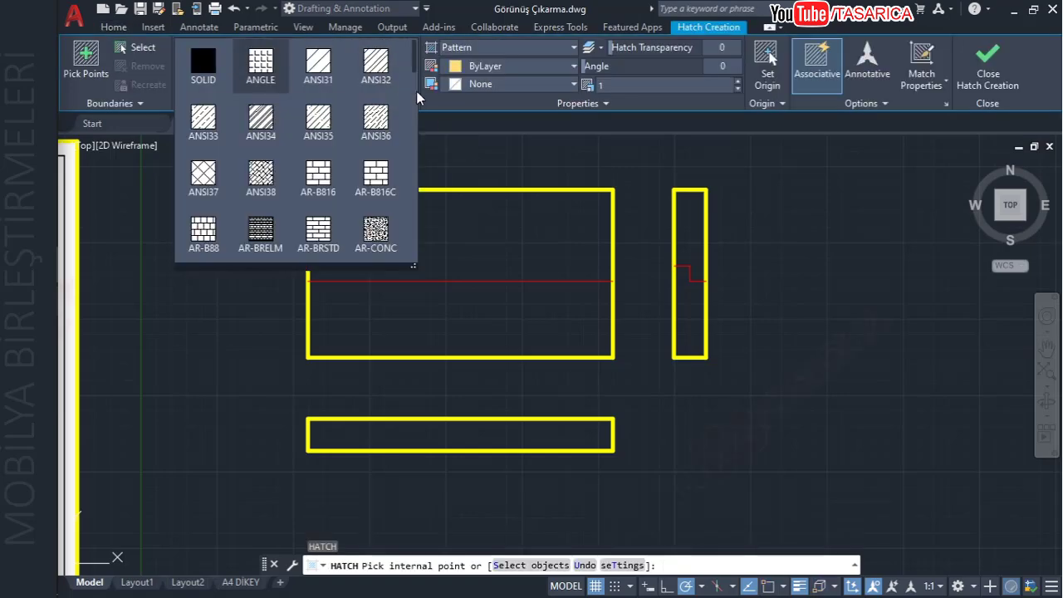
pyautogui.scroll(-12, 338, 198)
pyautogui.scroll(-10, 338, 199)
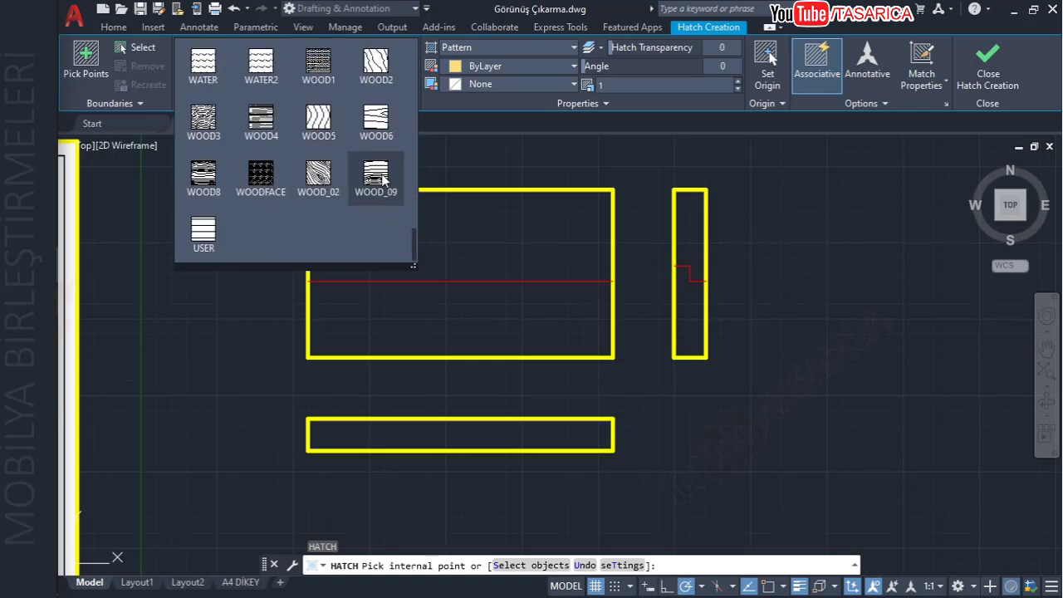
pyautogui.click(376, 172)
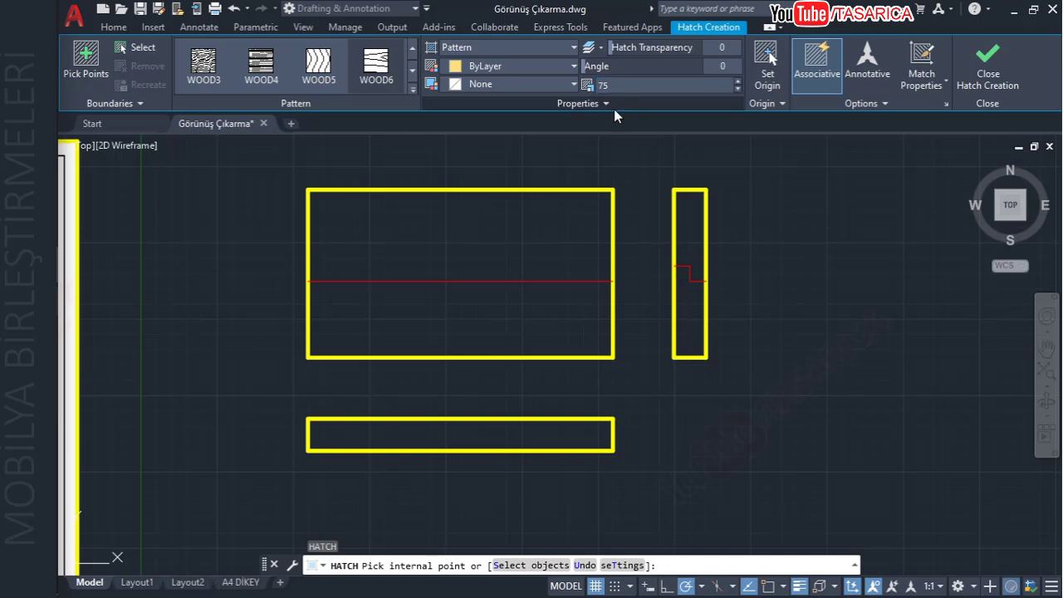
pyautogui.click(447, 228)
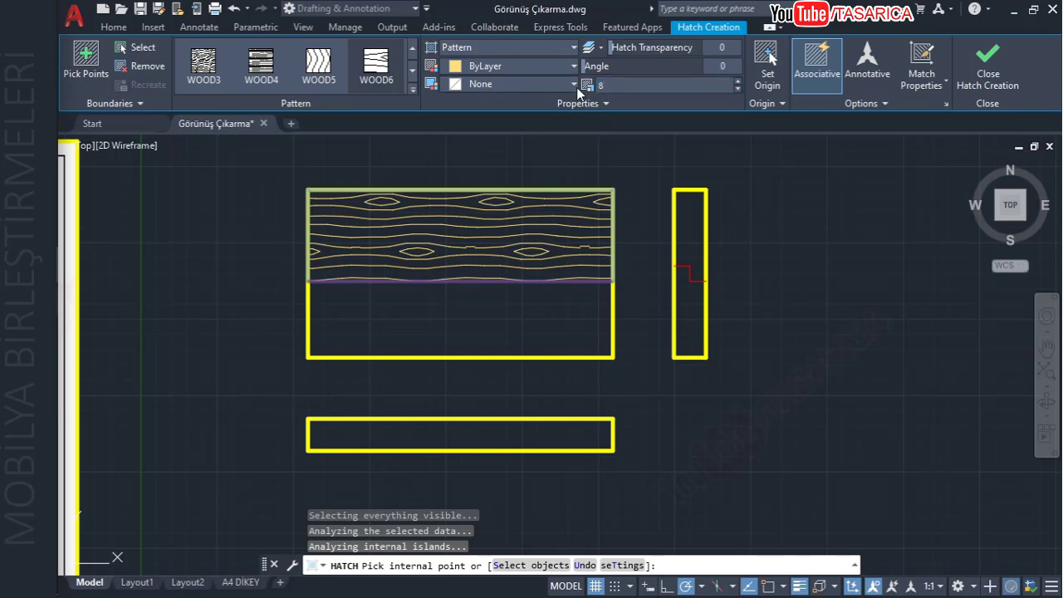
pyautogui.press('Return')
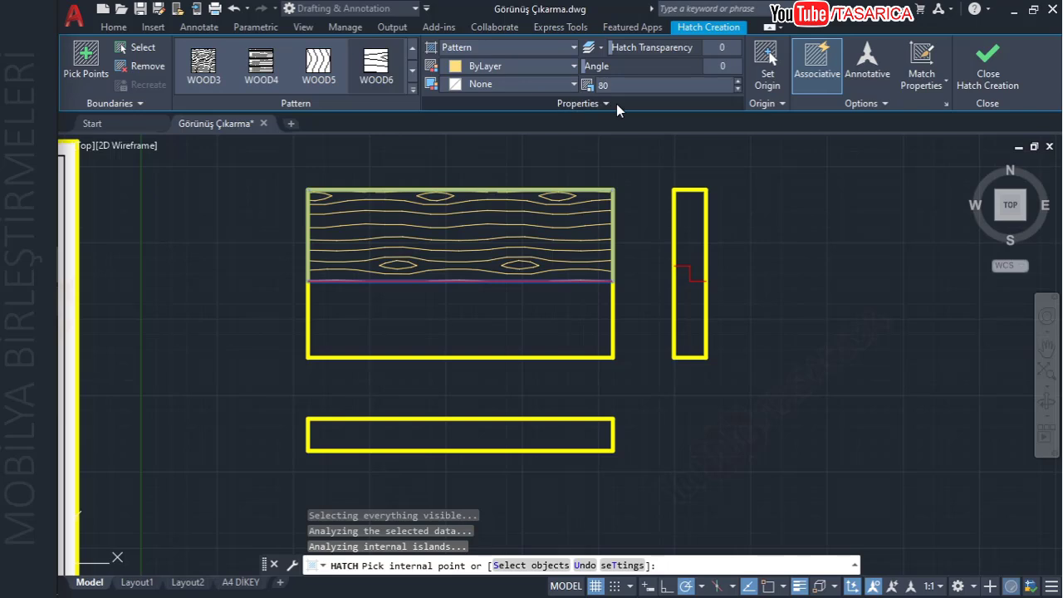
pyautogui.press('Return')
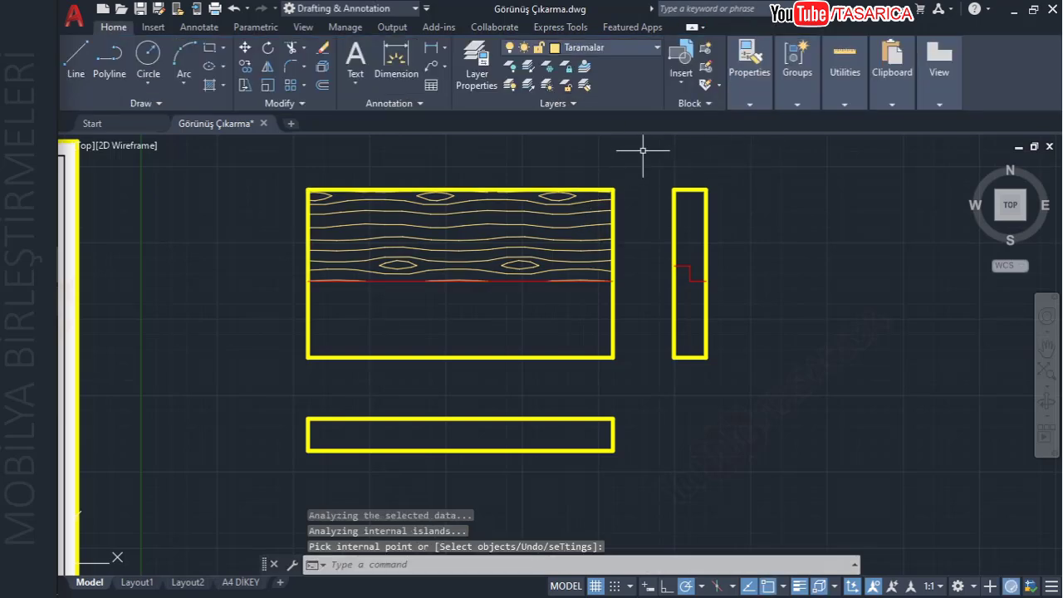
# - Hatch the front view's lower board with the same wood-grain pattern at scale 80
pyautogui.write('h')
pyautogui.press('Return')
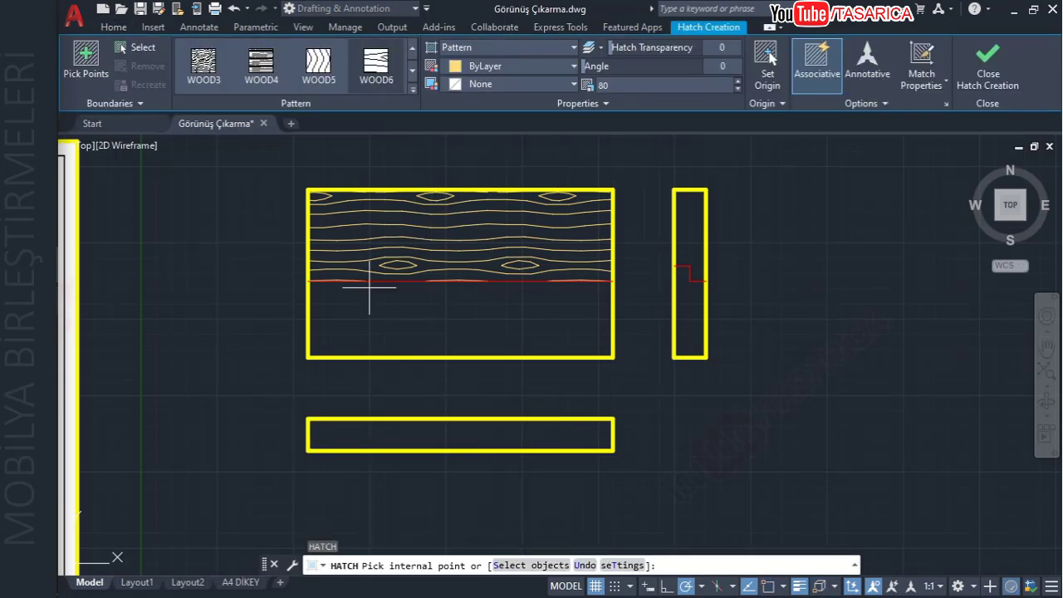
pyautogui.click(434, 312)
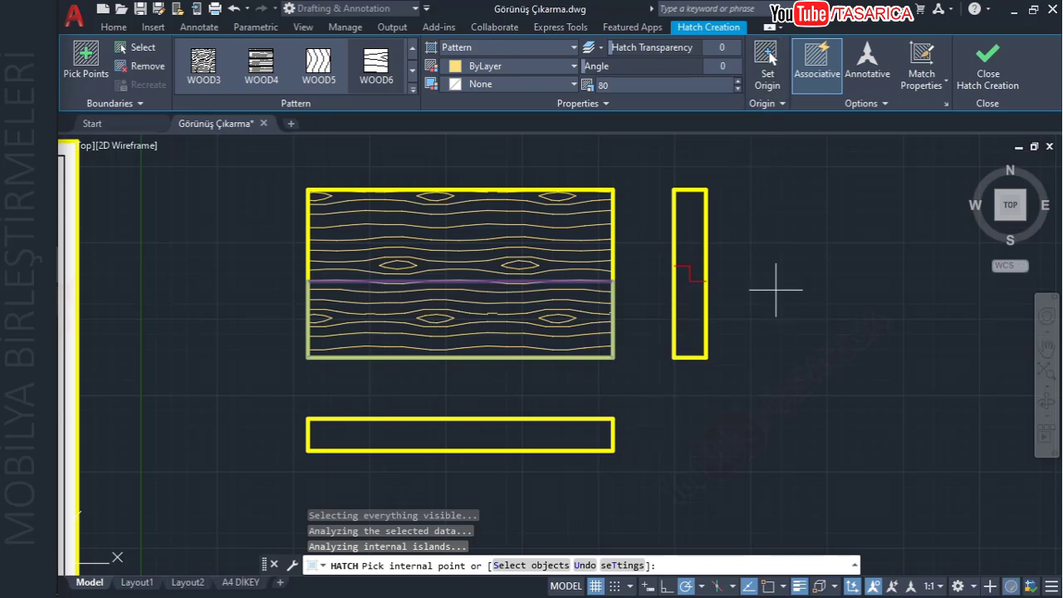
pyautogui.press('Return')
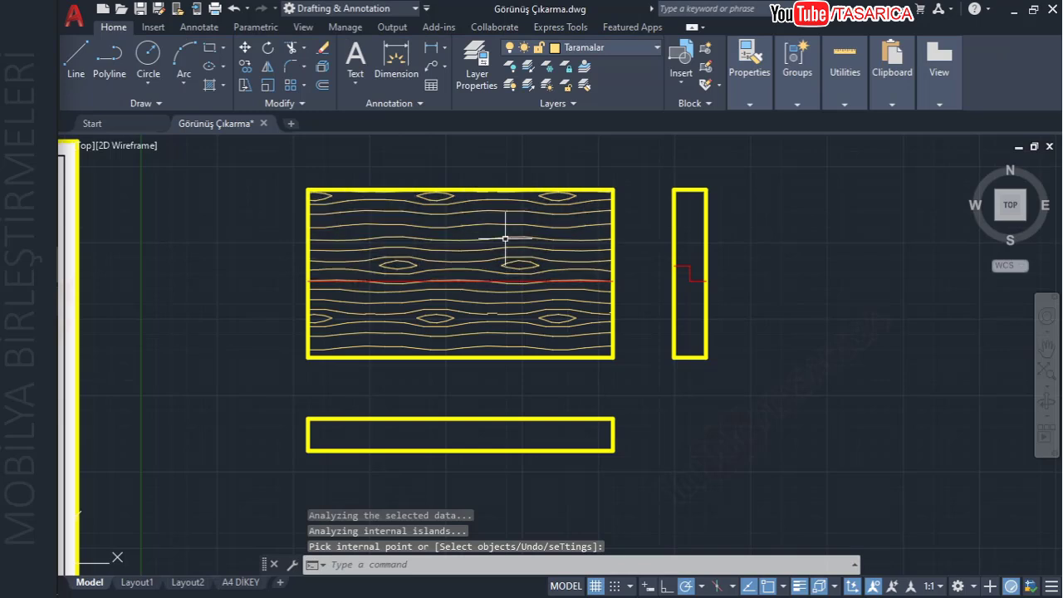
# - Set a new hatch origin near the middle of the front view's upper board to shift its wood grain
pyautogui.click(505, 239)
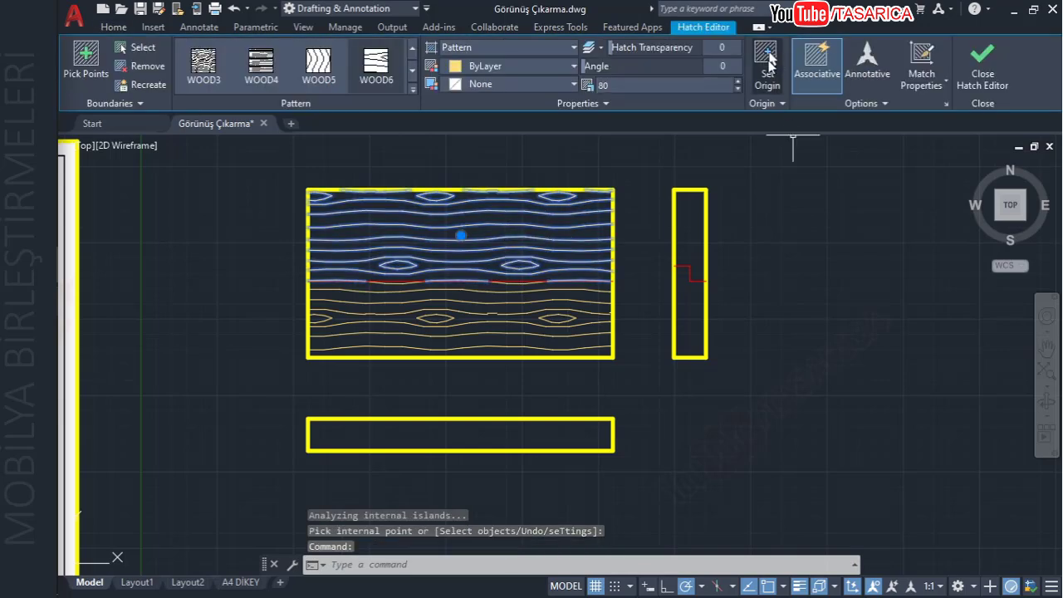
pyautogui.click(766, 60)
pyautogui.click(468, 251)
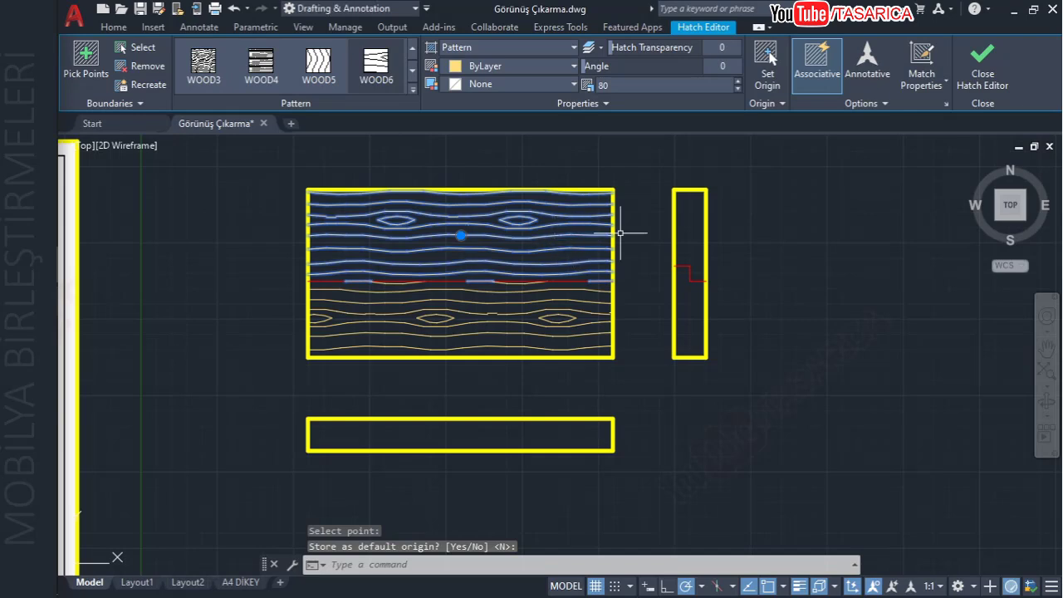
pyautogui.click(985, 68)
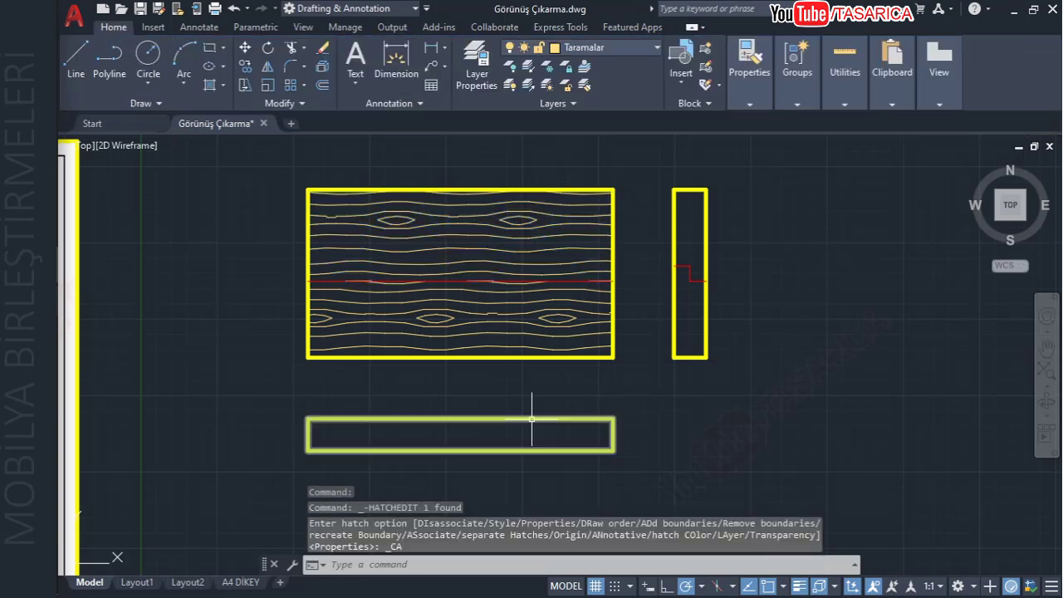
# - Hatch the top view's long rectangle with the WOOD6 wood-grain pattern at scale 80
pyautogui.write('H')
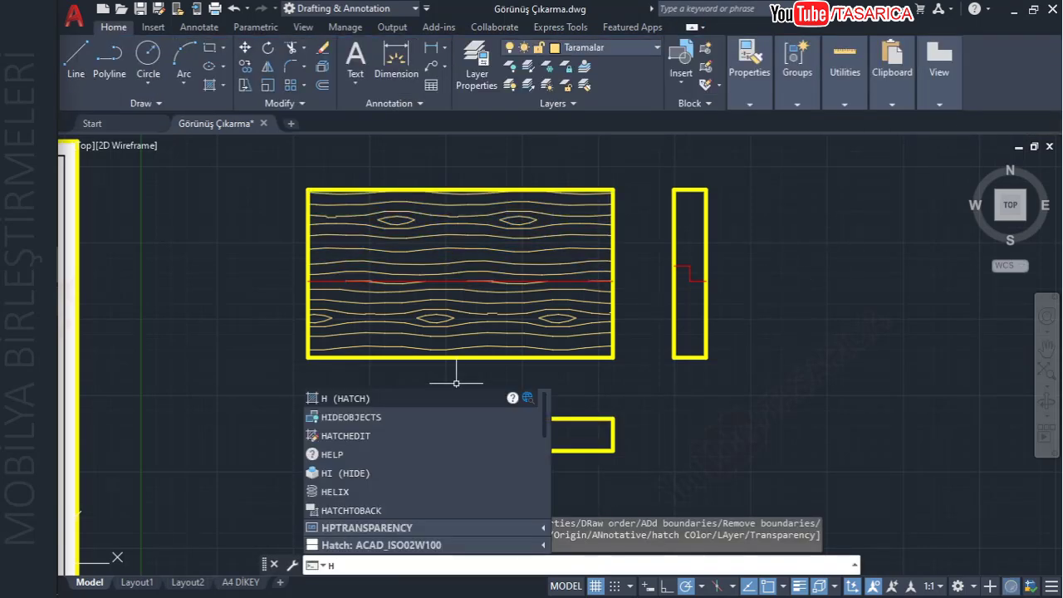
pyautogui.press('Return')
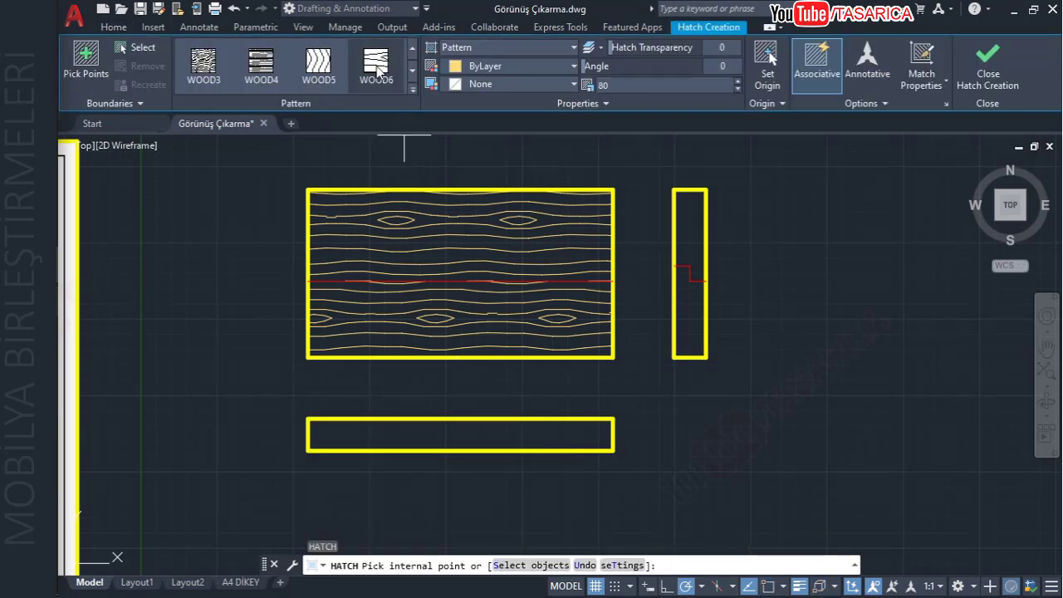
pyautogui.click(409, 434)
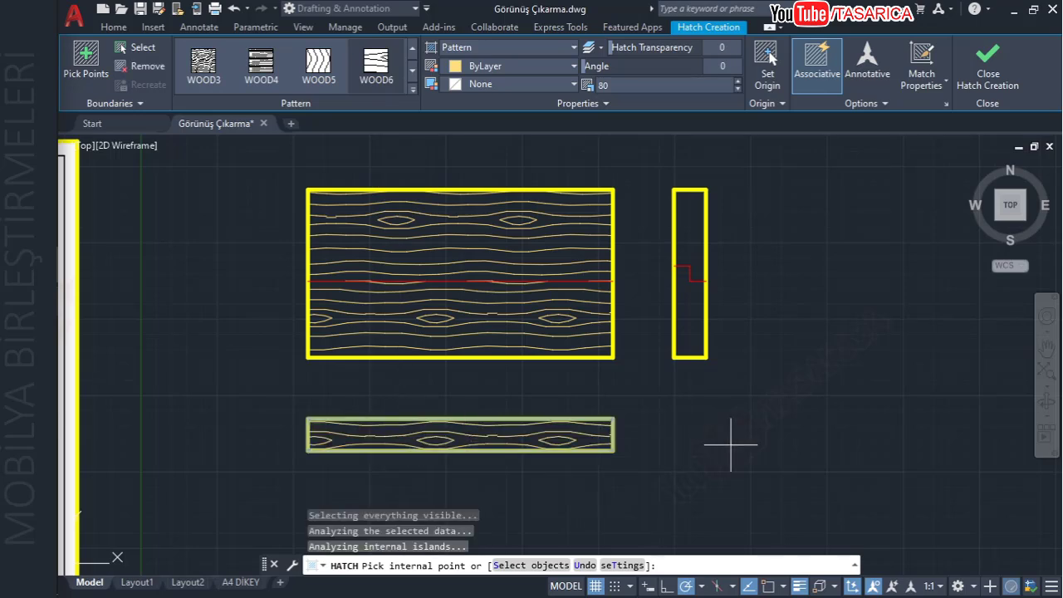
pyautogui.press('Return')
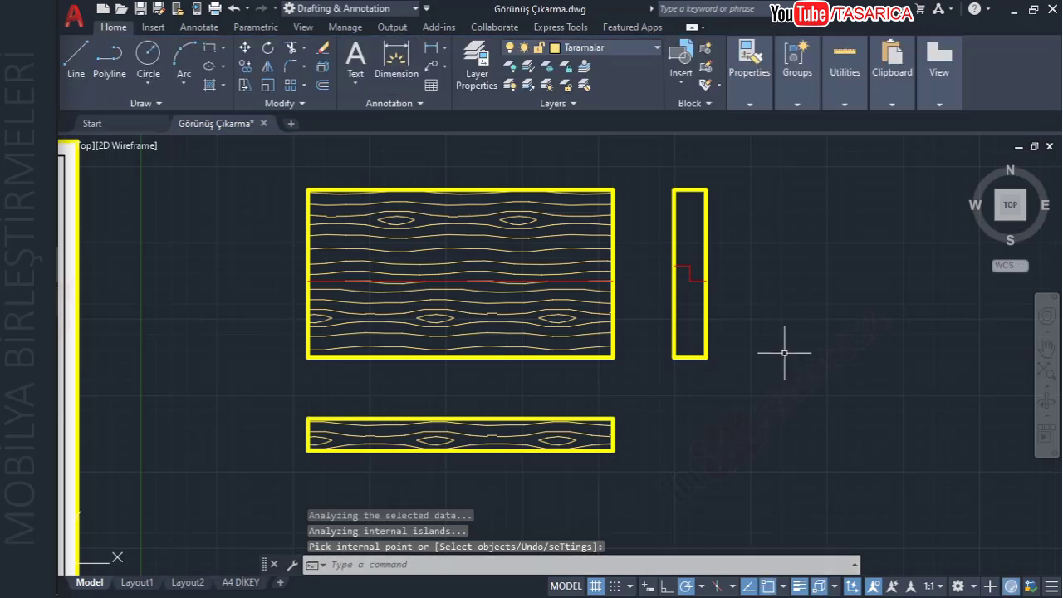
# - Hatch the side view's upper part, above the stepped joint line, with the ANSI32 pattern at scale 0.7
pyautogui.rightClick(784, 353)
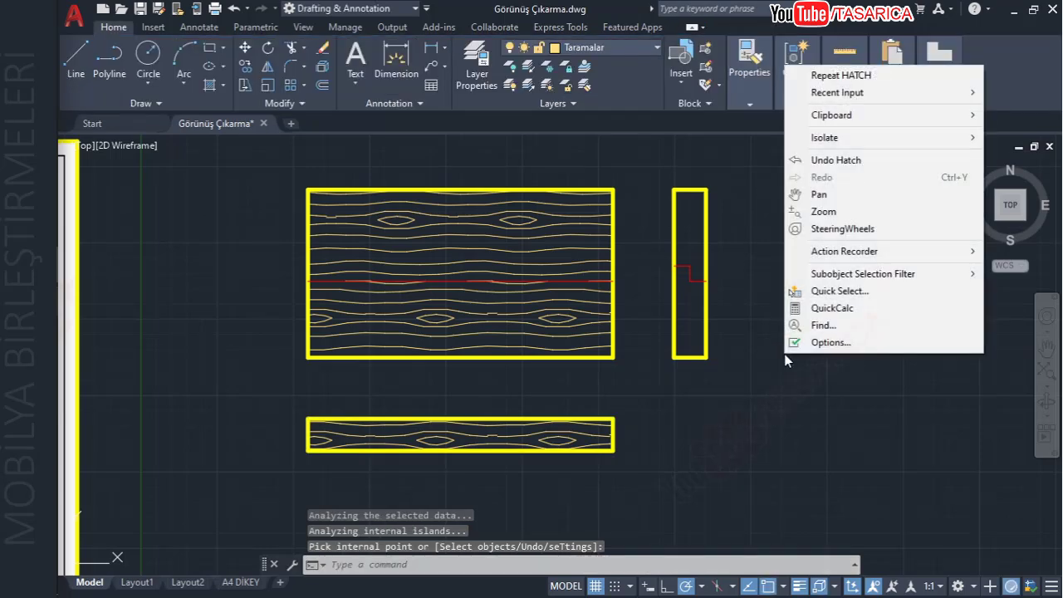
pyautogui.moveTo(858, 94)
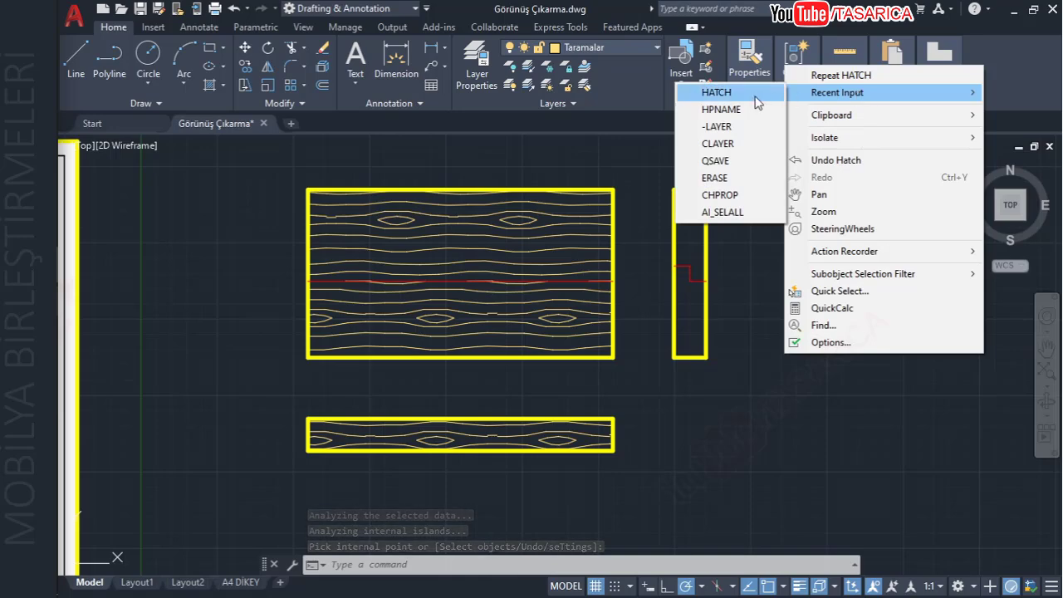
pyautogui.click(716, 92)
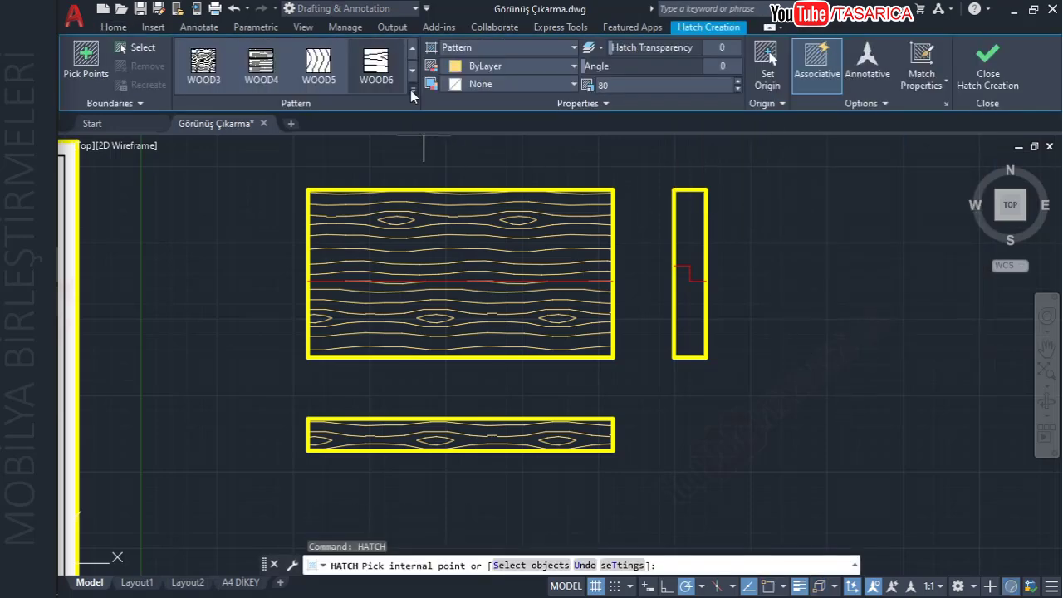
pyautogui.click(412, 90)
pyautogui.scroll(5, 358, 122)
pyautogui.scroll(8, 359, 122)
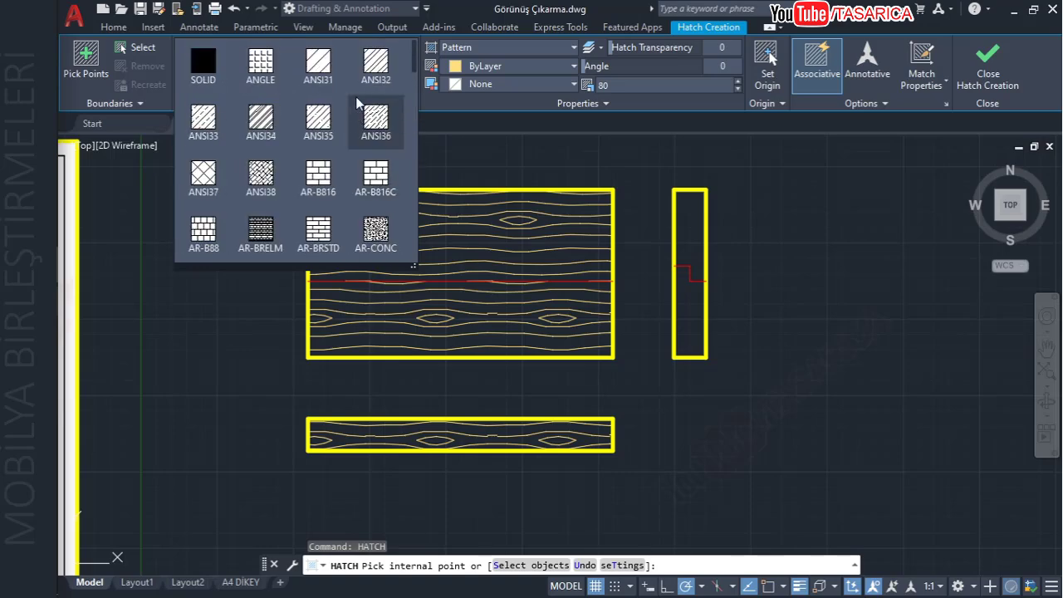
pyautogui.click(379, 73)
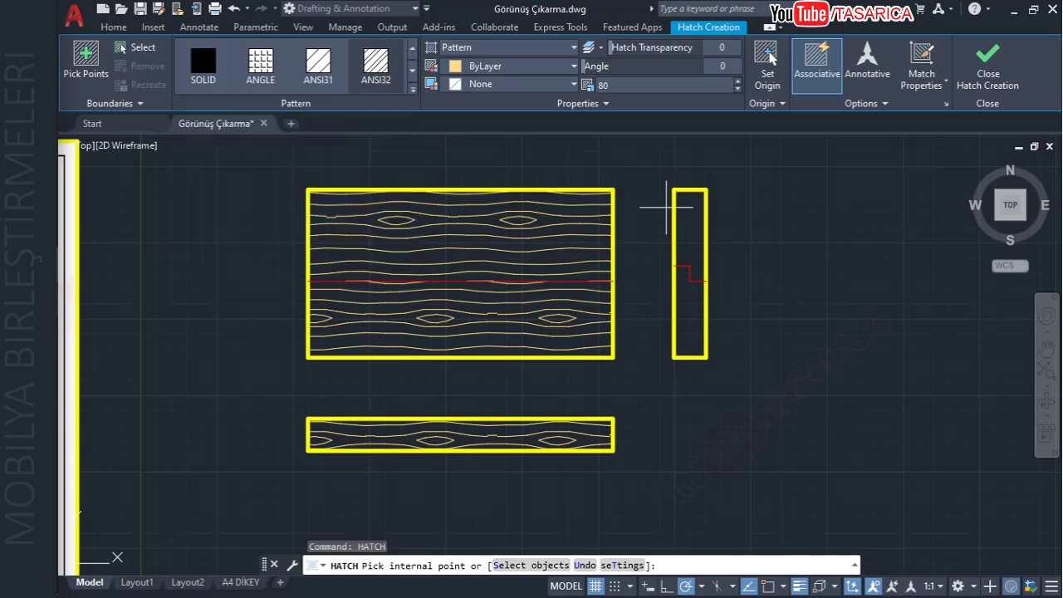
pyautogui.click(617, 87)
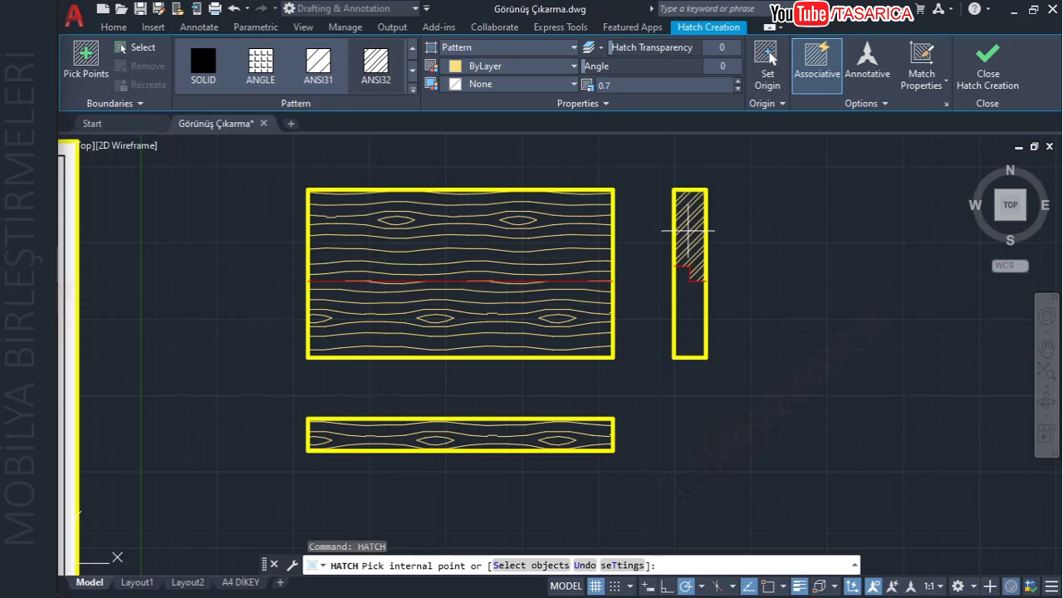
pyautogui.click(689, 230)
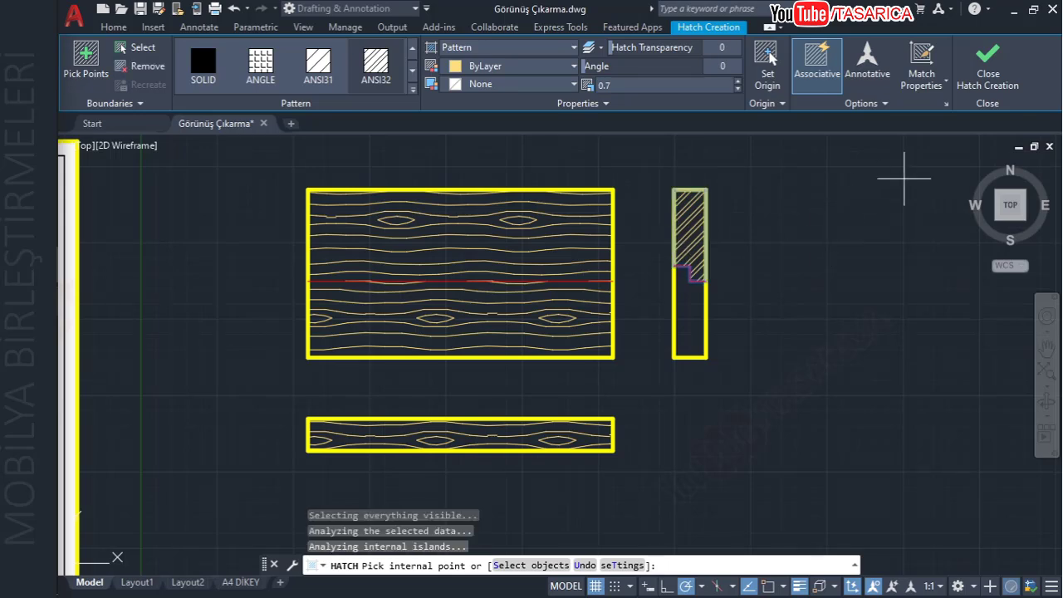
pyautogui.press('Return')
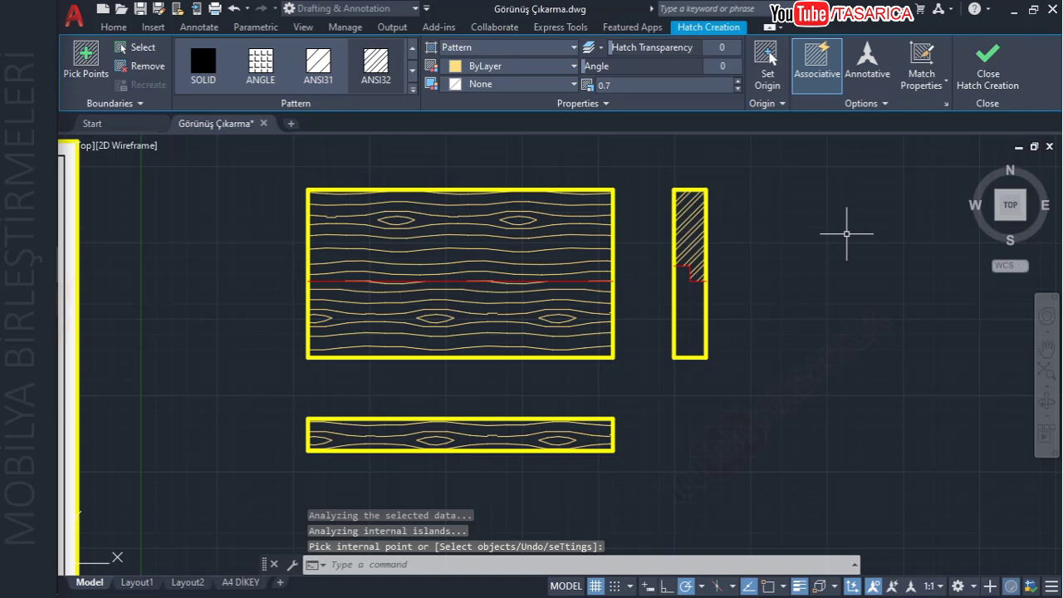
# - Hatch the side view's lower part, below the stepped joint line, with the ANSI32 pattern at scale 0.7 and angle 90
pyautogui.write('H')
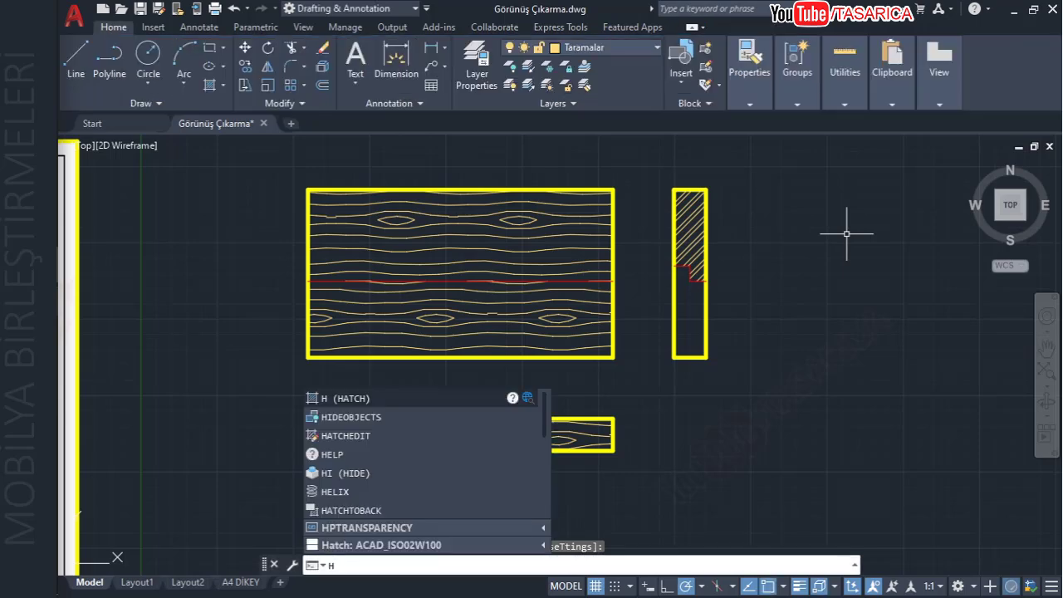
pyautogui.press('Return')
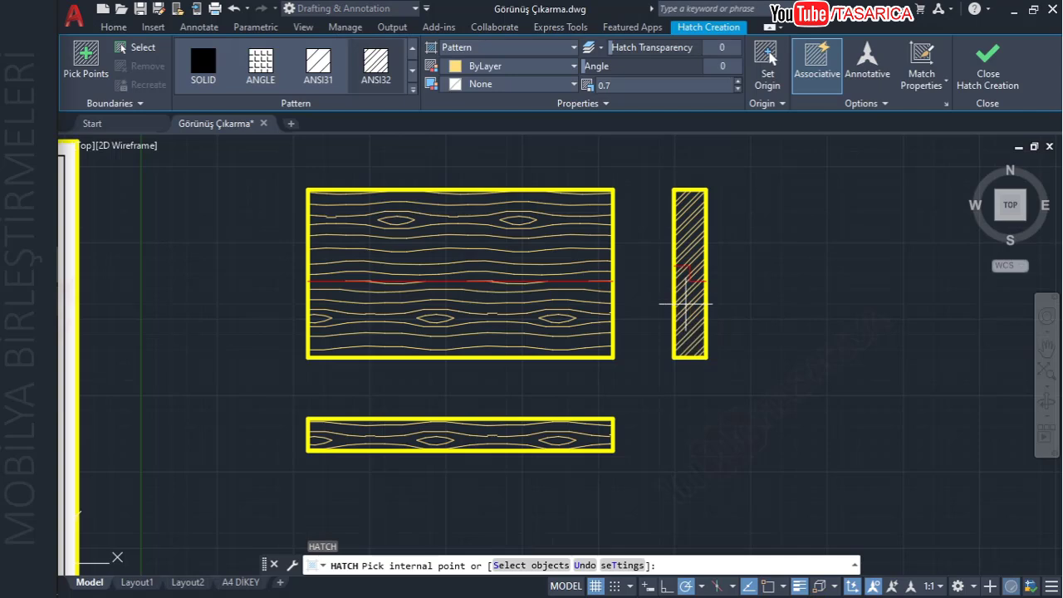
pyautogui.click(685, 304)
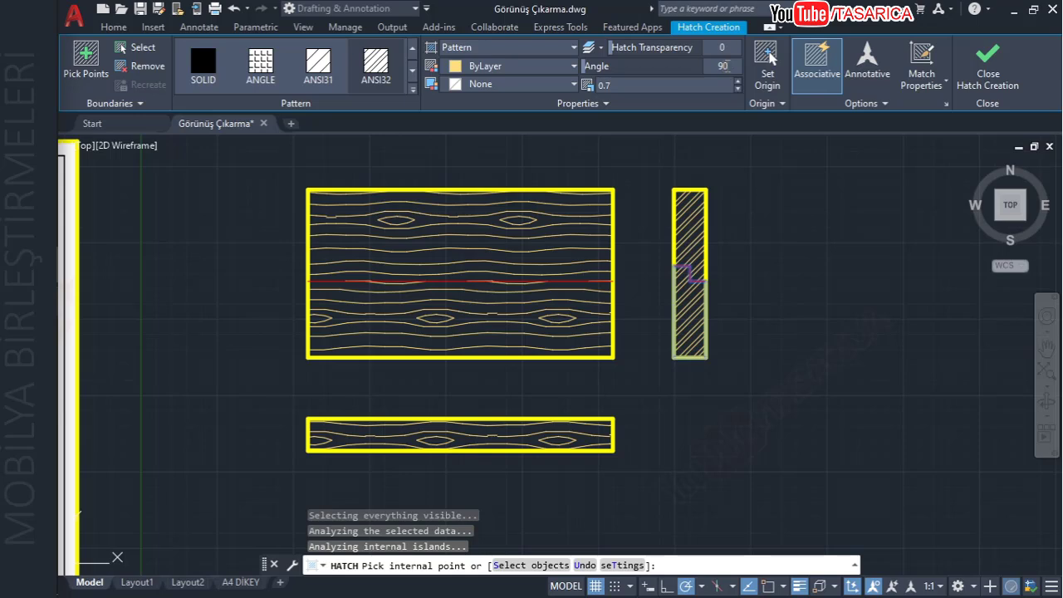
pyautogui.click(721, 66)
pyautogui.write('90')
pyautogui.press('Return')
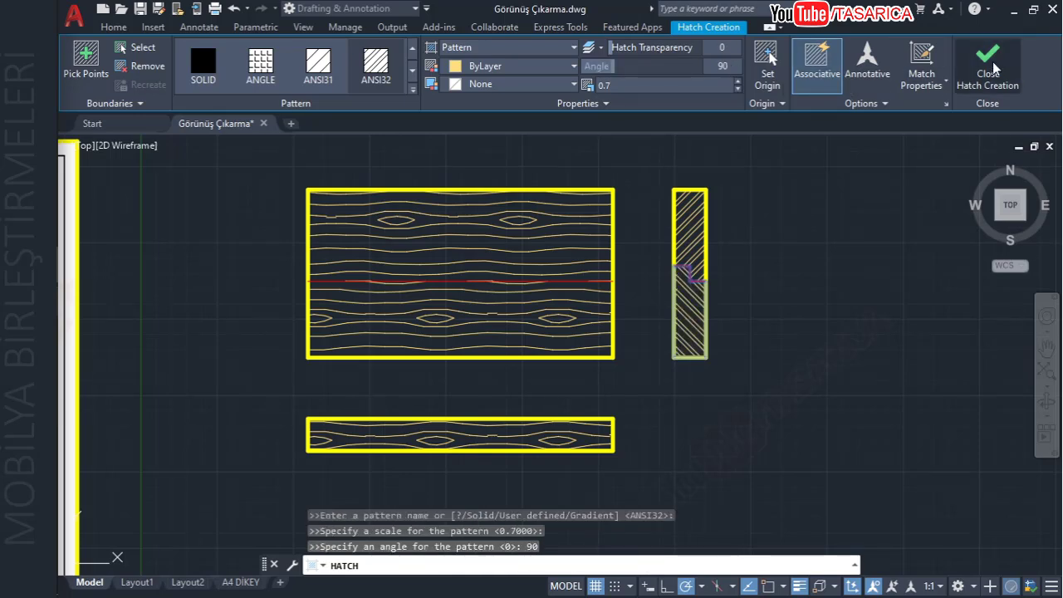
pyautogui.click(988, 66)
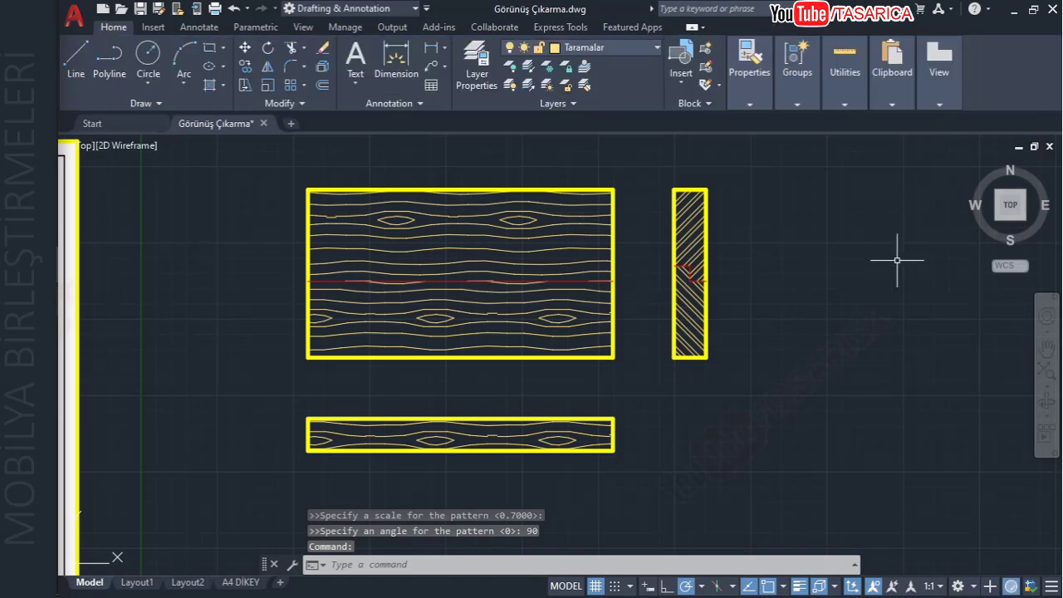
# - Make Ölçülendirme the current layer
pyautogui.click(820, 462)
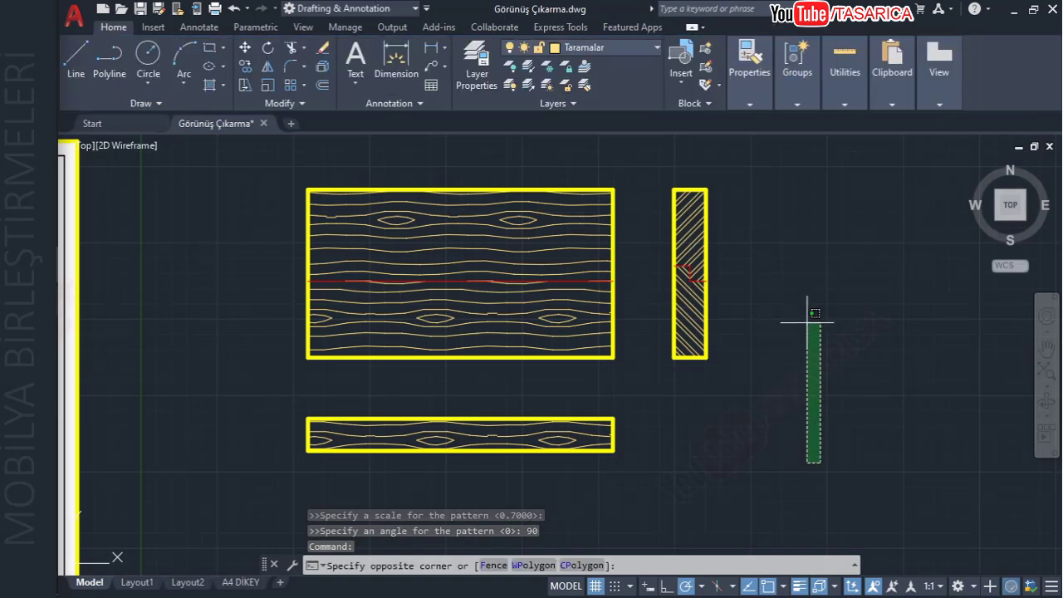
pyautogui.click(801, 307)
pyautogui.click(598, 48)
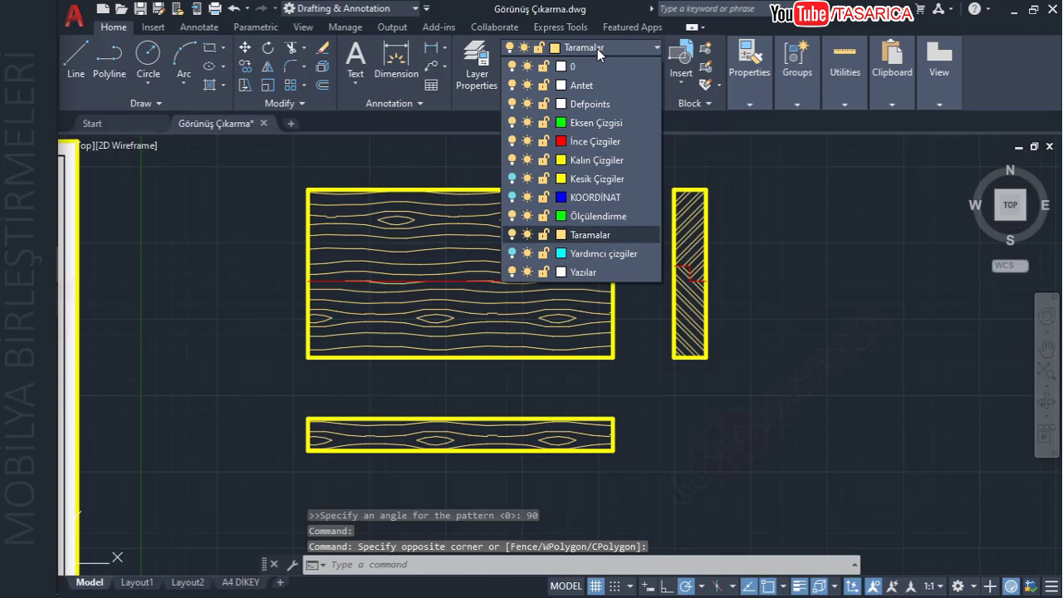
pyautogui.click(612, 215)
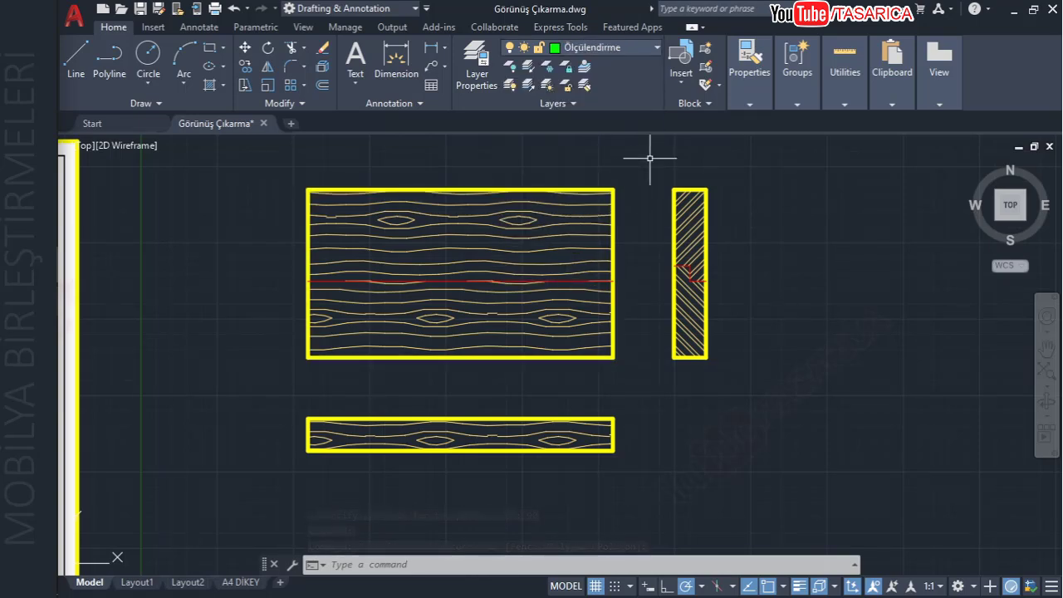
# - Change the Ölçülendirme layer's colour to blue in the layer properties
pyautogui.click(475, 58)
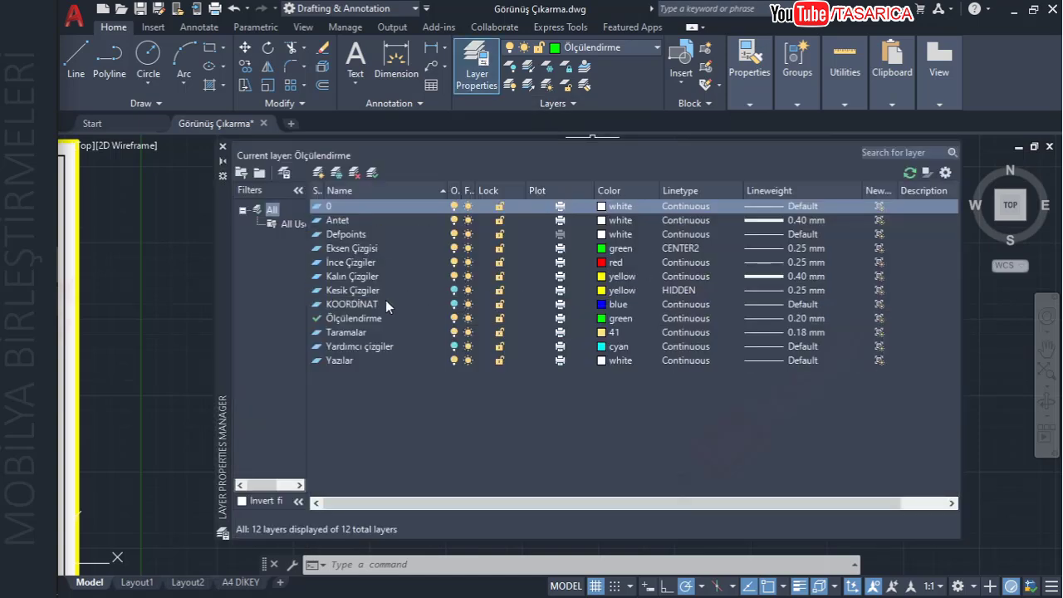
pyautogui.click(602, 319)
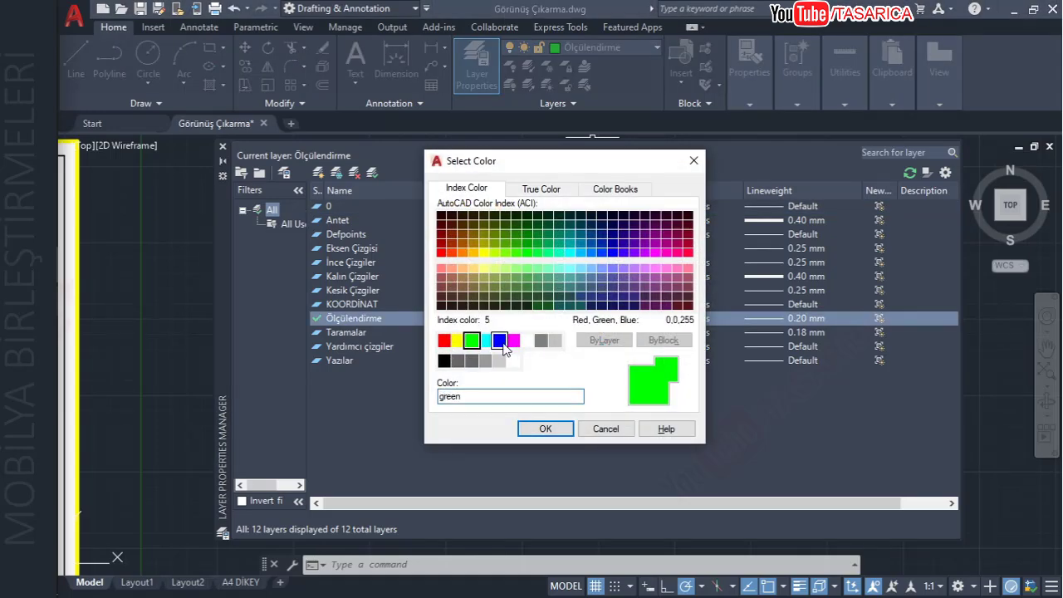
pyautogui.click(501, 342)
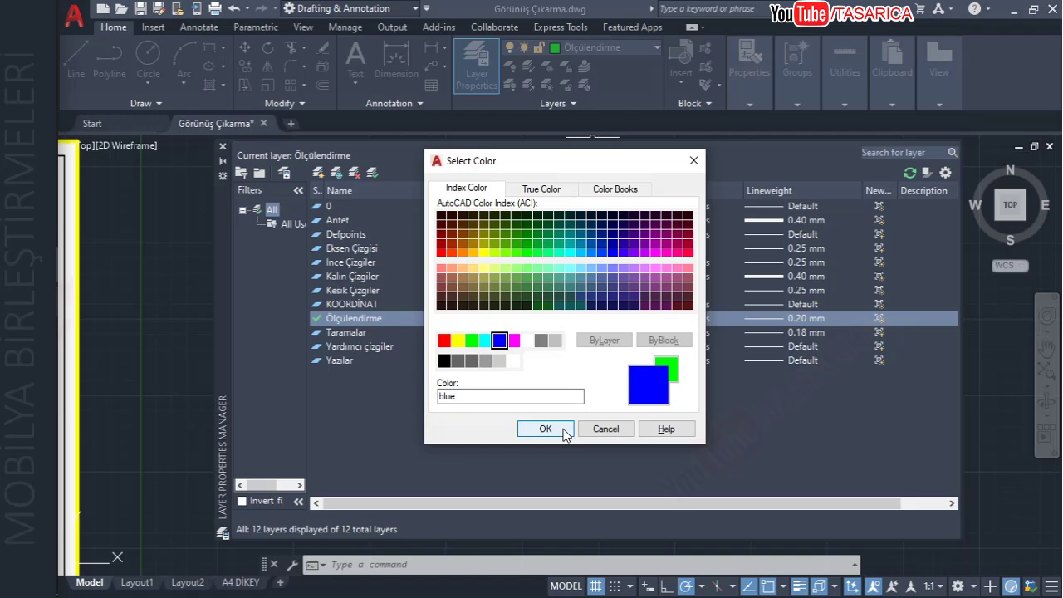
pyautogui.click(545, 428)
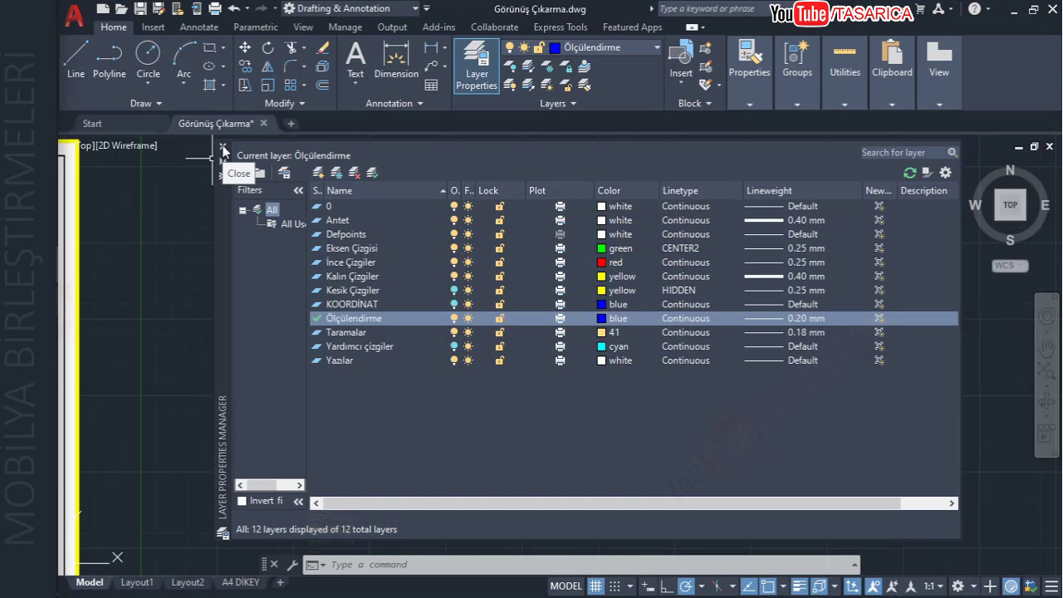
pyautogui.click(223, 149)
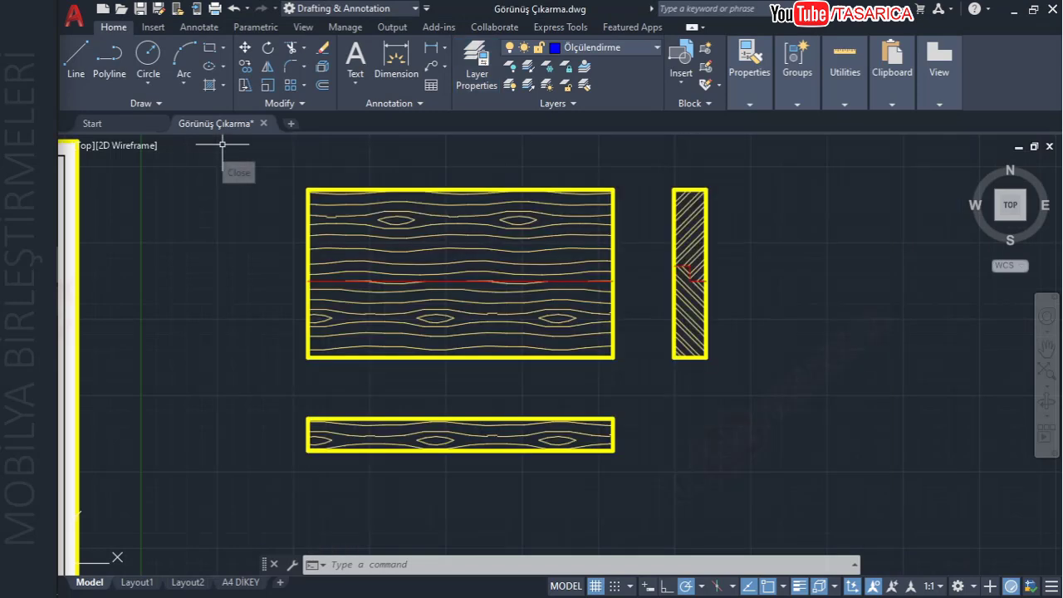
# - Add a linear dimension for the front view's full width, placed between the front and top views
pyautogui.click(434, 55)
pyautogui.click(308, 357)
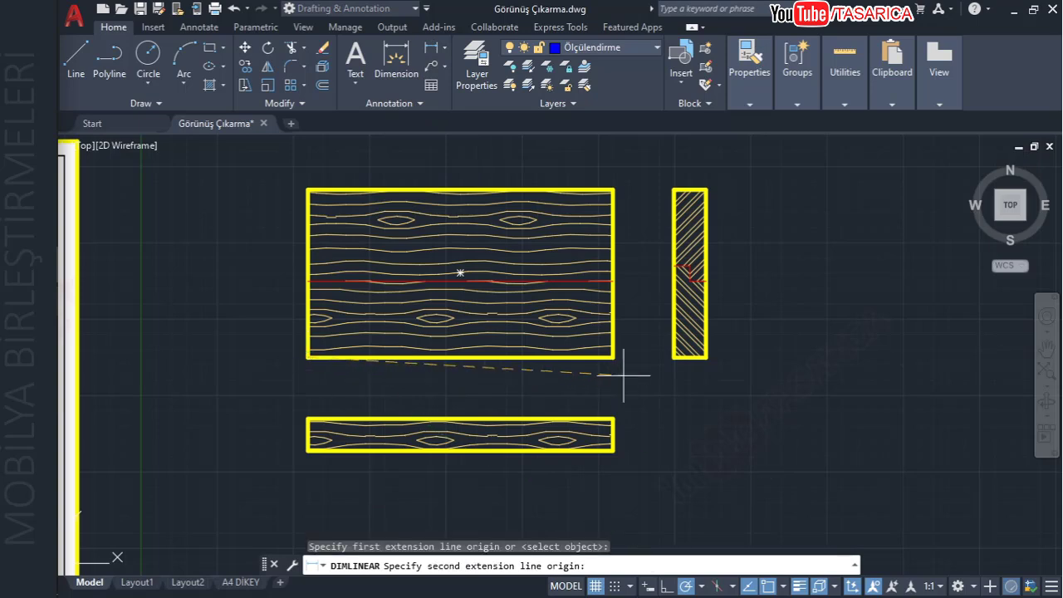
pyautogui.click(613, 357)
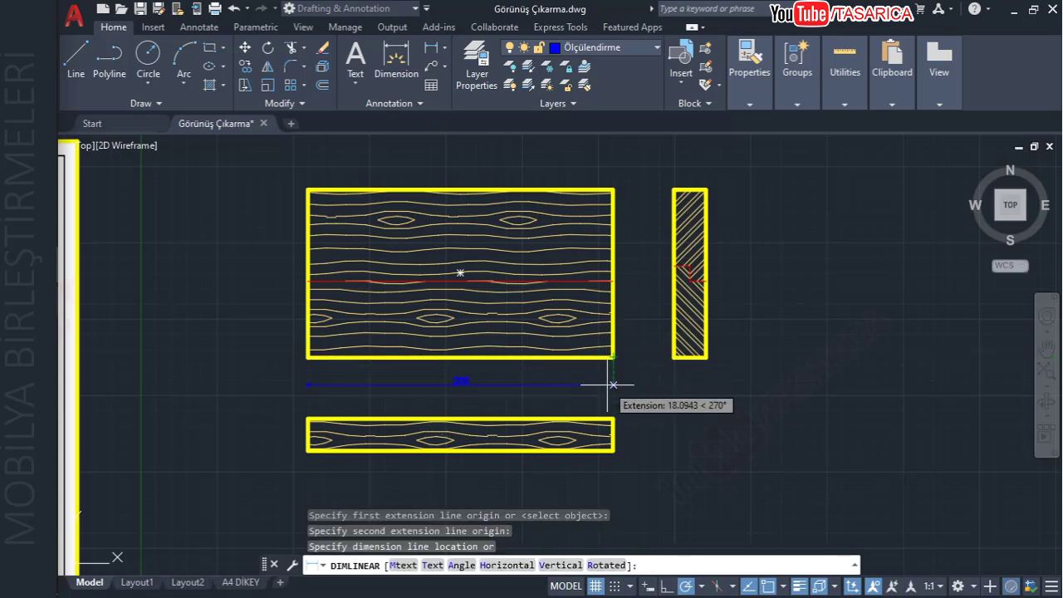
pyautogui.click(612, 385)
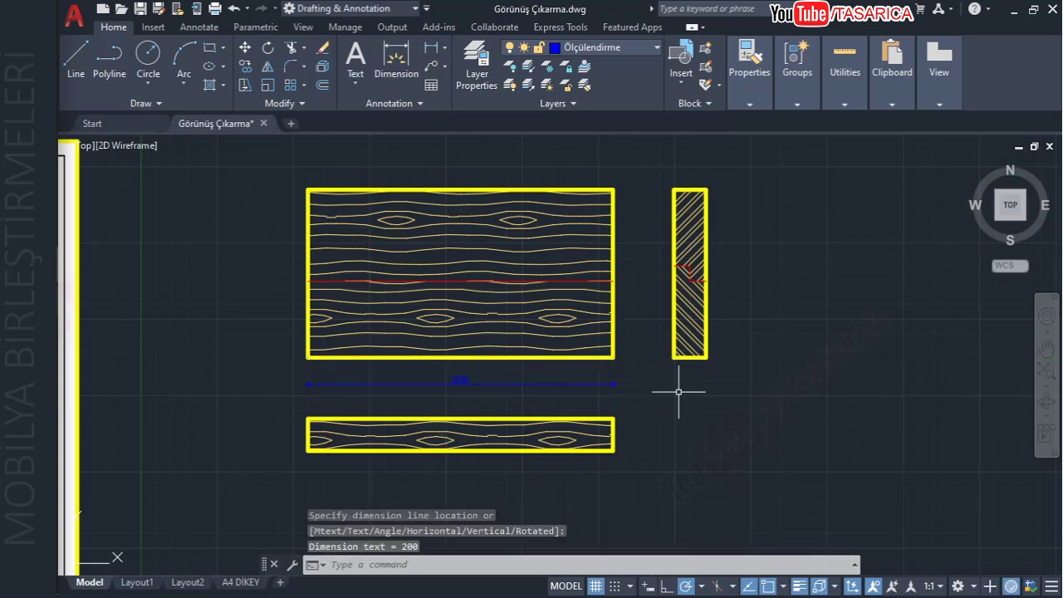
# - Modify the tasarıca dimension style to use an overall scale of 1.8
pyautogui.write('d')
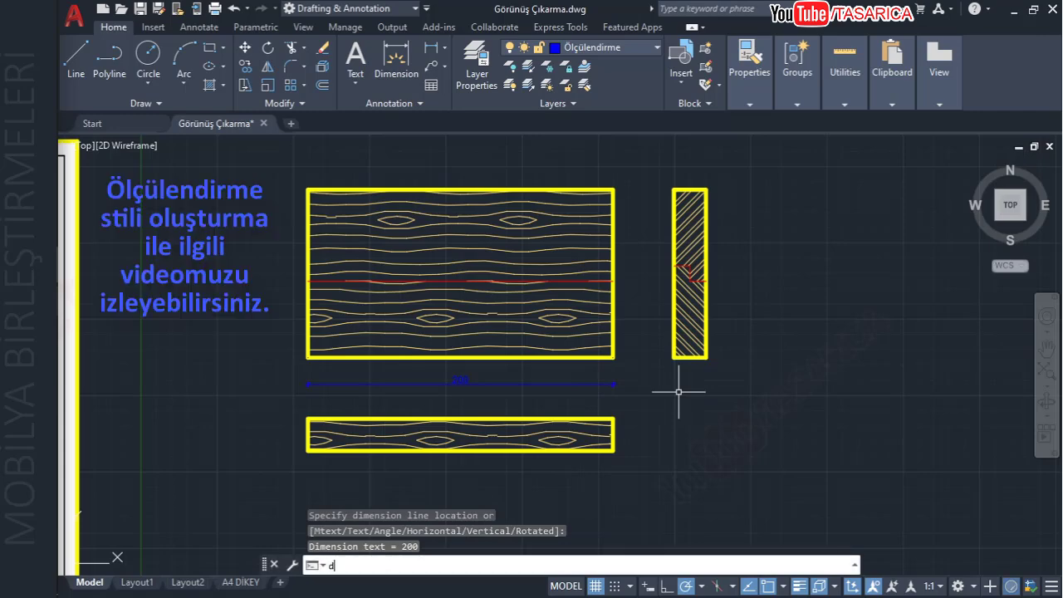
pyautogui.press('Return')
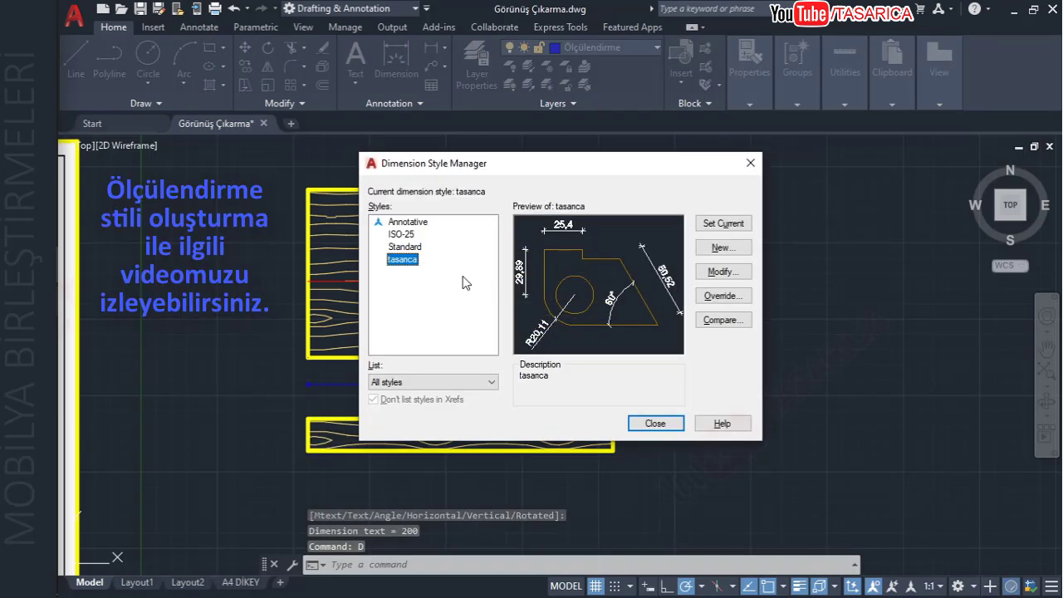
pyautogui.click(722, 272)
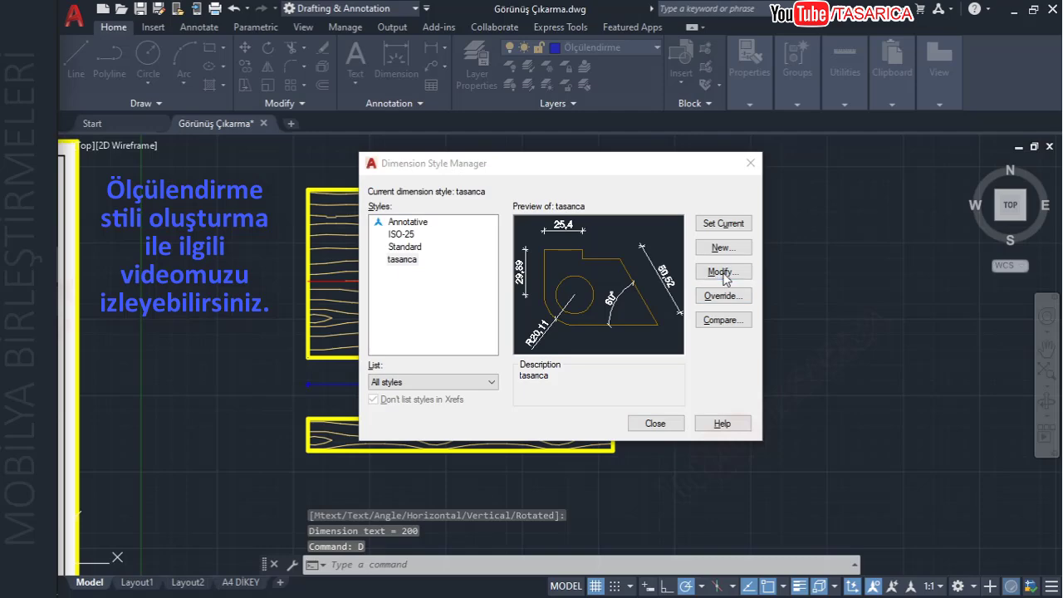
pyautogui.doubleClick(935, 366)
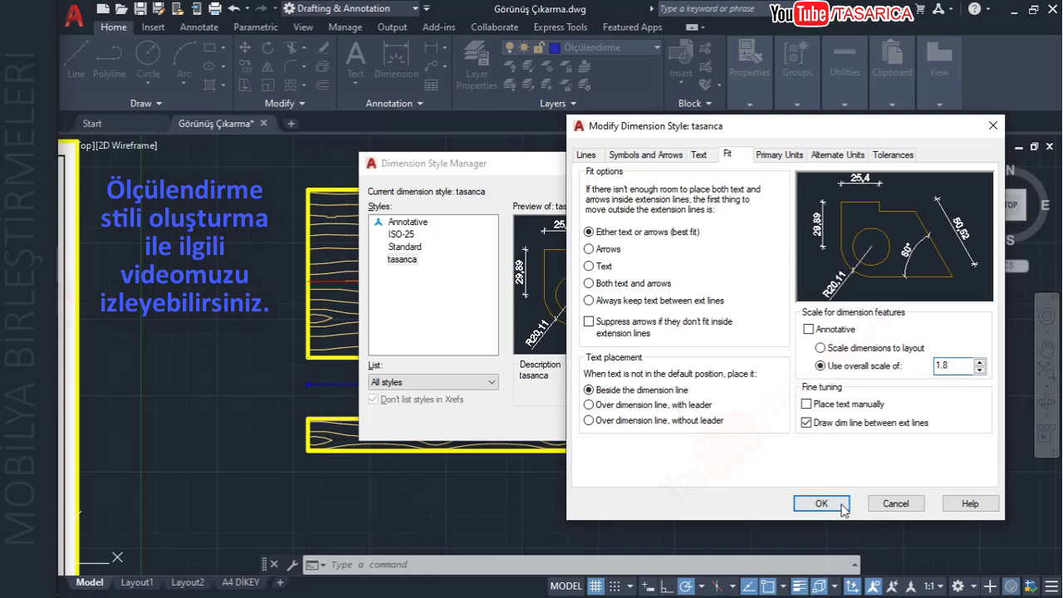
pyautogui.click(822, 504)
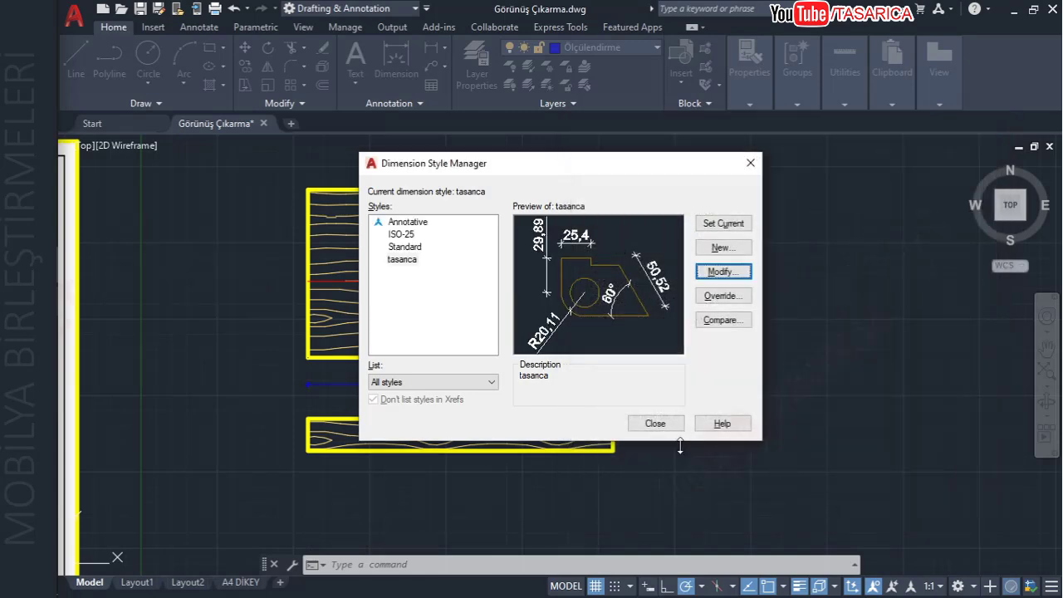
pyautogui.click(664, 427)
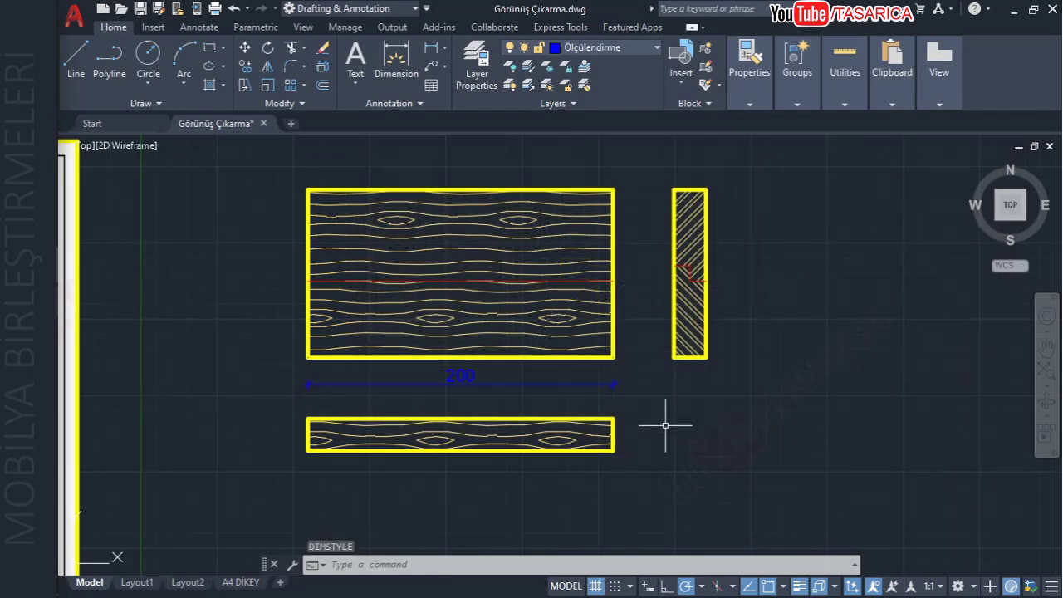
# - Turn on the Kesik Çizgiler layer to show the hidden lines
pyautogui.click(624, 48)
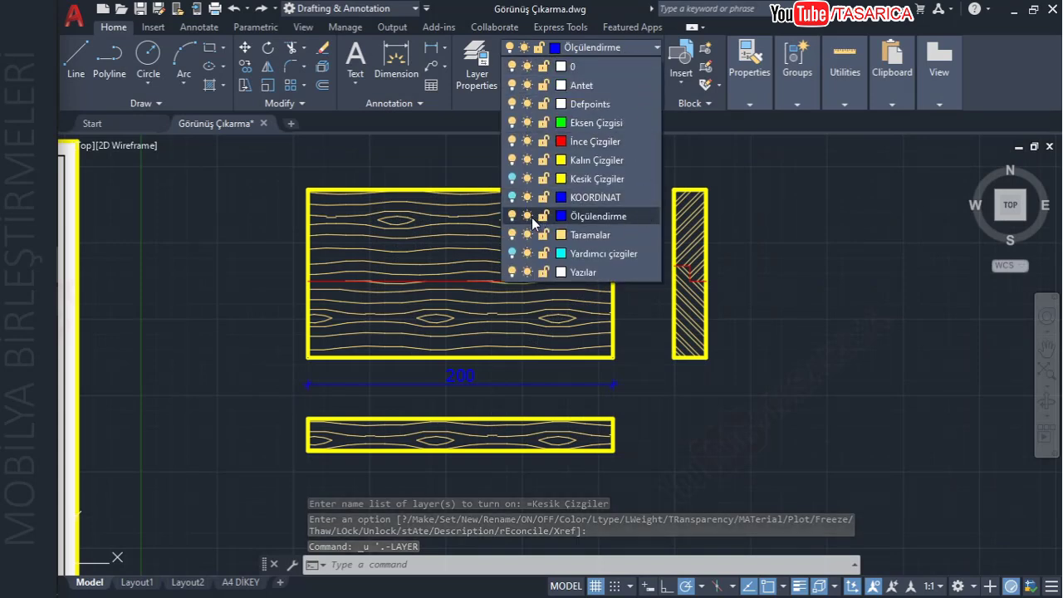
pyautogui.click(511, 178)
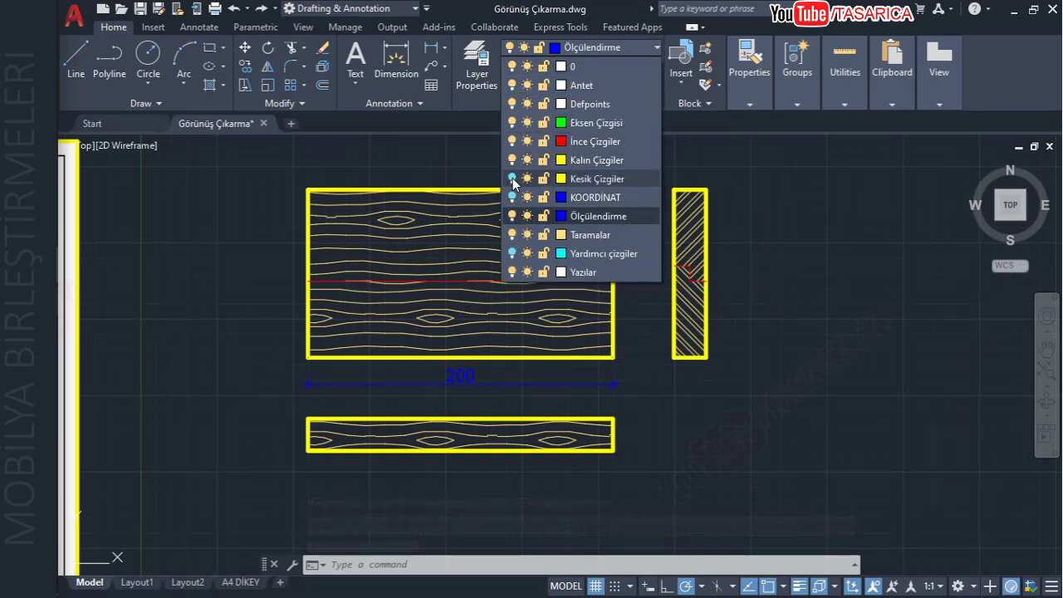
pyautogui.click(814, 303)
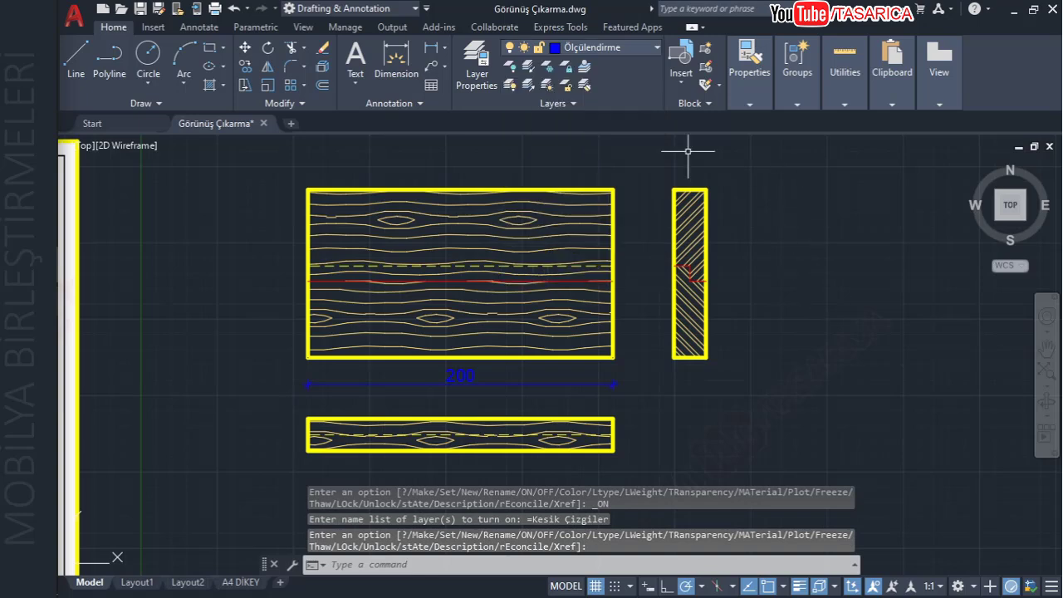
# - Dimension the vertical distance from the front view's upper right corner to the dashed hidden line, placed beside its right edge
pyautogui.click(431, 52)
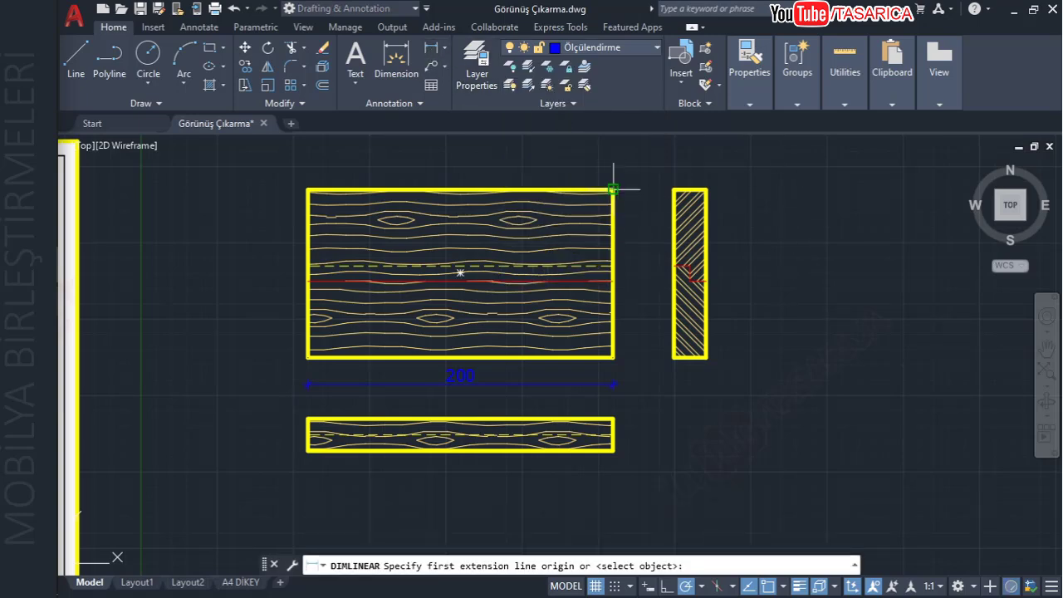
pyautogui.click(613, 190)
pyautogui.click(613, 265)
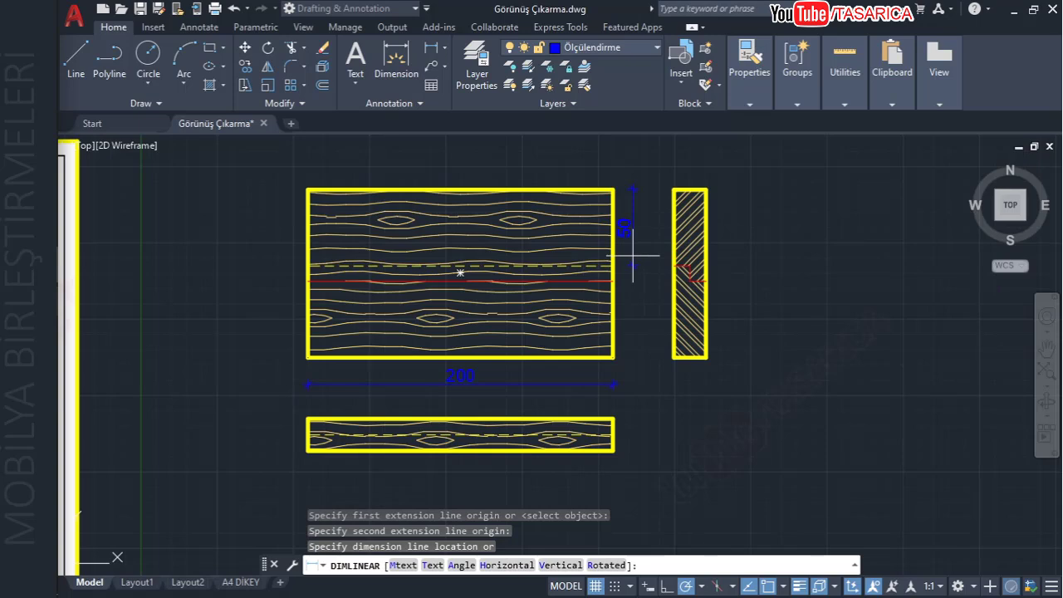
pyautogui.click(634, 256)
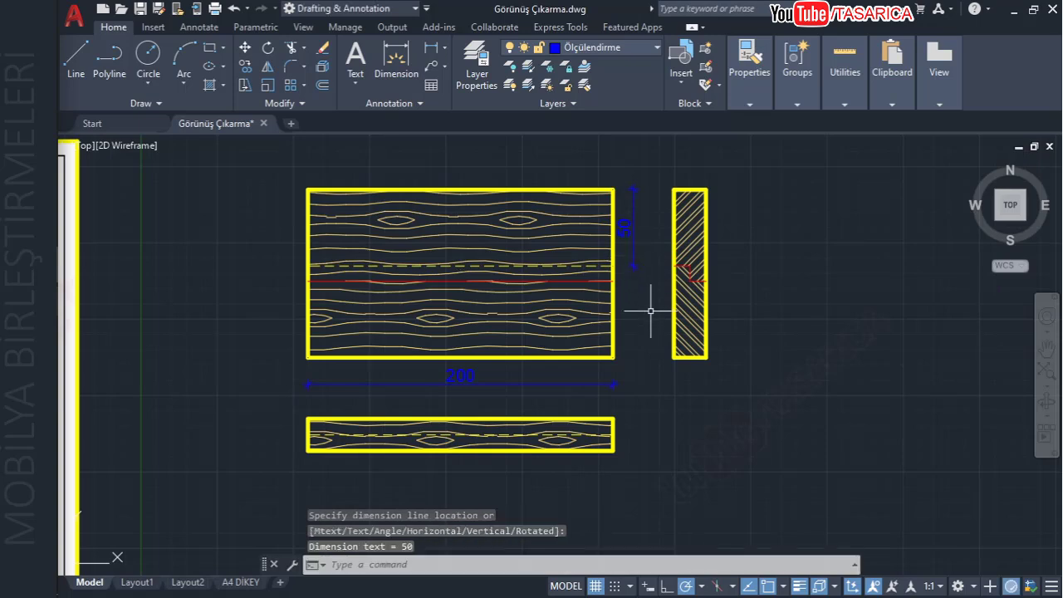
# - Dimension the vertical distance from the front view's red joint line to its lower right corner, aligned with the upper dimension
pyautogui.press('Return')
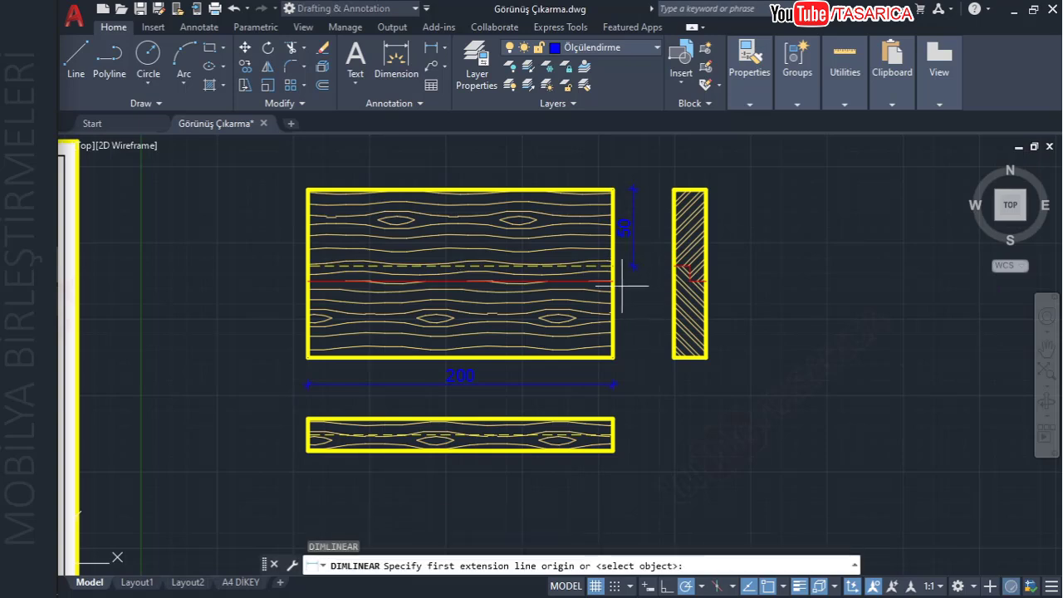
pyautogui.click(614, 281)
pyautogui.click(613, 357)
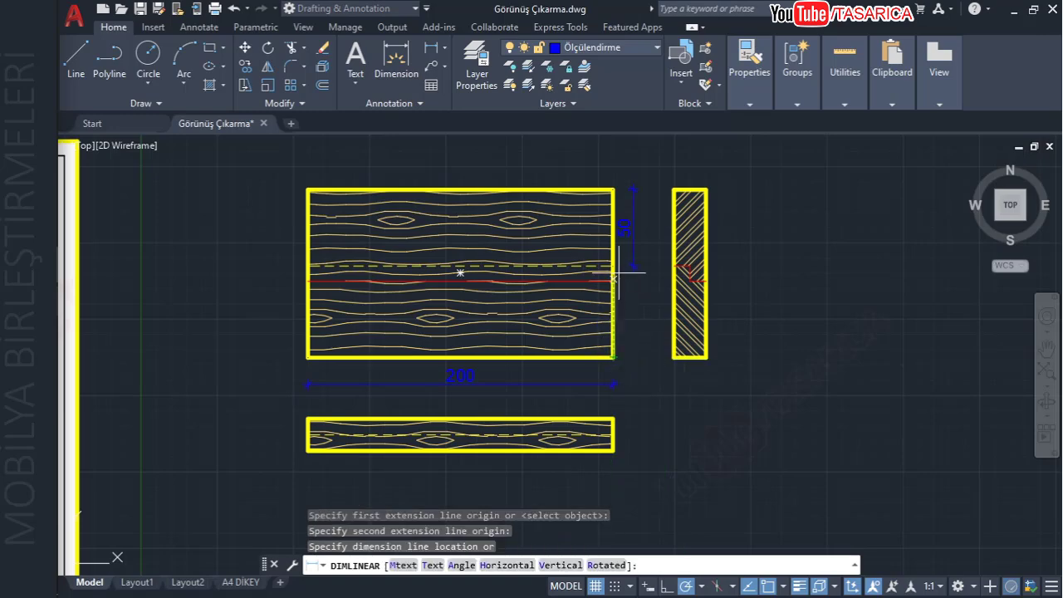
pyautogui.scroll(4, 636, 264)
pyautogui.click(631, 267)
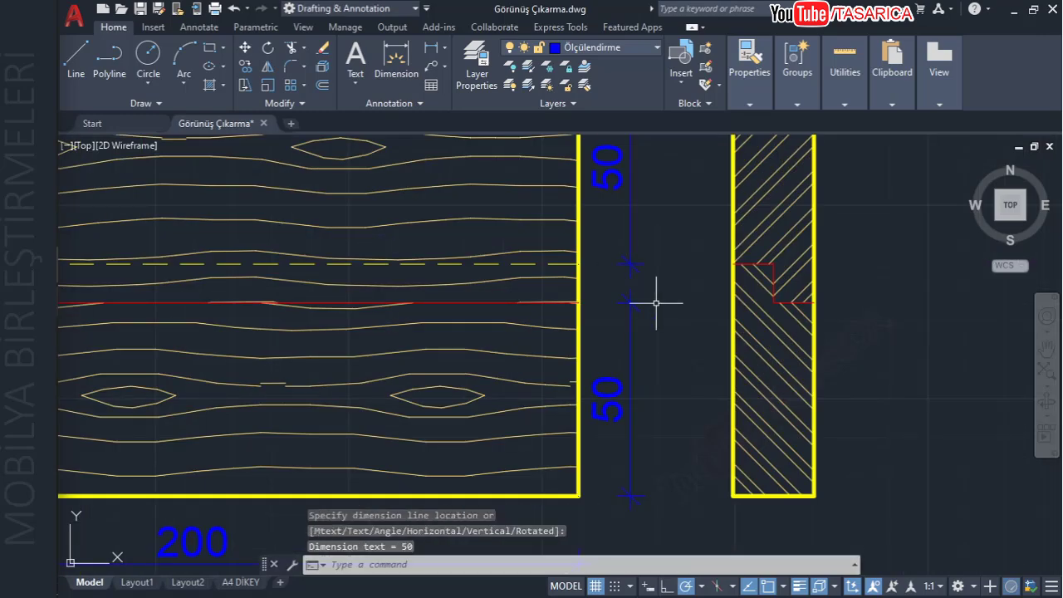
# - Dimension the gap between the dashed hidden line and the red joint line at the front view's right edge
pyautogui.press('Return')
pyautogui.click(579, 265)
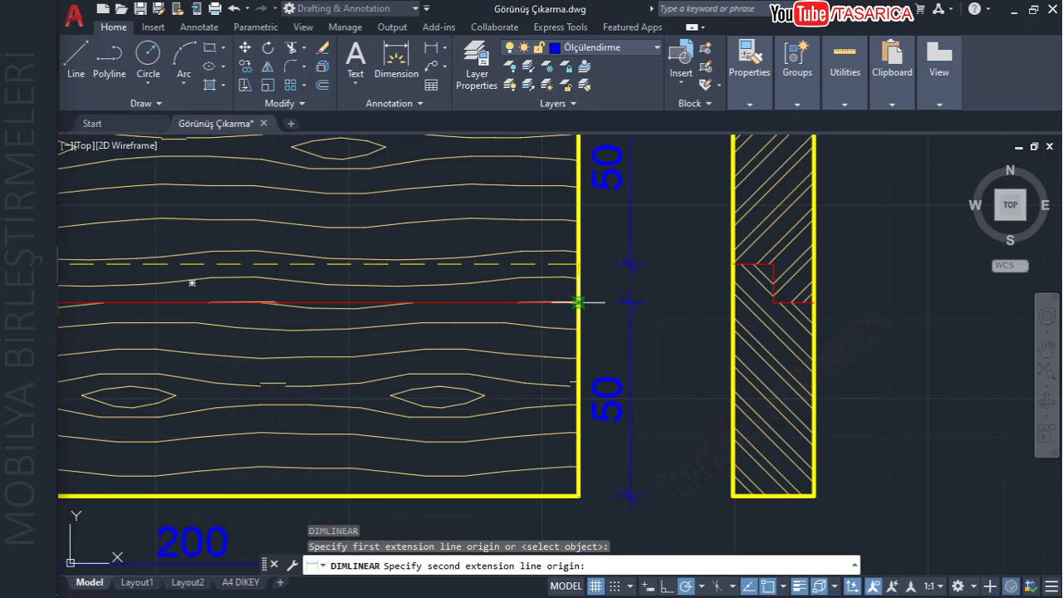
pyautogui.click(578, 302)
pyautogui.click(630, 263)
# - Place the hidden-line-to-joint dimension and reposition its text between the two 50 dimensions, keeping its line near the other dimension lines
pyautogui.click(615, 337)
pyautogui.click(608, 349)
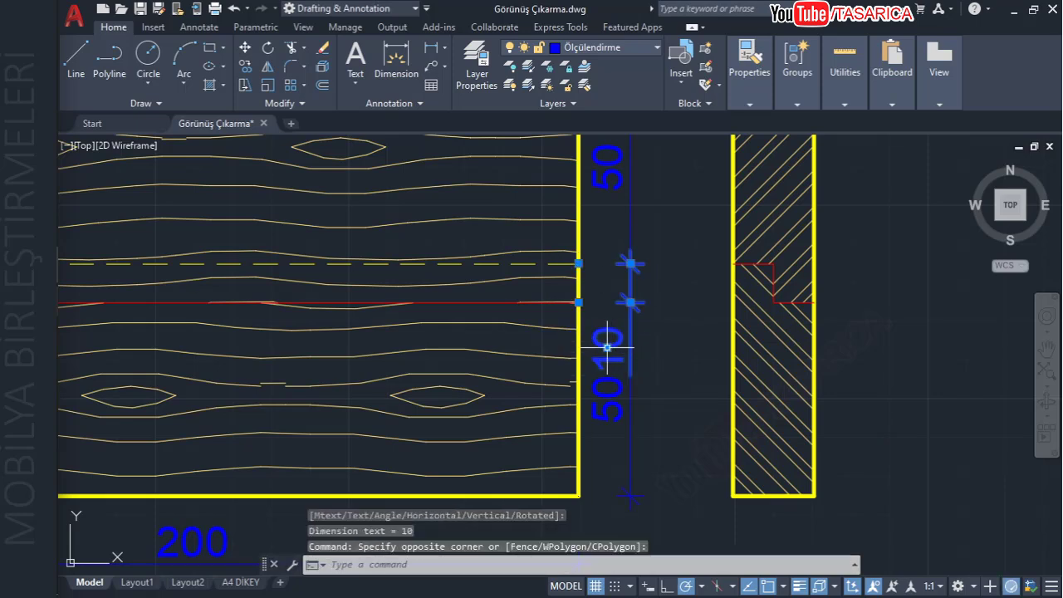
pyautogui.click(607, 346)
pyautogui.click(628, 277)
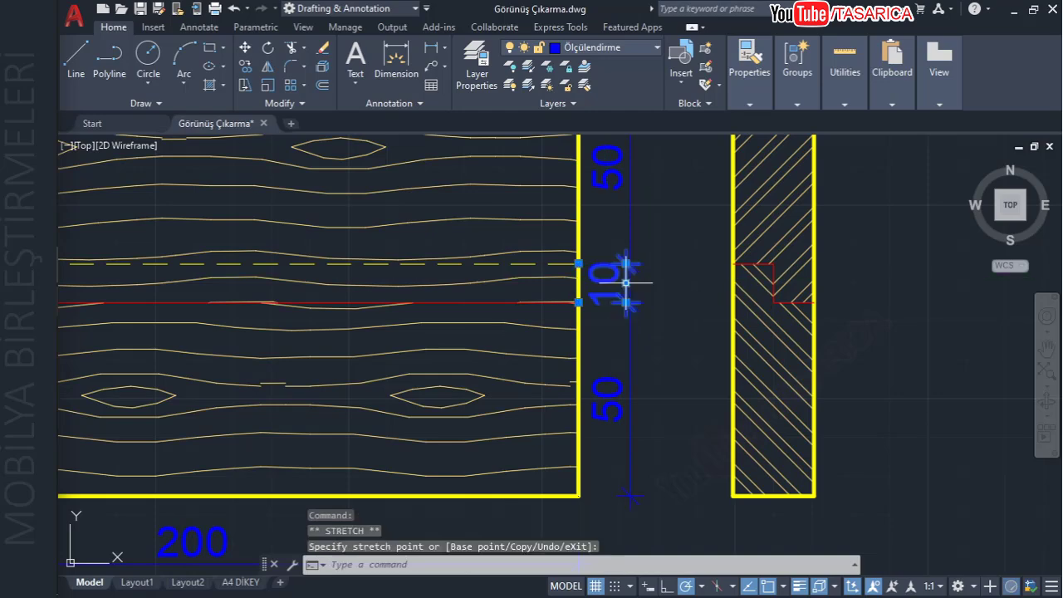
pyautogui.scroll(4, 628, 305)
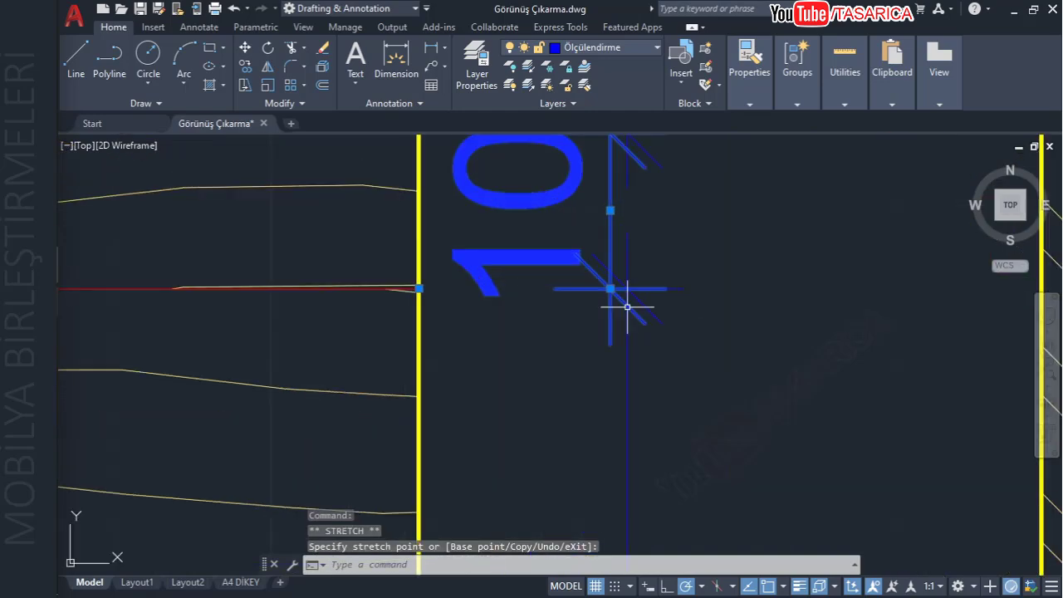
pyautogui.scroll(-4, 648, 325)
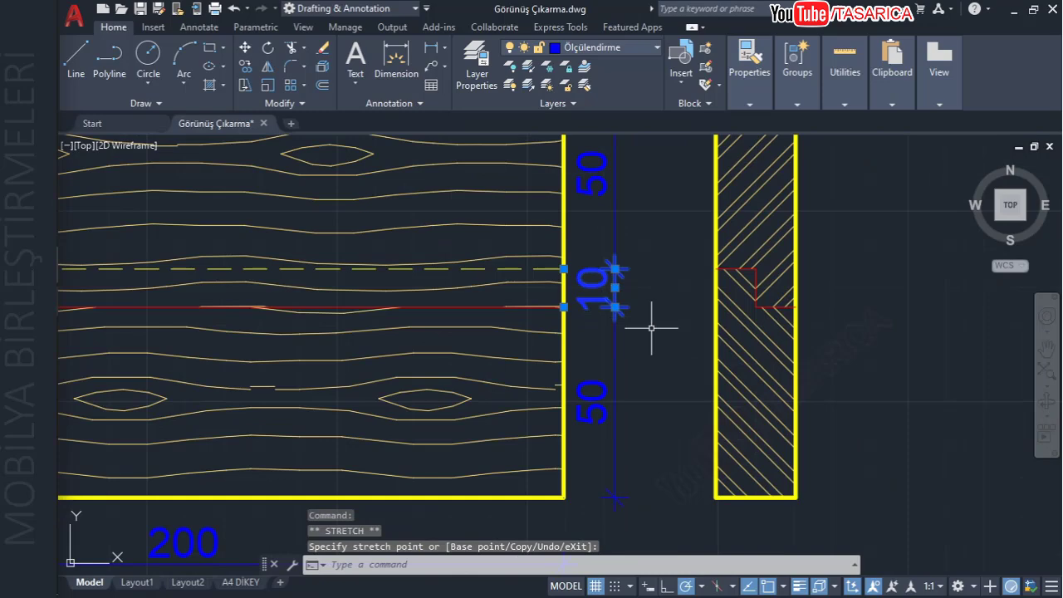
pyautogui.press('Escape')
# - Dimension the front view's overall height from its upper right to lower right corner, placed outside the chained dimensions
pyautogui.scroll(-5, 623, 304)
pyautogui.scroll(3, 627, 286)
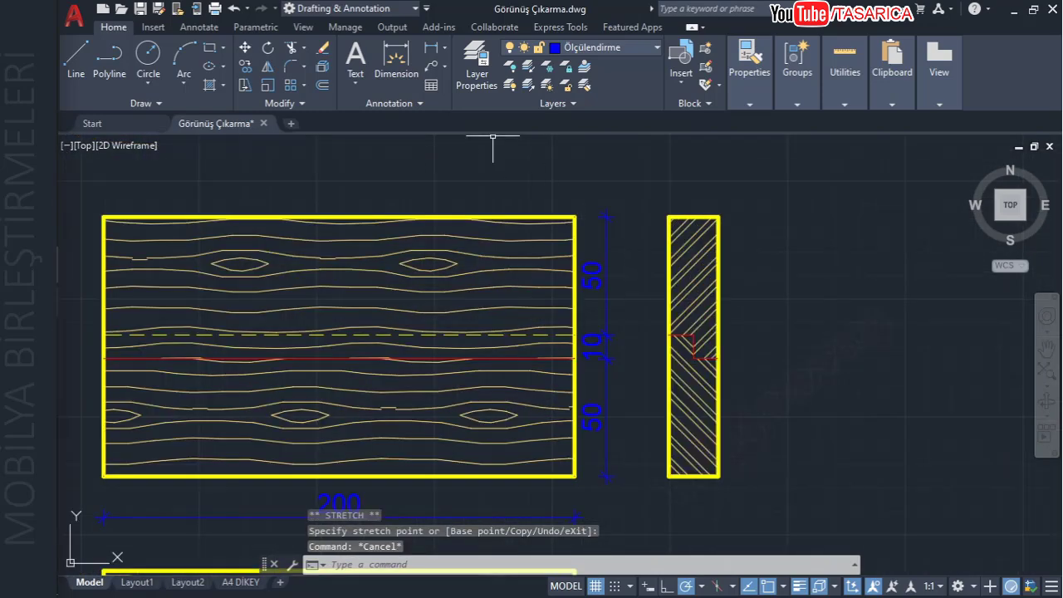
pyautogui.click(432, 51)
pyautogui.click(575, 218)
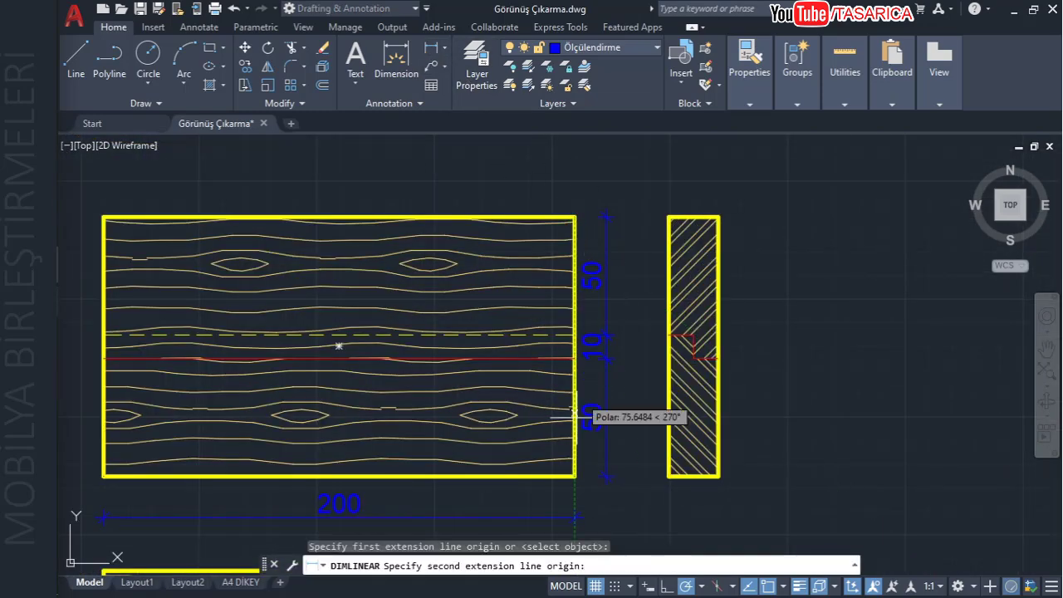
pyautogui.click(575, 475)
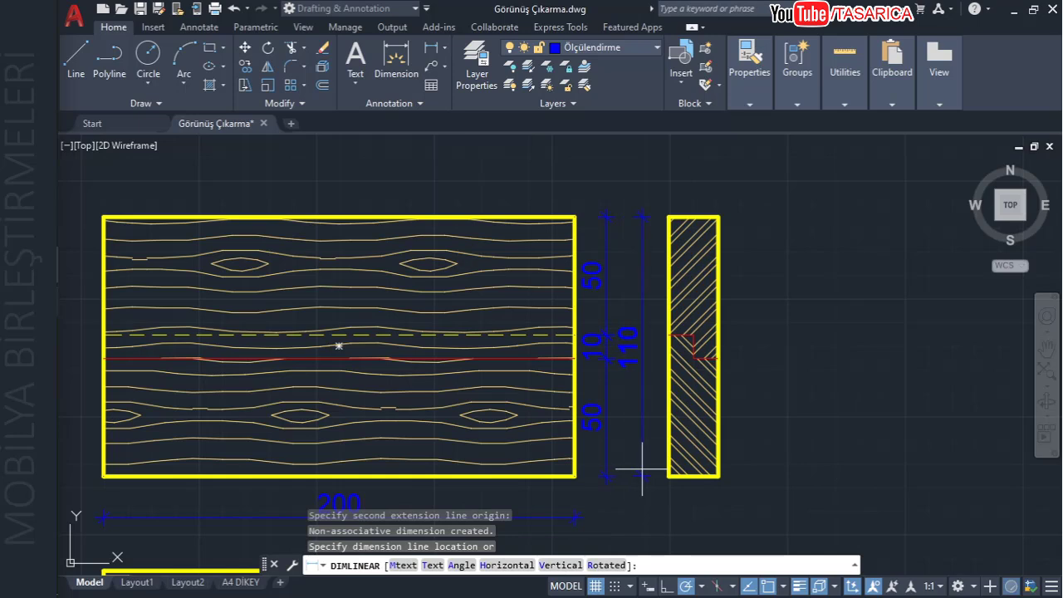
pyautogui.click(641, 470)
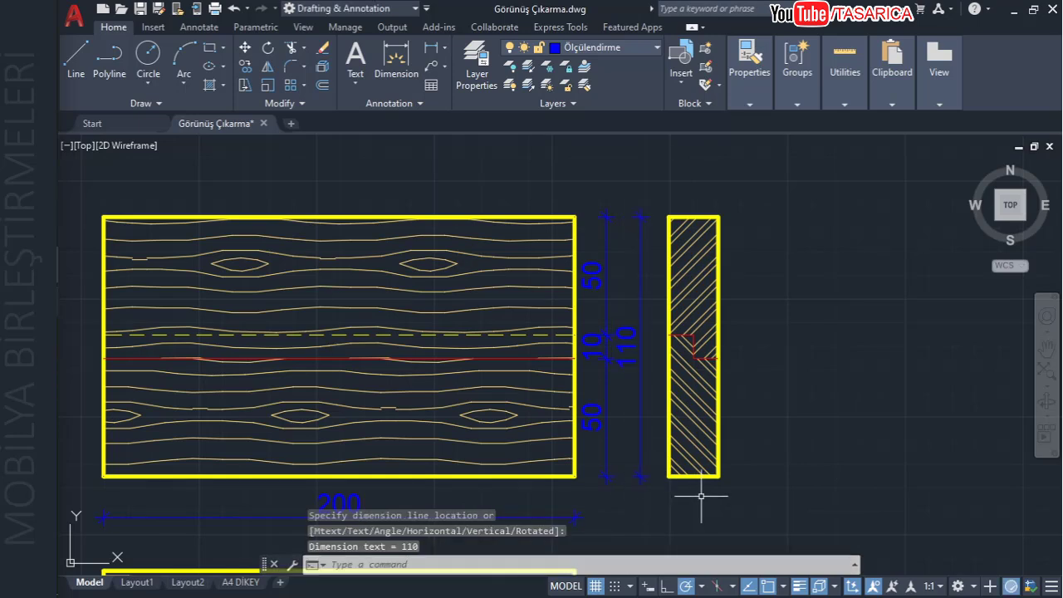
pyautogui.press('Escape')
# - Move the whole side view horizontally about 6 units farther from the front view's dimensions
pyautogui.click(656, 200)
pyautogui.click(761, 503)
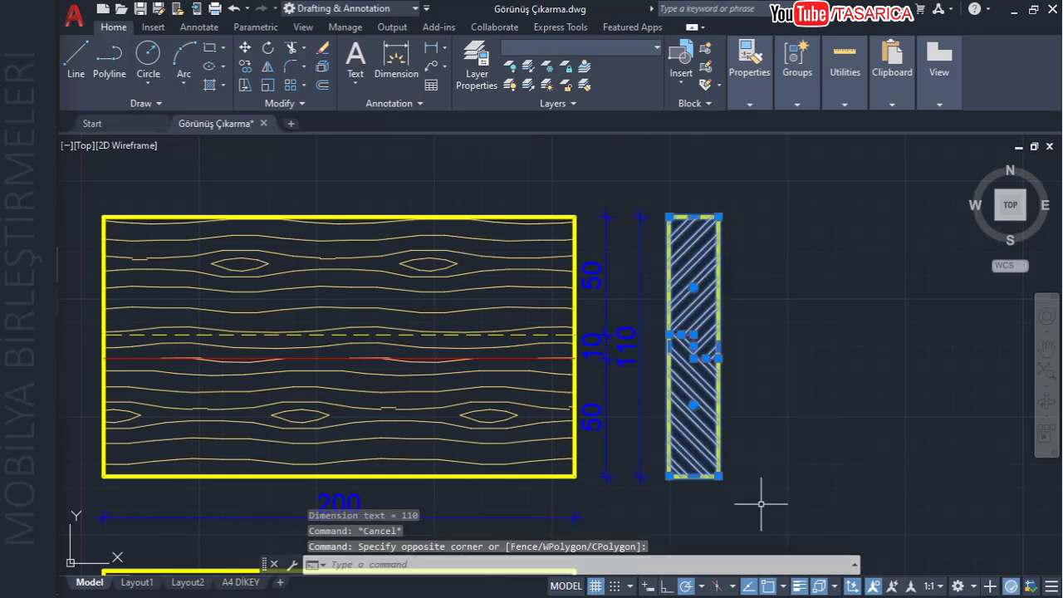
pyautogui.write('m')
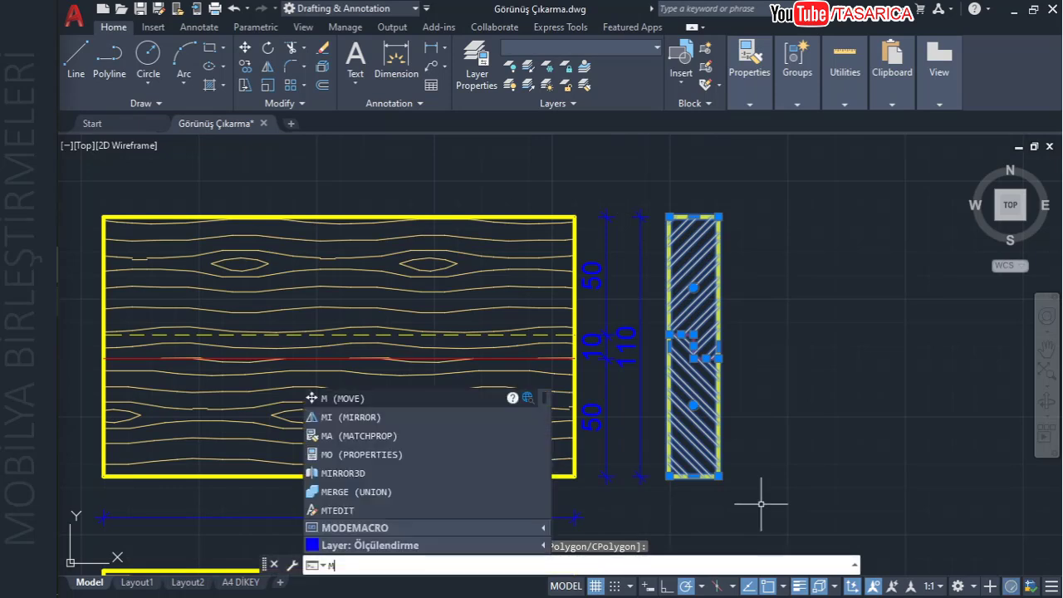
pyautogui.press('Return')
pyautogui.click(769, 503)
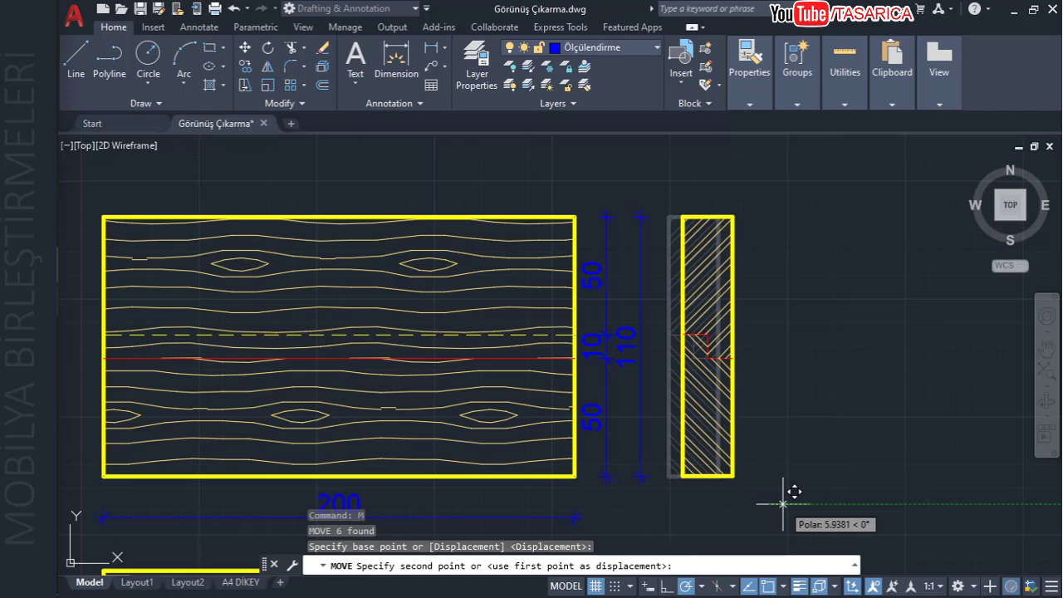
pyautogui.click(783, 503)
# - Make Kalın Çizgiler the current layer for drawing in the empty area below the top view
pyautogui.scroll(-5, 764, 170)
pyautogui.moveTo(648, 393); pyautogui.dragTo(618, 362, button='middle')
pyautogui.scroll(1, 618, 363)
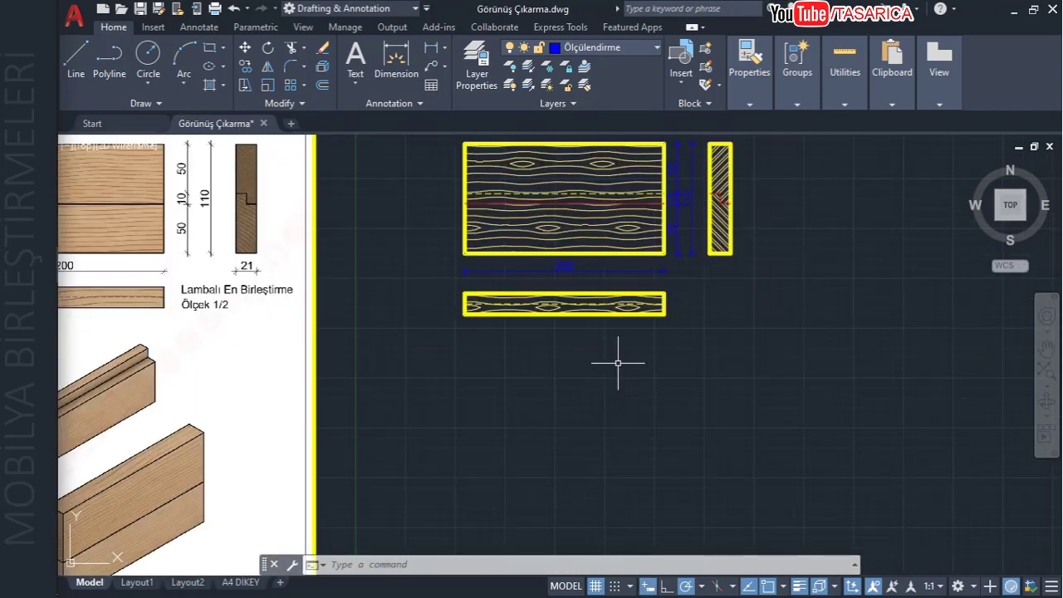
pyautogui.click(611, 49)
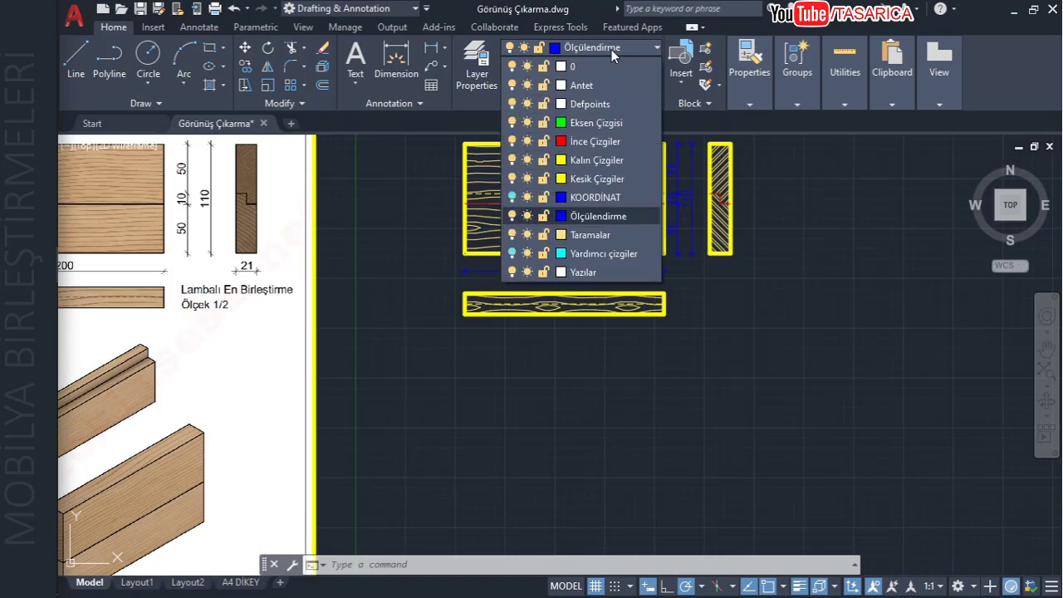
pyautogui.click(596, 166)
pyautogui.click(688, 462)
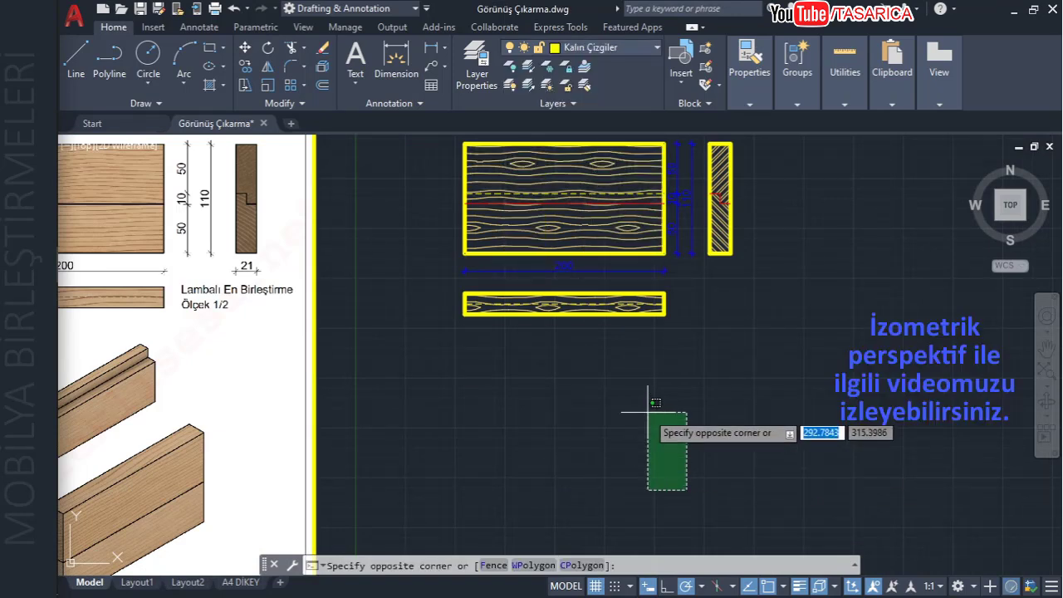
pyautogui.click(647, 411)
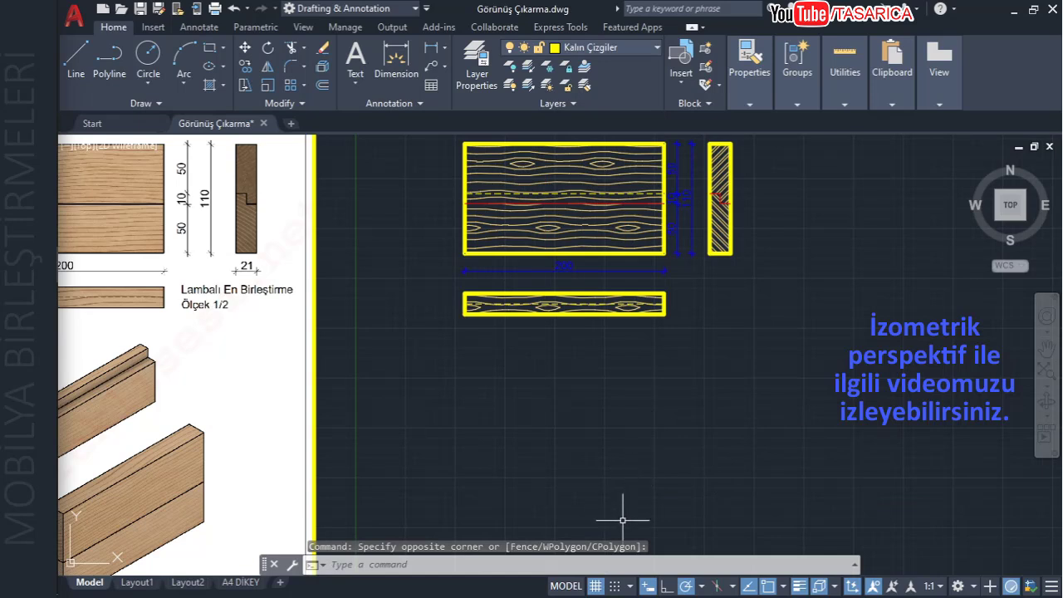
# - Turn on isometric drafting and ortho mode, and switch the active isoplane to Right
pyautogui.click(719, 588)
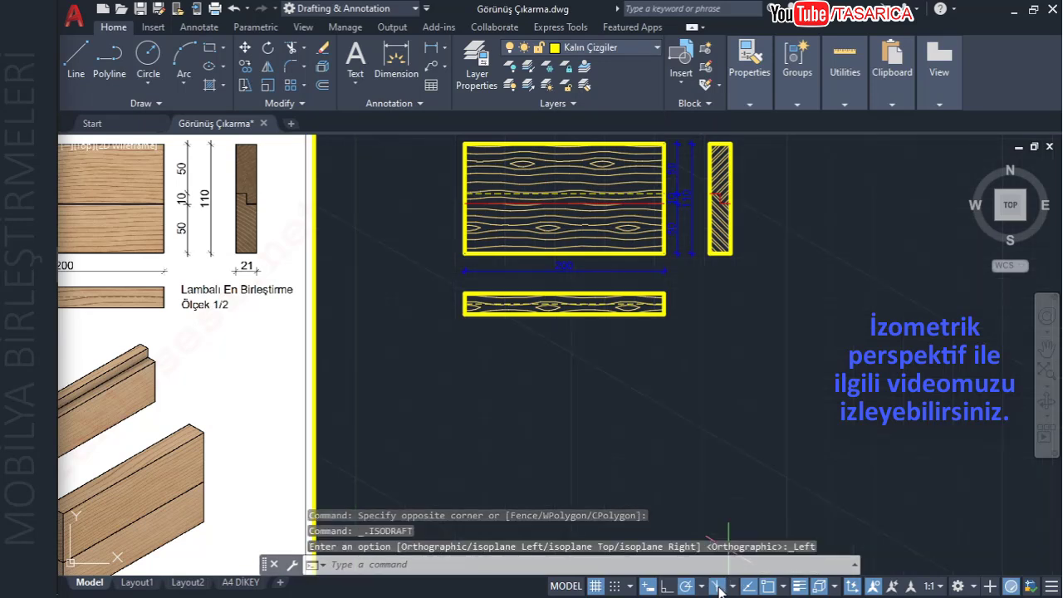
pyautogui.click(666, 587)
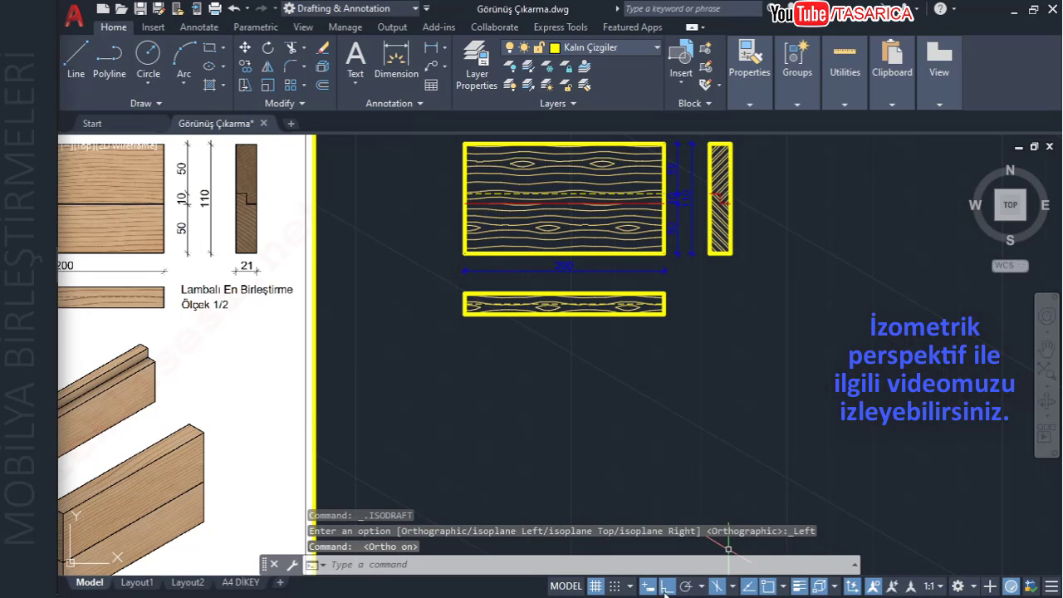
pyautogui.click(651, 459)
pyautogui.click(592, 404)
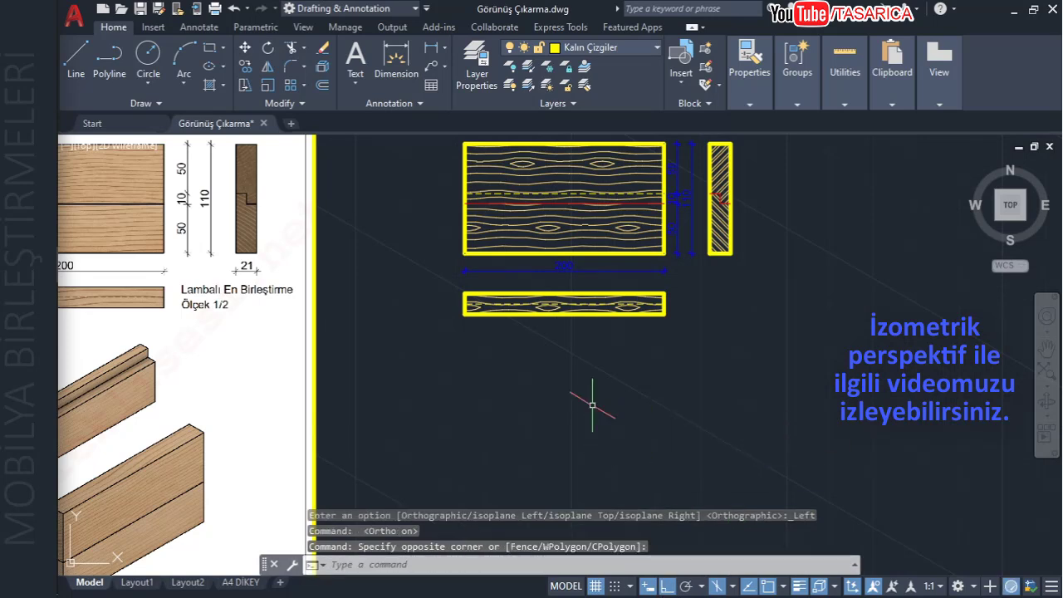
pyautogui.press('F5')
pyautogui.press('F5')
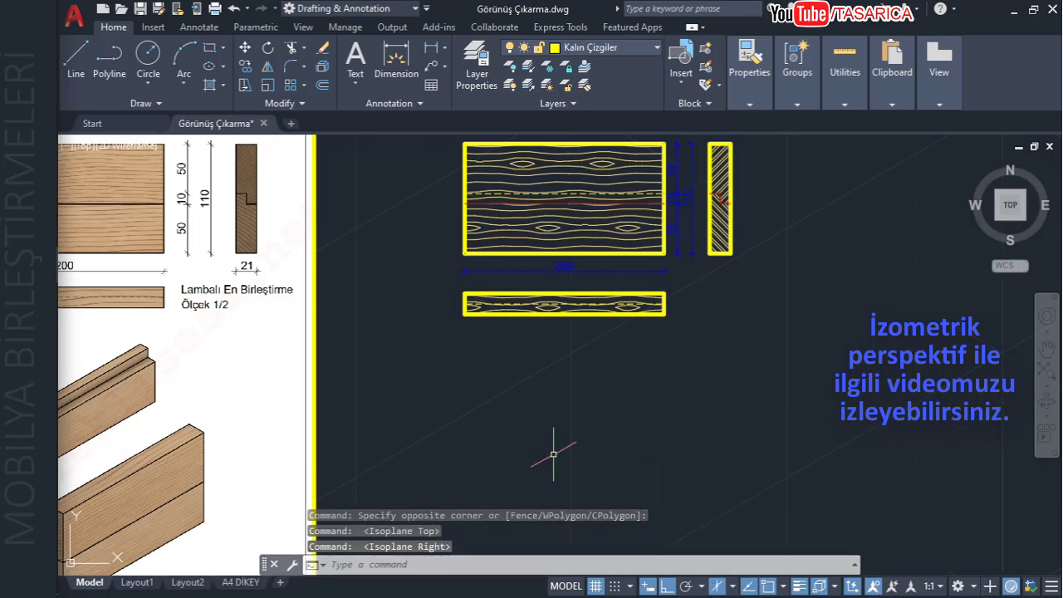
# - Draw the isometric front face below the top view as a closed line outline, 200 long at 30° and 110 high
pyautogui.click(77, 66)
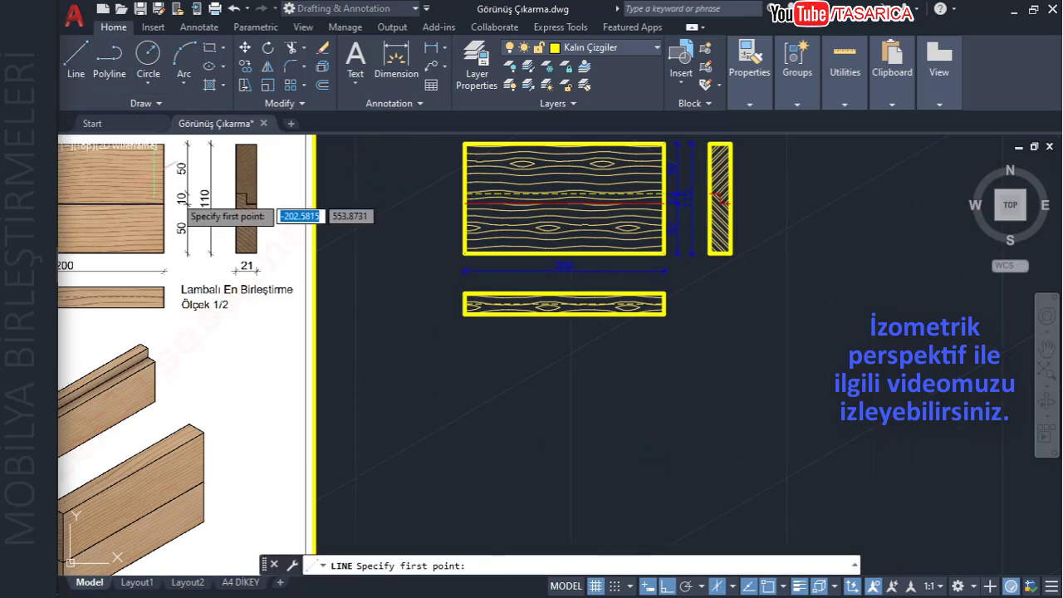
pyautogui.click(510, 540)
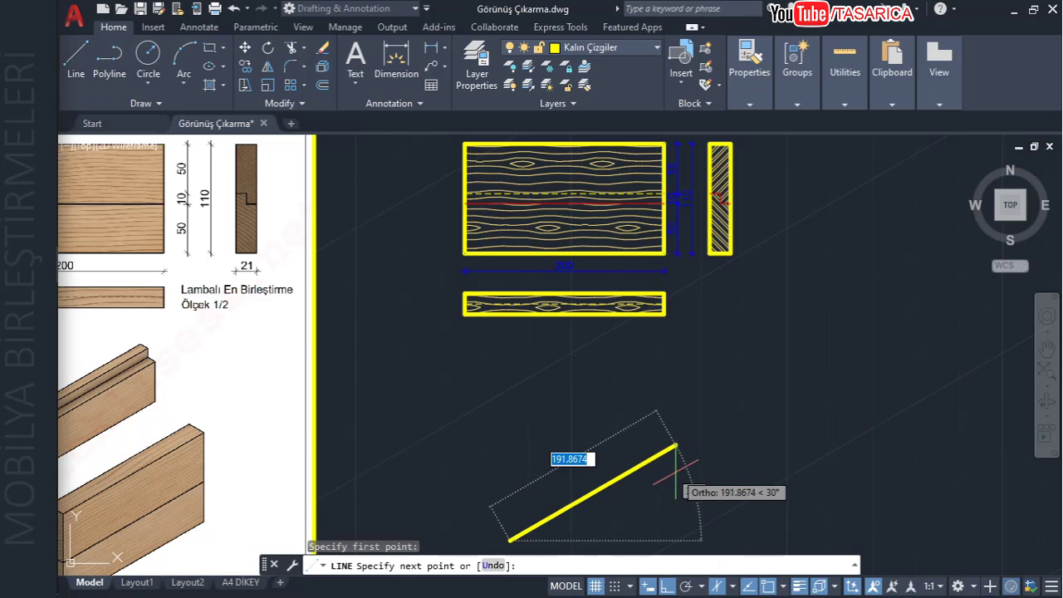
pyautogui.write('200')
pyautogui.press('Return')
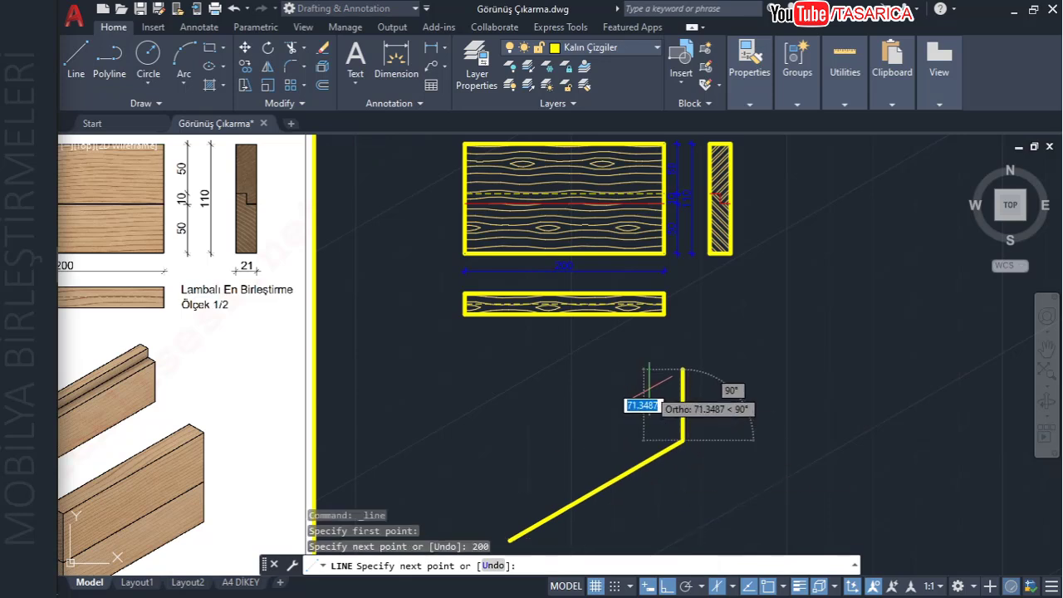
pyautogui.write('11')
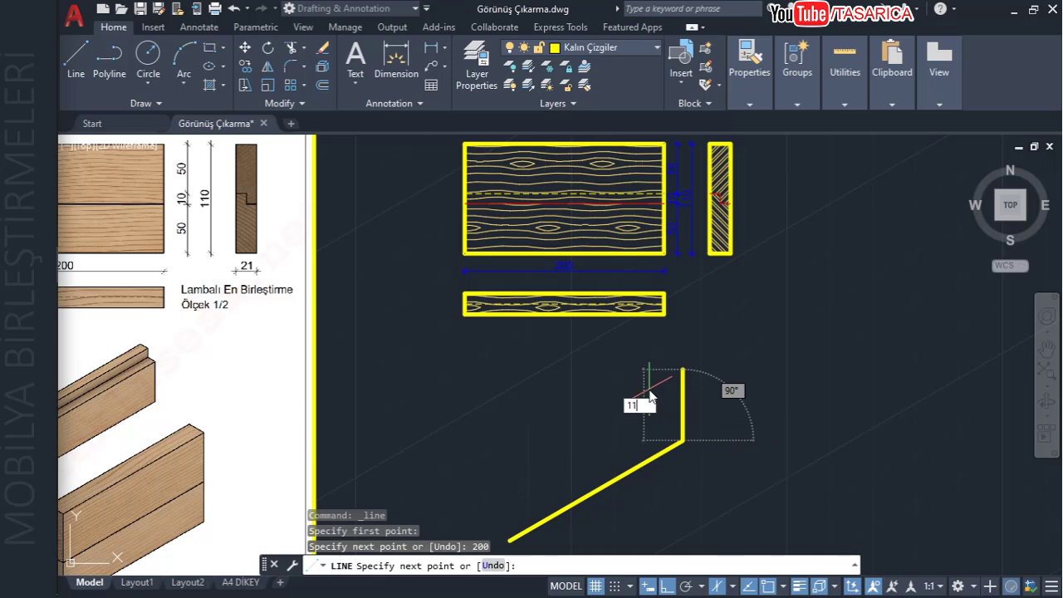
pyautogui.write('0')
pyautogui.press('Return')
pyautogui.write('200')
pyautogui.press('Return')
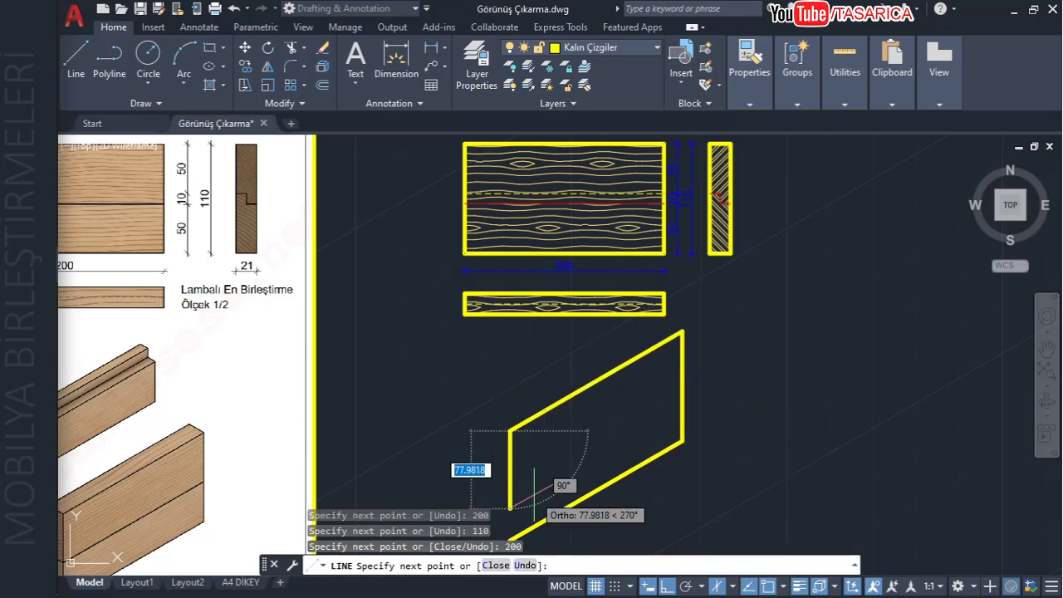
pyautogui.write('c')
pyautogui.press('Return')
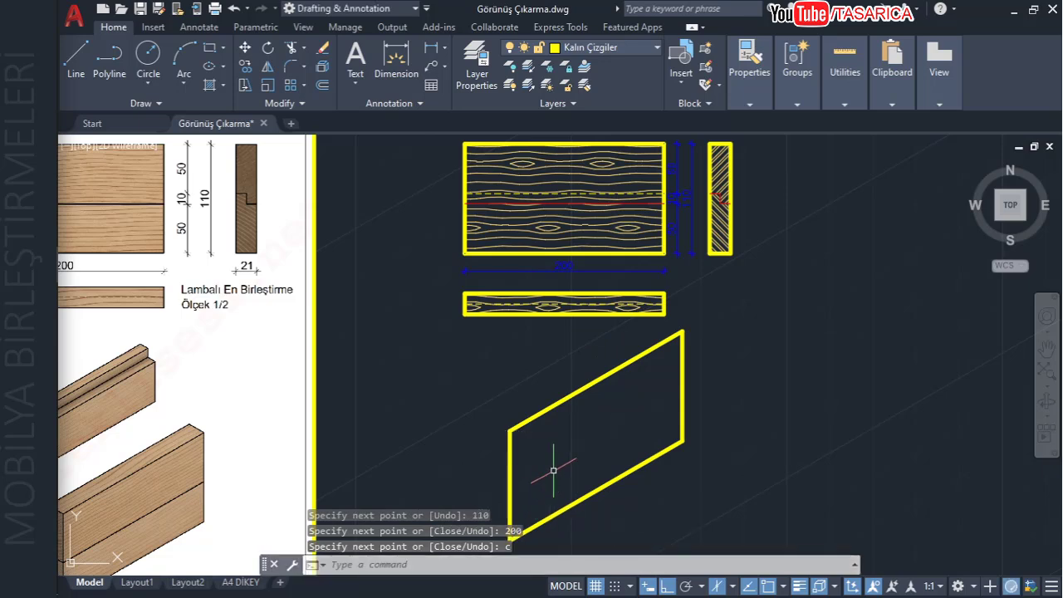
# - Draw the isometric top face from the front face's upper right corner with edges of 21, 200 and 21, switching isoplanes as needed
pyautogui.click(76, 58)
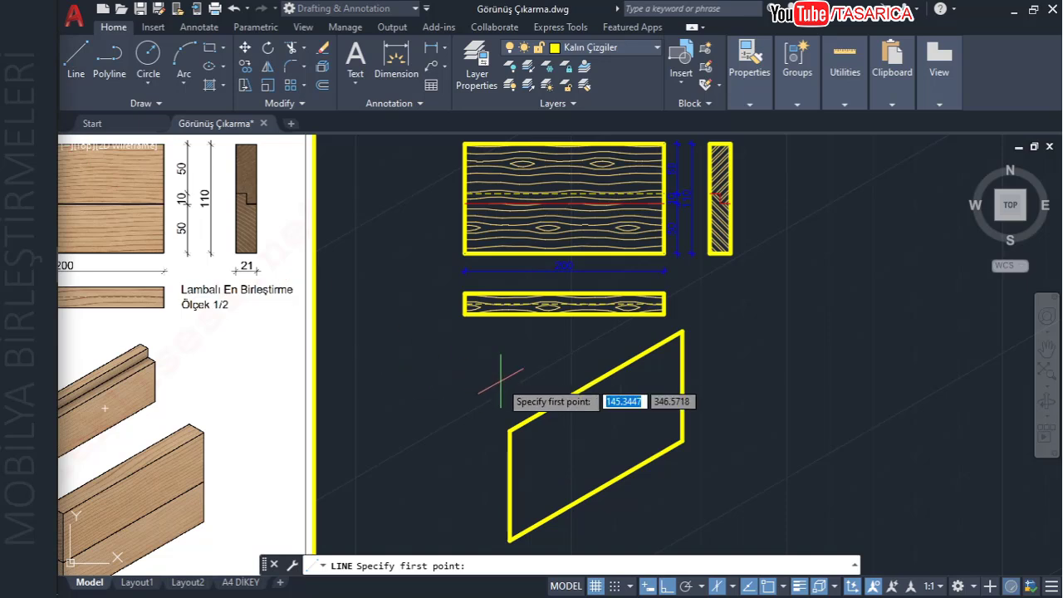
pyautogui.click(682, 332)
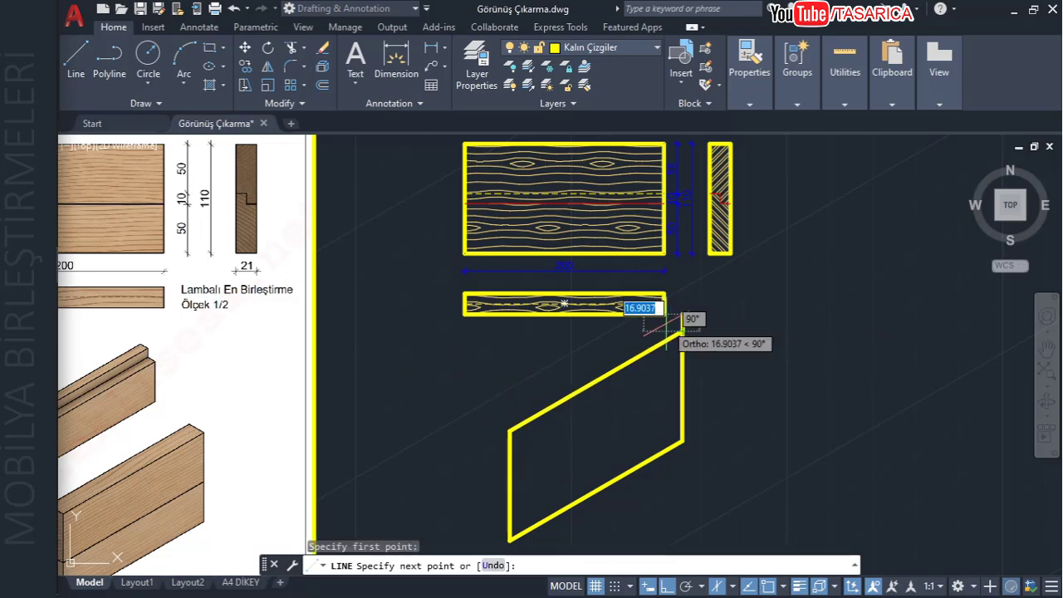
pyautogui.press('F5')
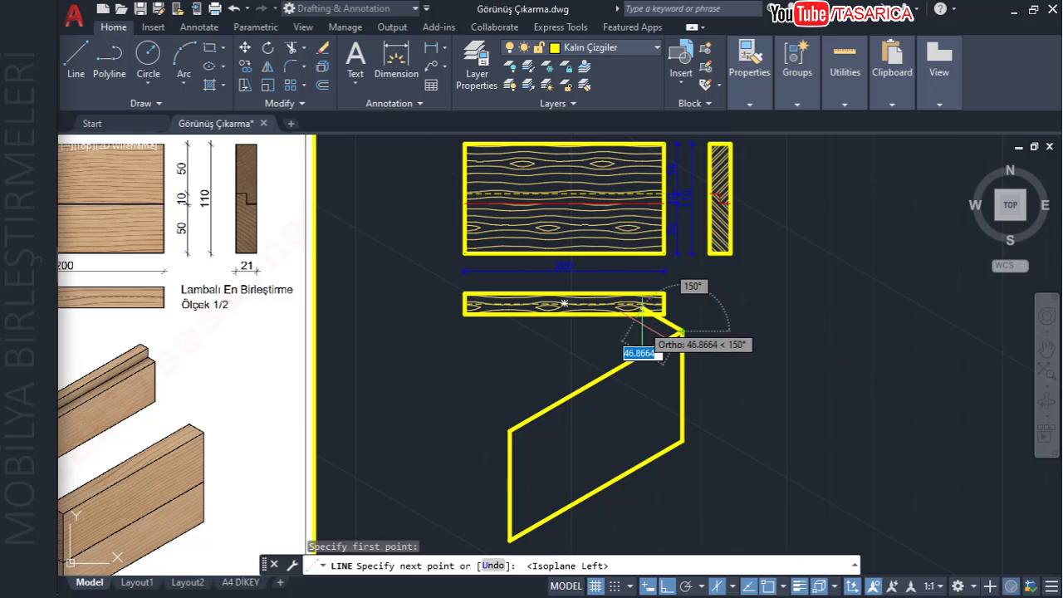
pyautogui.write('21')
pyautogui.press('Return')
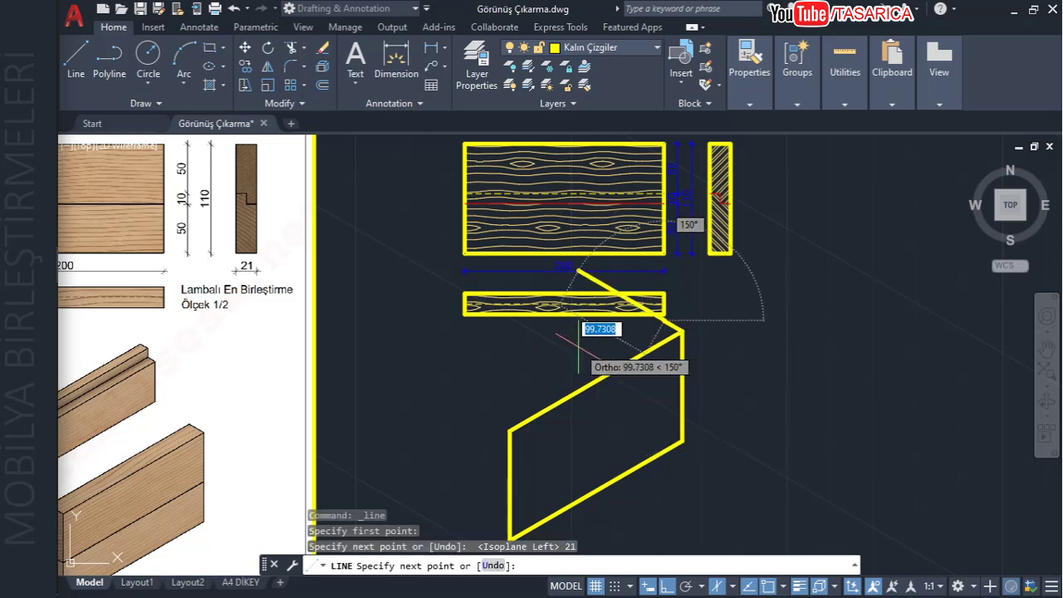
pyautogui.press('F5')
pyautogui.write('200')
pyautogui.press('Return')
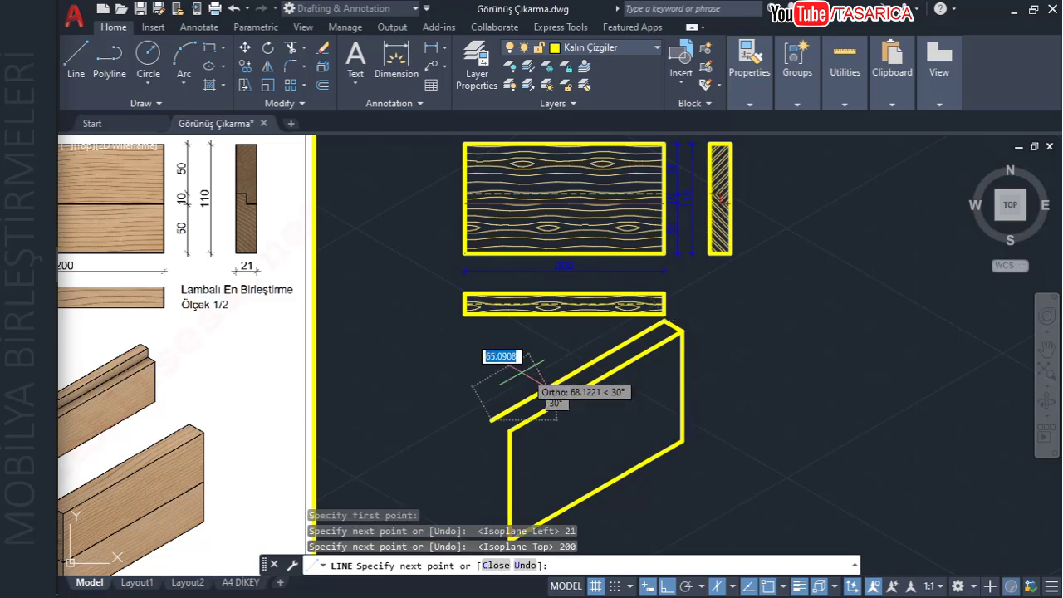
pyautogui.press('F5')
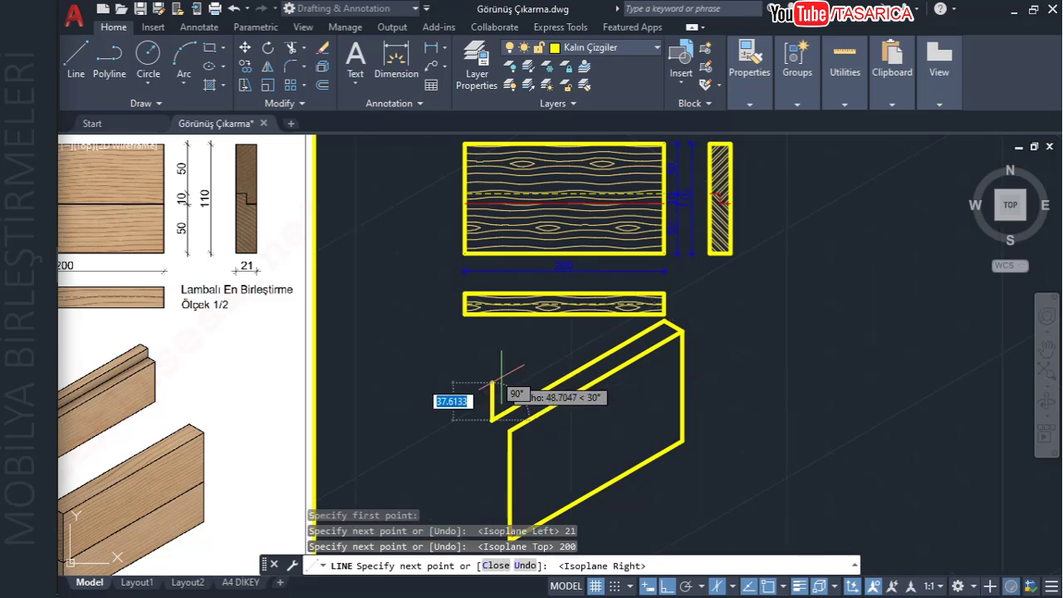
pyautogui.press('F5')
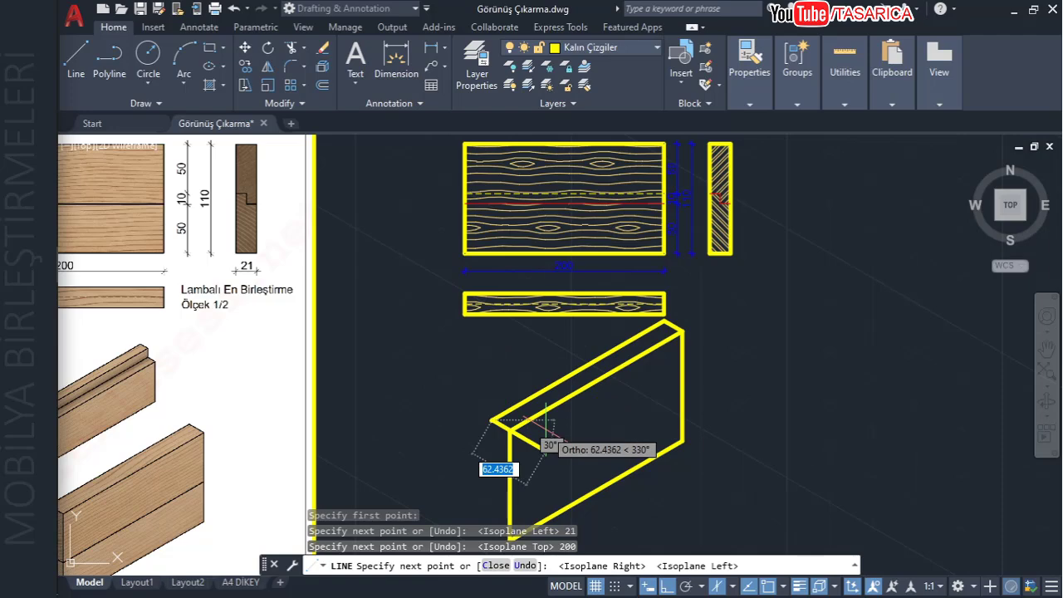
pyautogui.write('21')
pyautogui.press('Return')
pyautogui.press('Return')
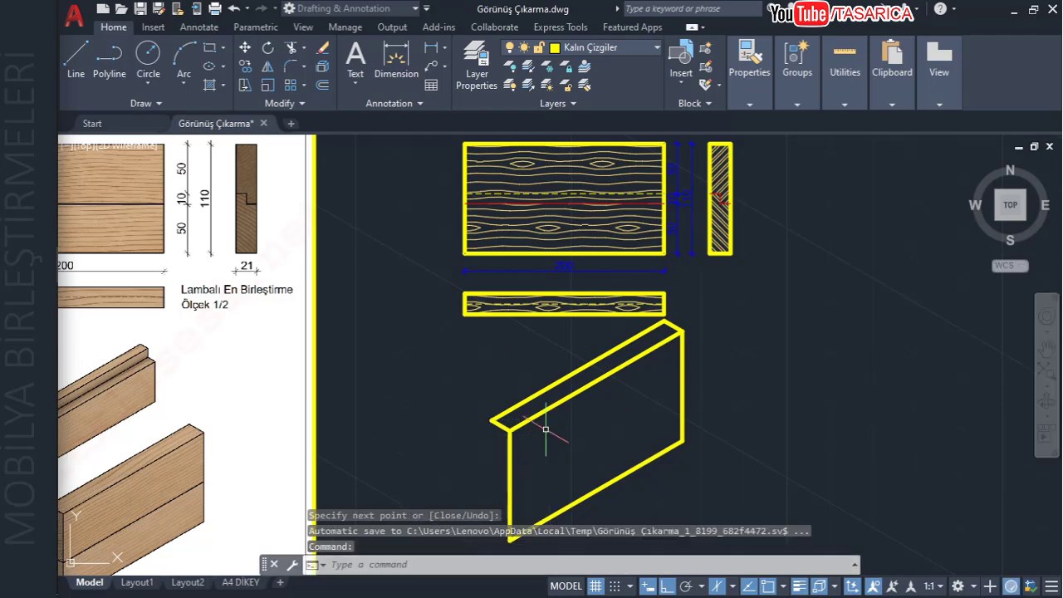
# - Draw the isometric left end face with a 110 vertical line from the top face's rear left corner, closed to the front face's lower corner
pyautogui.scroll(-2, 458, 369)
pyautogui.scroll(2, 448, 440)
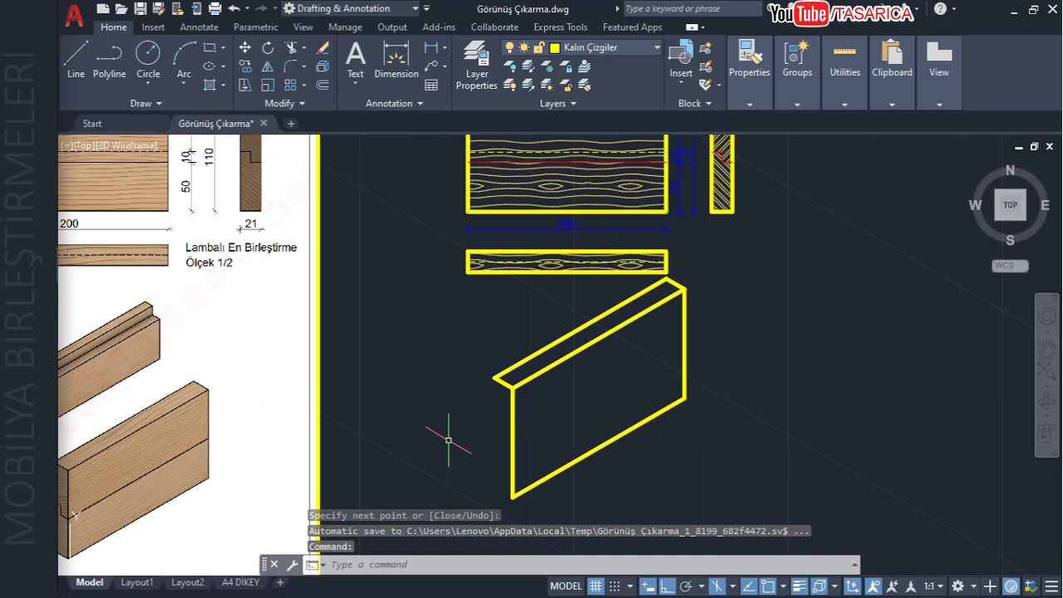
pyautogui.rightClick(451, 438)
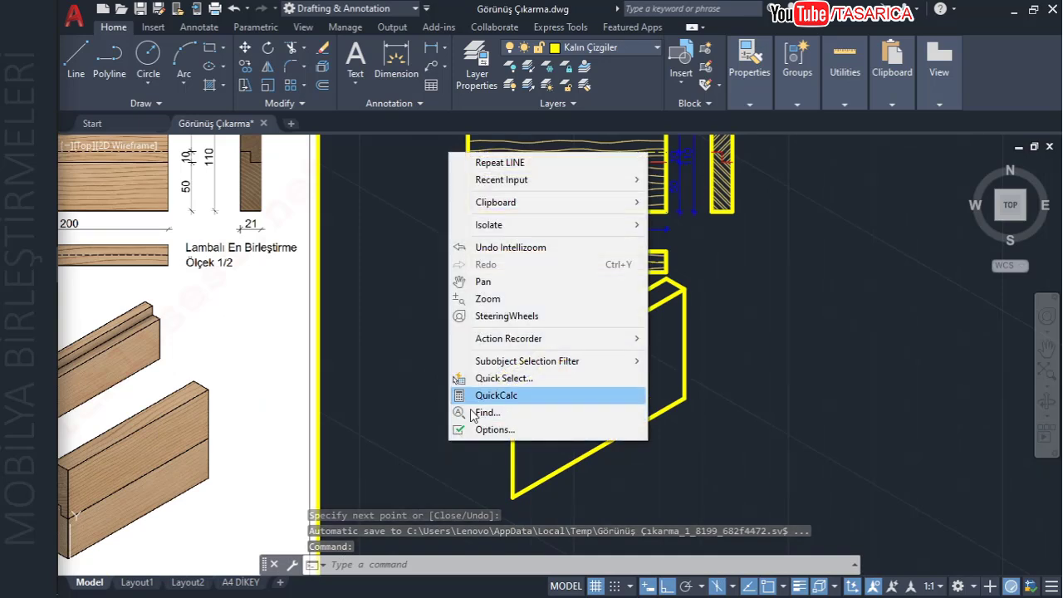
pyautogui.click(511, 159)
pyautogui.click(495, 378)
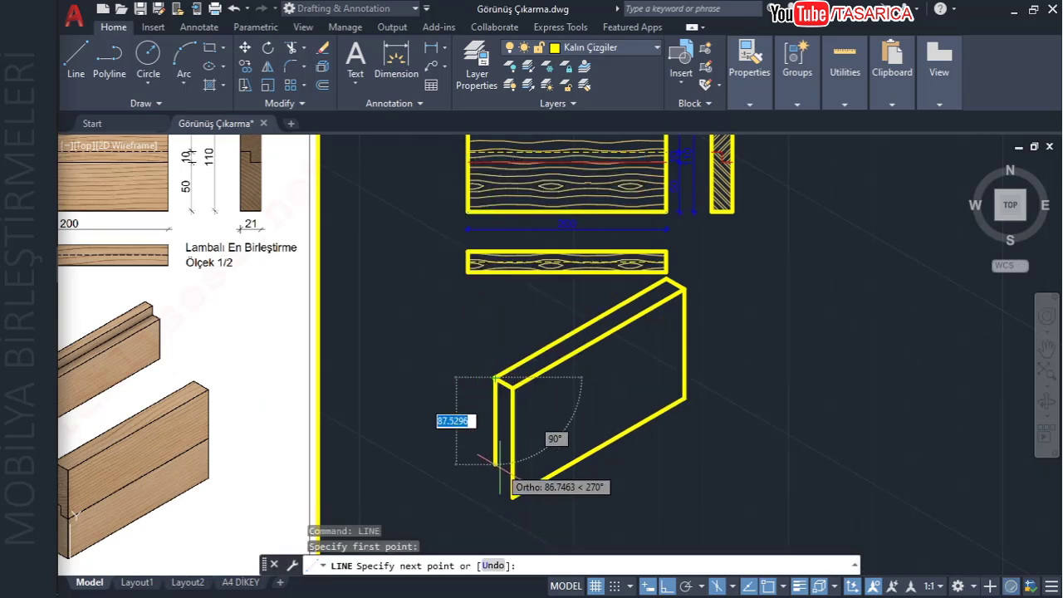
pyautogui.write('110')
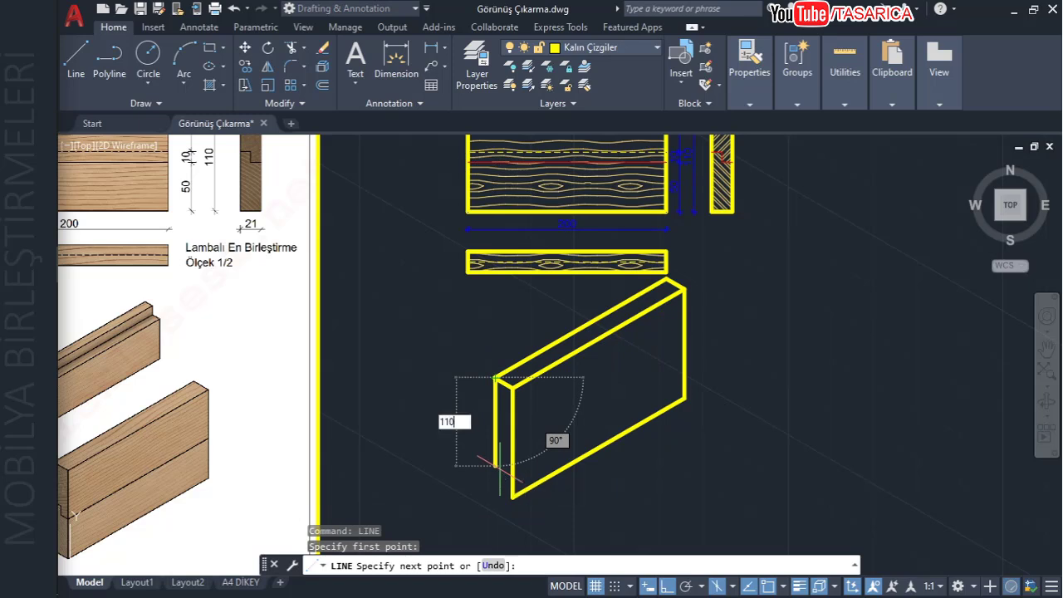
pyautogui.press('Return')
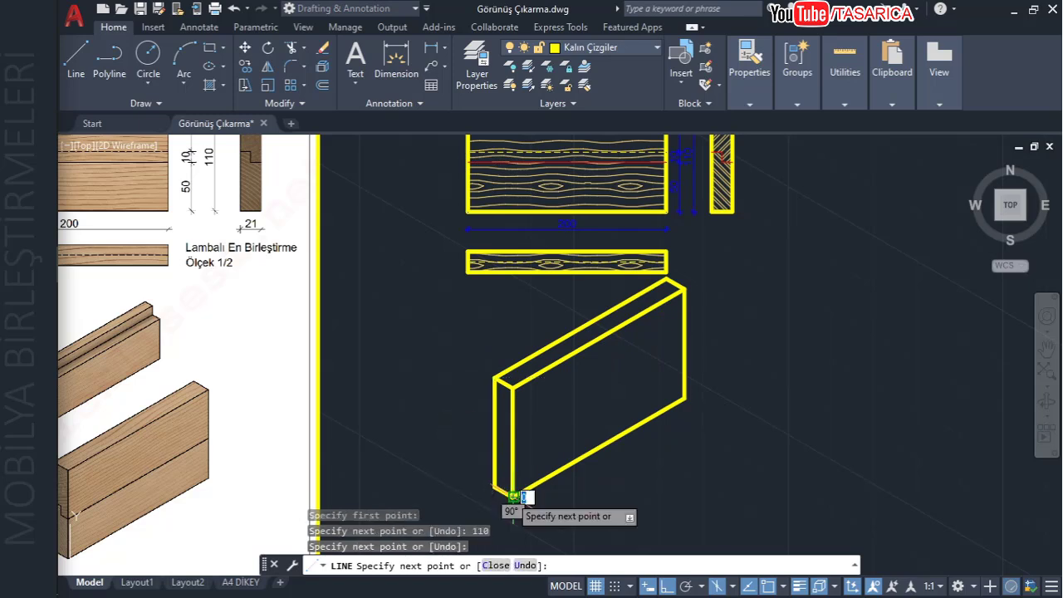
pyautogui.press('Escape')
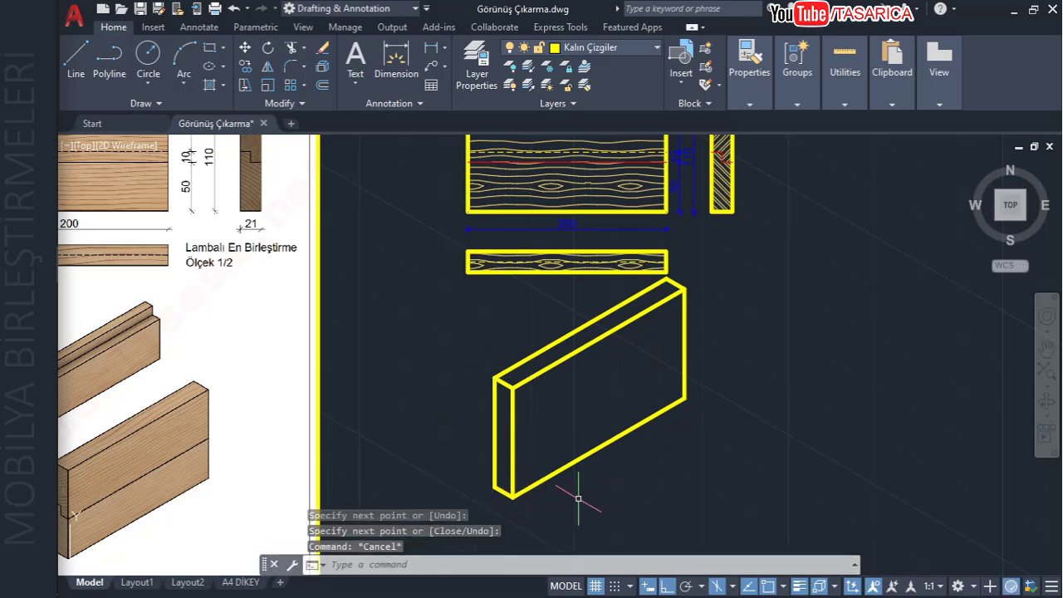
# - Copy the front face's bottom edge 50 units straight up to form the joint line
pyautogui.click(548, 161)
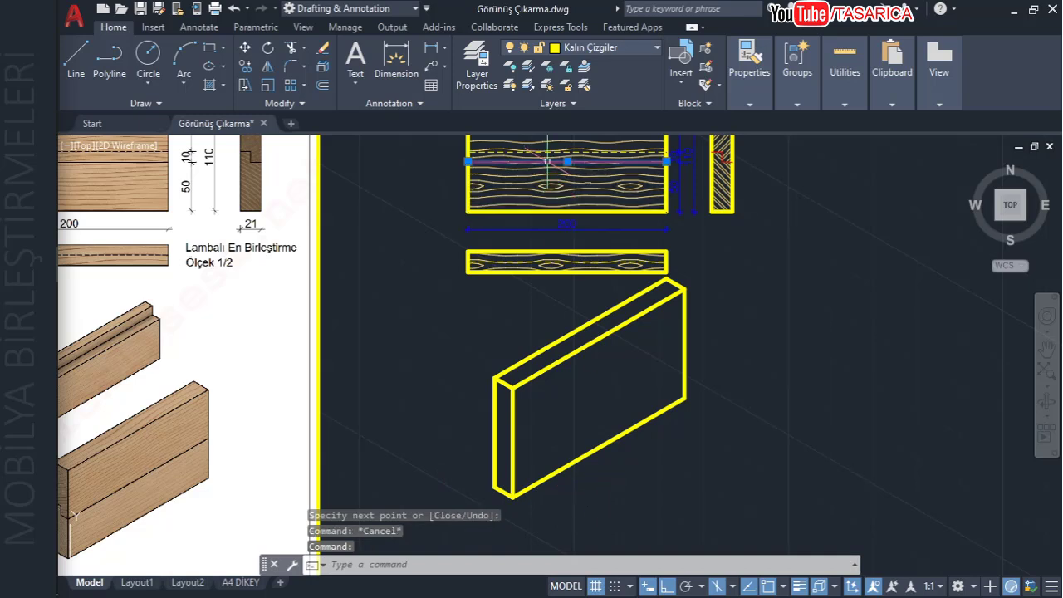
pyautogui.press('Escape')
pyautogui.click(617, 463)
pyautogui.click(590, 418)
pyautogui.write('v')
pyautogui.press('BackSpace')
pyautogui.write('co')
pyautogui.press('Return')
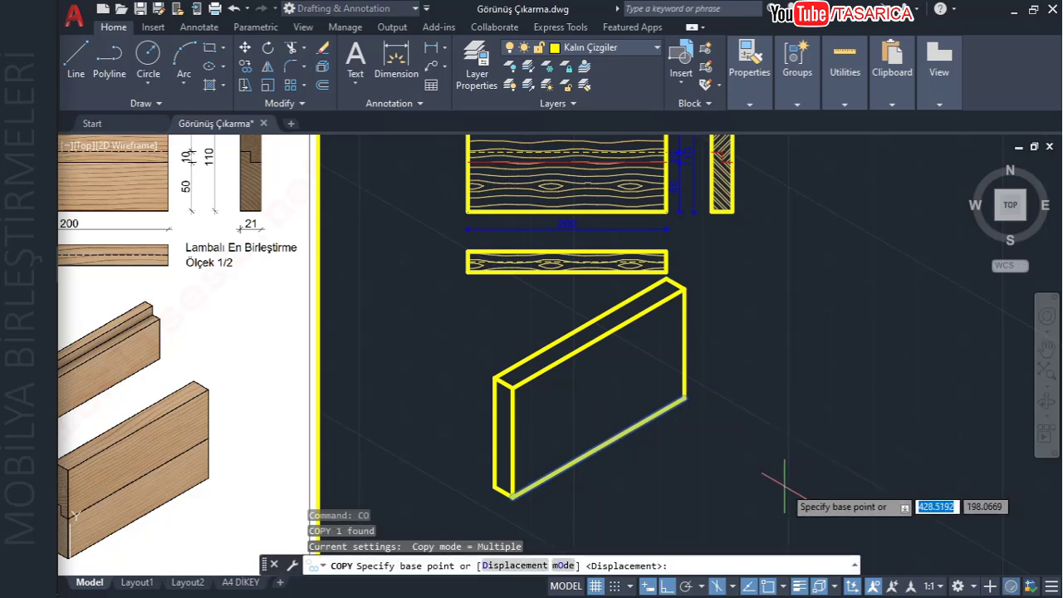
pyautogui.click(781, 486)
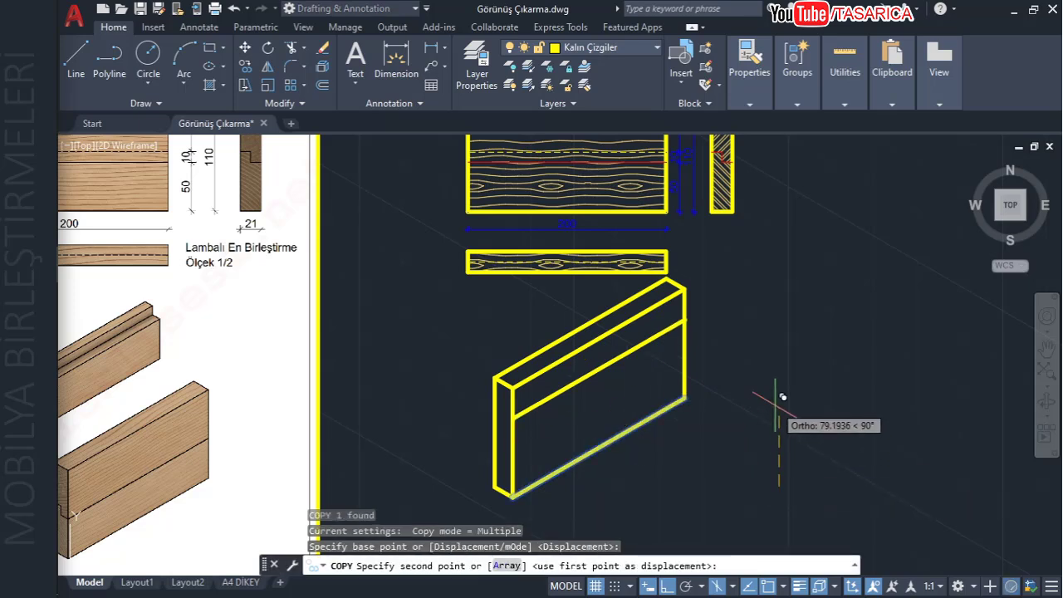
pyautogui.write('5')
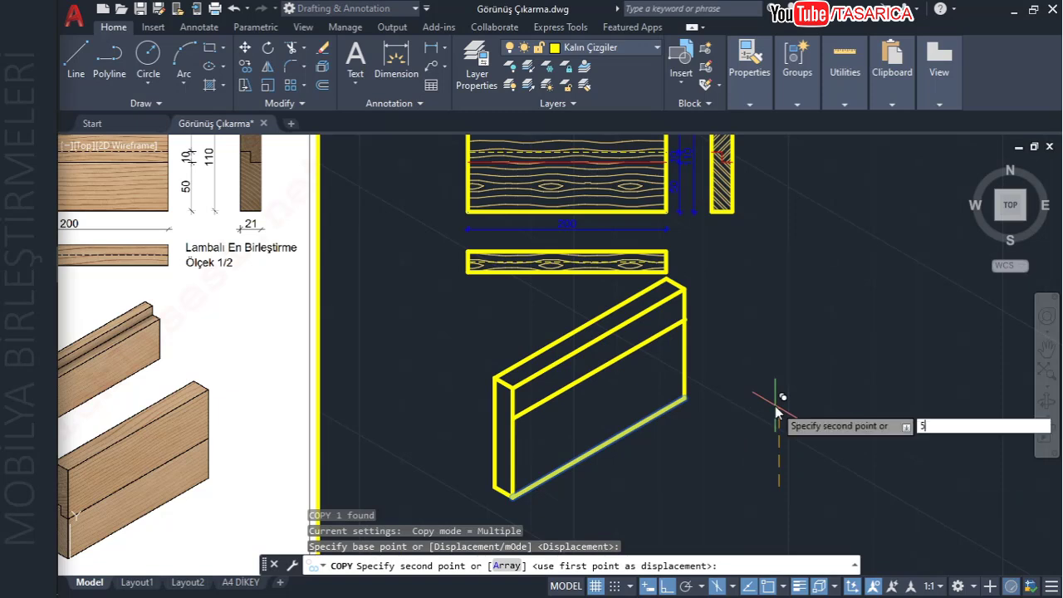
pyautogui.write('0')
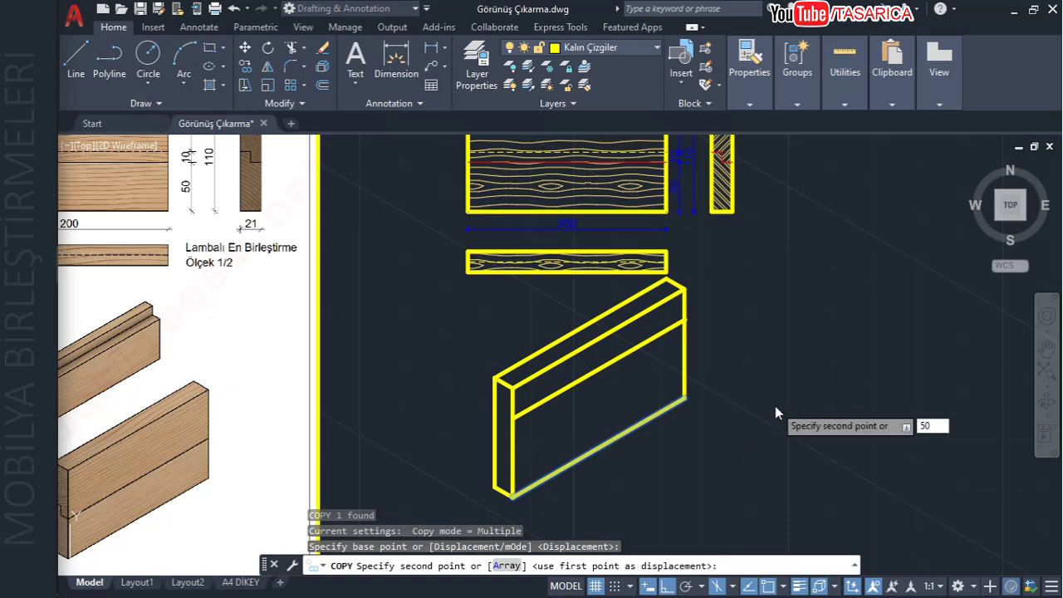
pyautogui.press('Return')
pyautogui.press('Return')
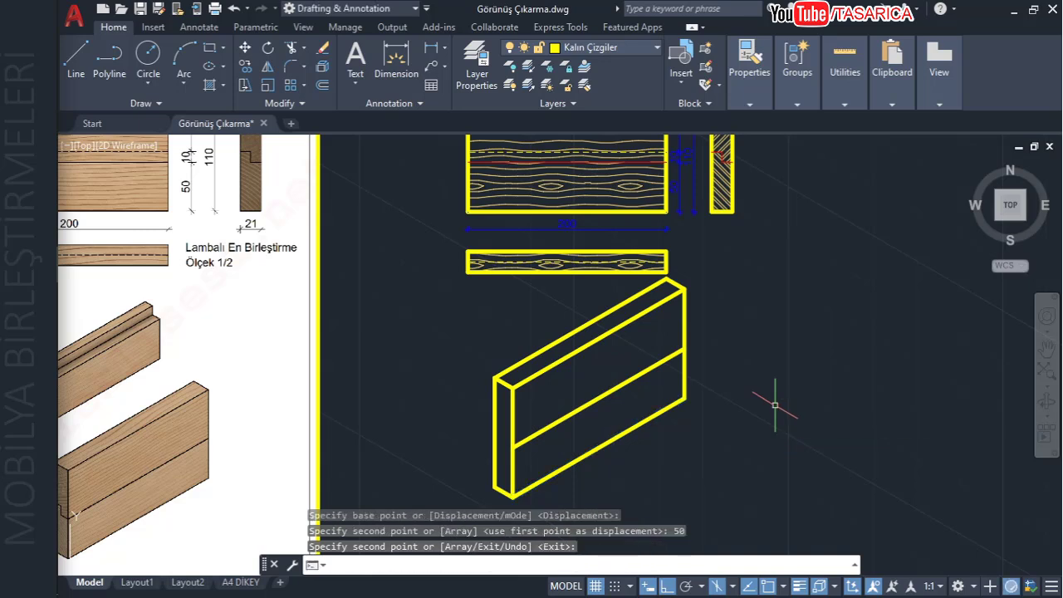
# - Draw the stepped joint profile across the left end face from the joint line, with segments of 10.5, 10 and 10.5
pyautogui.write('L')
pyautogui.press('Return')
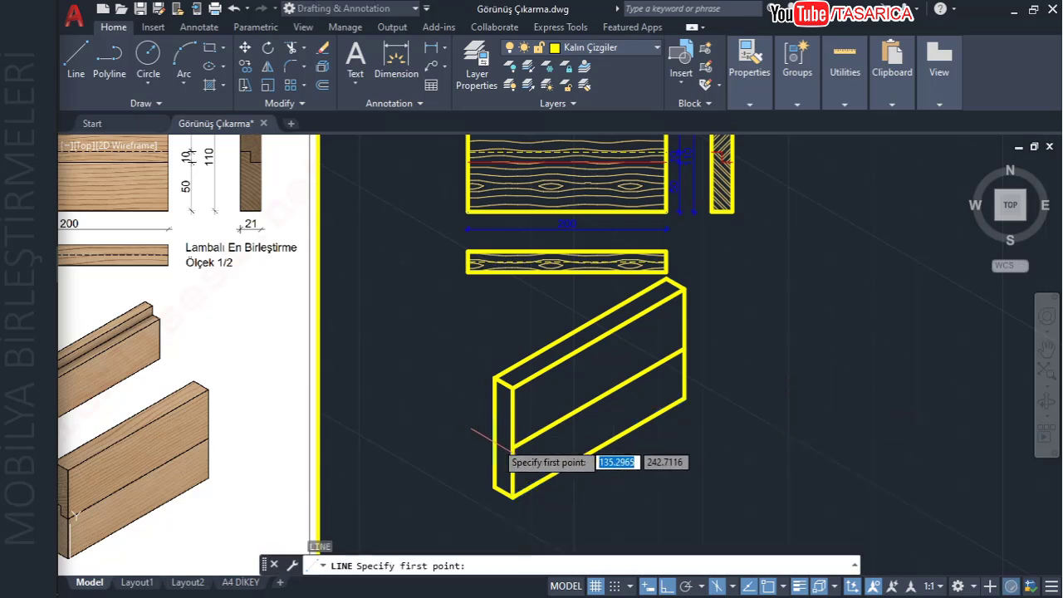
pyautogui.scroll(4, 507, 445)
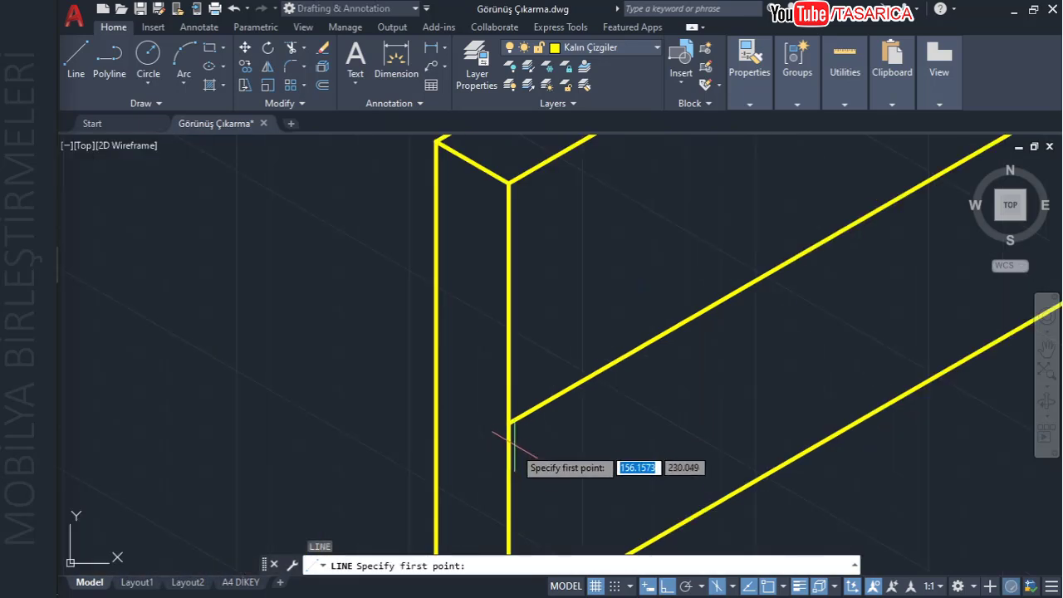
pyautogui.click(508, 423)
pyautogui.scroll(-2, 508, 423)
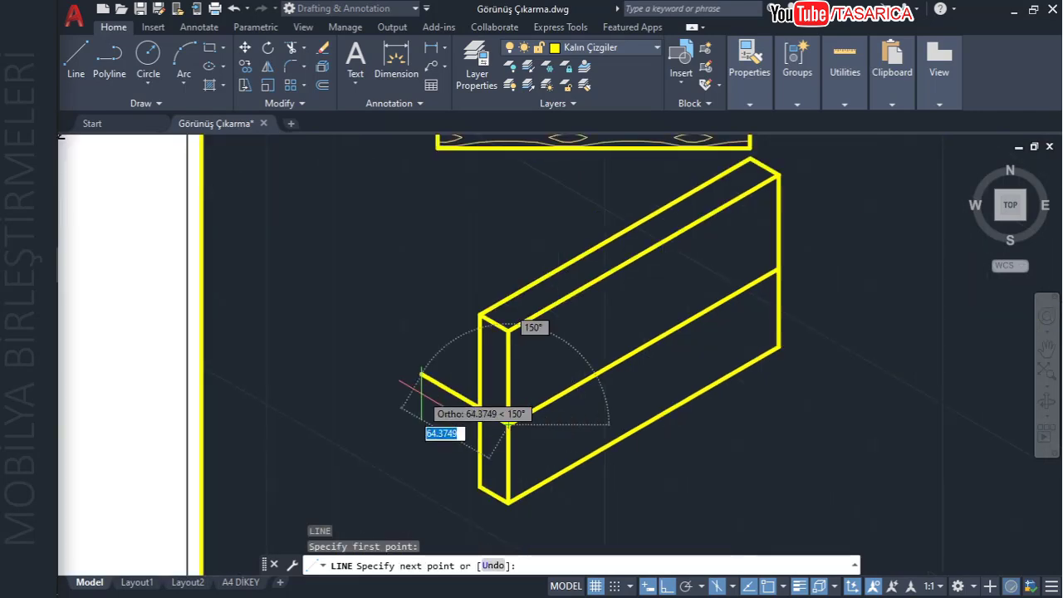
pyautogui.write('10.5')
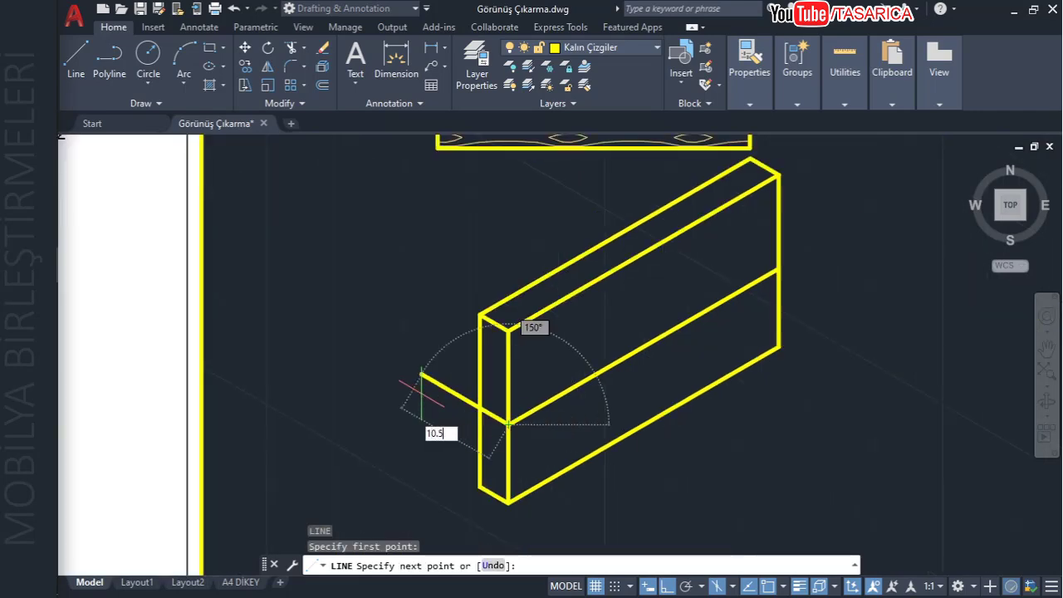
pyautogui.press('Return')
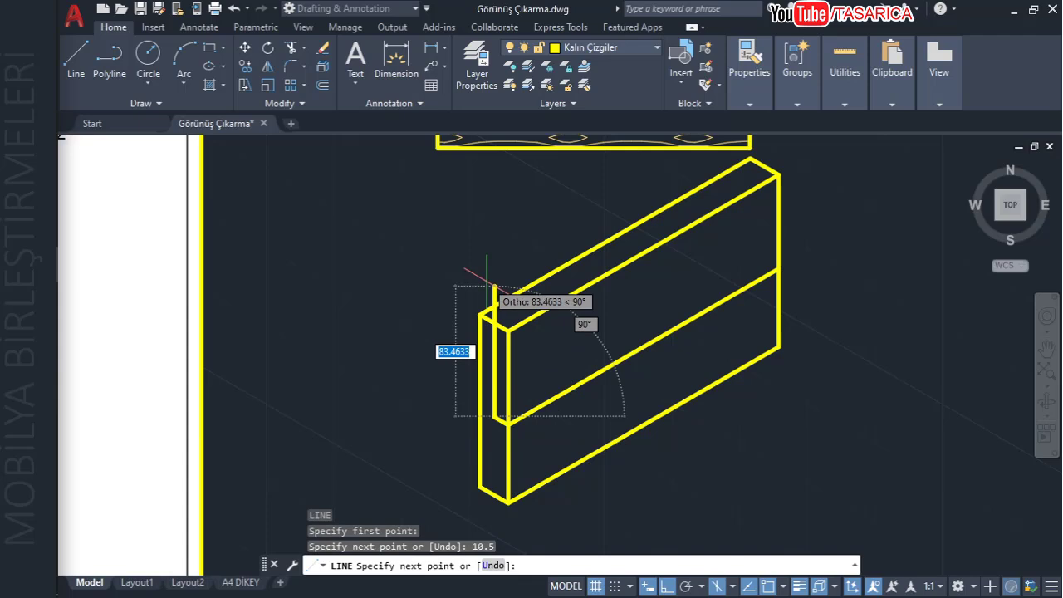
pyautogui.write('10')
pyautogui.press('Return')
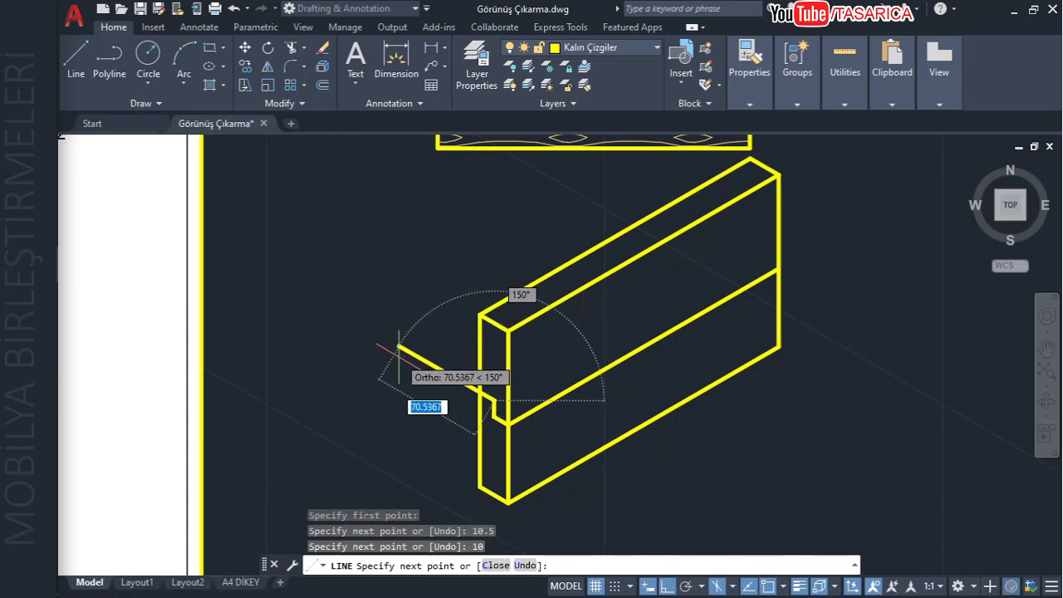
pyautogui.write('10')
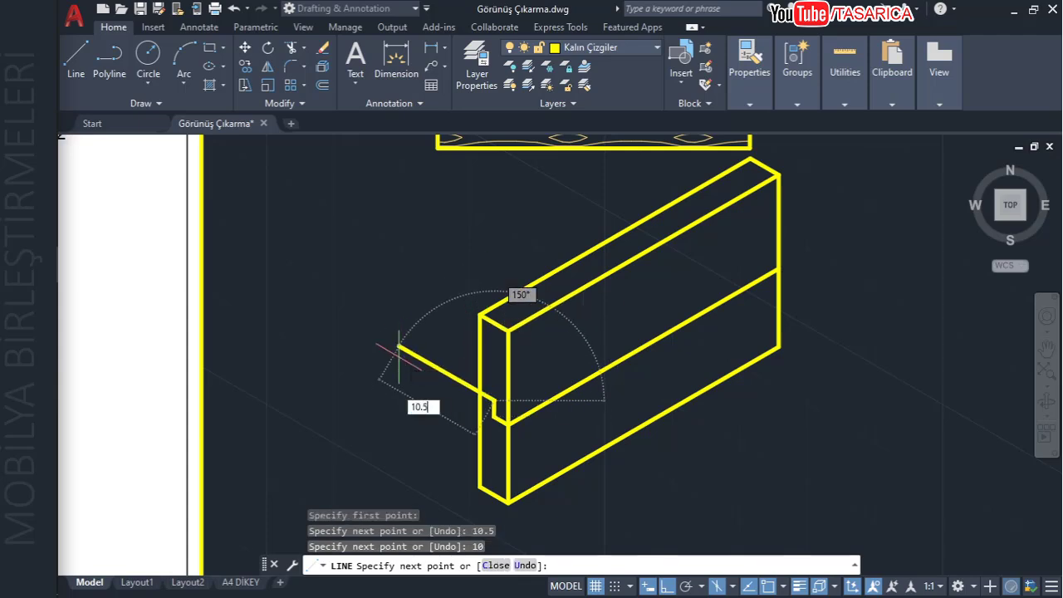
pyautogui.write('.5')
pyautogui.press('Return')
pyautogui.press('Return')
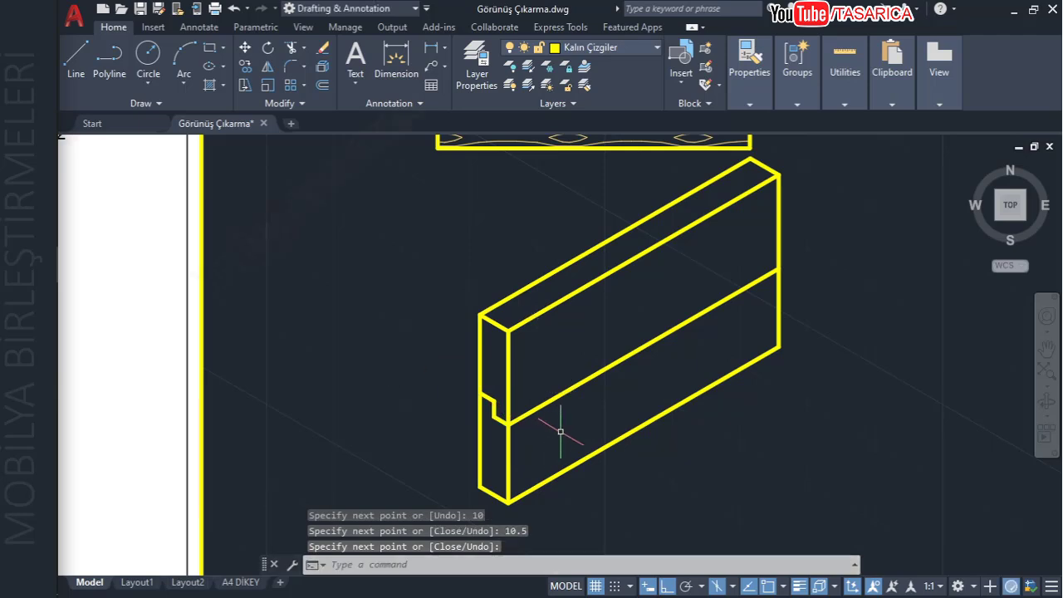
# - Assign the front joint line and the stepped end profile to the İnce Çizgiler layer
pyautogui.press('Escape')
pyautogui.click(570, 426)
pyautogui.click(541, 376)
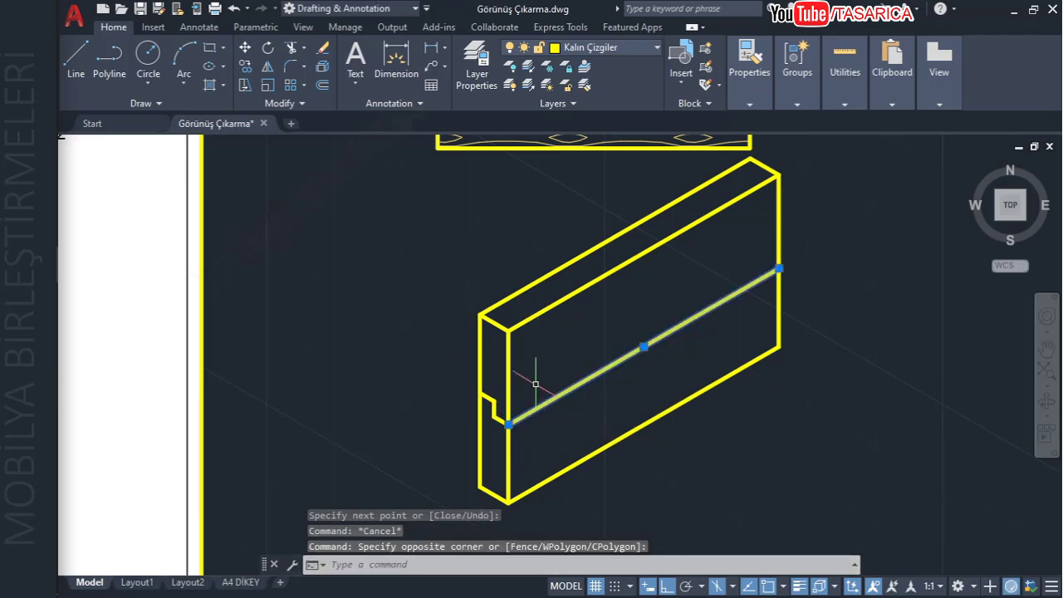
pyautogui.click(500, 435)
pyautogui.click(486, 391)
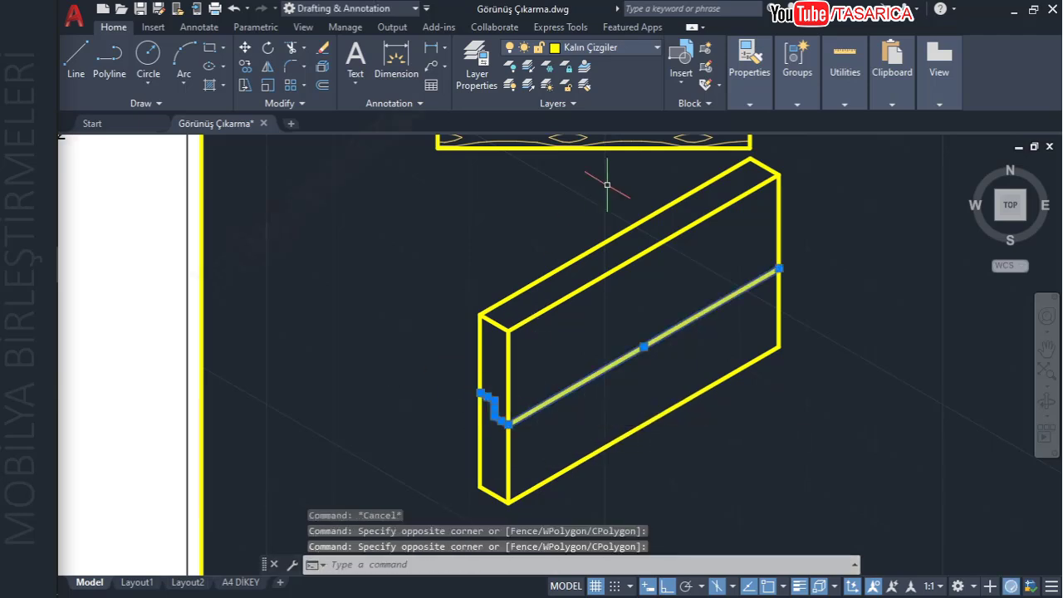
pyautogui.click(595, 48)
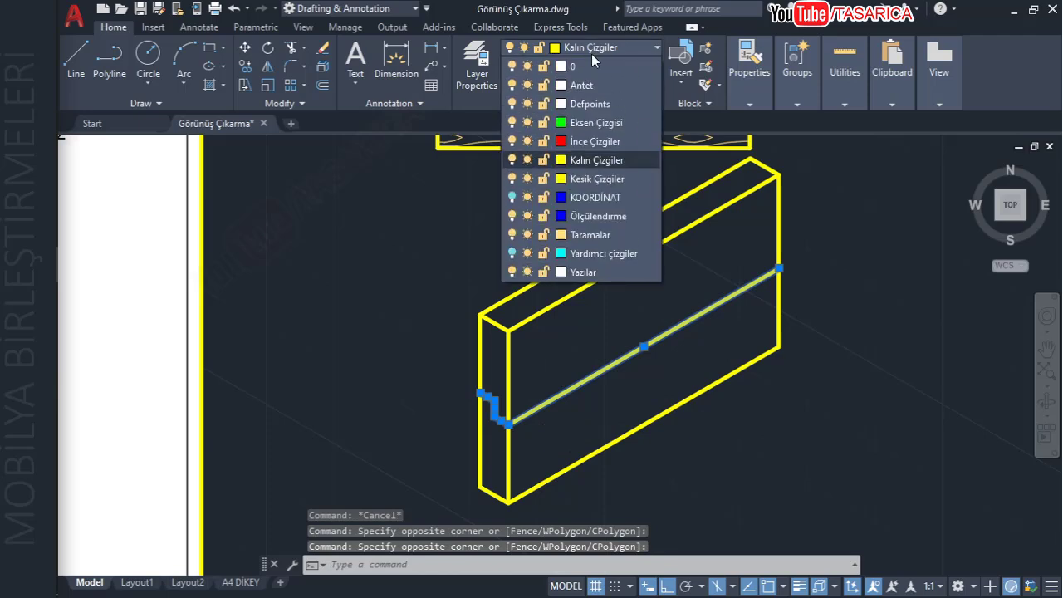
pyautogui.click(591, 142)
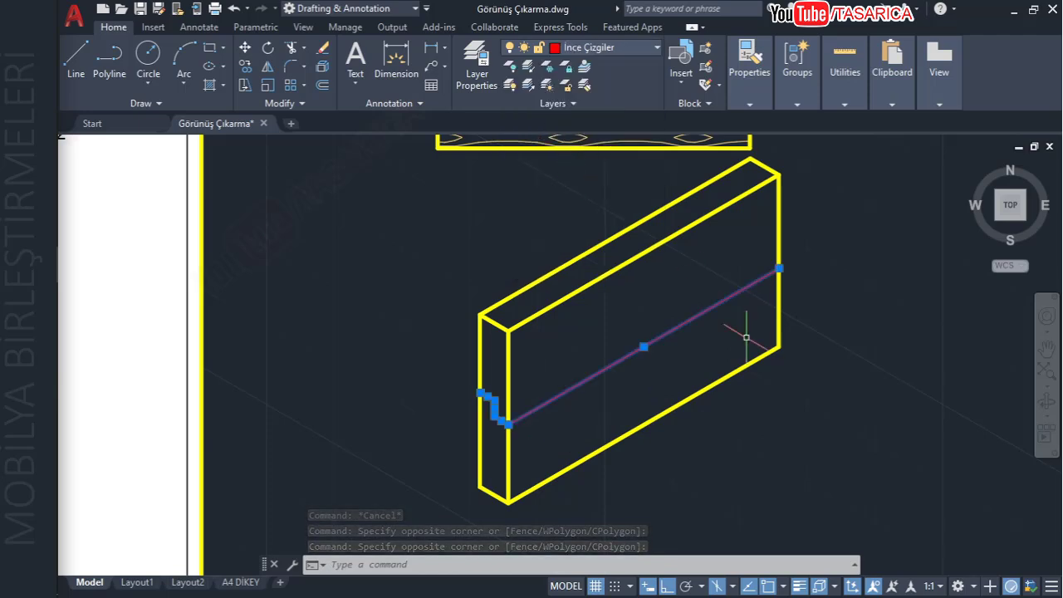
pyautogui.click(823, 382)
pyautogui.click(826, 357)
pyautogui.press('Escape')
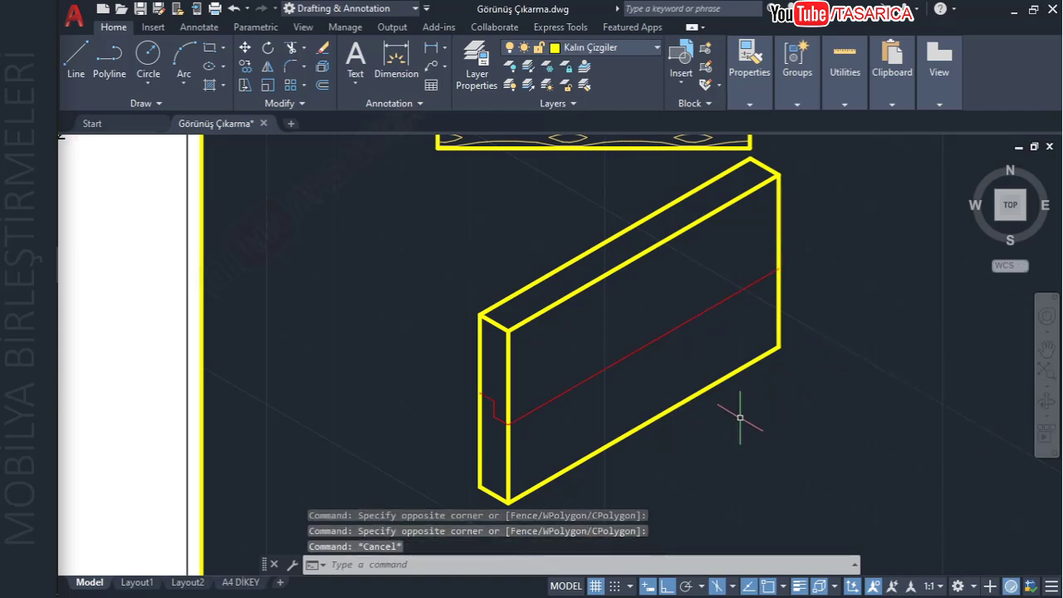
# - Move the whole isometric drawing about 34 units straight down, away from the top view
pyautogui.scroll(-2, 623, 402)
pyautogui.hotkey('ctrl', 'z')
pyautogui.click(834, 524)
pyautogui.click(415, 232)
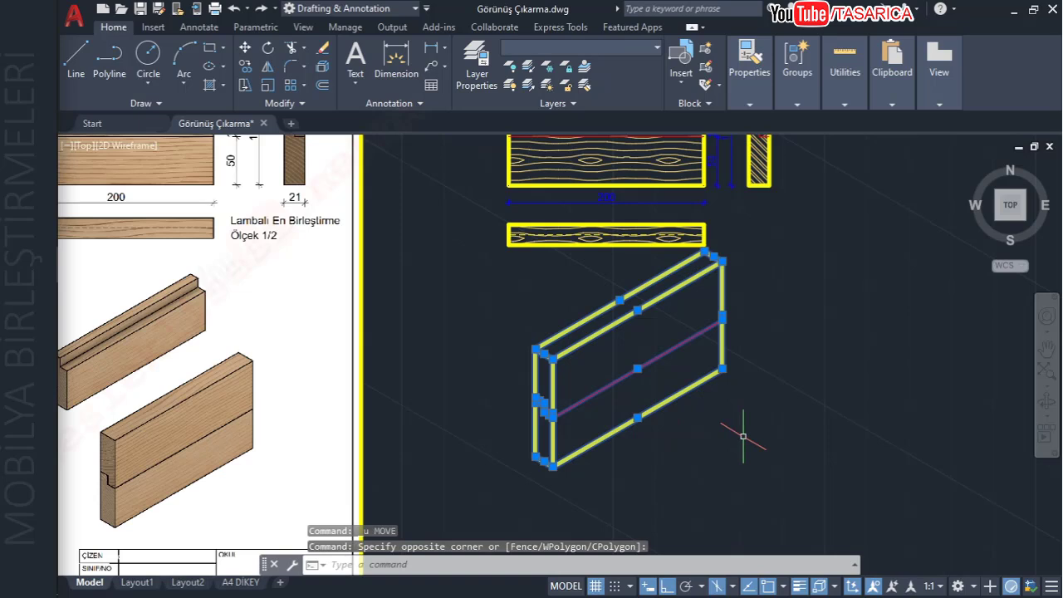
pyautogui.write('M')
pyautogui.press('Return')
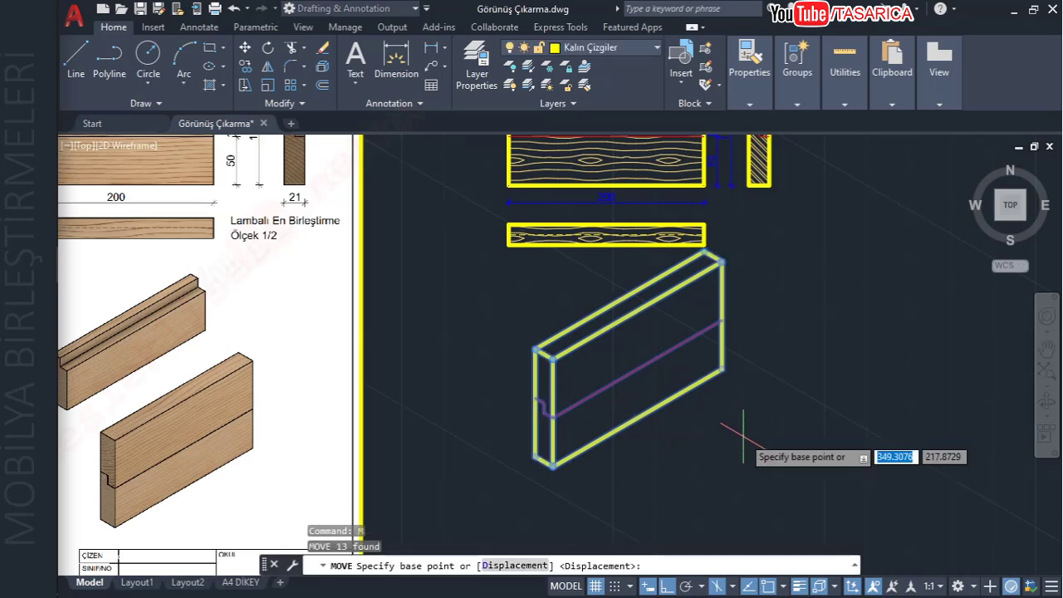
pyautogui.click(817, 387)
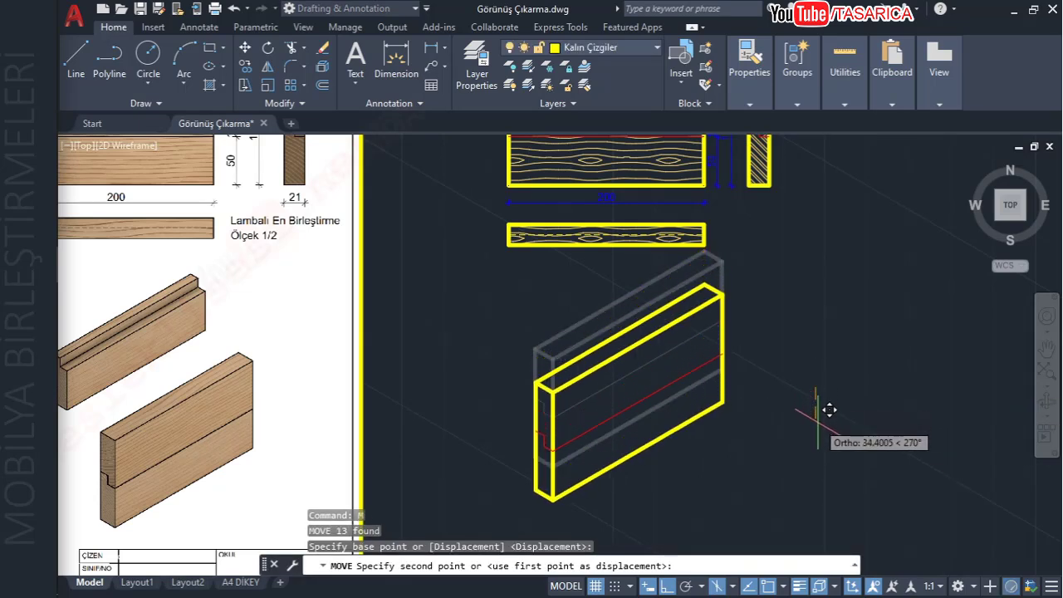
pyautogui.click(818, 421)
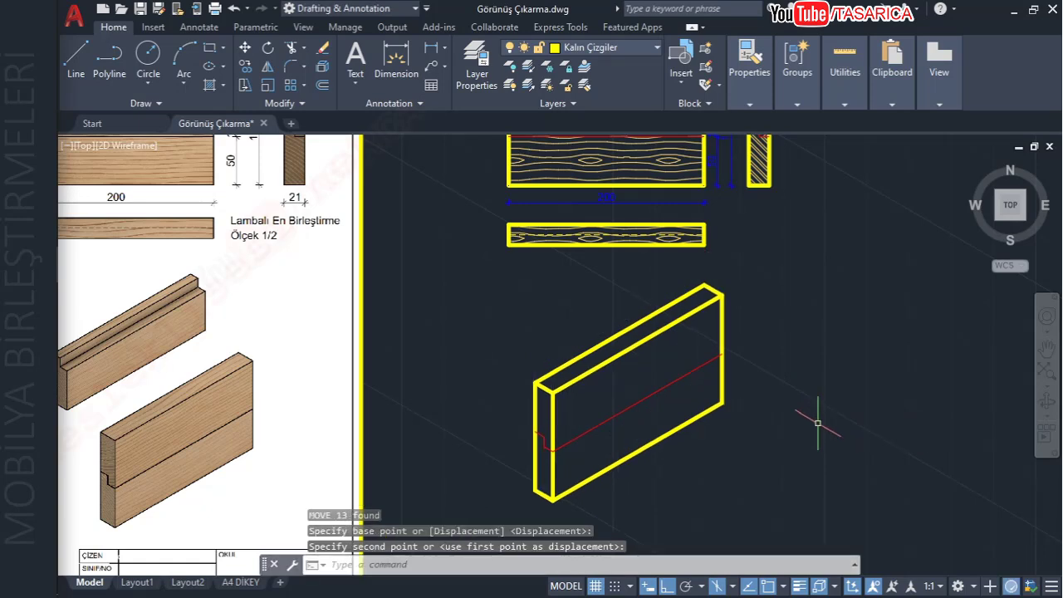
# - Undo the last property match and make Taramalar the current layer
pyautogui.hotkey('ctrl', 'z')
pyautogui.click(617, 46)
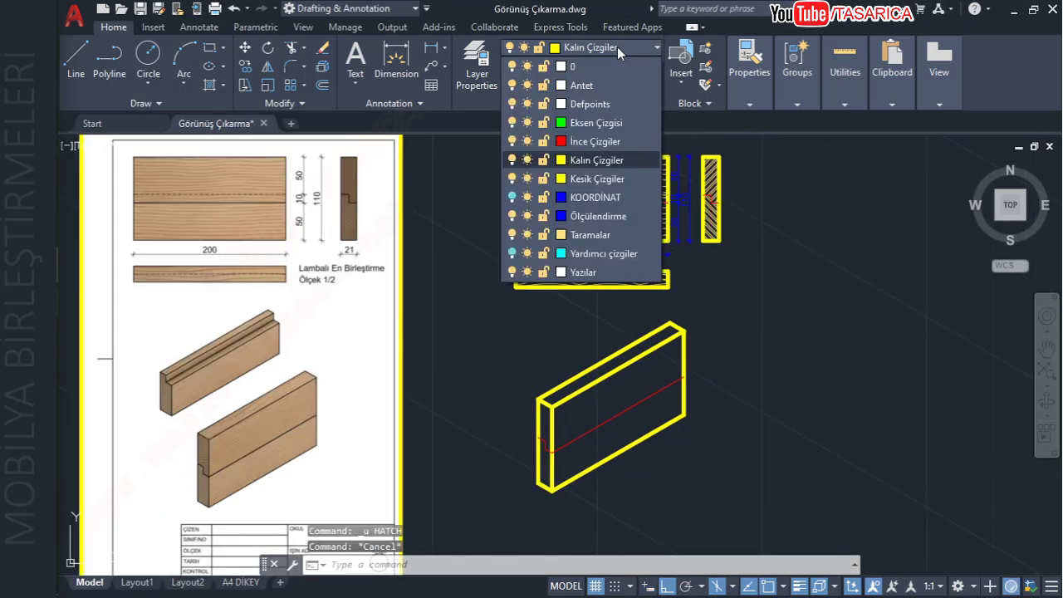
pyautogui.click(619, 235)
pyautogui.click(783, 380)
pyautogui.scroll(2, 761, 320)
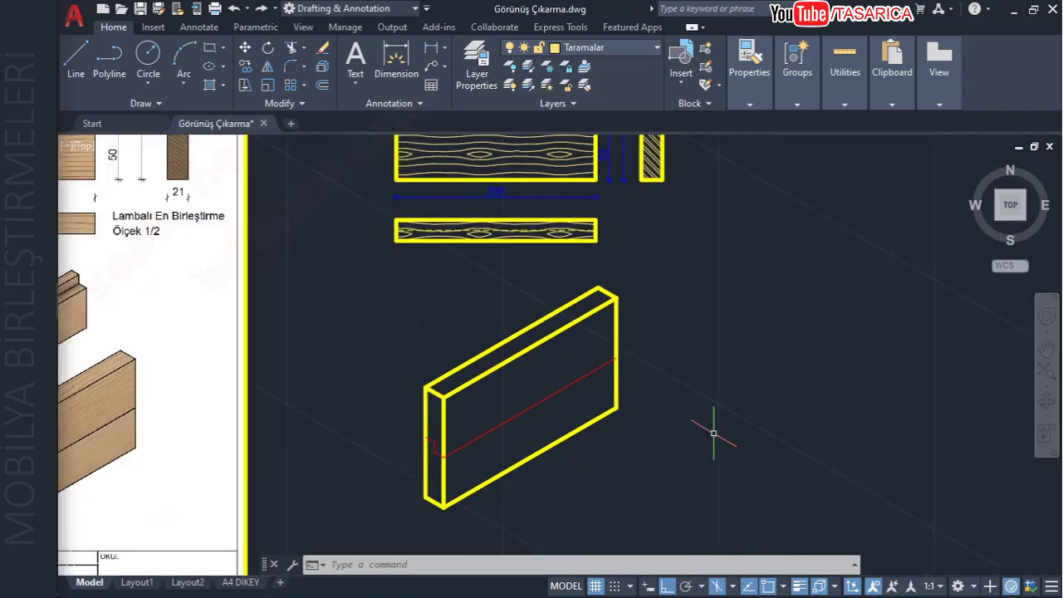
# - Hatch the upper board's front face in the isometric view with WOOD6 at scale 75 and a 30° angle
pyautogui.write('H')
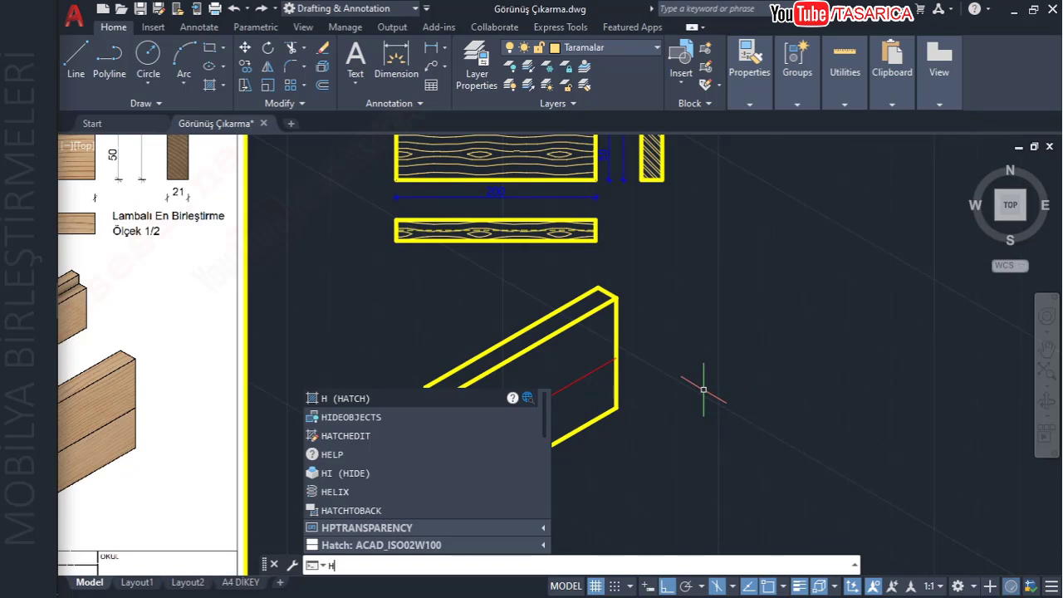
pyautogui.press('Return')
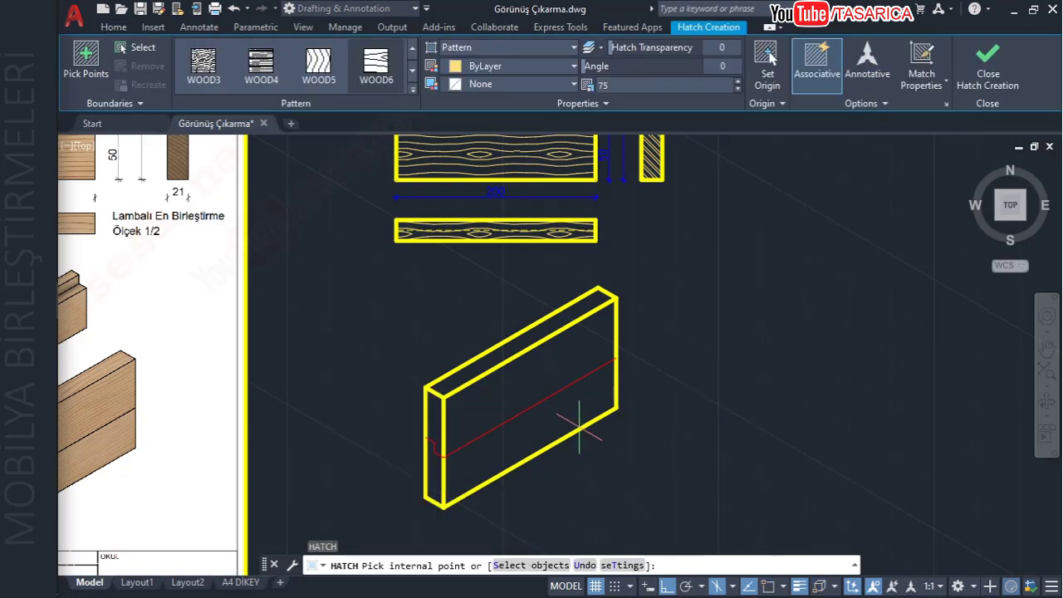
pyautogui.click(541, 370)
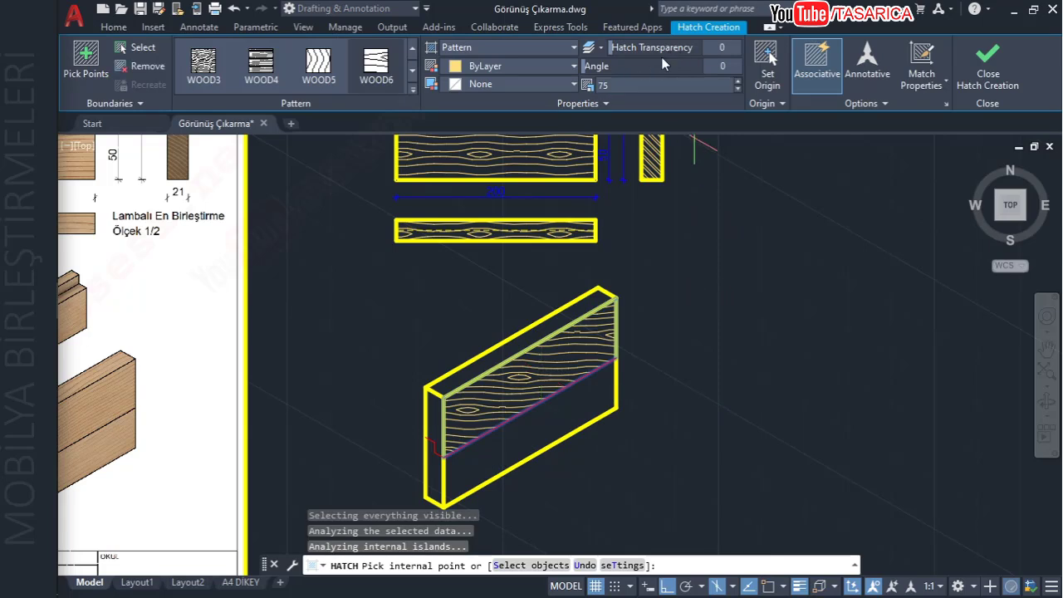
pyautogui.moveTo(587, 66); pyautogui.dragTo(602, 66)
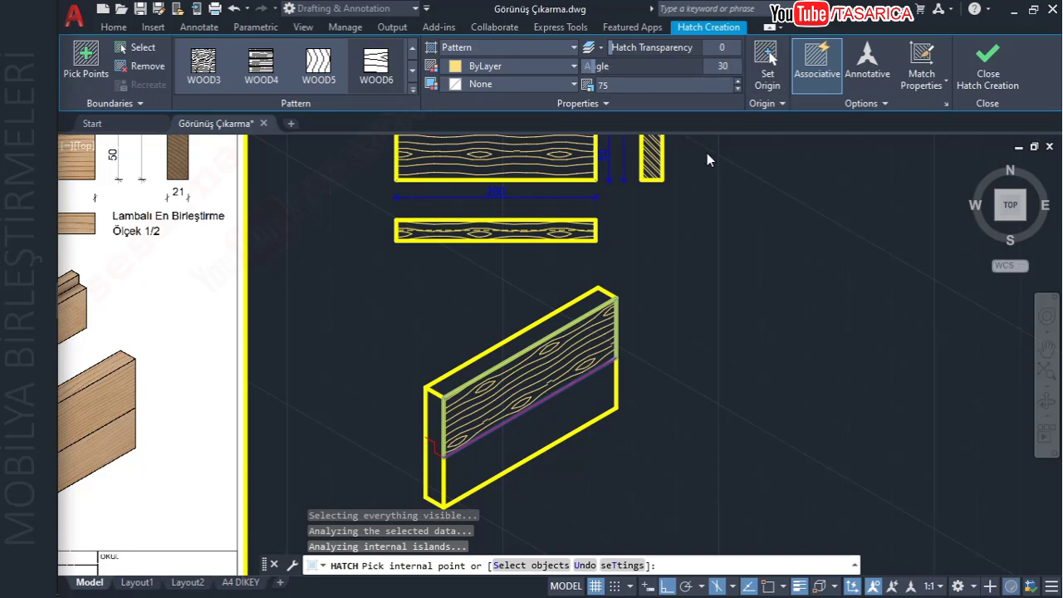
pyautogui.press('Return')
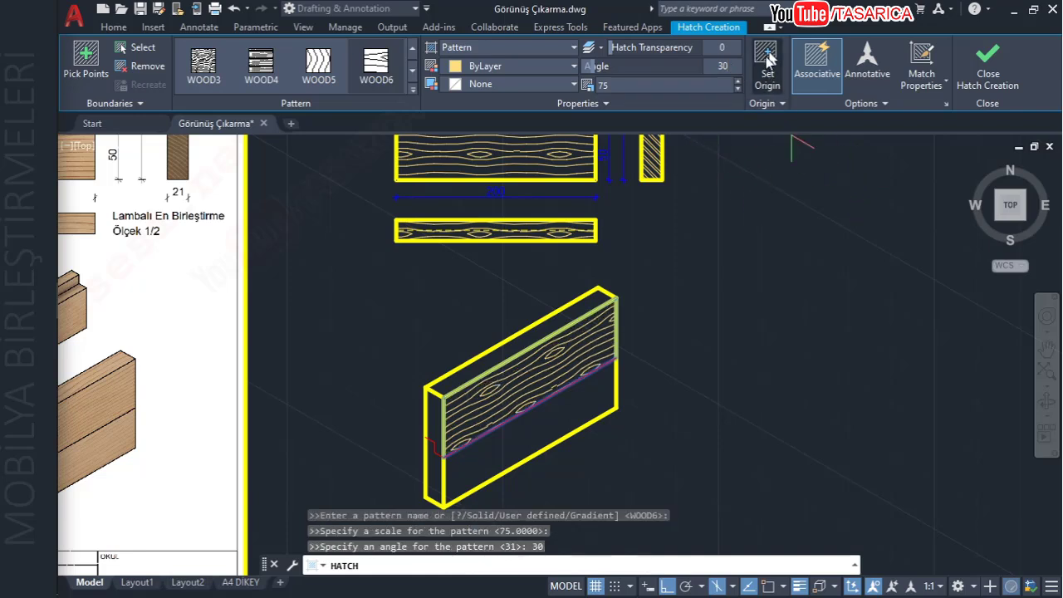
# - Set a new hatch origin near the middle of the upper front face and finish the hatch
pyautogui.click(768, 58)
pyautogui.click(519, 376)
pyautogui.click(519, 370)
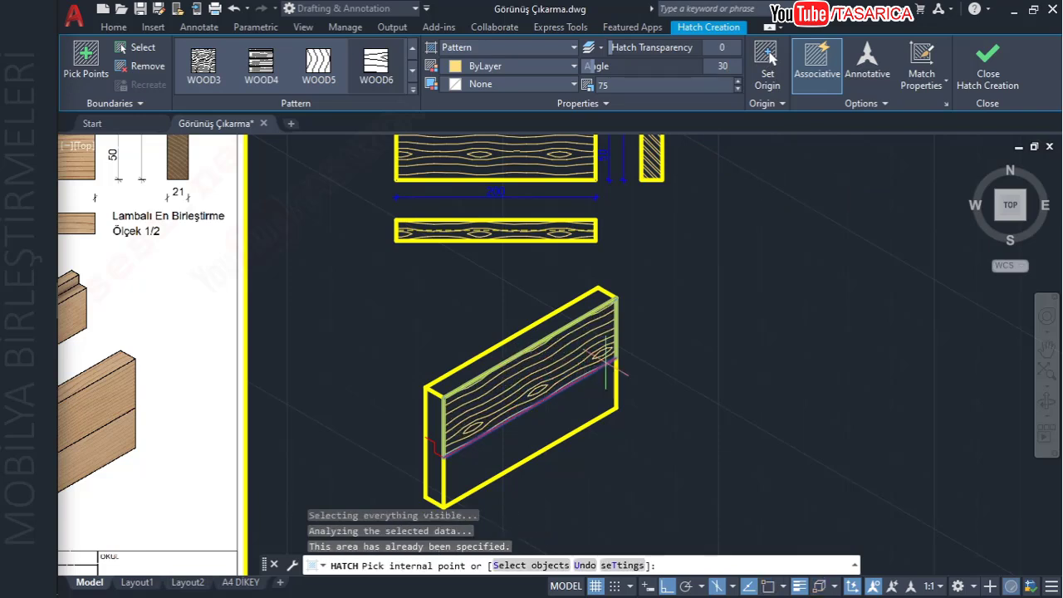
pyautogui.click(986, 68)
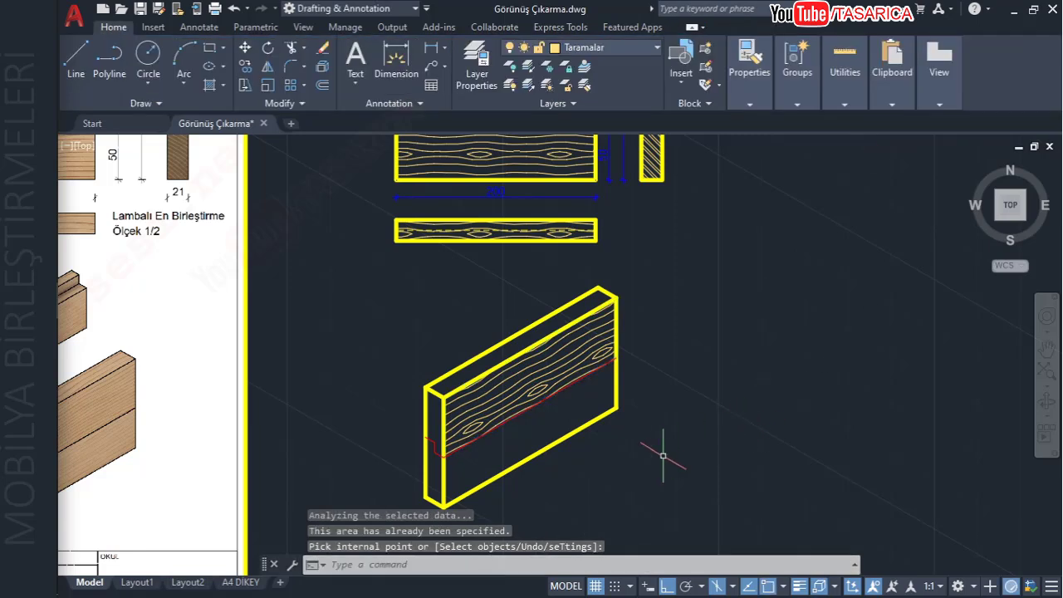
# - Hatch the lower board's front face below the red joint line with the same WOOD6 pattern, scale 75, angle 30
pyautogui.rightClick(708, 281)
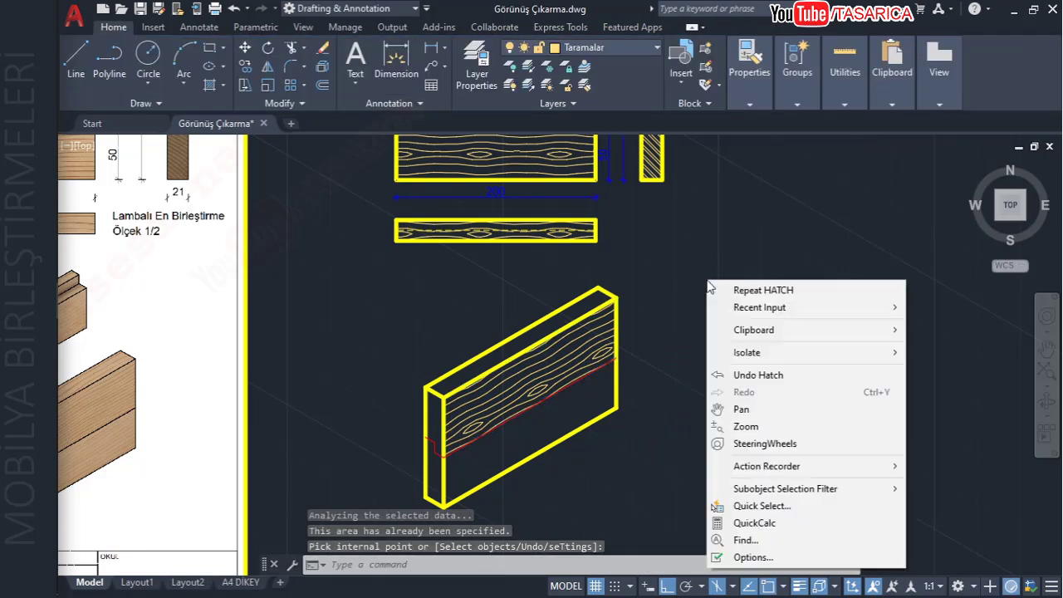
pyautogui.click(764, 293)
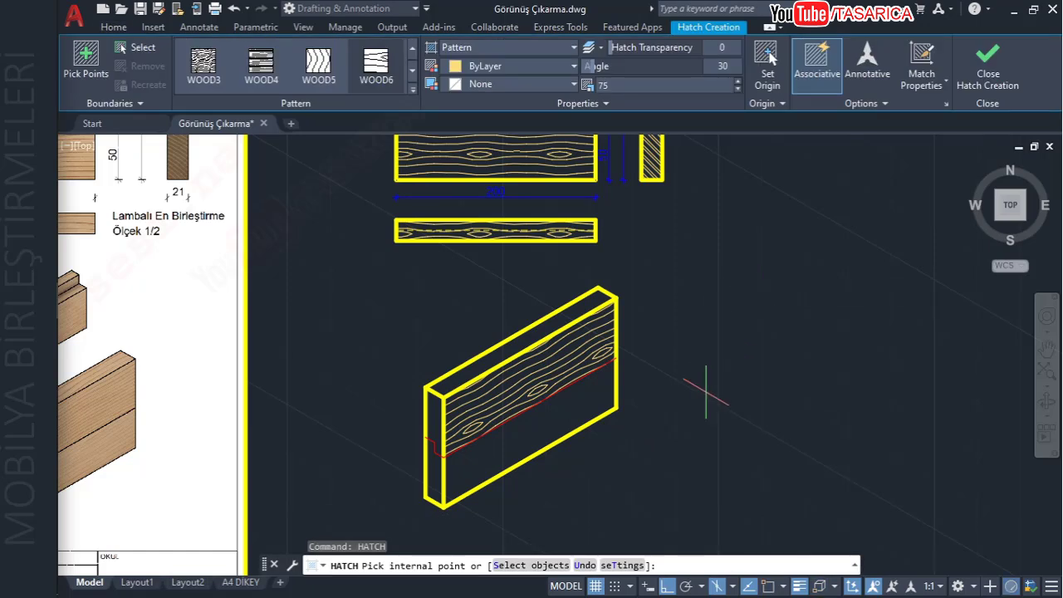
pyautogui.click(539, 424)
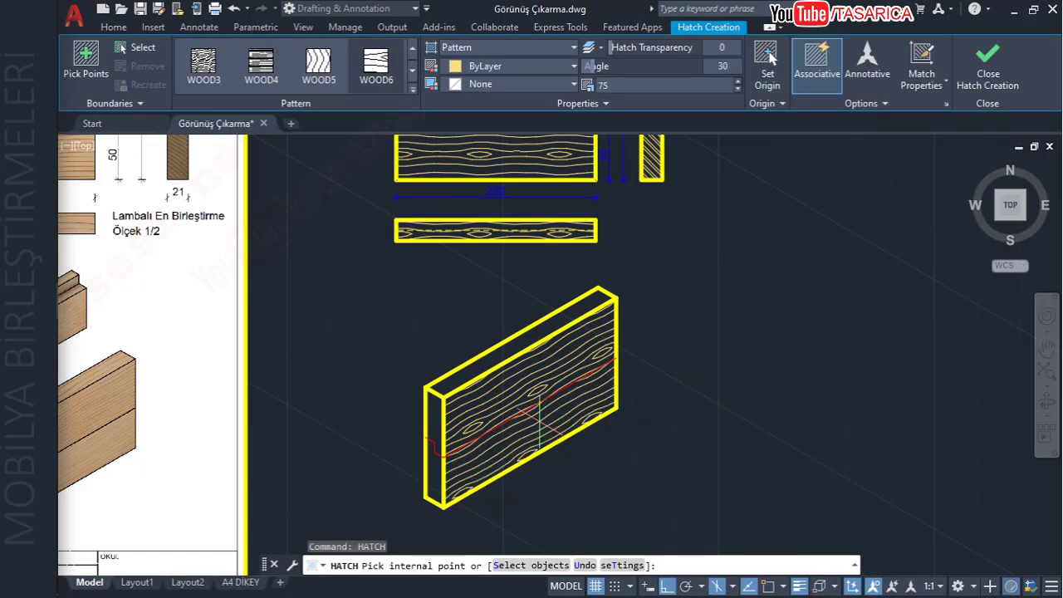
pyautogui.click(539, 424)
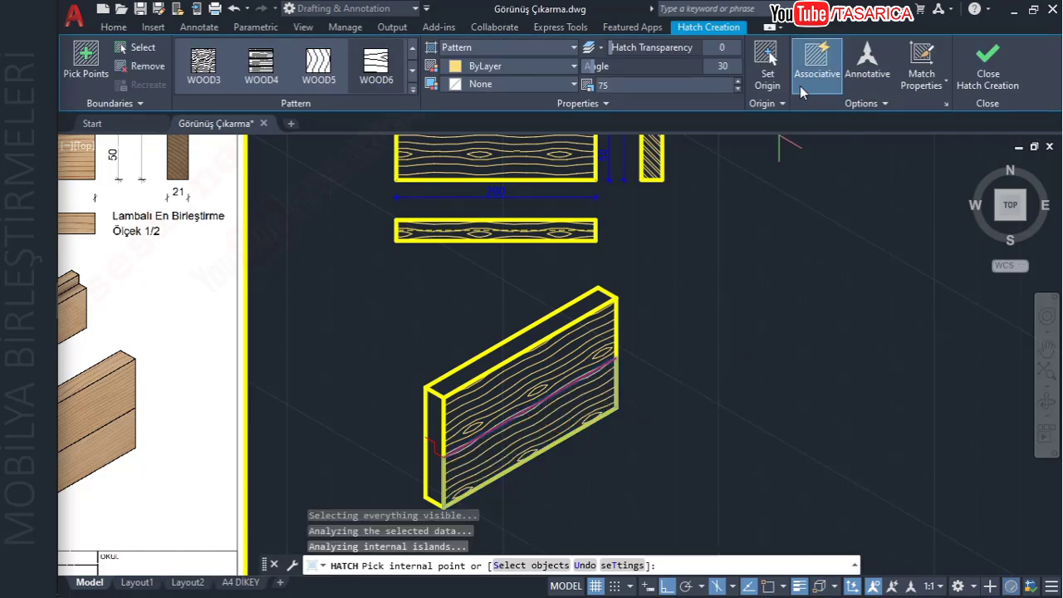
# - Shift the lower front face's hatch origin so the wood knots sit inside the face, and finish the hatch
pyautogui.click(765, 57)
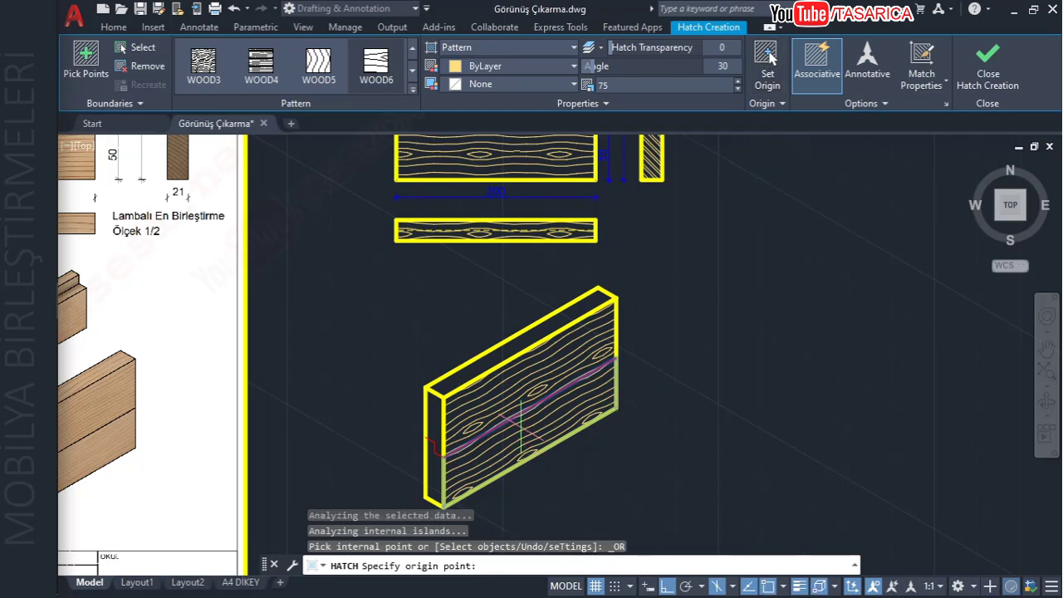
pyautogui.click(521, 430)
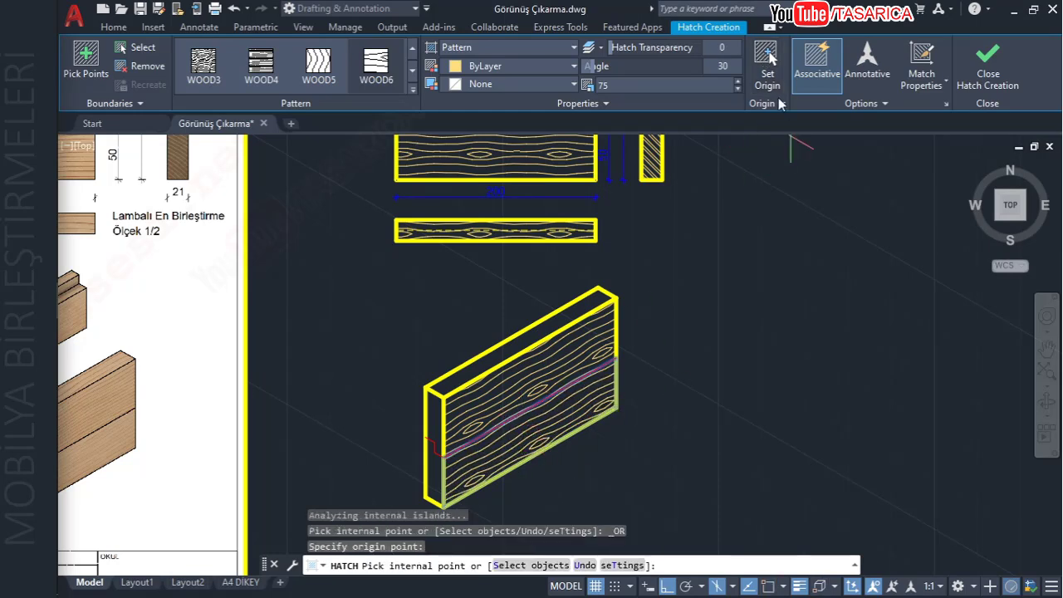
pyautogui.click(768, 57)
pyautogui.click(518, 447)
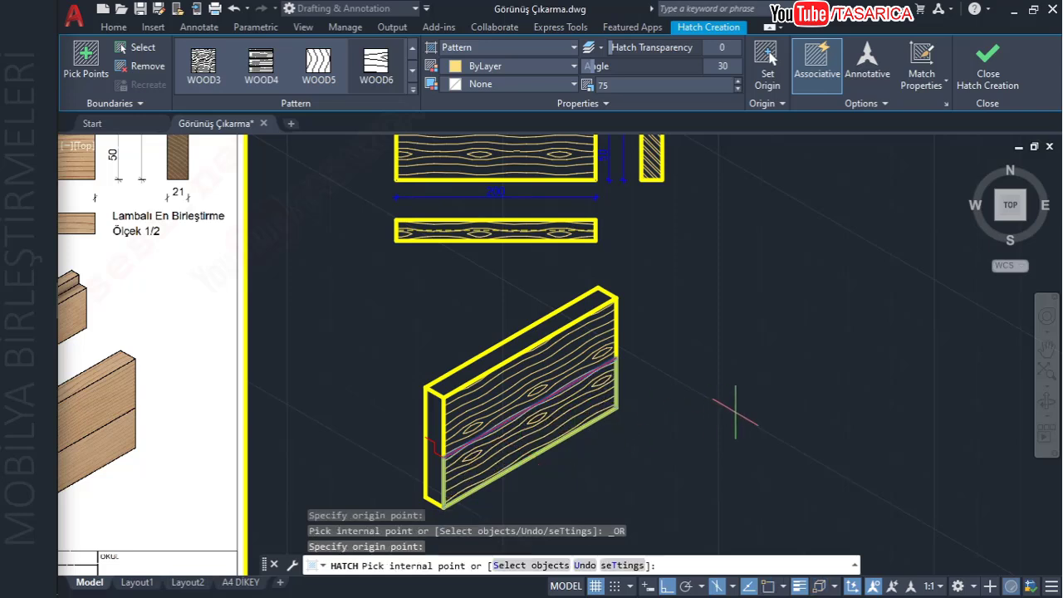
pyautogui.click(986, 66)
# - Hatch the narrow top face of the isometric block with WOOD6 at scale 75 and a 30° angle
pyautogui.scroll(4, 486, 366)
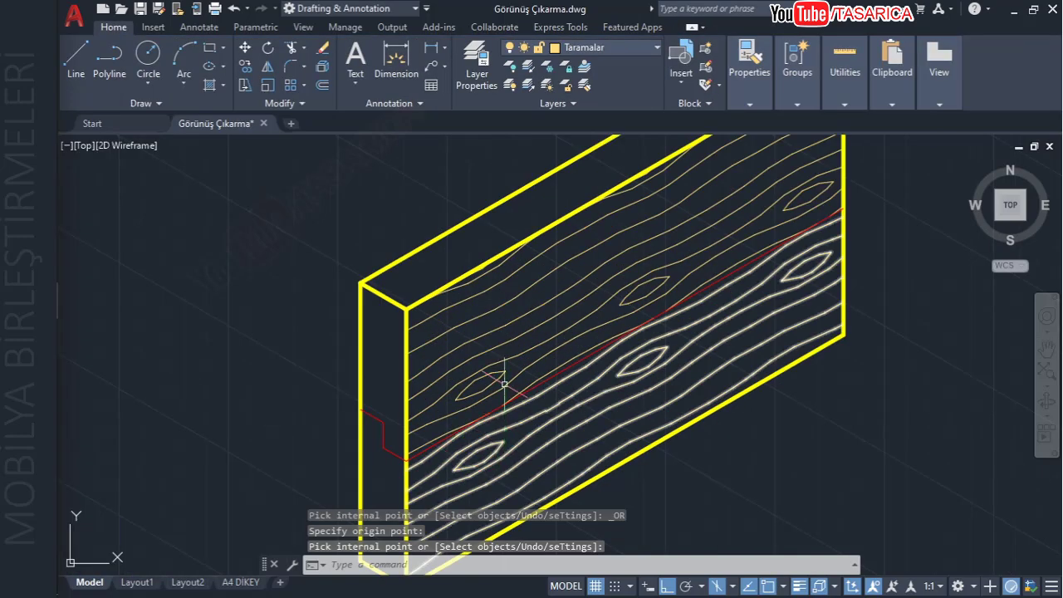
pyautogui.scroll(-2, 486, 366)
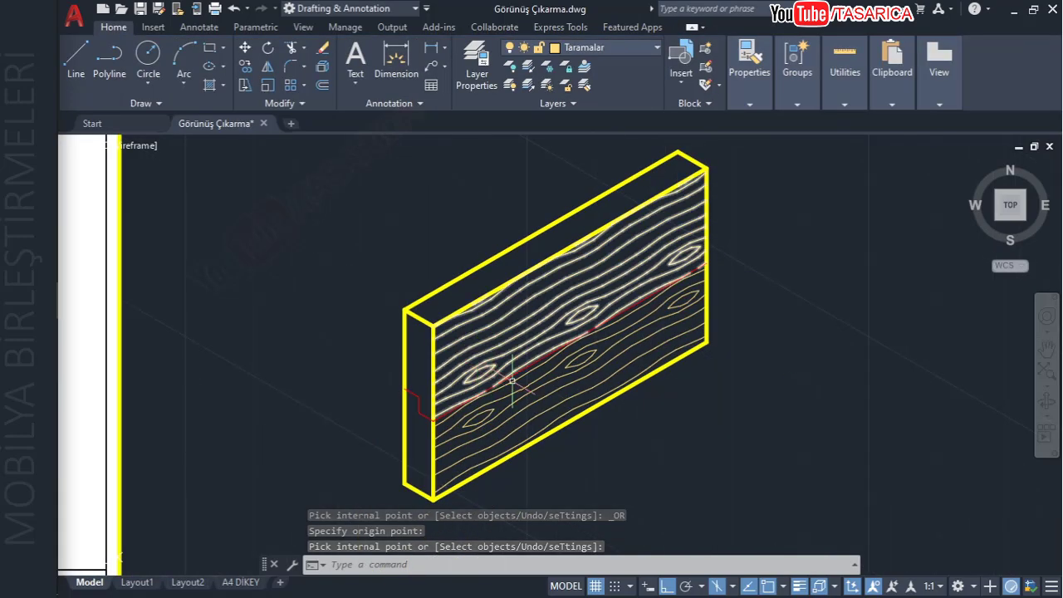
pyautogui.scroll(-2, 416, 390)
pyautogui.scroll(2, 475, 285)
pyautogui.scroll(-2, 476, 367)
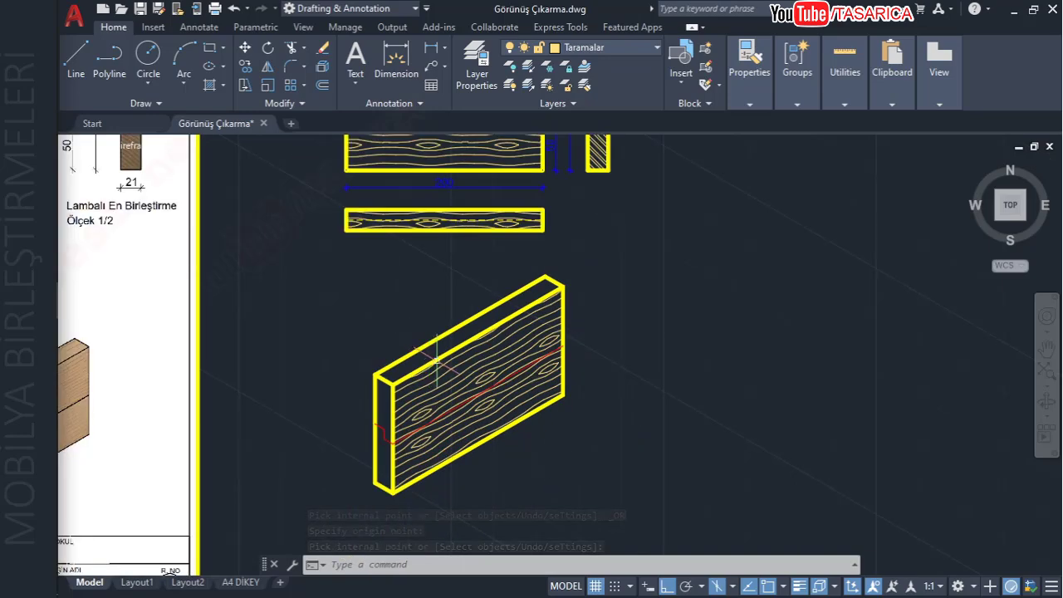
pyautogui.write('h')
pyautogui.press('Return')
pyautogui.scroll(2, 424, 309)
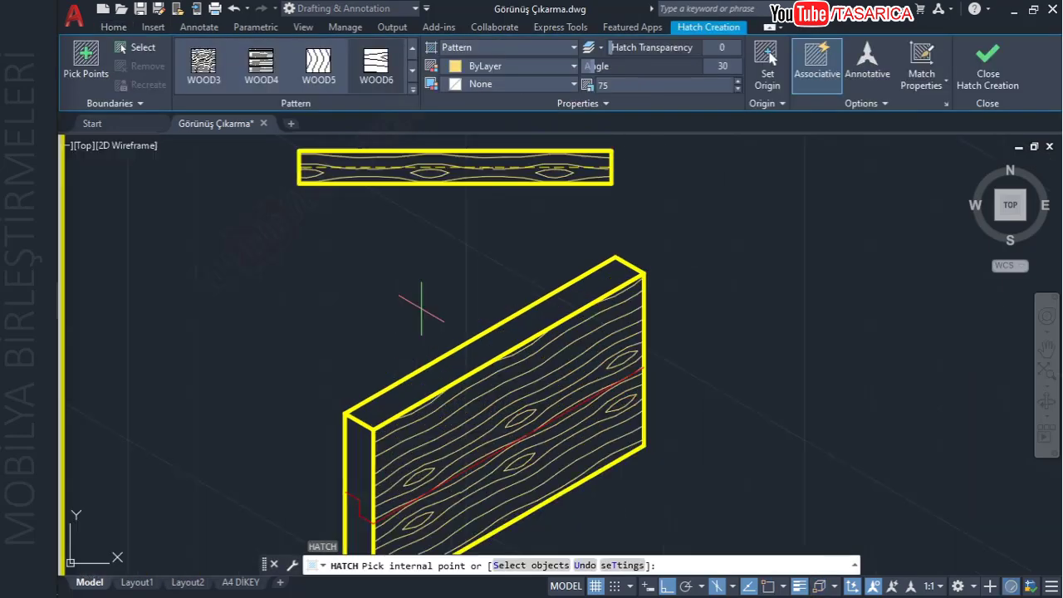
pyautogui.scroll(-2, 570, 334)
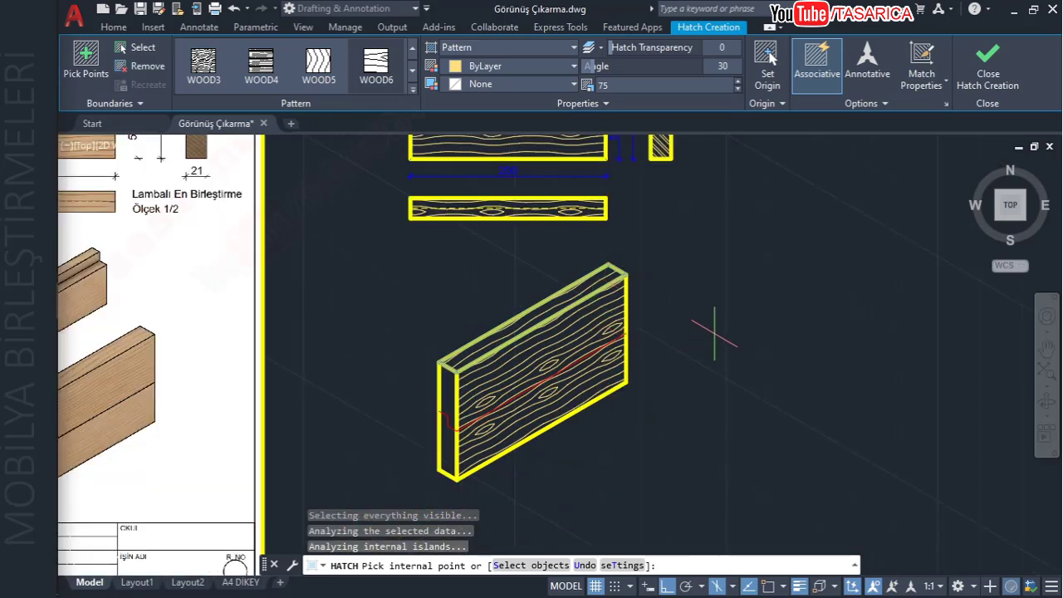
pyautogui.click(997, 66)
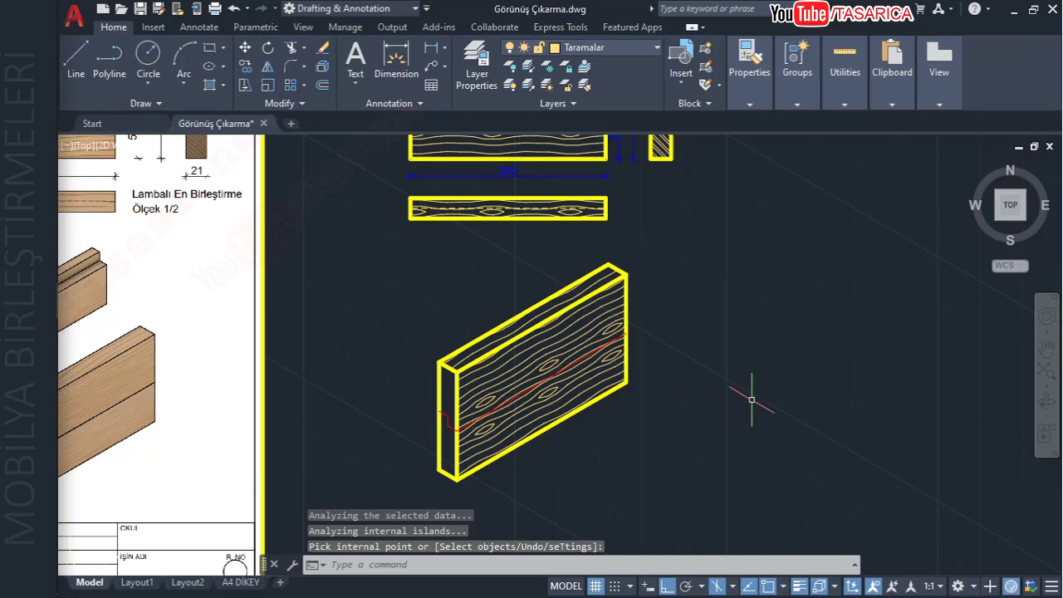
# - Hatch the lower board's end face below the stepped profile with ANSI32 at scale 0.7 and angle 0
pyautogui.write('h')
pyautogui.press('Return')
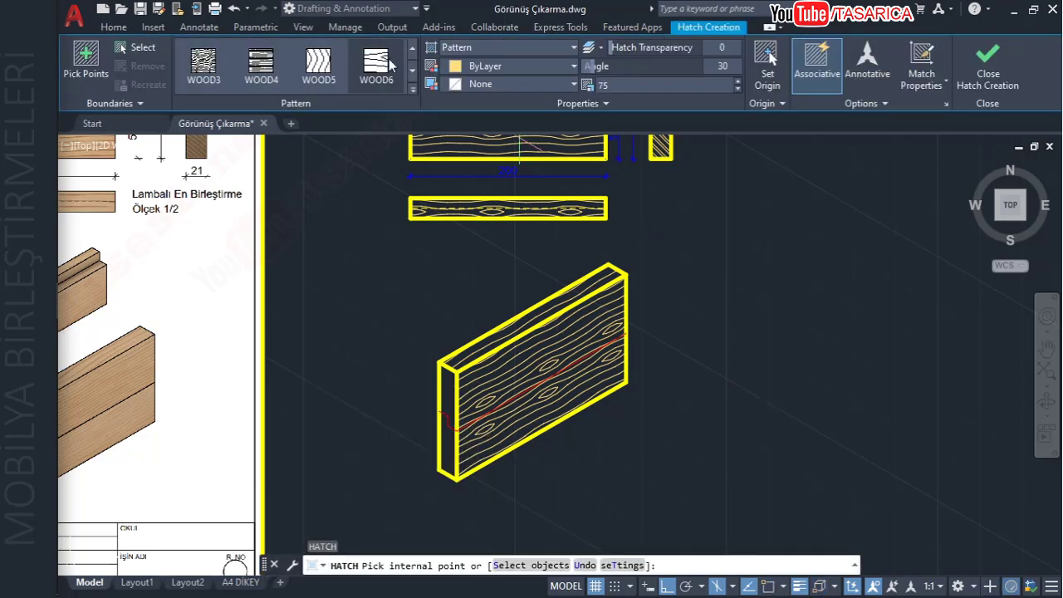
pyautogui.click(413, 91)
pyautogui.scroll(5, 391, 137)
pyautogui.scroll(10, 382, 131)
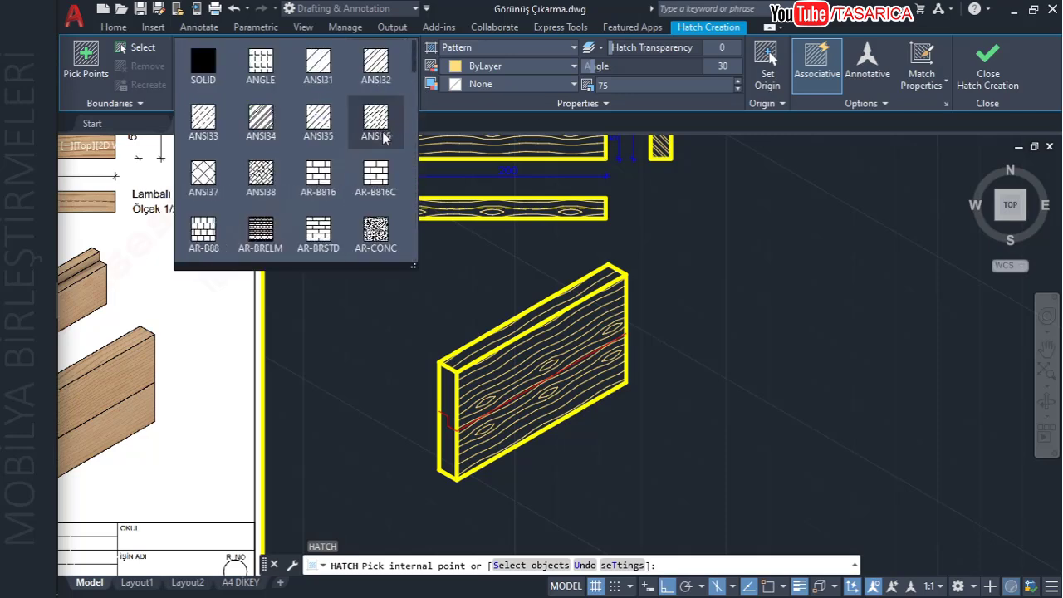
pyautogui.click(381, 64)
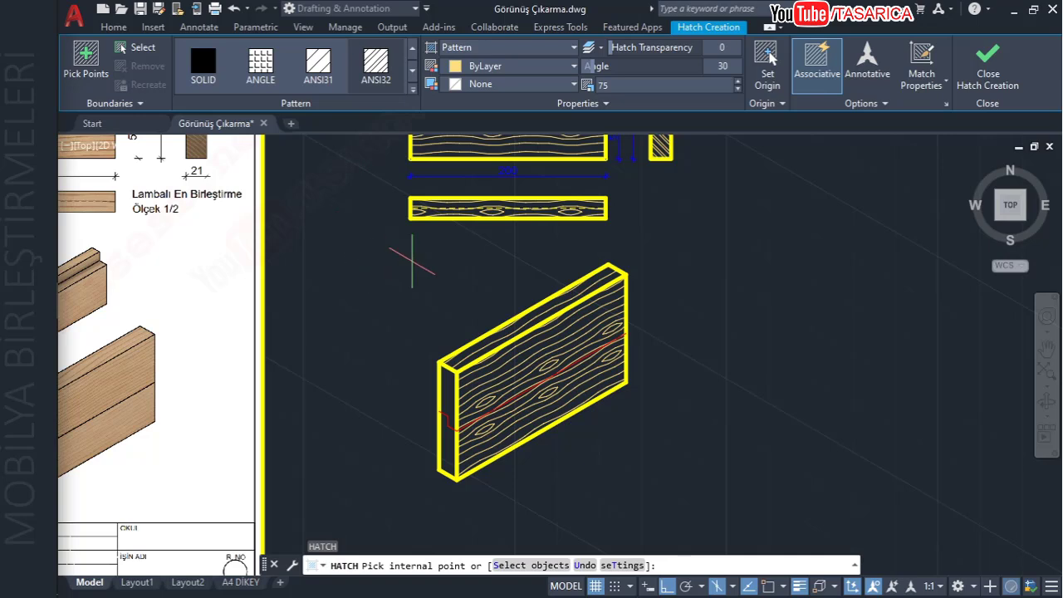
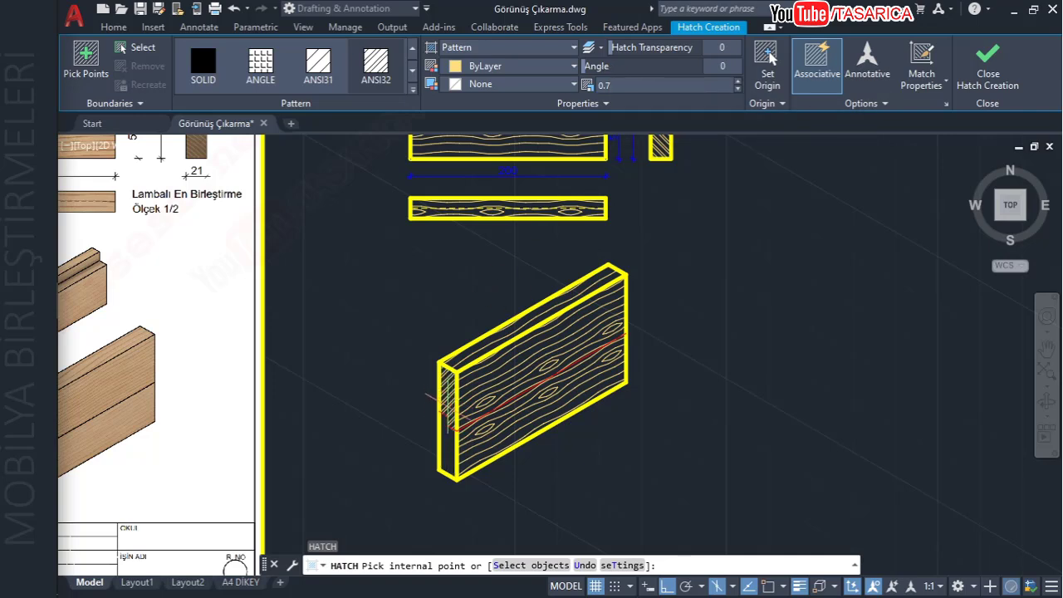
pyautogui.click(447, 433)
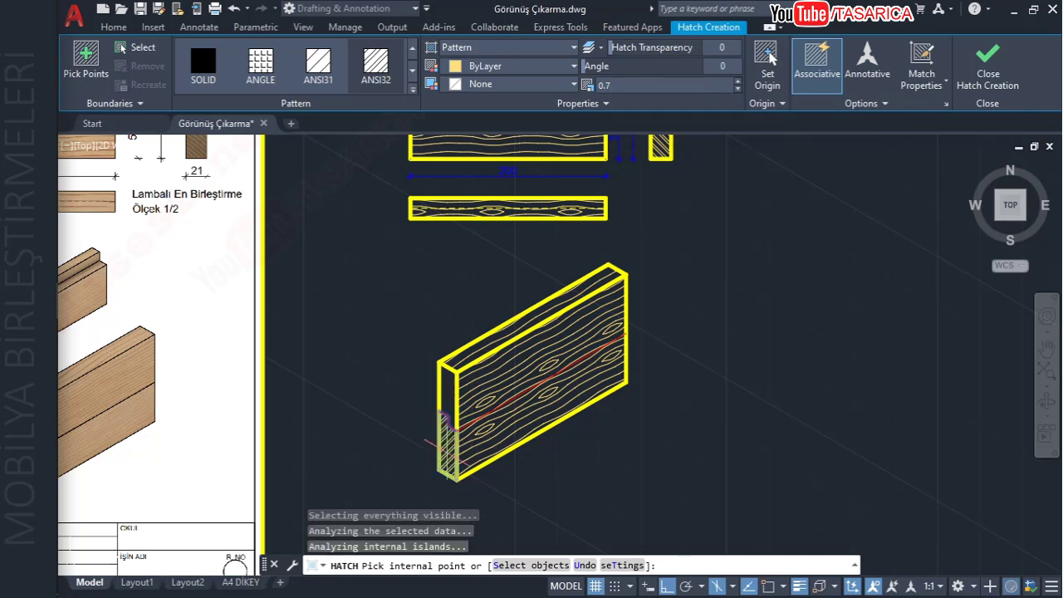
pyautogui.scroll(3, 449, 457)
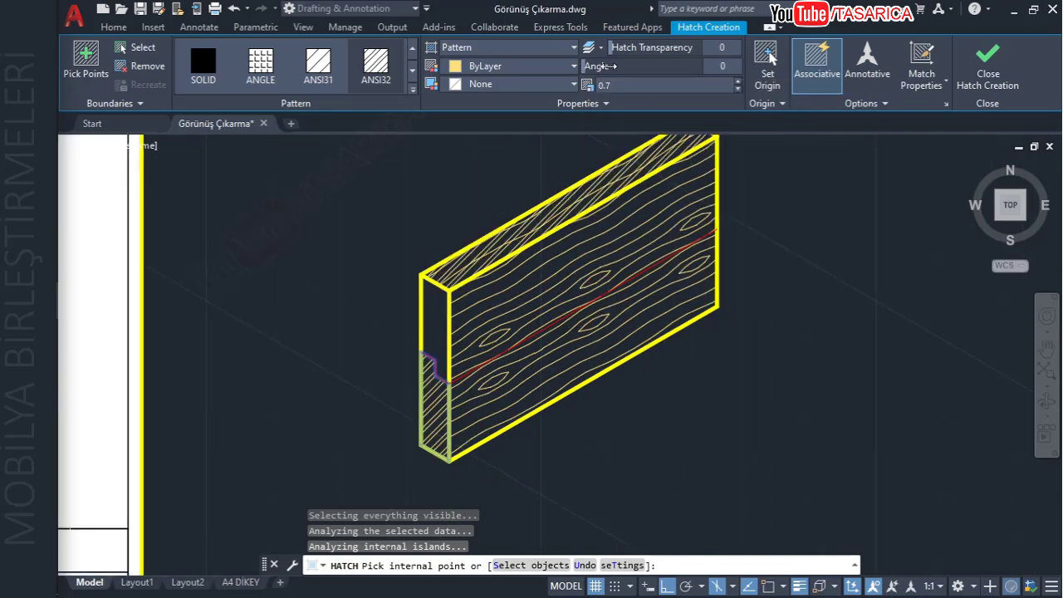
pyautogui.moveTo(602, 66); pyautogui.dragTo(572, 65)
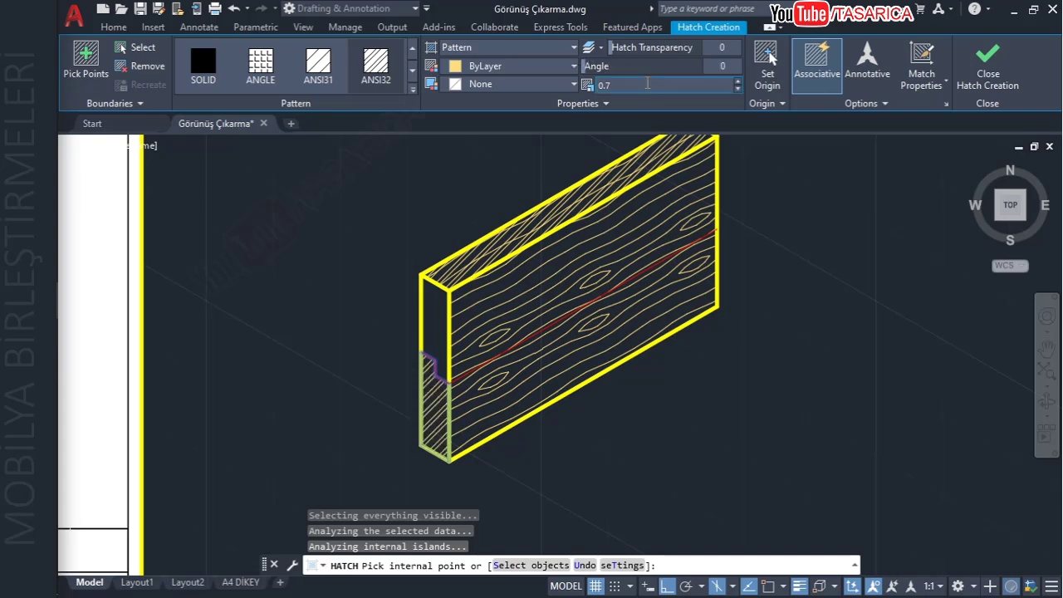
pyautogui.press('Return')
# - Hatch the upper board's end face above the stepped profile with ANSI32 at scale 0.7 and a 75° angle
pyautogui.press('Return')
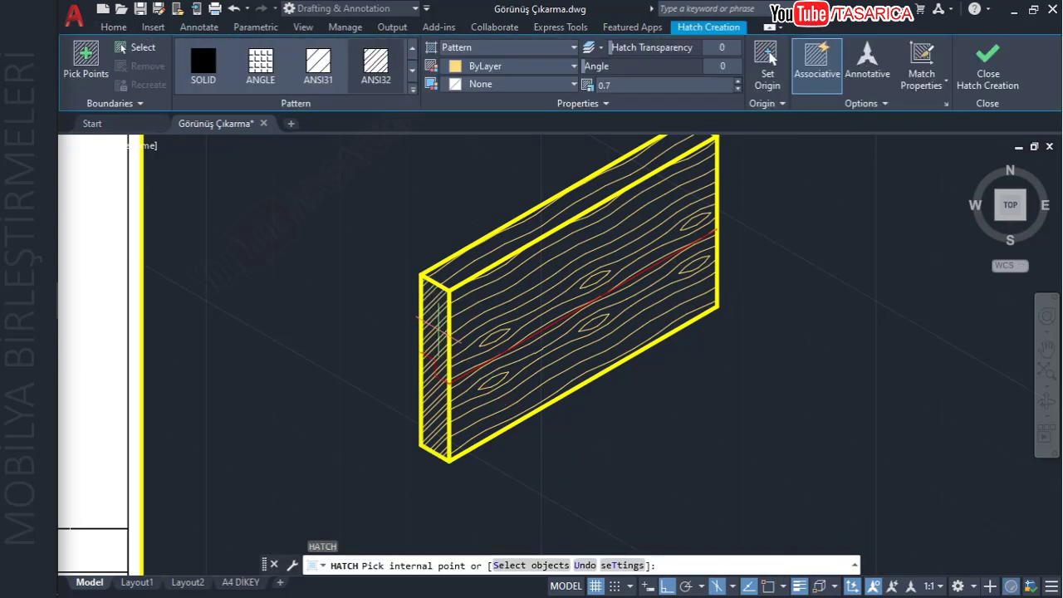
pyautogui.click(437, 334)
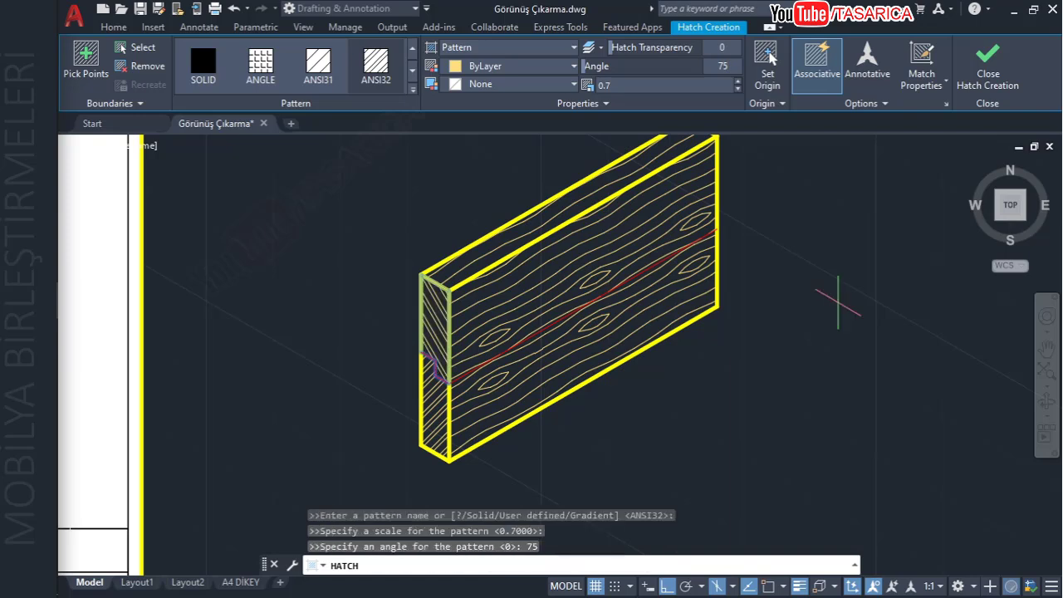
pyautogui.moveTo(610, 65); pyautogui.dragTo(615, 64)
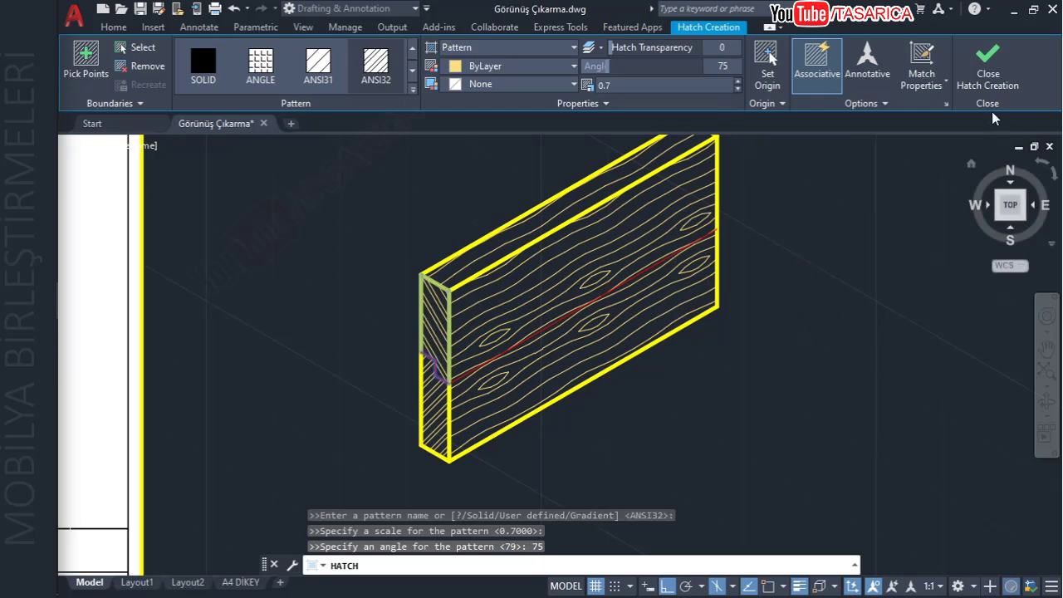
pyautogui.click(987, 64)
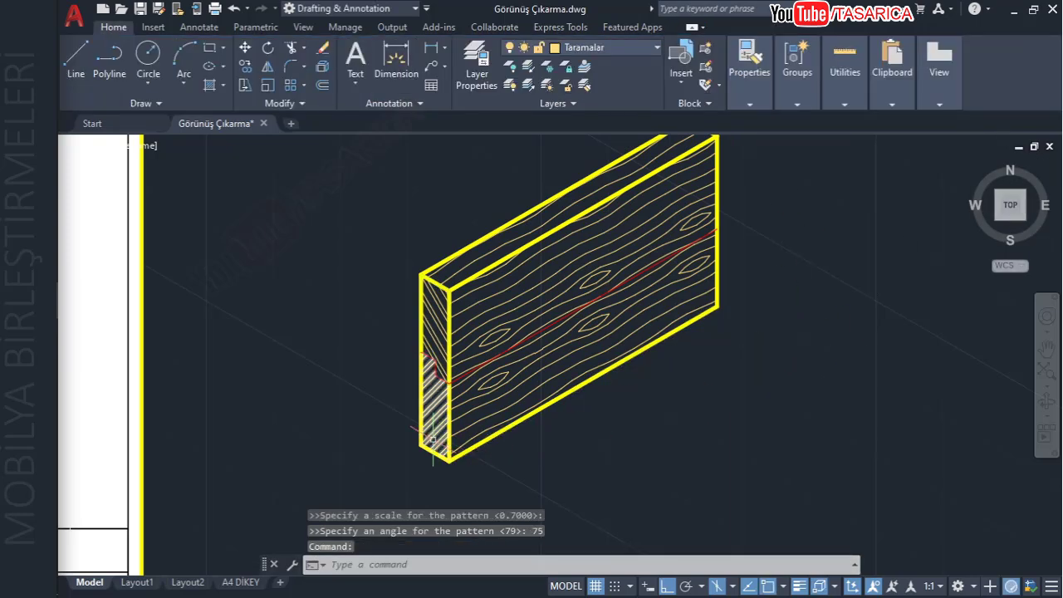
pyautogui.scroll(-3, 438, 376)
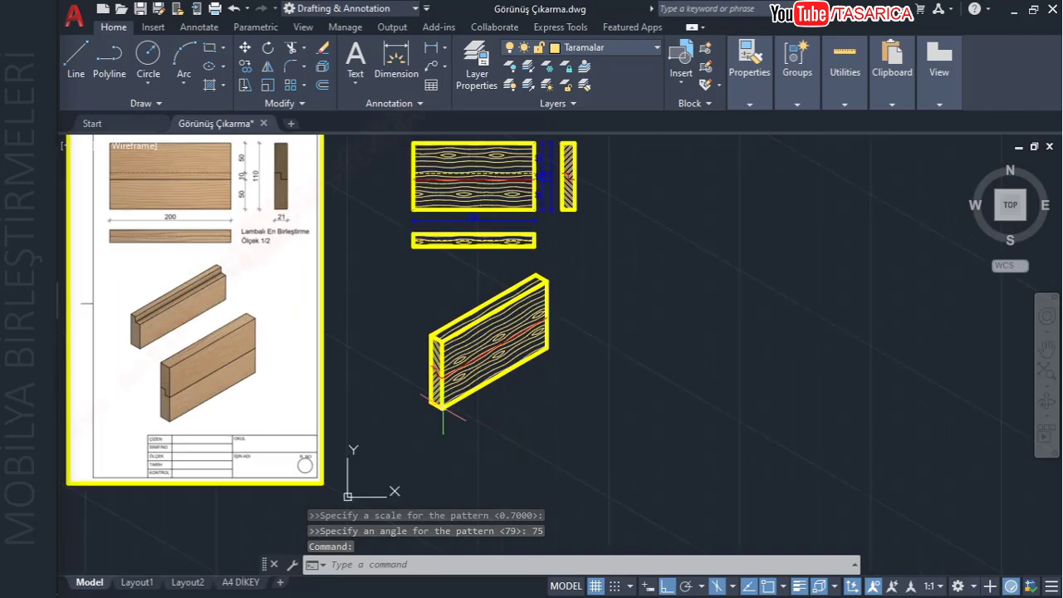
pyautogui.scroll(3, 408, 311)
pyautogui.scroll(-2, 420, 291)
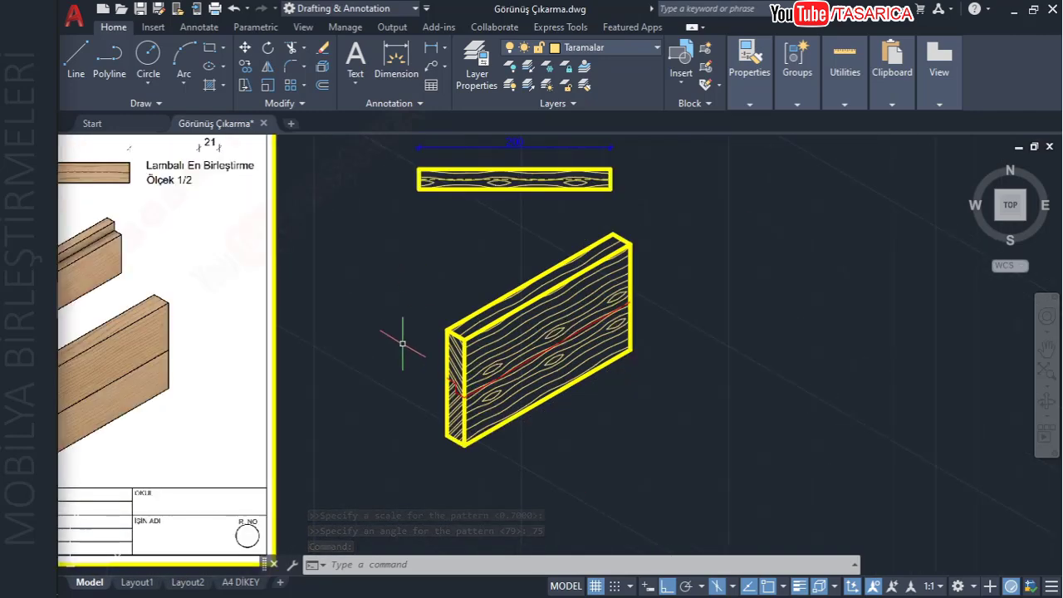
pyautogui.scroll(5, 413, 439)
pyautogui.scroll(-2, 413, 441)
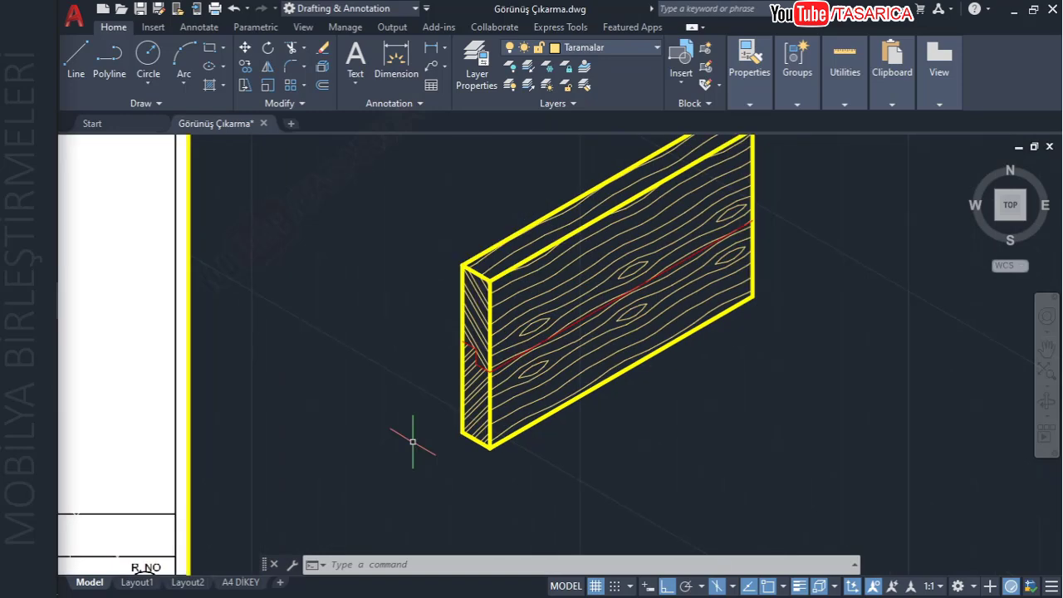
pyautogui.scroll(-3, 734, 416)
pyautogui.scroll(-3, 644, 308)
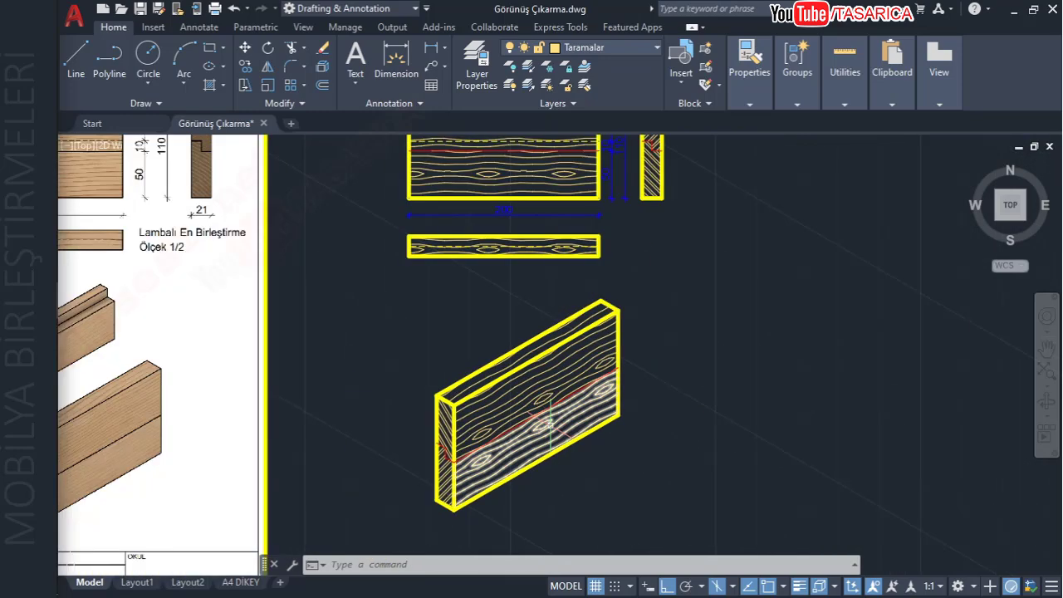
# - Save the drawing with its finished hatches
pyautogui.scroll(2, 644, 308)
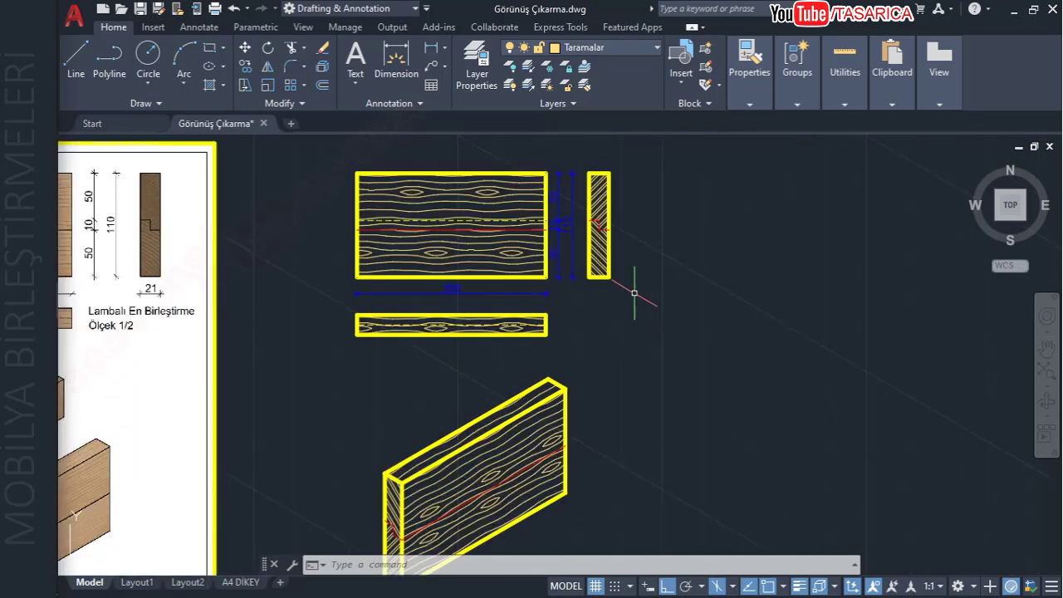
pyautogui.click(140, 9)
pyautogui.scroll(2, 617, 351)
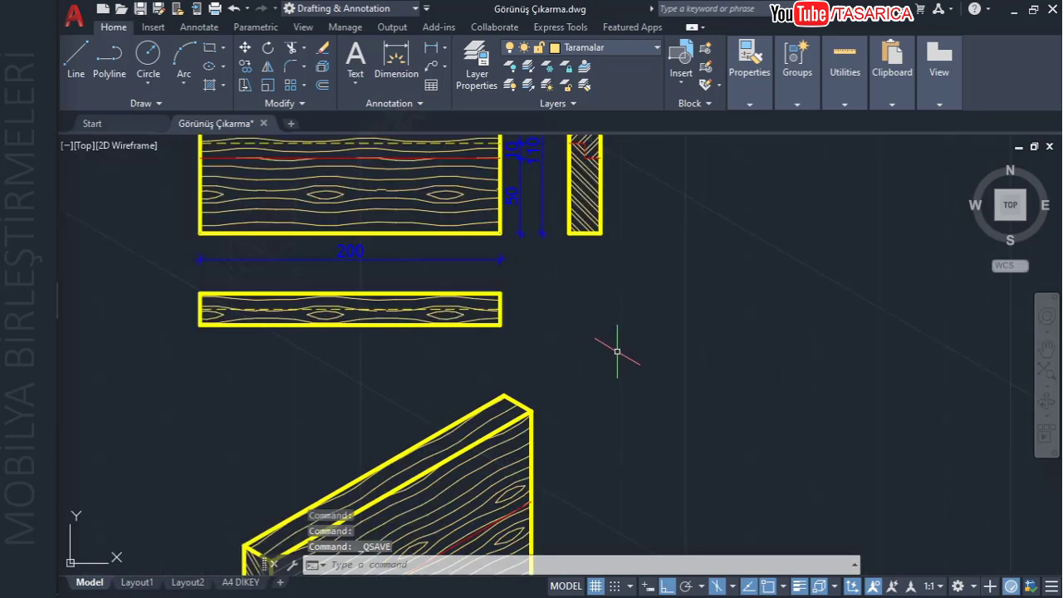
# - On the Yazılar layer, add the two-line multiline text "LAMBALI EN BİRLEŞTİRME" and "ÖLÇEK 1/2" beside the top view below the front view
pyautogui.scroll(-2, 608, 360)
pyautogui.click(603, 47)
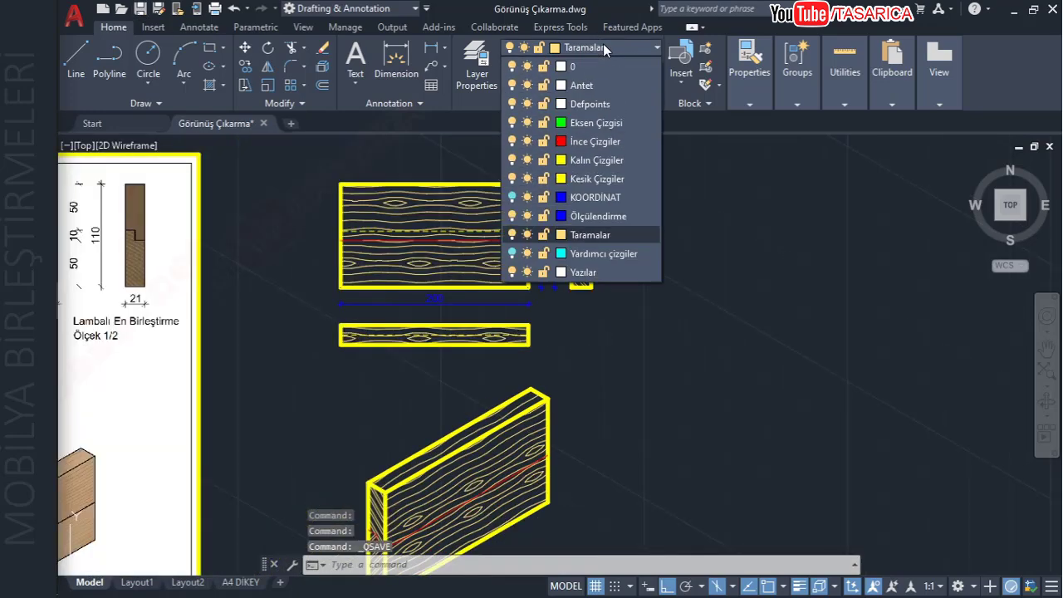
pyautogui.click(604, 272)
pyautogui.click(357, 60)
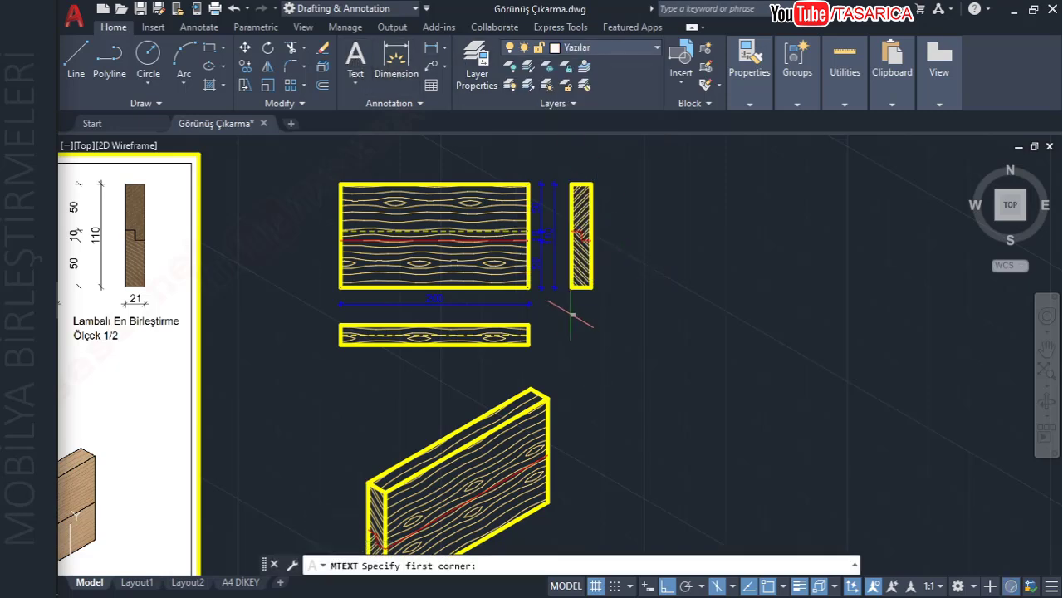
pyautogui.scroll(2, 571, 315)
pyautogui.click(532, 330)
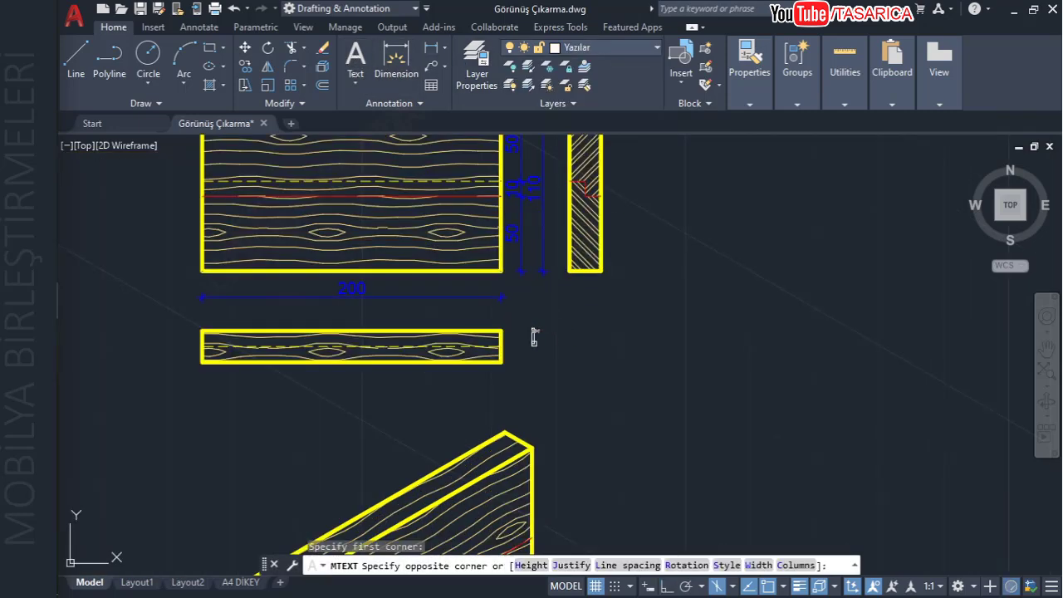
pyautogui.click(652, 384)
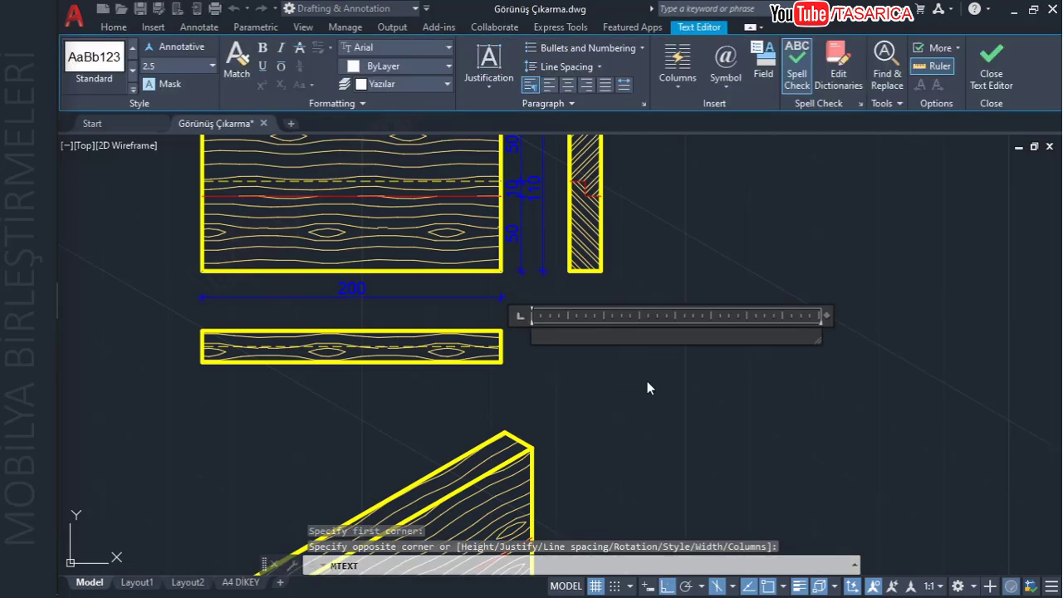
pyautogui.write('LAMBALI ')
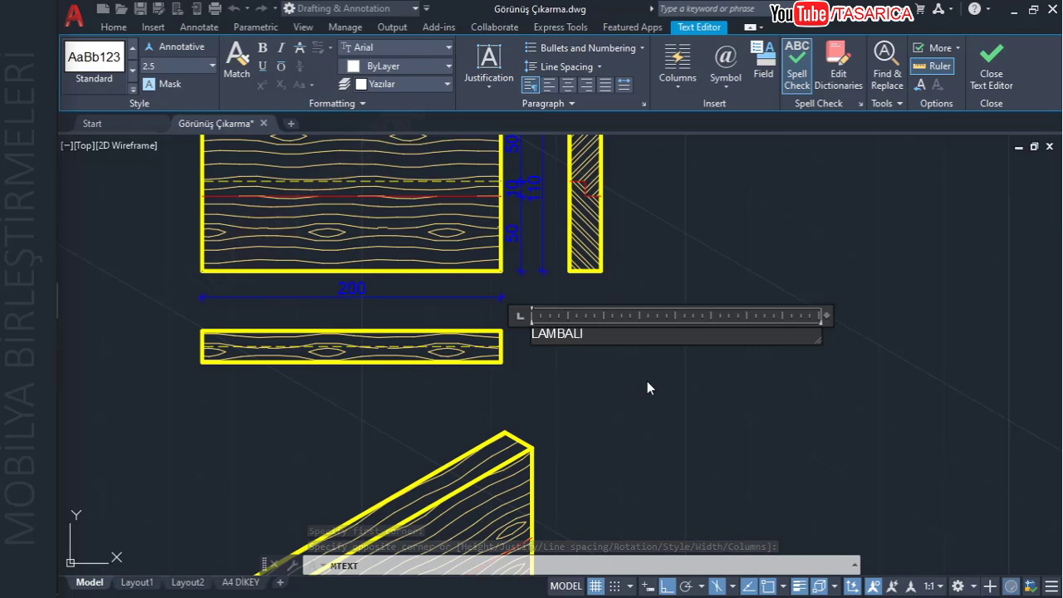
pyautogui.write('EN BİRLEŞTİRME')
pyautogui.press('Return')
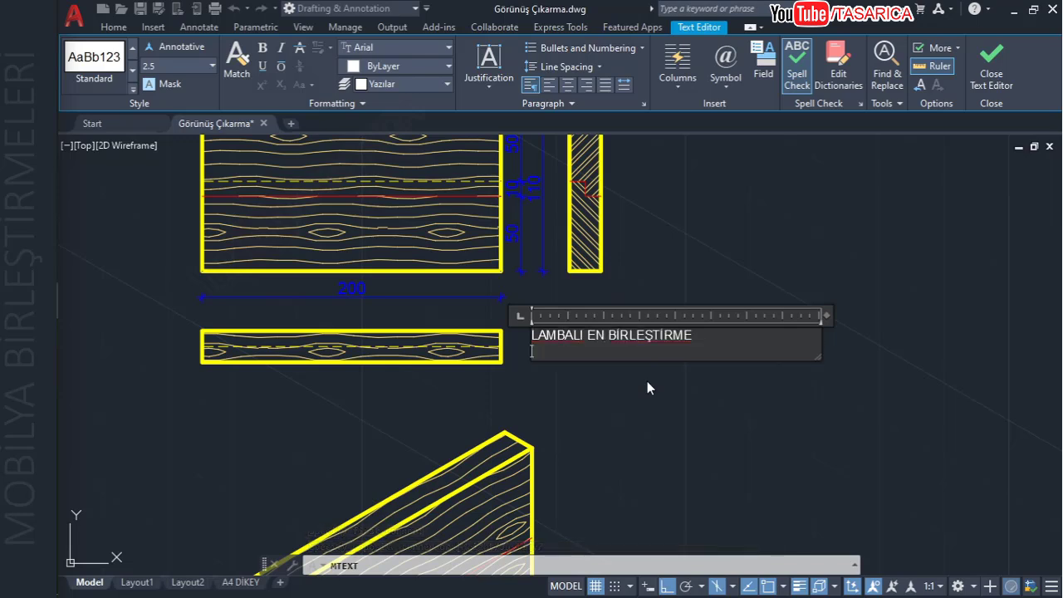
pyautogui.write('ÖLÇ')
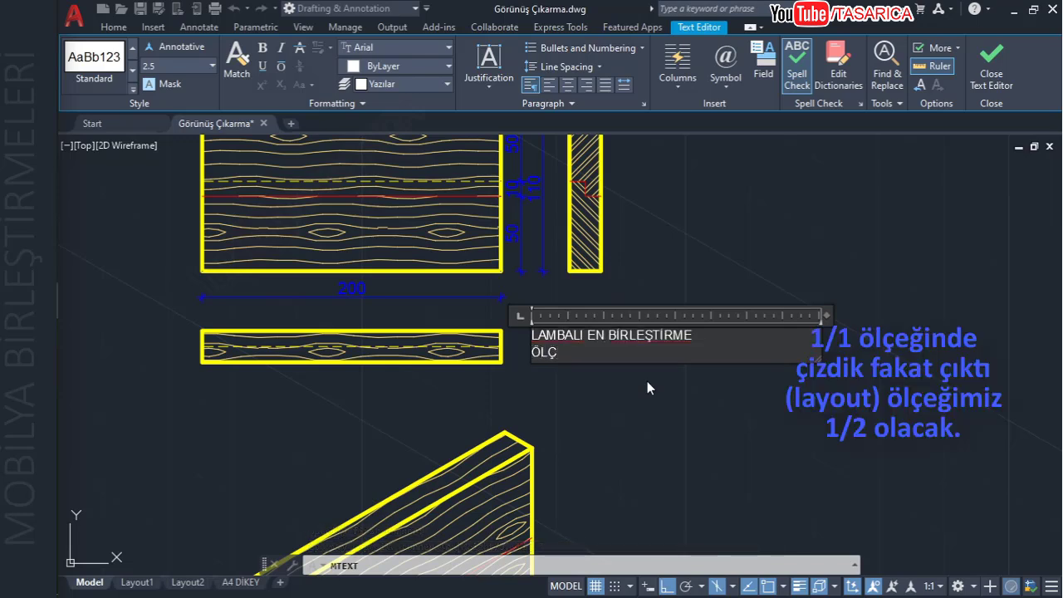
pyautogui.write('EK 1/2')
pyautogui.click(647, 382)
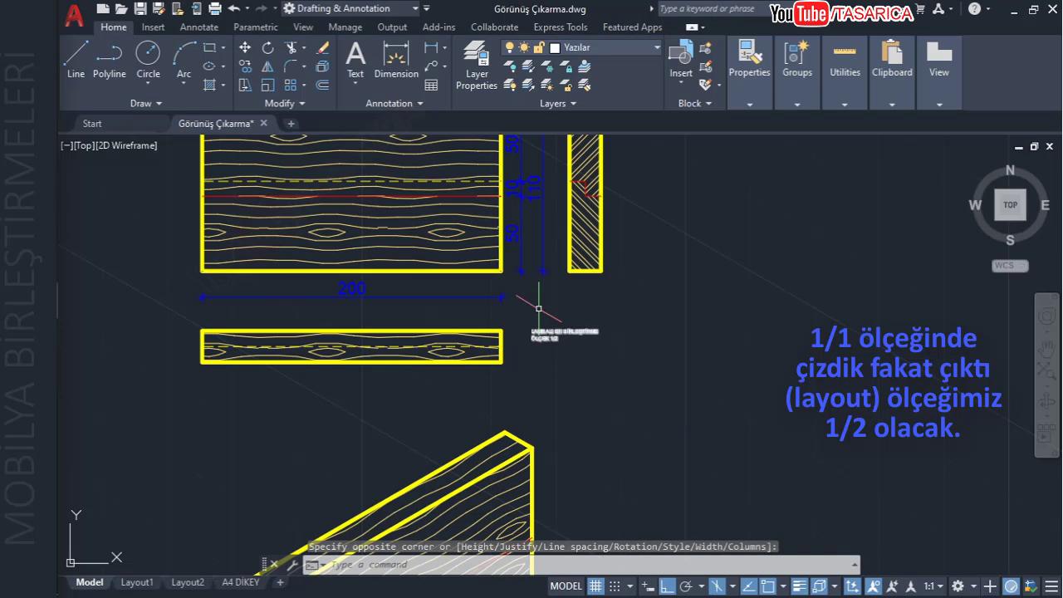
# - Set the text height of the whole joint title and scale note to 5
pyautogui.click(566, 335)
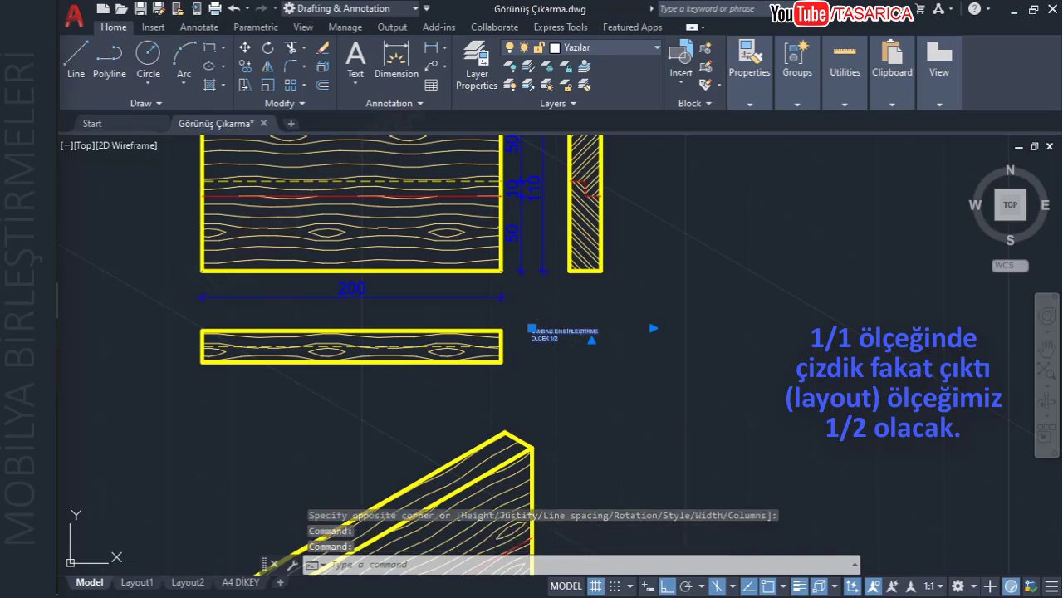
pyautogui.doubleClick(554, 332)
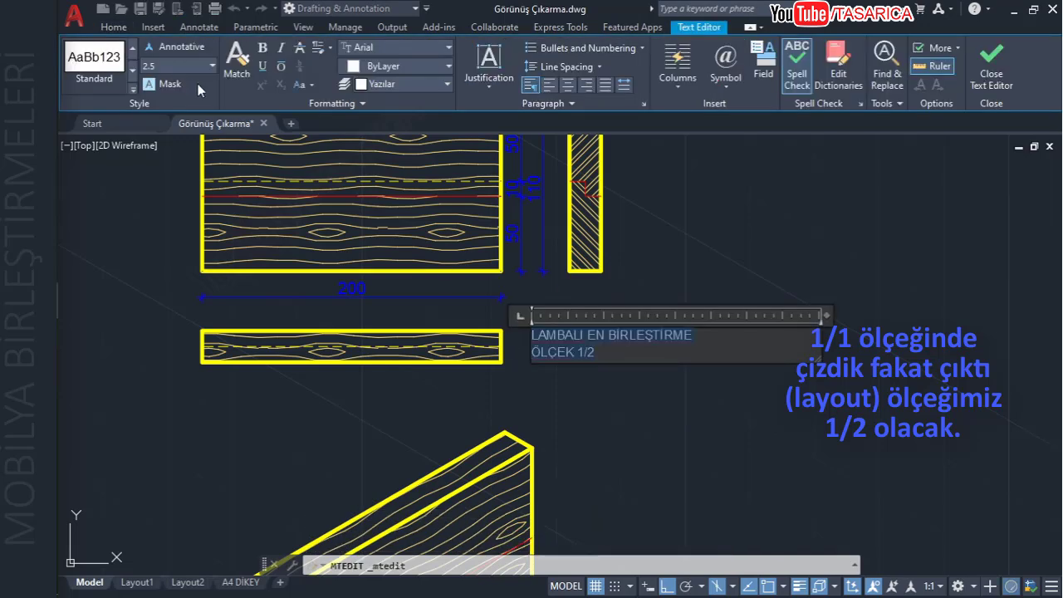
pyautogui.click(160, 66)
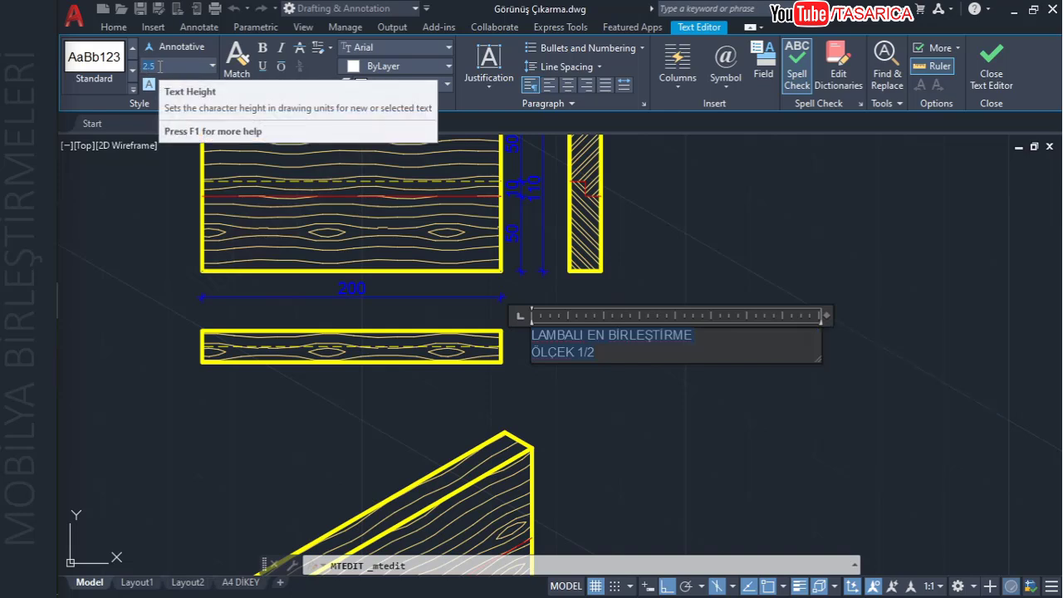
pyautogui.write('5')
pyautogui.press('Return')
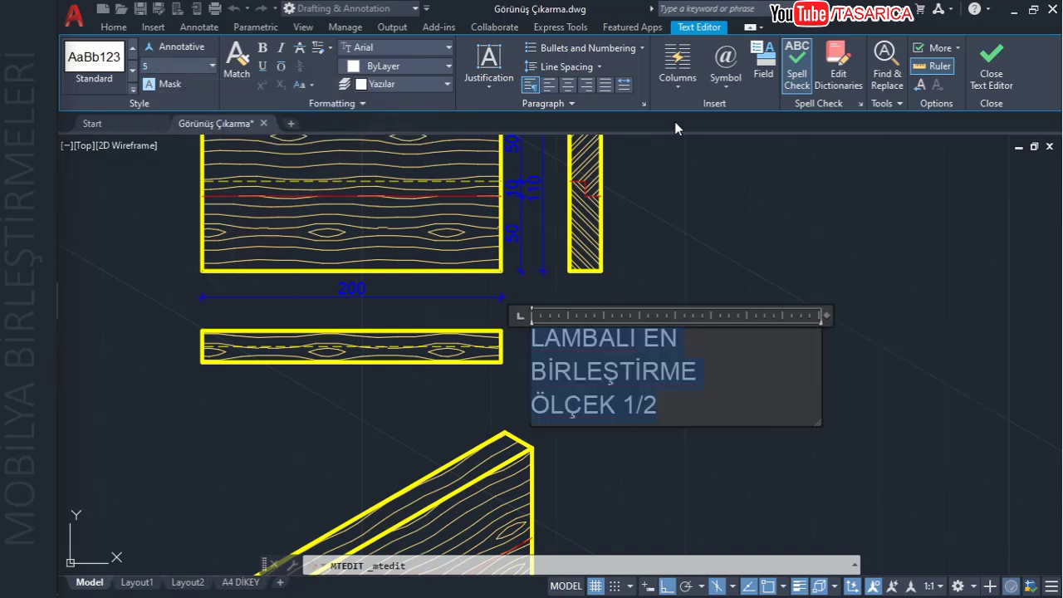
pyautogui.click(990, 75)
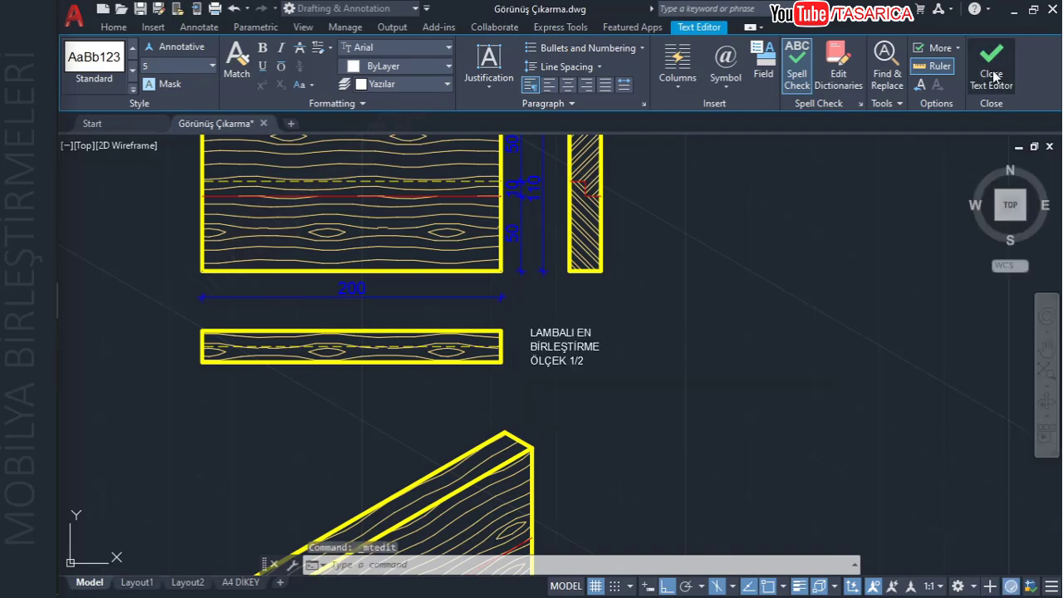
# - Widen the note's text frame so the joint title fits on one line
pyautogui.click(563, 346)
pyautogui.click(653, 328)
pyautogui.click(682, 328)
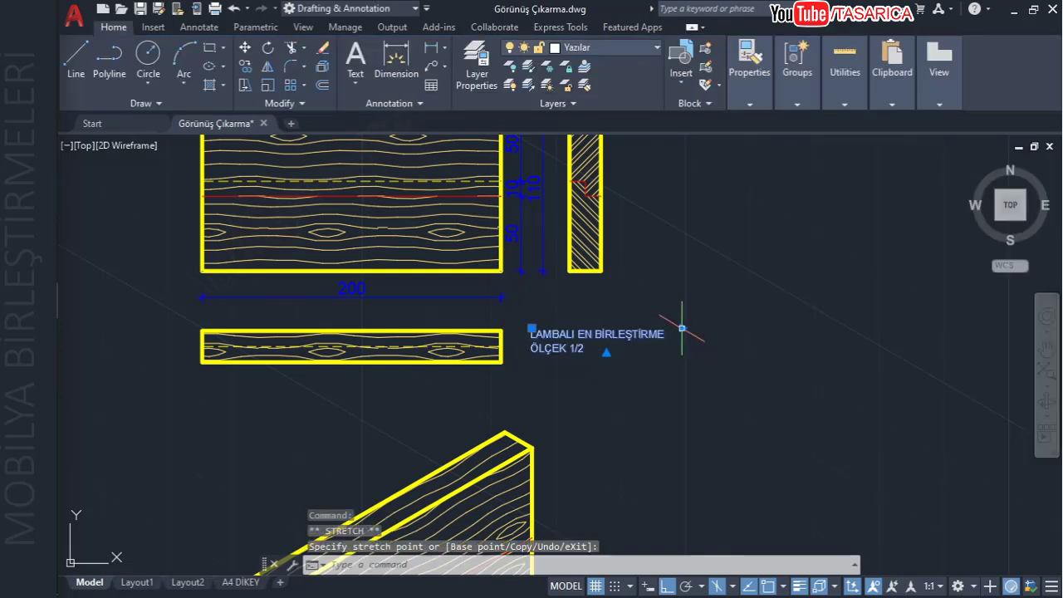
# - Switch isometric drafting back to orthographic and move the note close to the end of the narrow top view, level with it
pyautogui.click(532, 329)
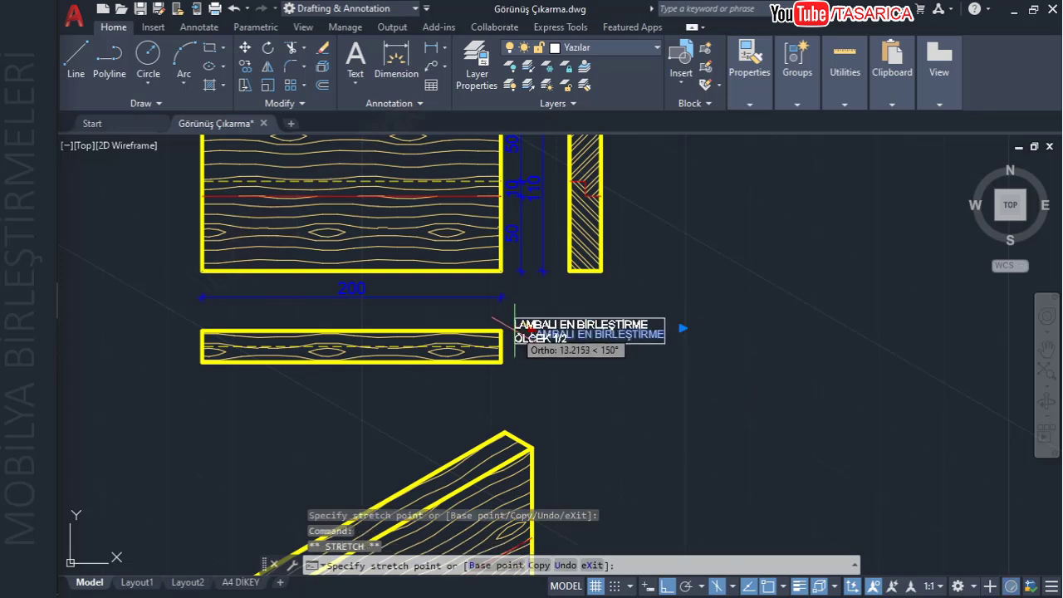
pyautogui.click(513, 318)
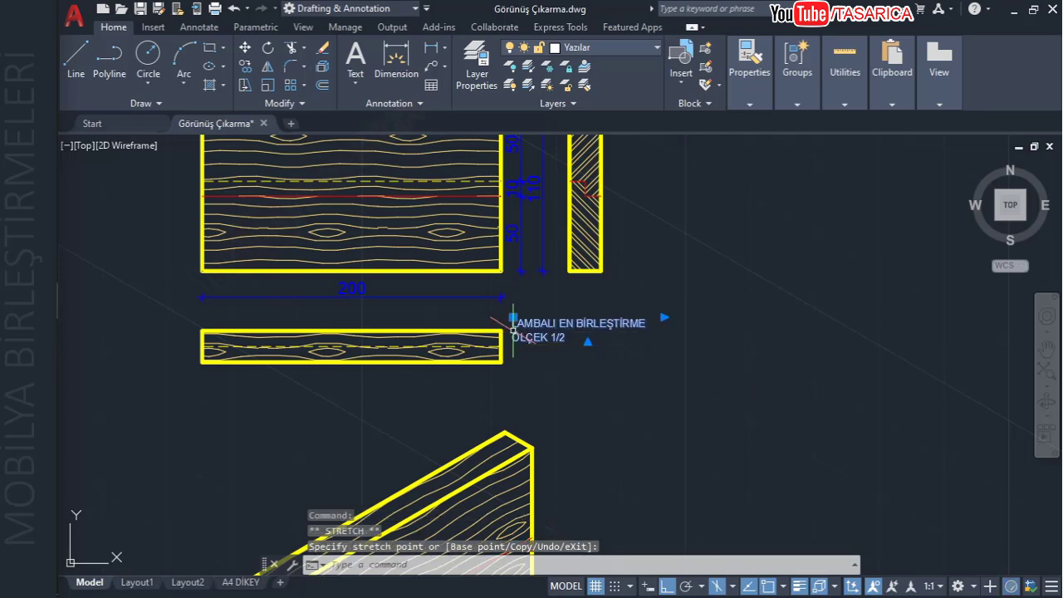
pyautogui.click(726, 588)
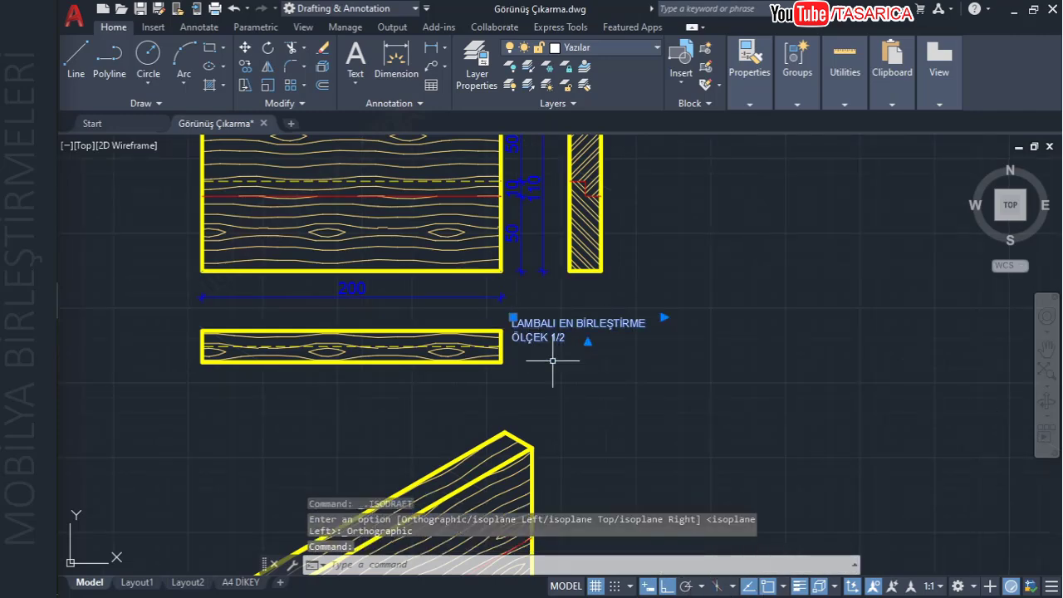
pyautogui.scroll(4, 507, 327)
pyautogui.click(524, 366)
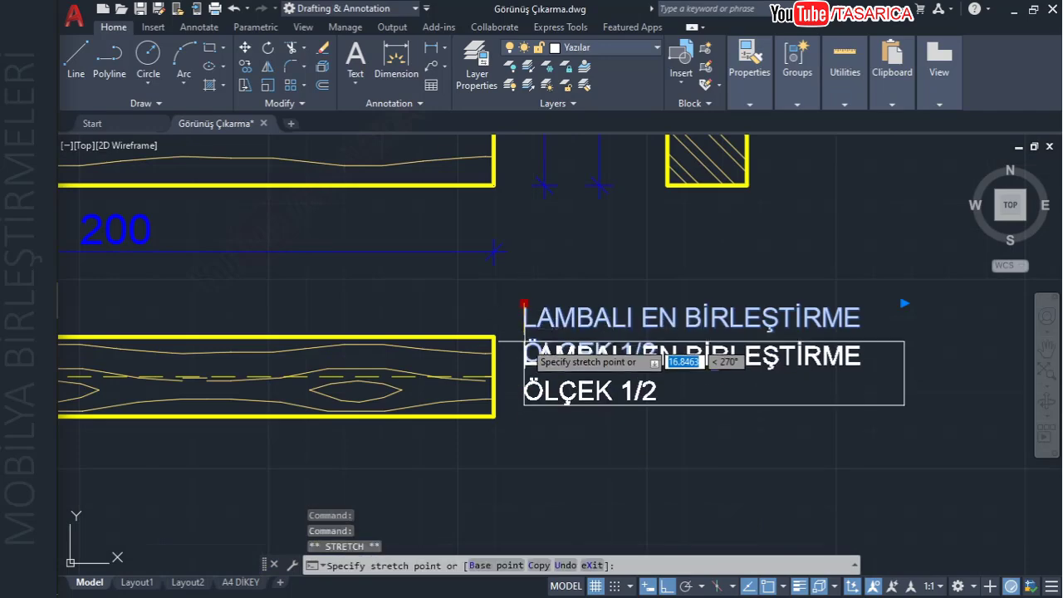
pyautogui.click(524, 333)
pyautogui.scroll(-6, 643, 382)
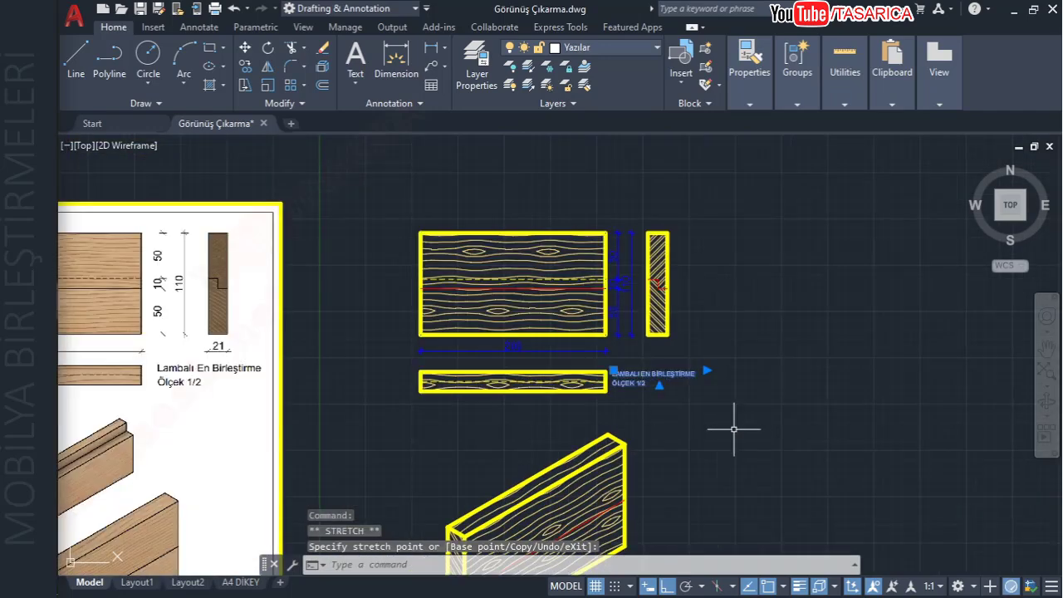
pyautogui.press('Escape')
# - Save the drawing with the title note in place
pyautogui.scroll(-4, 623, 299)
pyautogui.scroll(4, 582, 349)
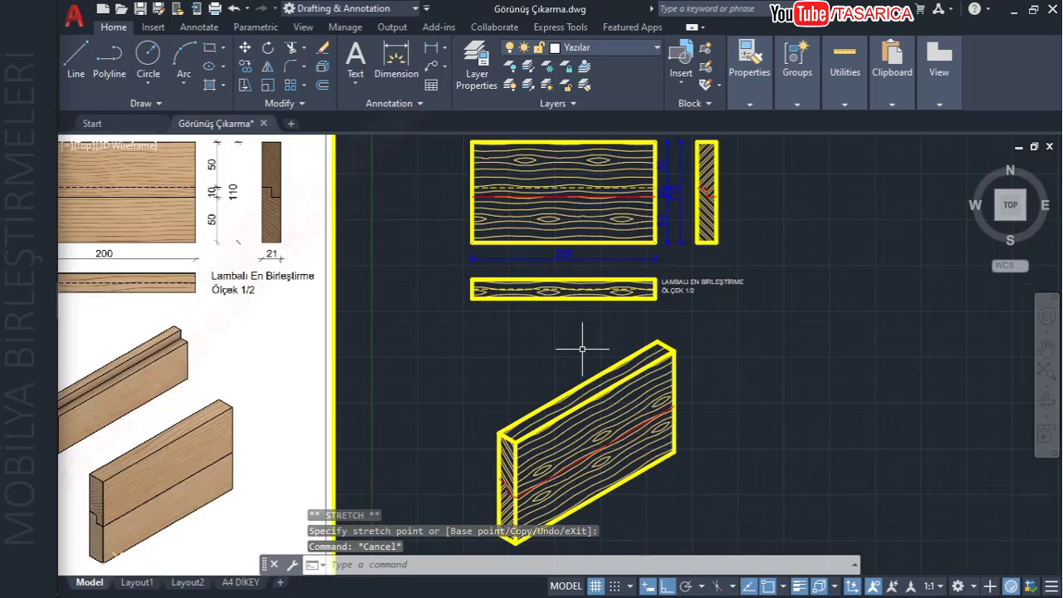
pyautogui.hotkey('ctrl', 's')
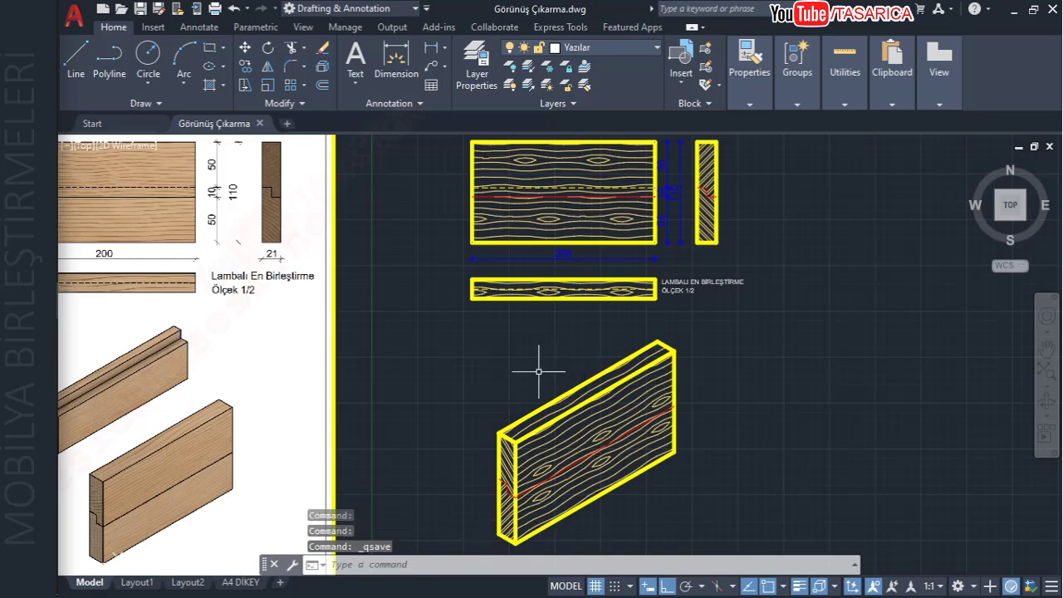
# - In the A4 DİKEY layout, create a rectangular viewport from the frame's upper-left corner to its right edge beside the R. NO circle
pyautogui.scroll(-3, 541, 365)
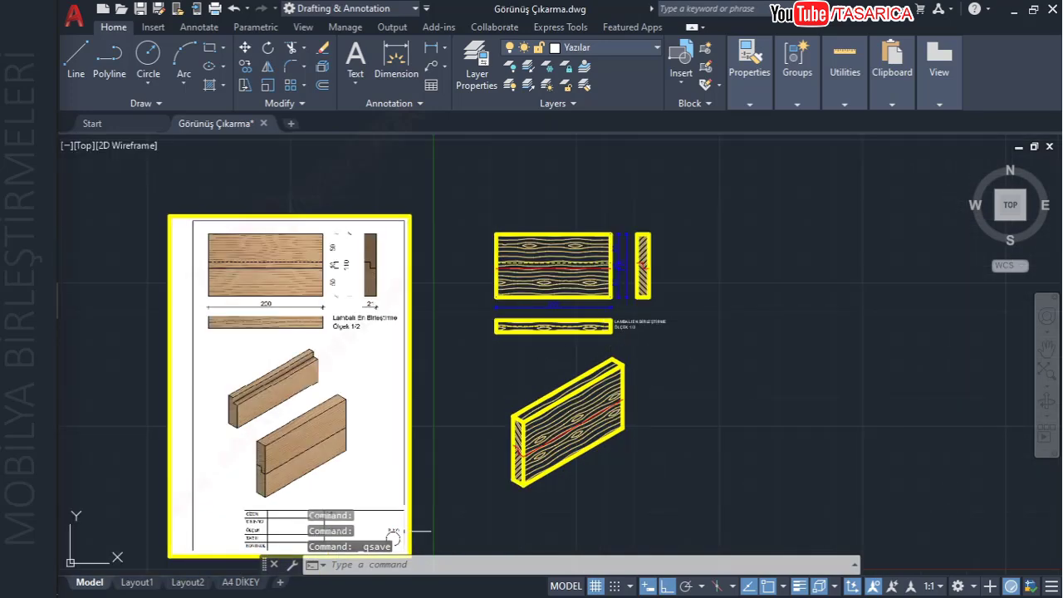
pyautogui.click(240, 582)
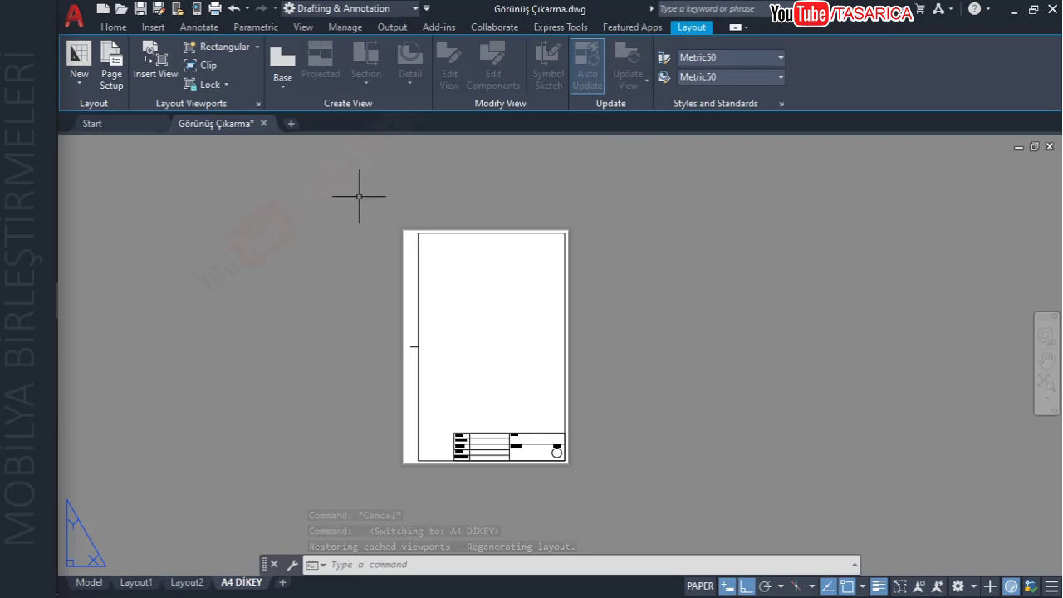
pyautogui.click(216, 48)
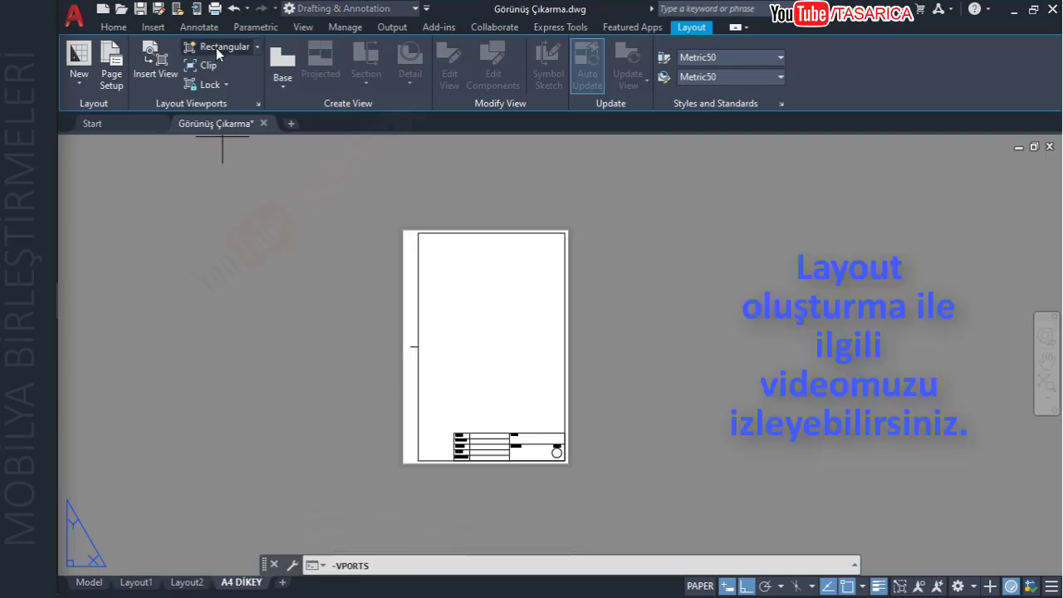
pyautogui.click(418, 233)
pyautogui.scroll(4, 547, 472)
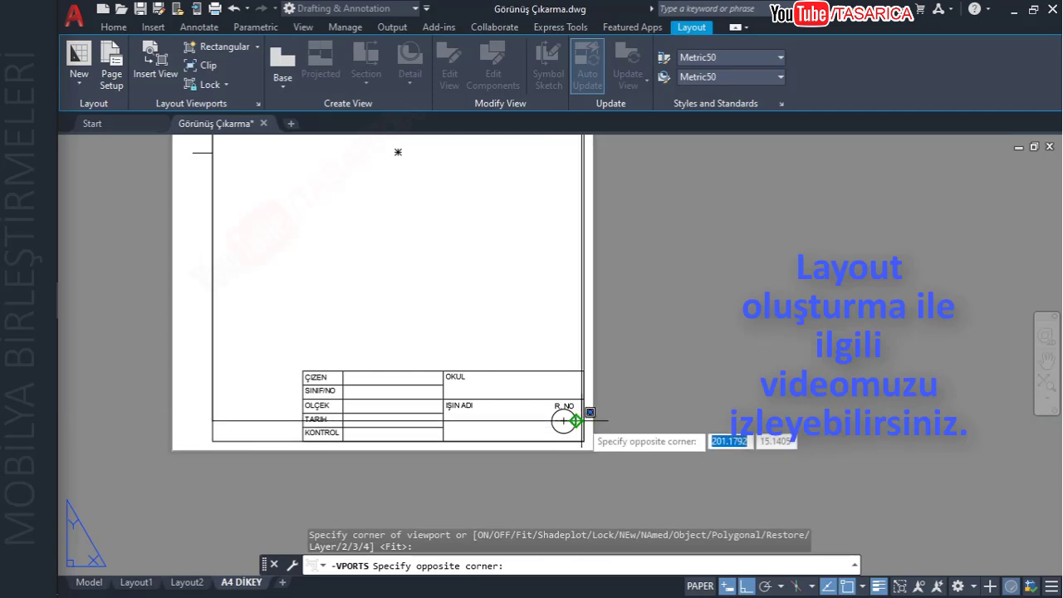
pyautogui.click(583, 420)
pyautogui.scroll(-2, 648, 470)
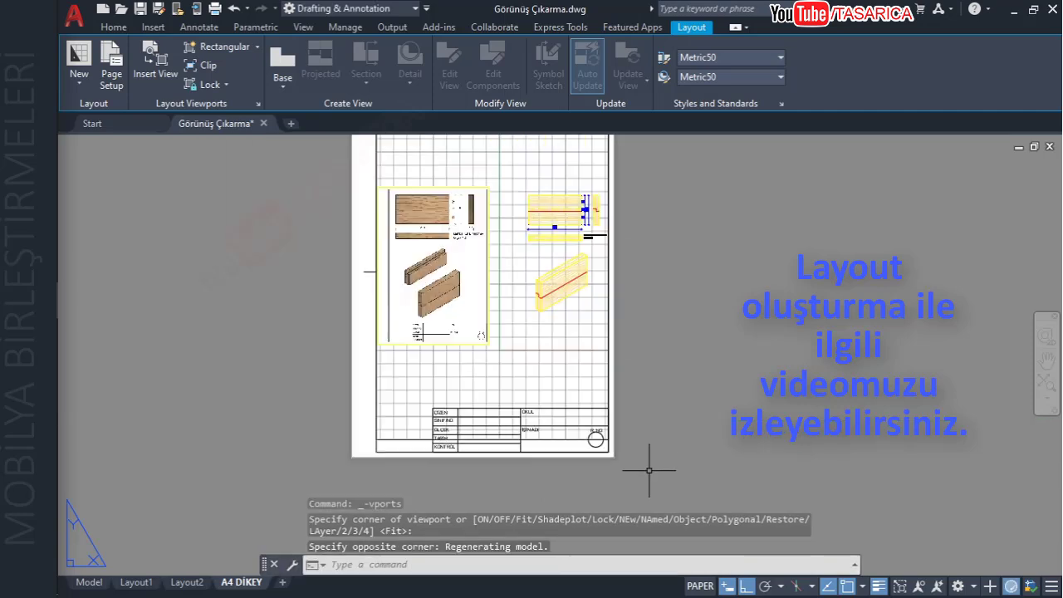
# - Set the viewport scale to 1:2, pan the joint views and perspective into the sheet frame, and return to paper space
pyautogui.doubleClick(514, 334)
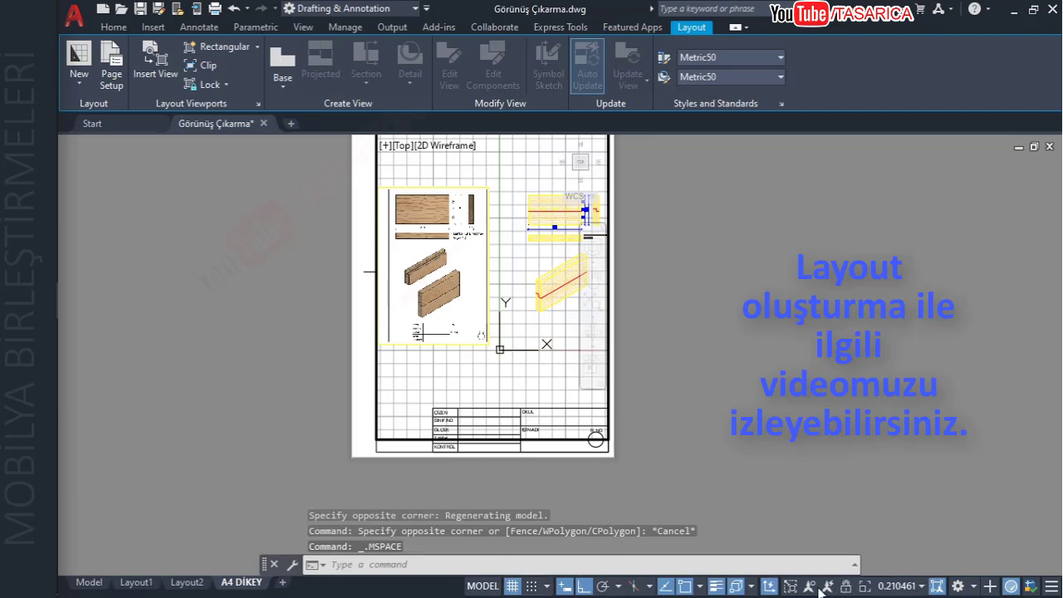
pyautogui.click(913, 586)
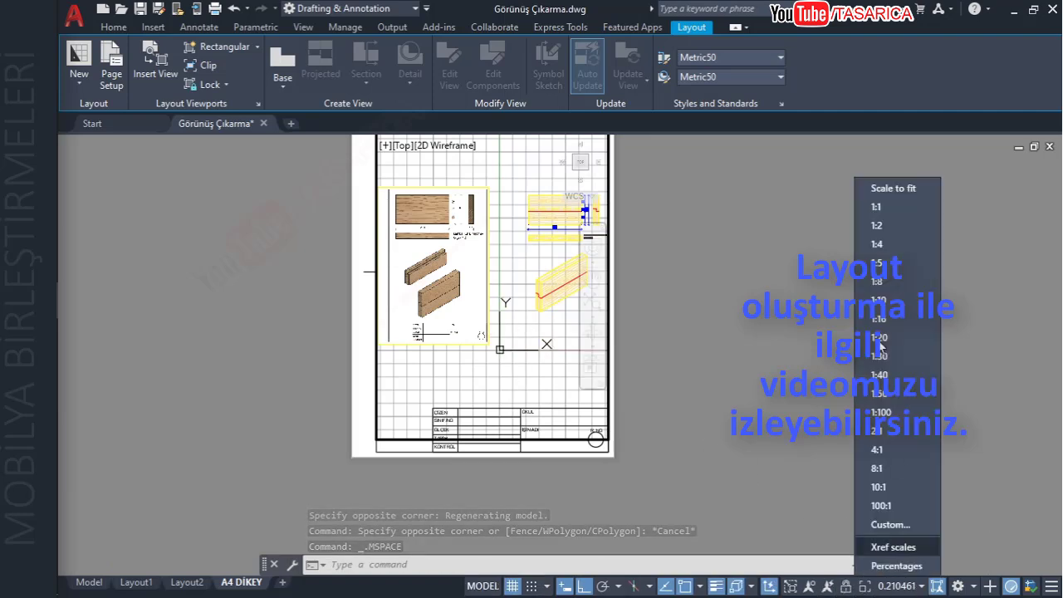
pyautogui.click(897, 225)
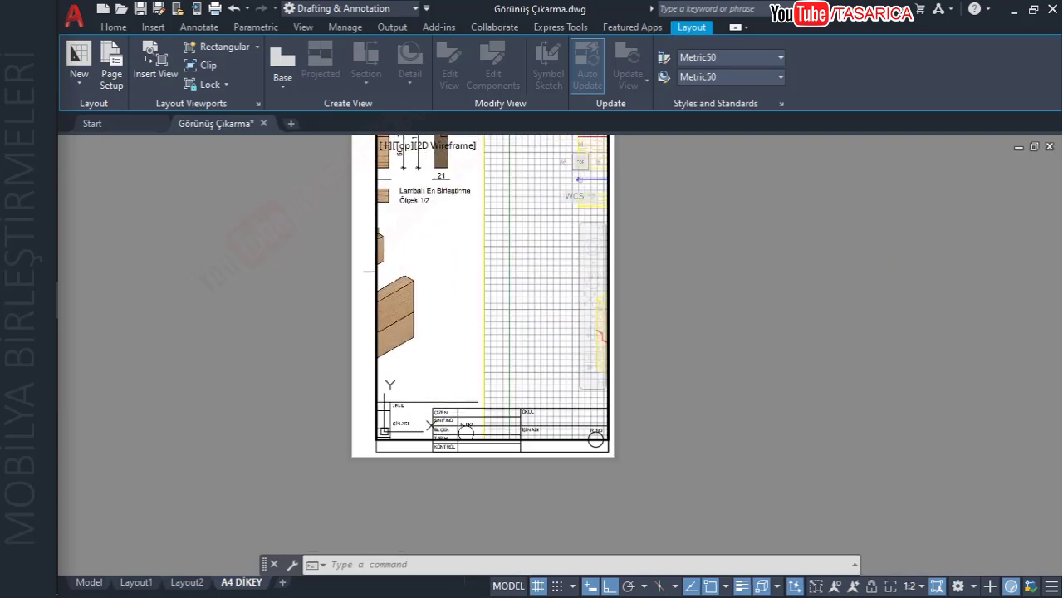
pyautogui.moveTo(494, 294); pyautogui.dragTo(363, 321, button='middle')
pyautogui.moveTo(523, 299)
pyautogui.mouseDown(button='middle')
pyautogui.moveTo(488, 369)
pyautogui.moveTo(524, 320)
pyautogui.moveTo(523, 291)
pyautogui.mouseUp(button='middle')
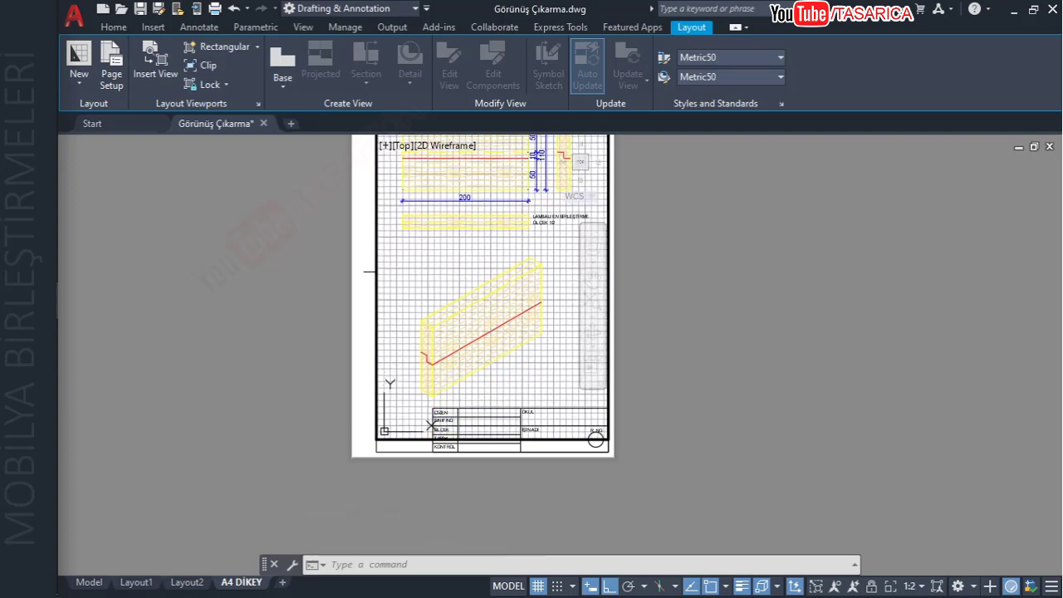
pyautogui.doubleClick(688, 328)
# - Activate the layout viewport and turn off its grid display
pyautogui.scroll(-2, 676, 400)
pyautogui.scroll(2, 664, 314)
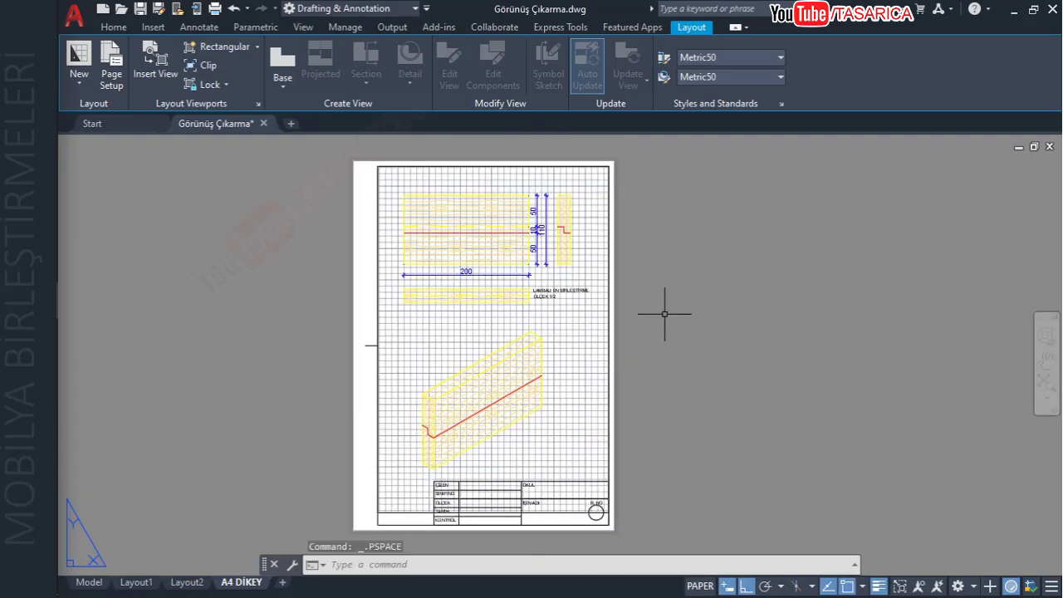
pyautogui.doubleClick(586, 428)
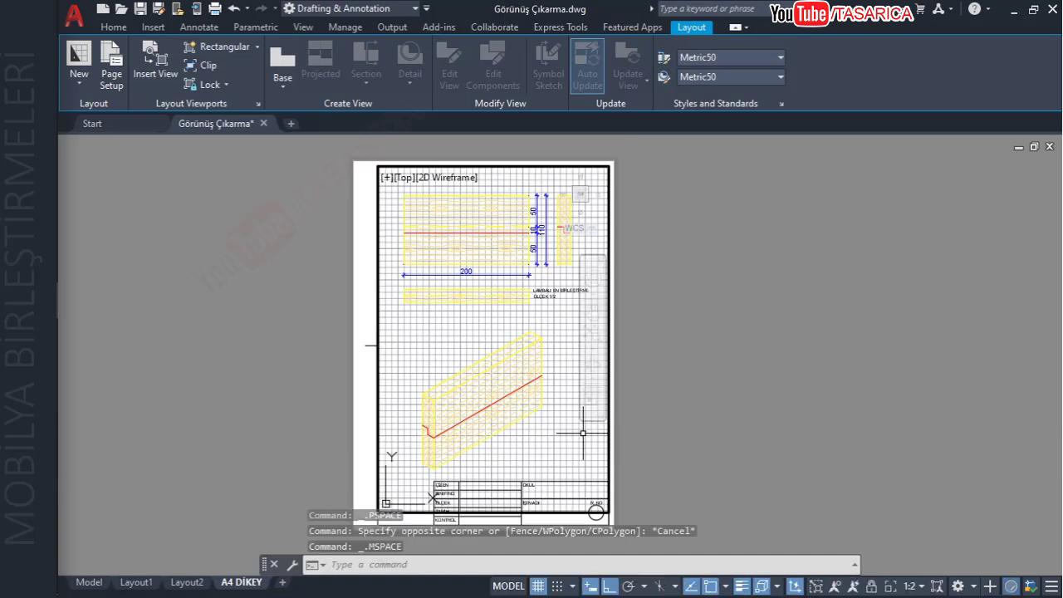
pyautogui.click(543, 588)
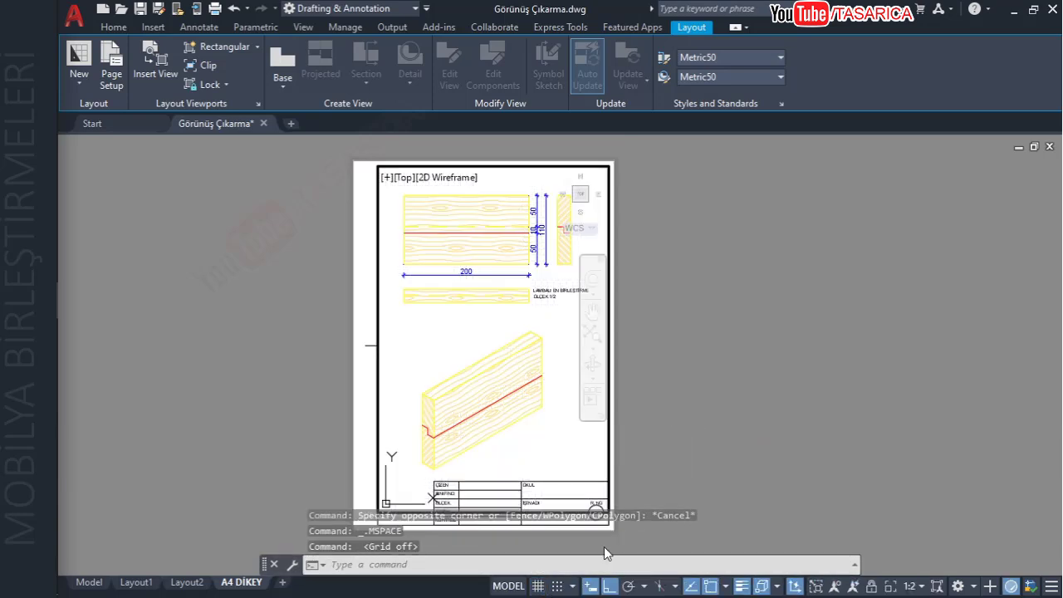
# - Lock the 1:2 viewport in the A4 DİKEY layout and return to paper space
pyautogui.doubleClick(697, 371)
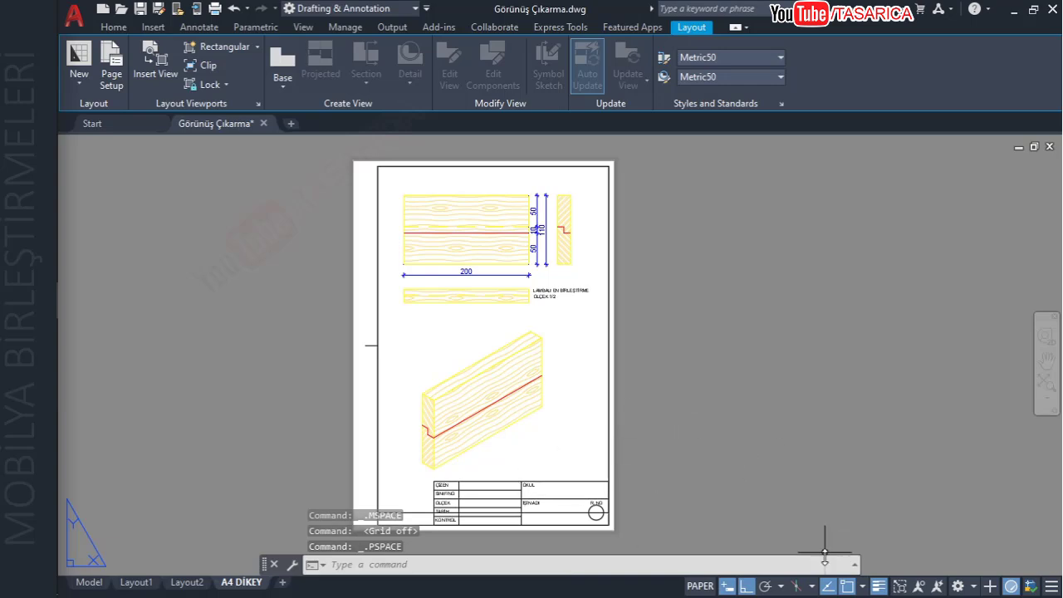
pyautogui.doubleClick(573, 432)
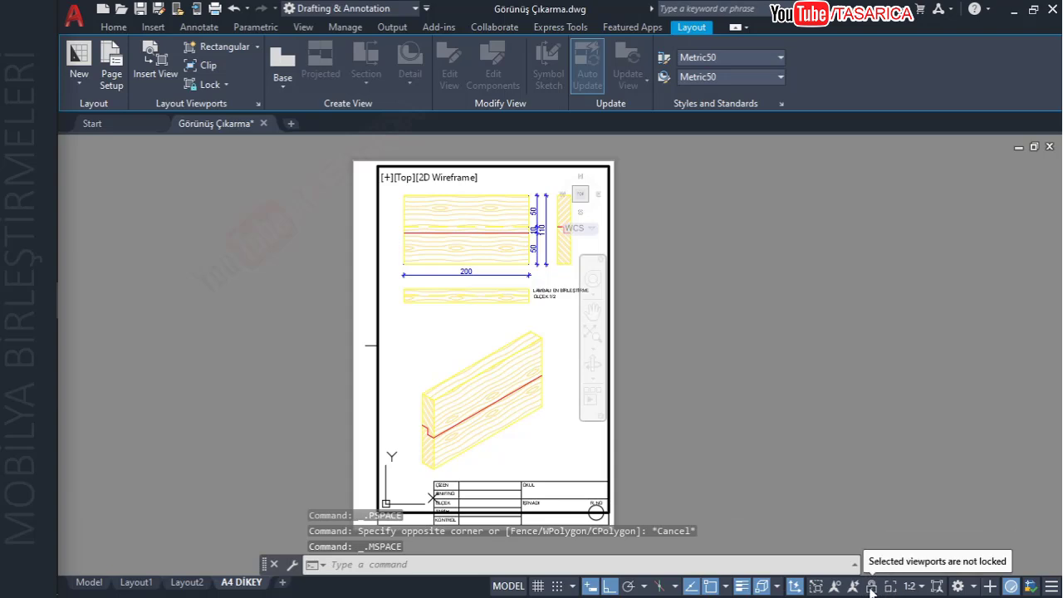
pyautogui.moveTo(448, 331); pyautogui.dragTo(493, 316, button='middle')
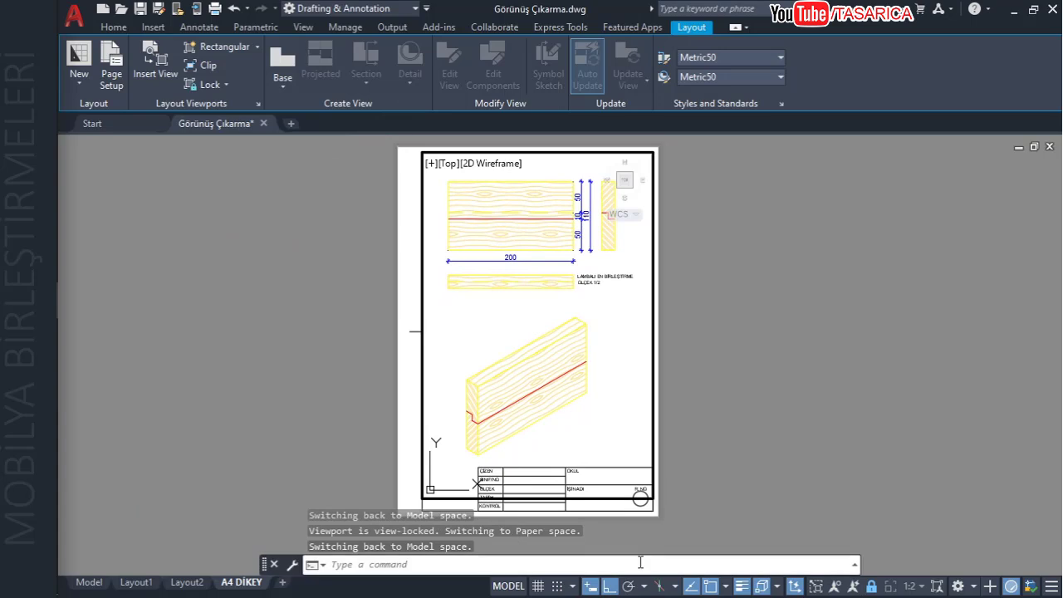
pyautogui.doubleClick(706, 485)
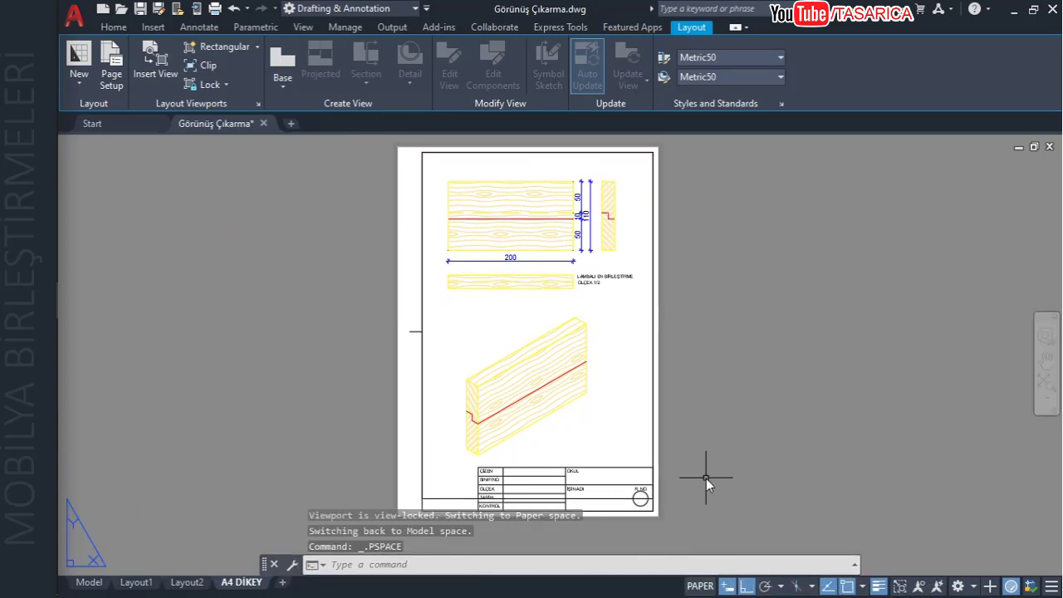
# - Move the layout viewport's border to the switched-off layer Yardımcı çizgiler and clear the selection
pyautogui.click(567, 213)
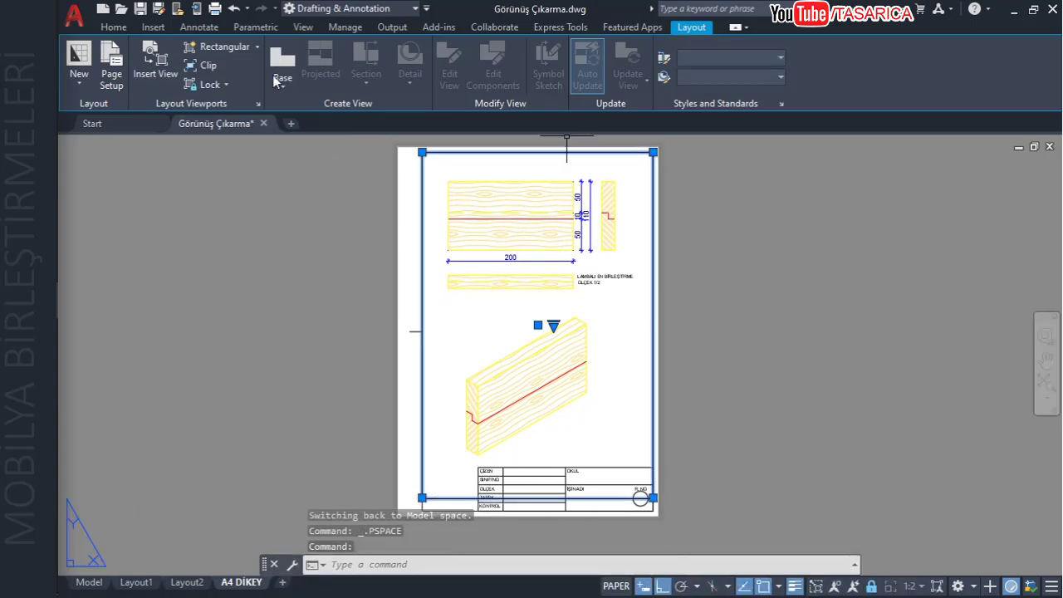
pyautogui.click(116, 27)
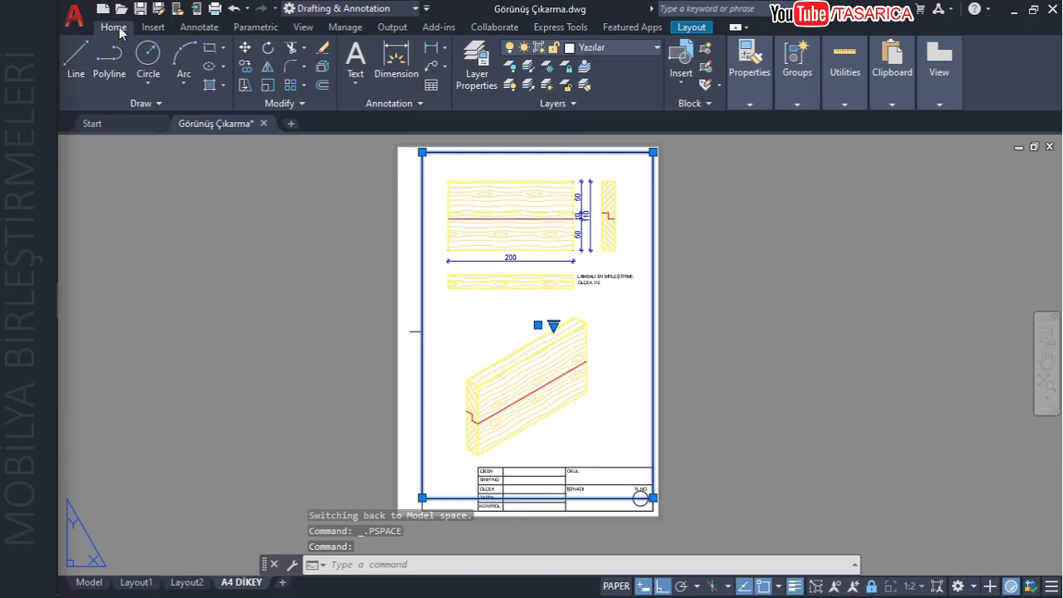
pyautogui.click(616, 47)
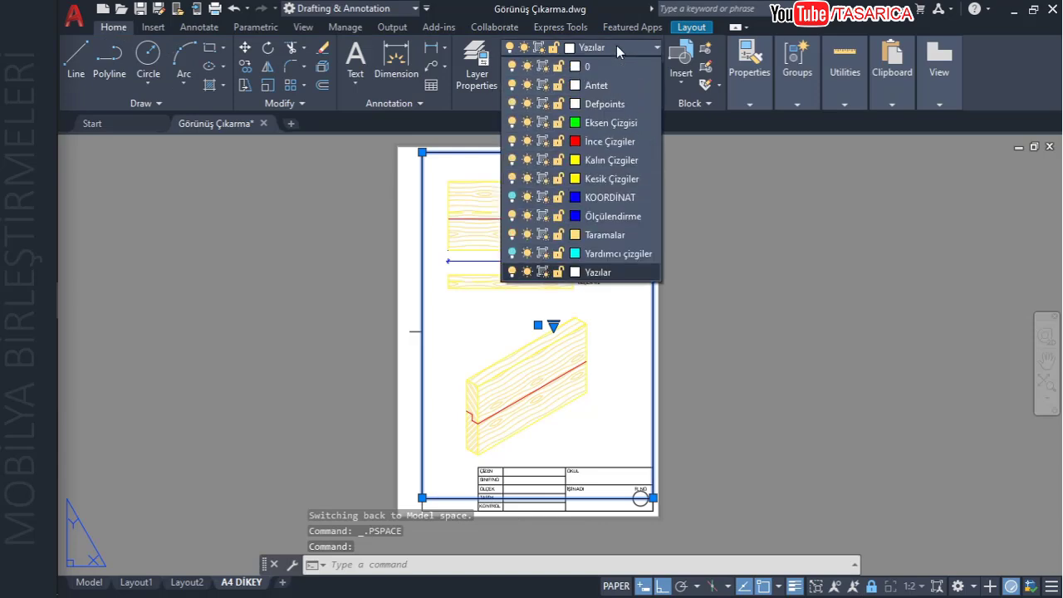
pyautogui.click(634, 252)
pyautogui.click(655, 322)
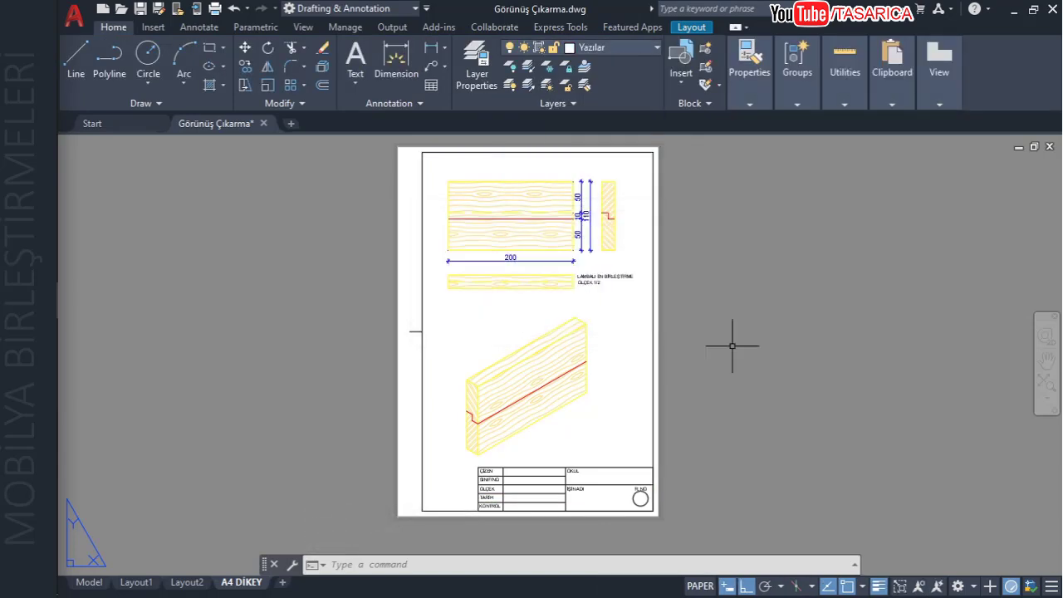
# - In model space, select all the joint views, dimensions, note and perspective, set their colour to ByBlock, and clear the selection
pyautogui.click(89, 582)
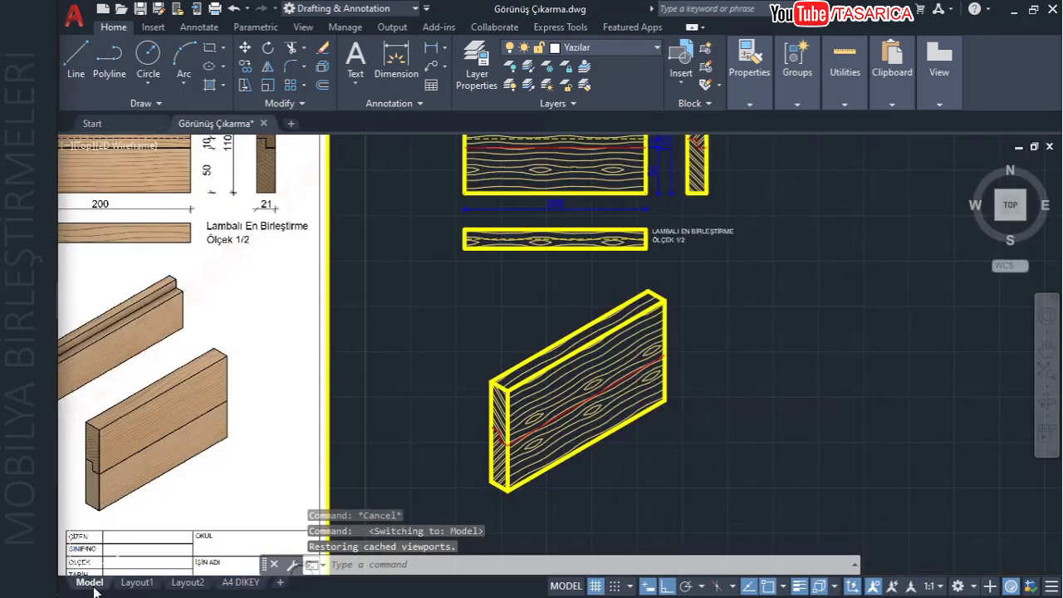
pyautogui.click(639, 523)
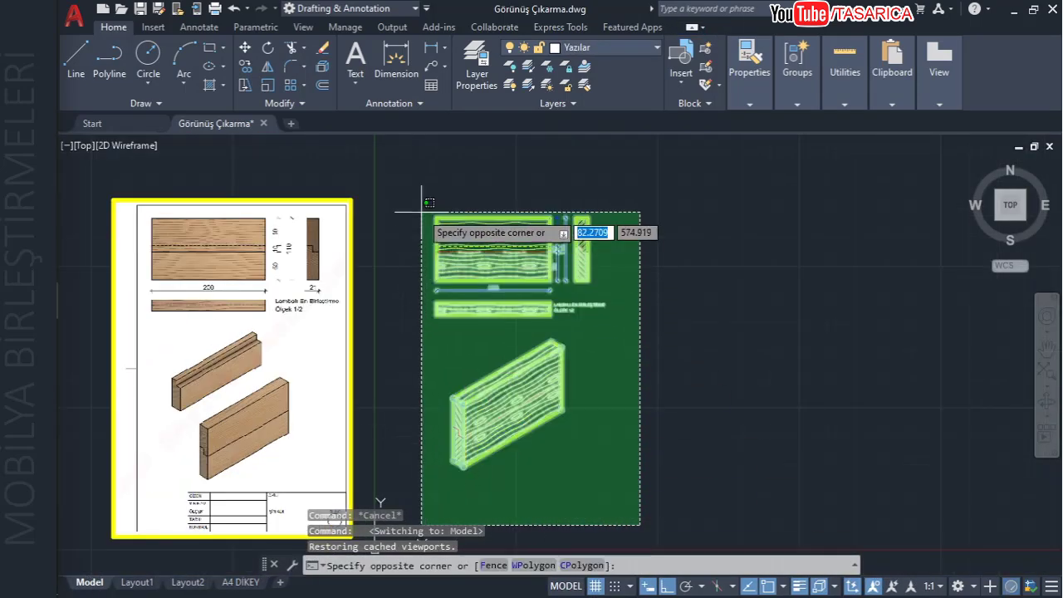
pyautogui.click(407, 177)
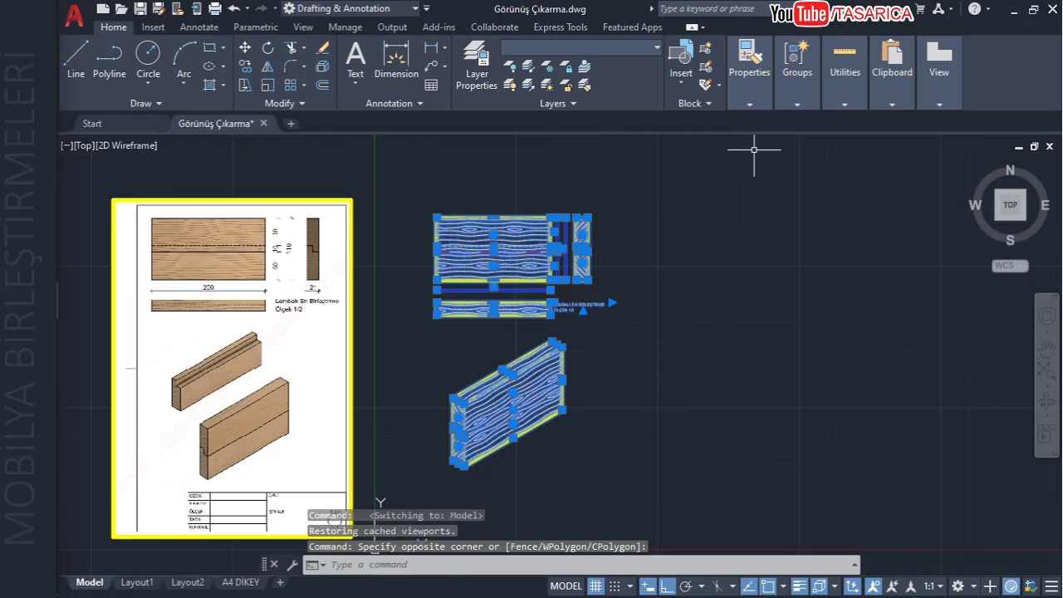
pyautogui.click(751, 104)
pyautogui.click(847, 122)
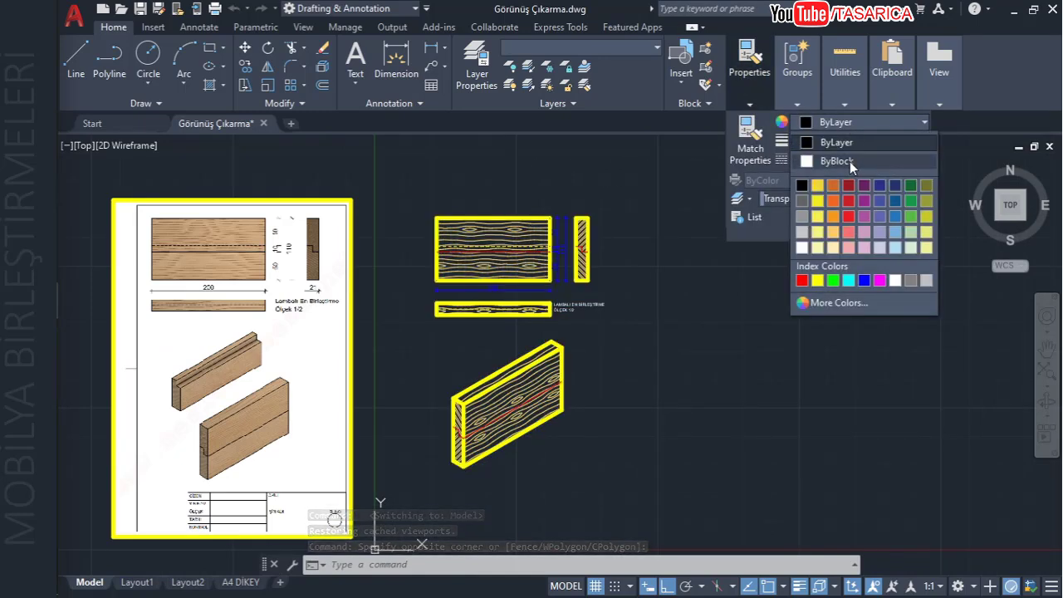
pyautogui.click(841, 164)
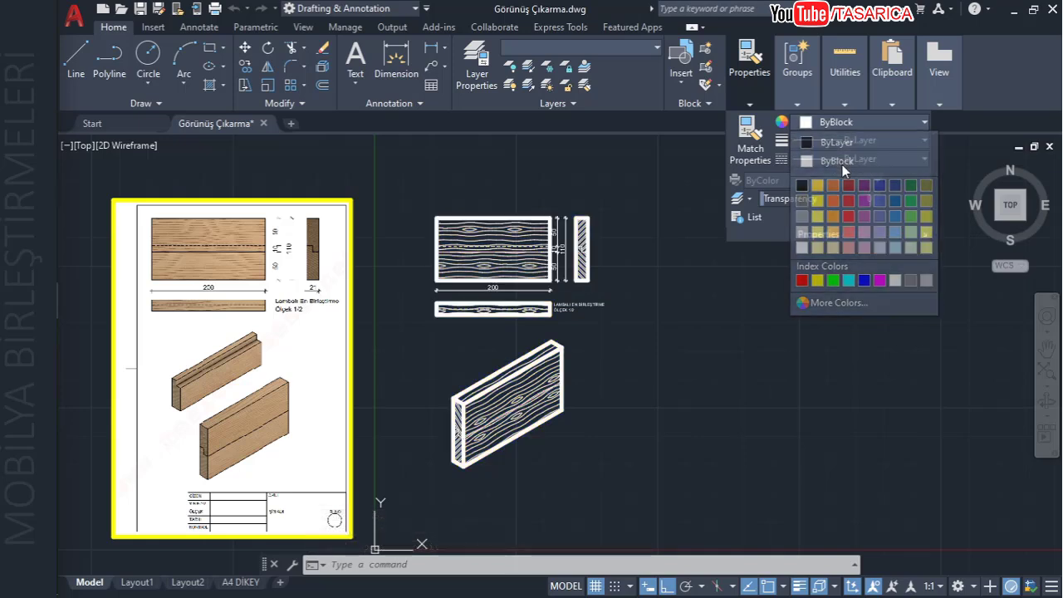
pyautogui.click(735, 438)
pyautogui.click(702, 291)
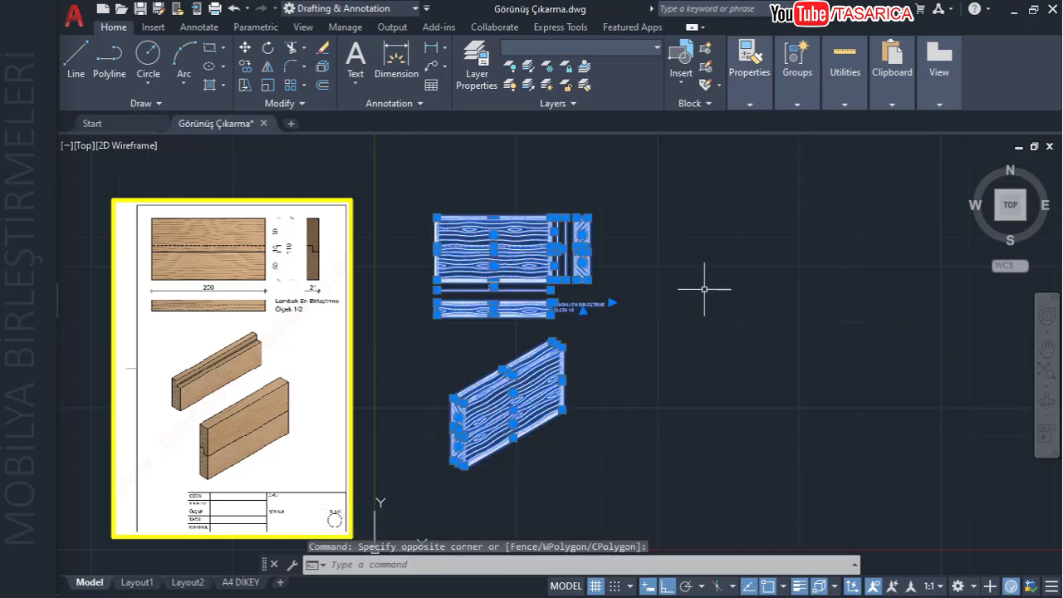
pyautogui.press('Escape')
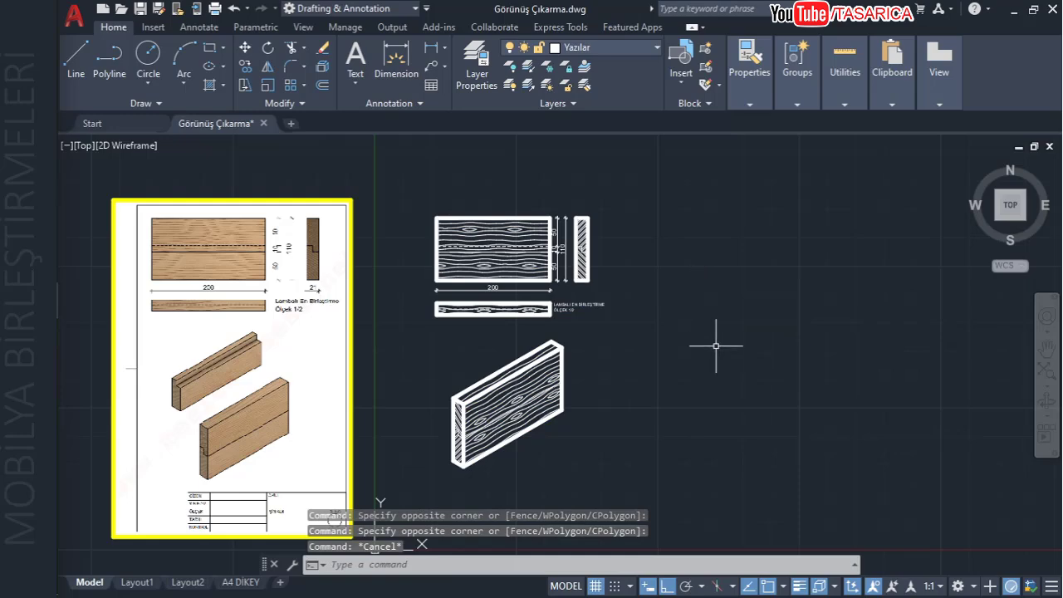
# - Return to the A4 DİKEY layout and start a plot with AutoCAD PDF (High Quality Print).pc3 as the plotter
pyautogui.scroll(5, 535, 259)
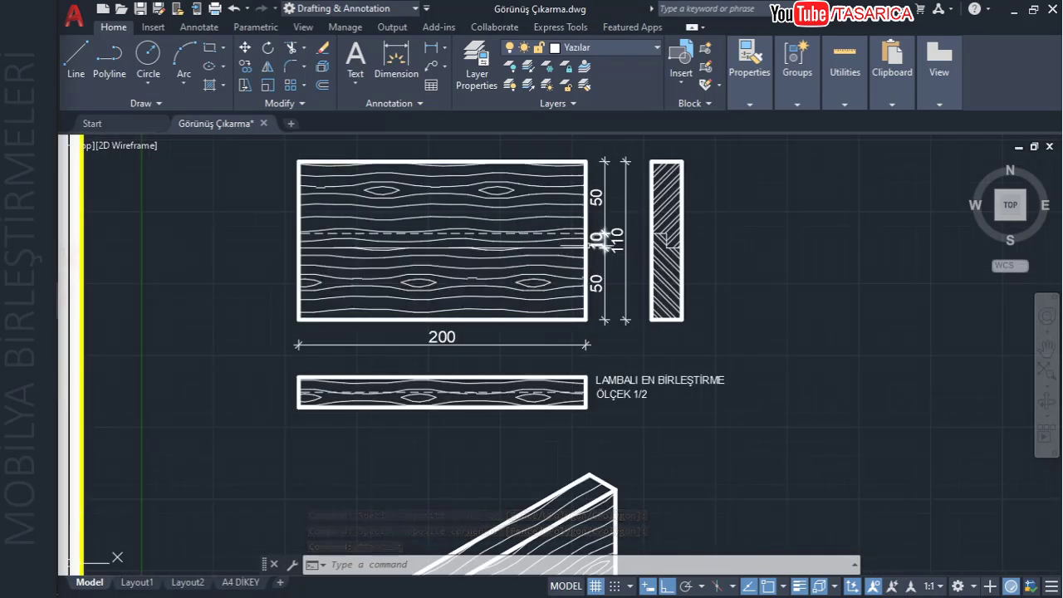
pyautogui.scroll(-3, 573, 257)
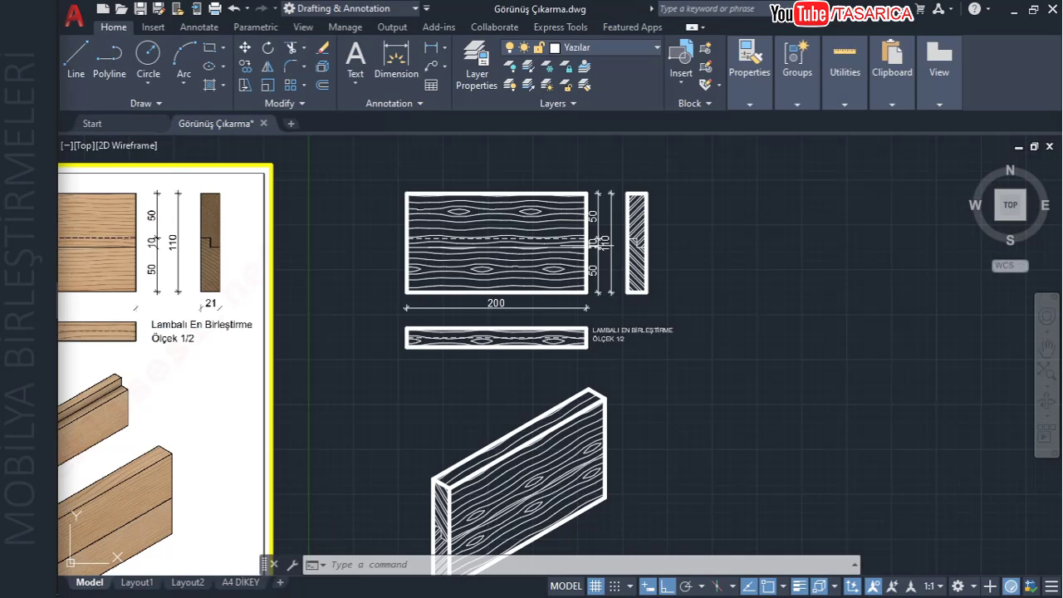
pyautogui.click(241, 582)
pyautogui.scroll(3, 507, 181)
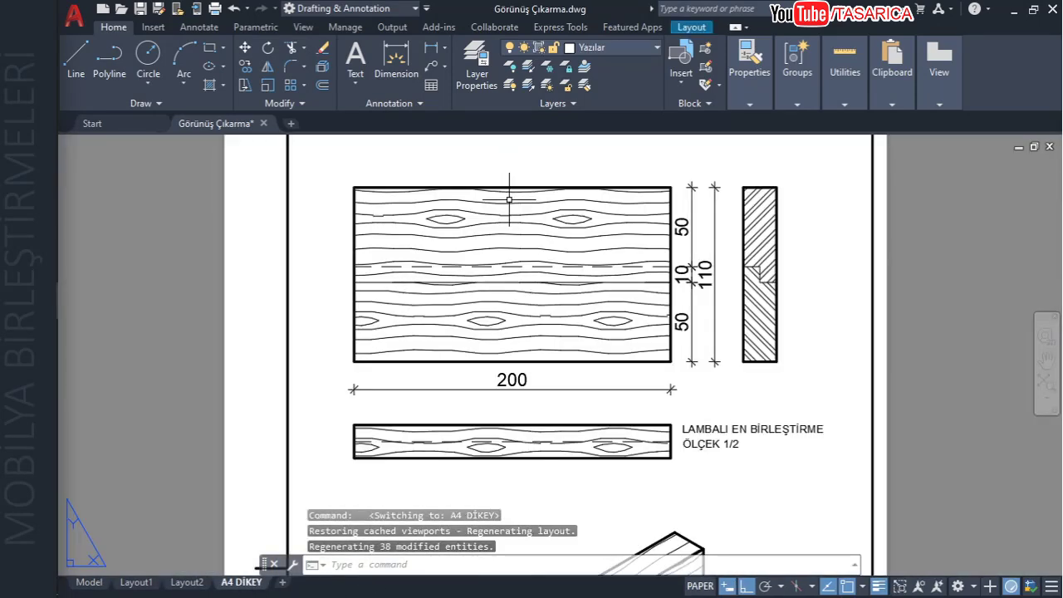
pyautogui.scroll(2, 456, 252)
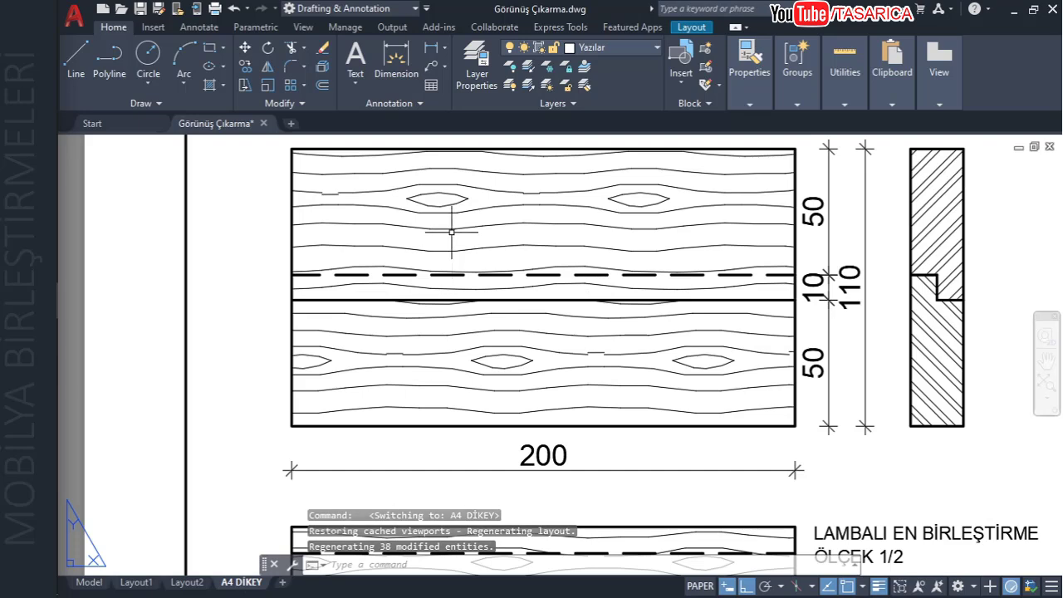
pyautogui.scroll(-5, 584, 385)
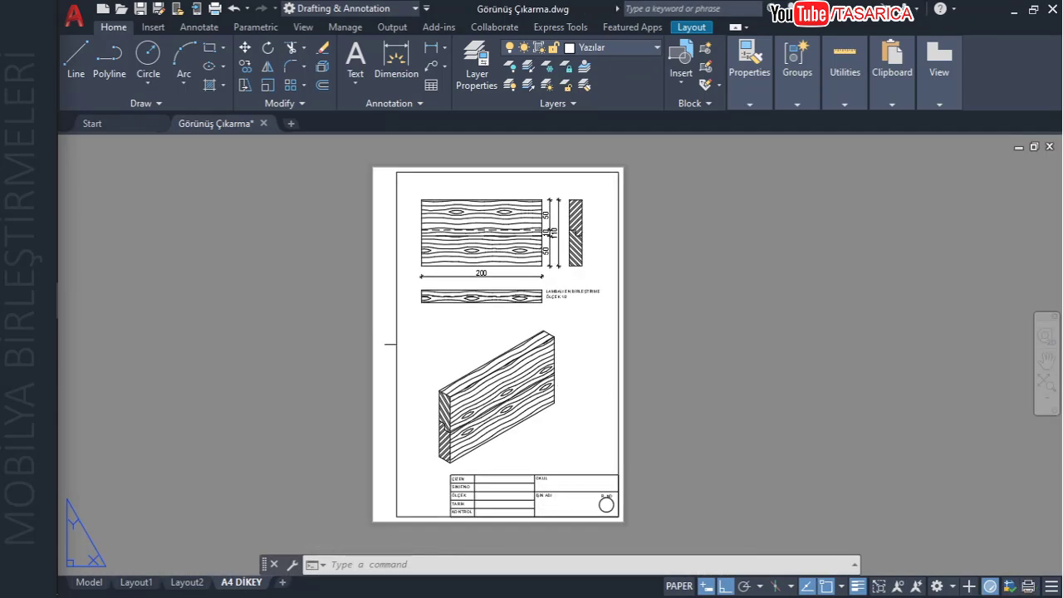
pyautogui.hotkey('ctrl', 'p')
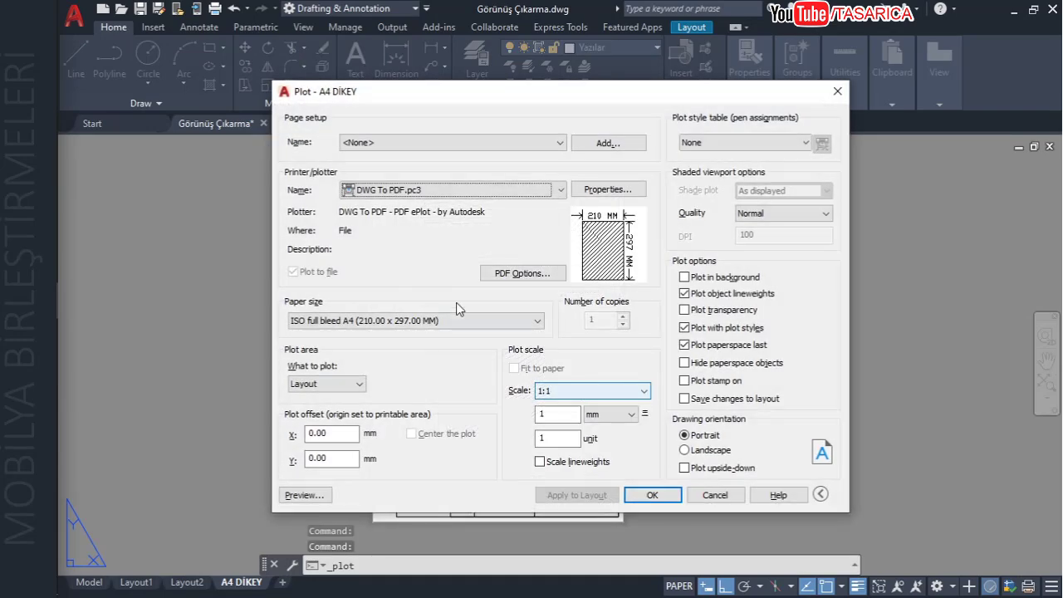
pyautogui.click(430, 191)
pyautogui.click(413, 348)
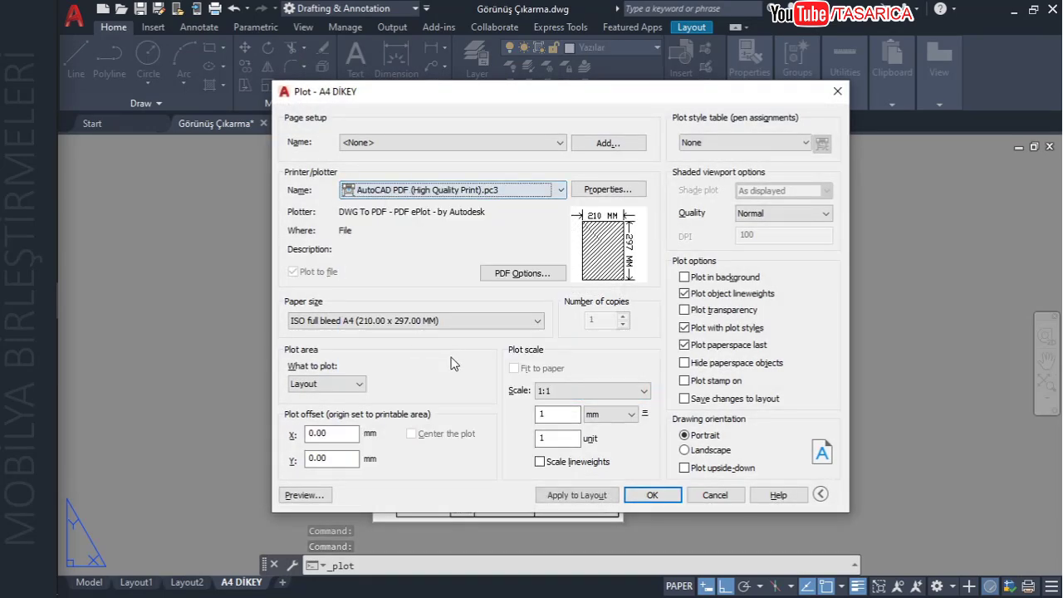
# - Preview the plot, then plot it to the bdç folder as Görünüş Çıkarma-A4 DİKEY.pdf
pyautogui.click(307, 495)
pyautogui.scroll(2, 504, 288)
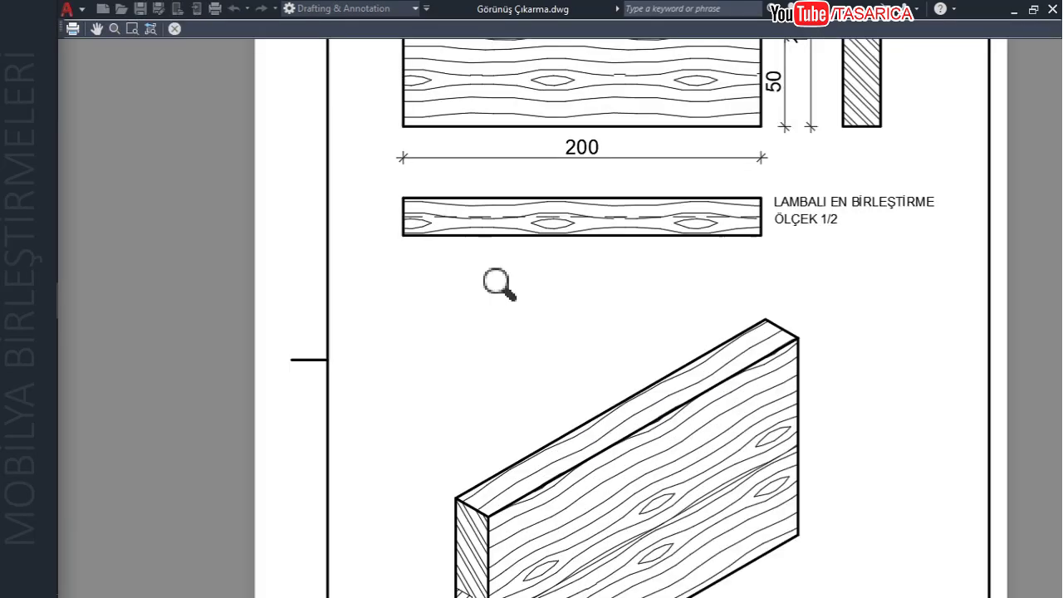
pyautogui.scroll(-4, 494, 352)
pyautogui.rightClick(501, 352)
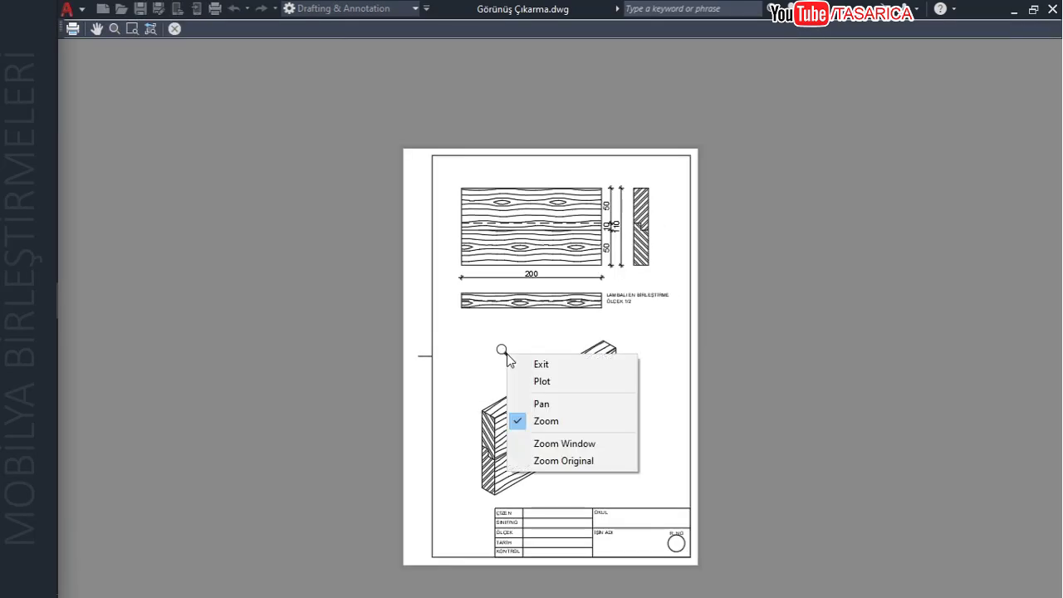
pyautogui.click(554, 385)
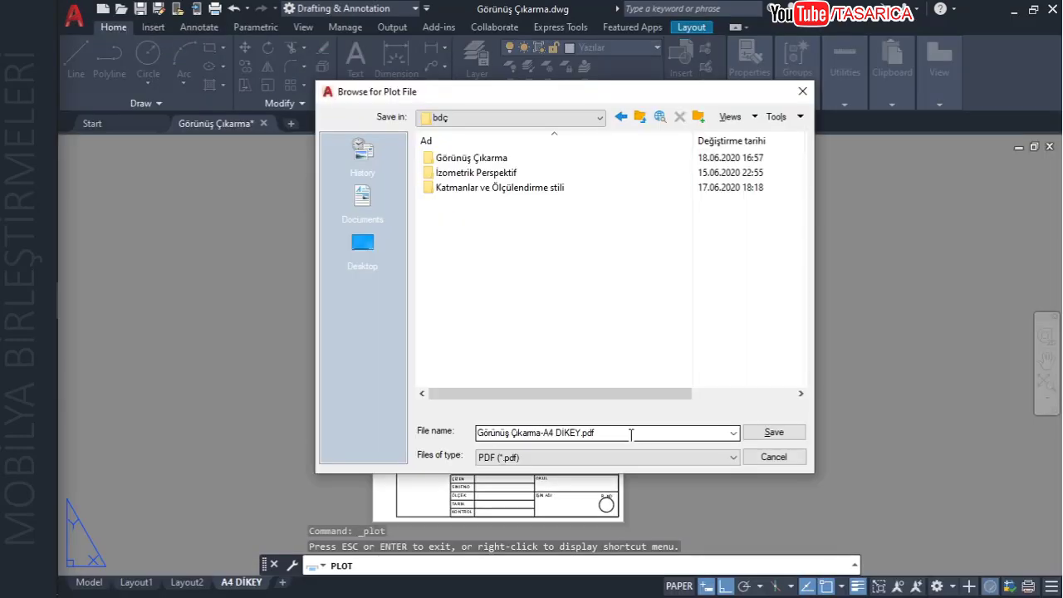
pyautogui.click(771, 438)
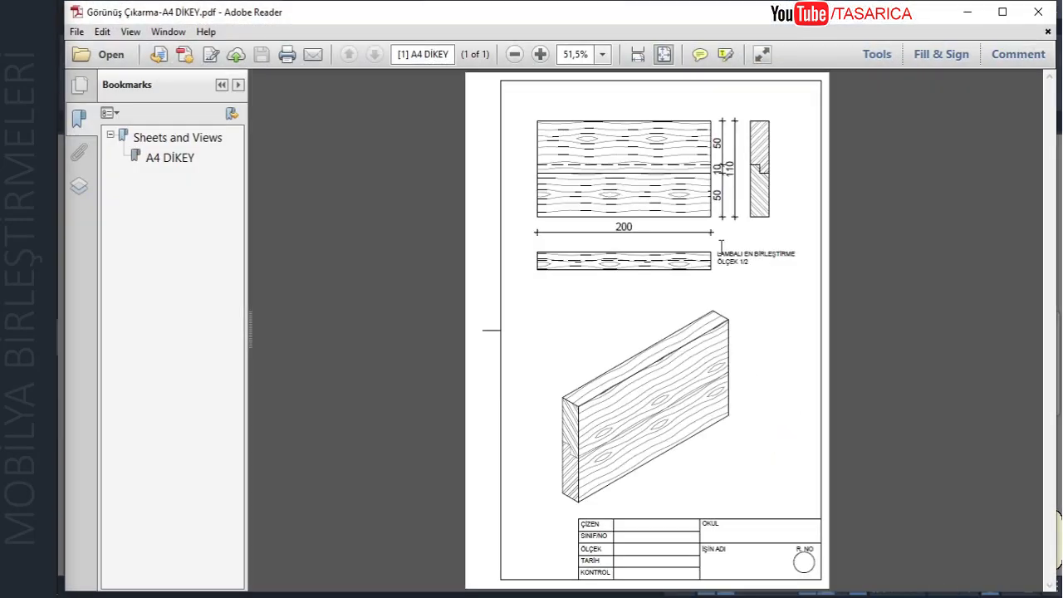
# - Examine the plotted PDF in Adobe Reader, checking the line weights, dimensions, hatches, perspective and title block up close
pyautogui.keyDown('ctrl'); pyautogui.scroll(1, 721, 211); pyautogui.keyUp('ctrl')
pyautogui.keyDown('ctrl'); pyautogui.scroll(1, 659, 221); pyautogui.keyUp('ctrl')
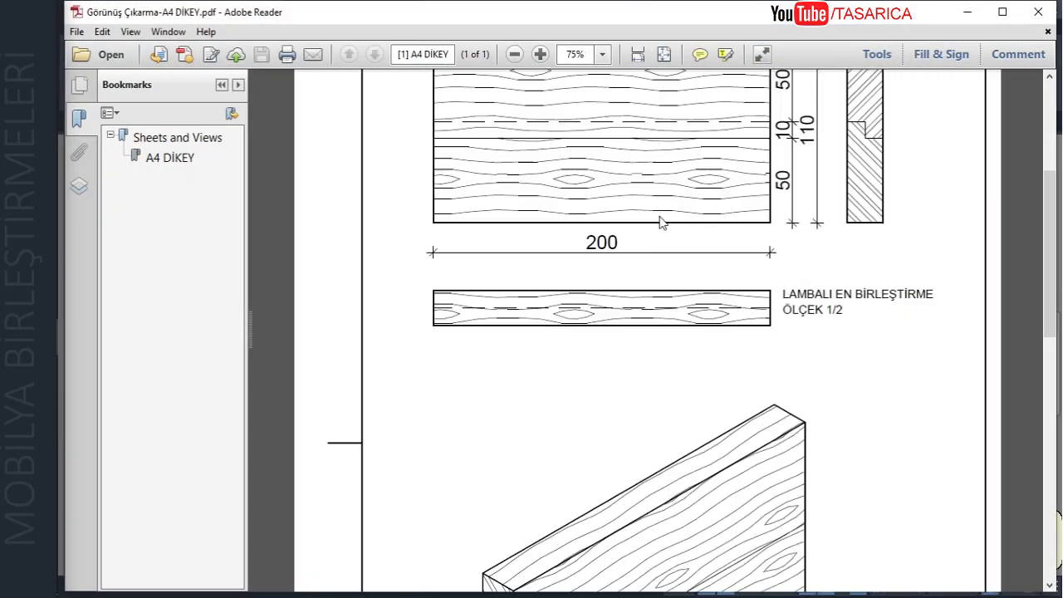
pyautogui.scroll(-4, 617, 358)
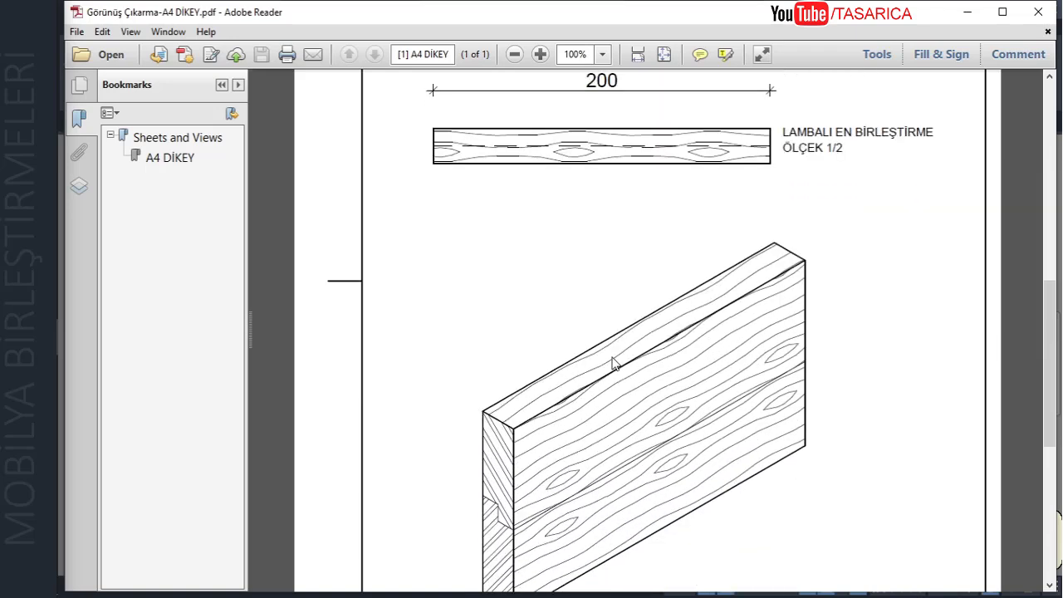
pyautogui.scroll(-1, 612, 365)
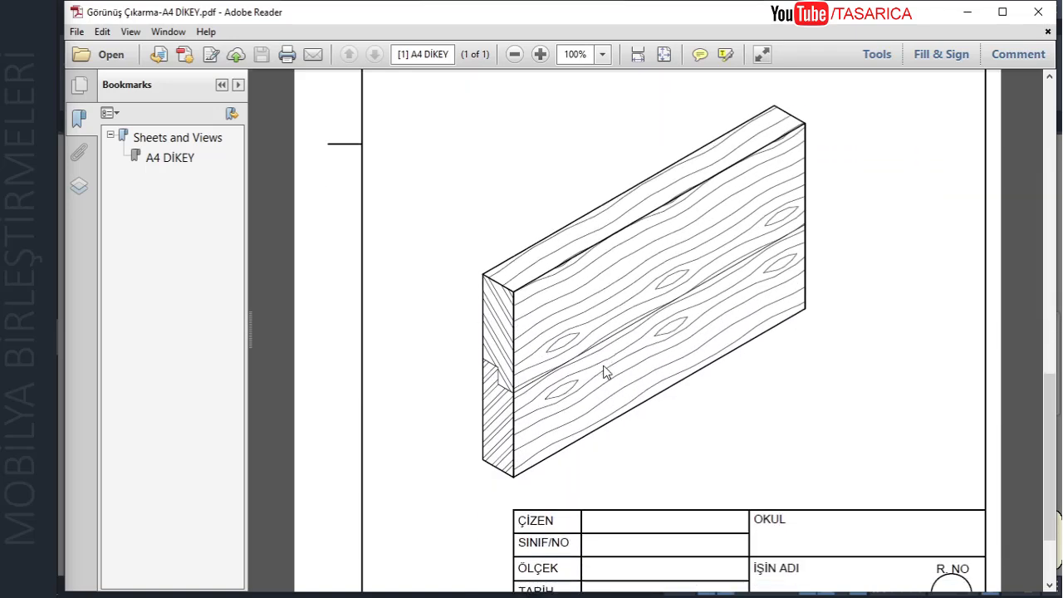
pyautogui.scroll(-1, 607, 373)
pyautogui.scroll(4, 607, 373)
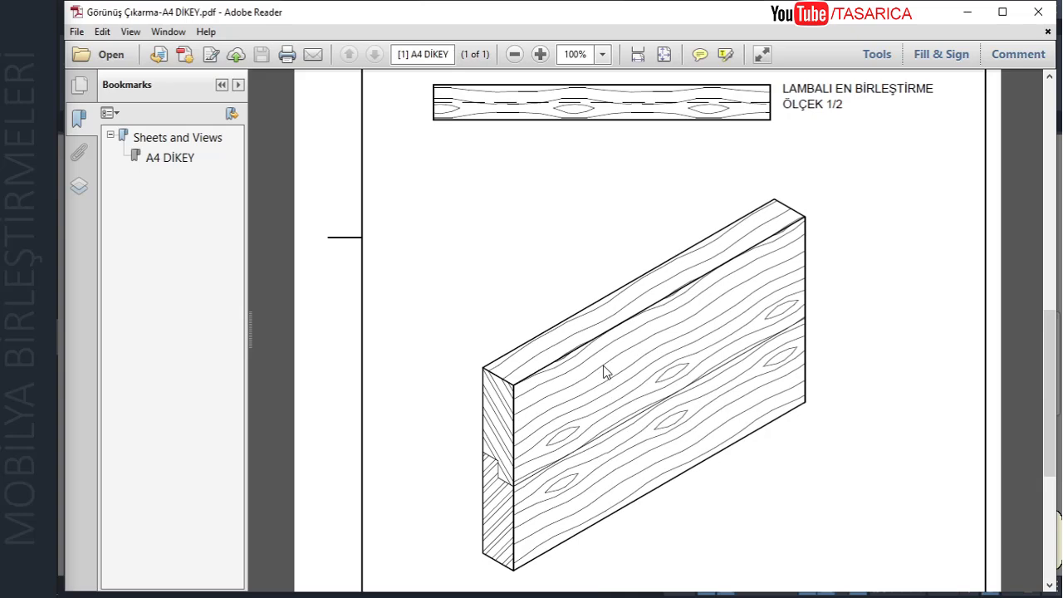
pyautogui.scroll(4, 604, 372)
pyautogui.keyDown('ctrl'); pyautogui.scroll(1, 671, 219); pyautogui.keyUp('ctrl')
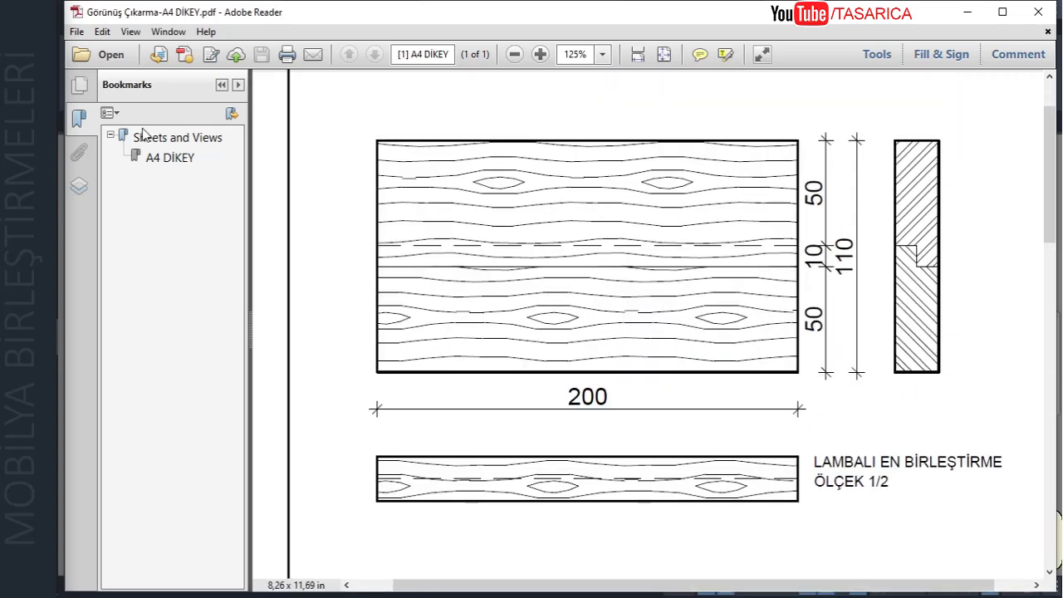
# - Show the PDF's layers, test İnce Çizgiler and Kalın Çizgiler by hiding and restoring them, and hide Taramalar
pyautogui.click(80, 186)
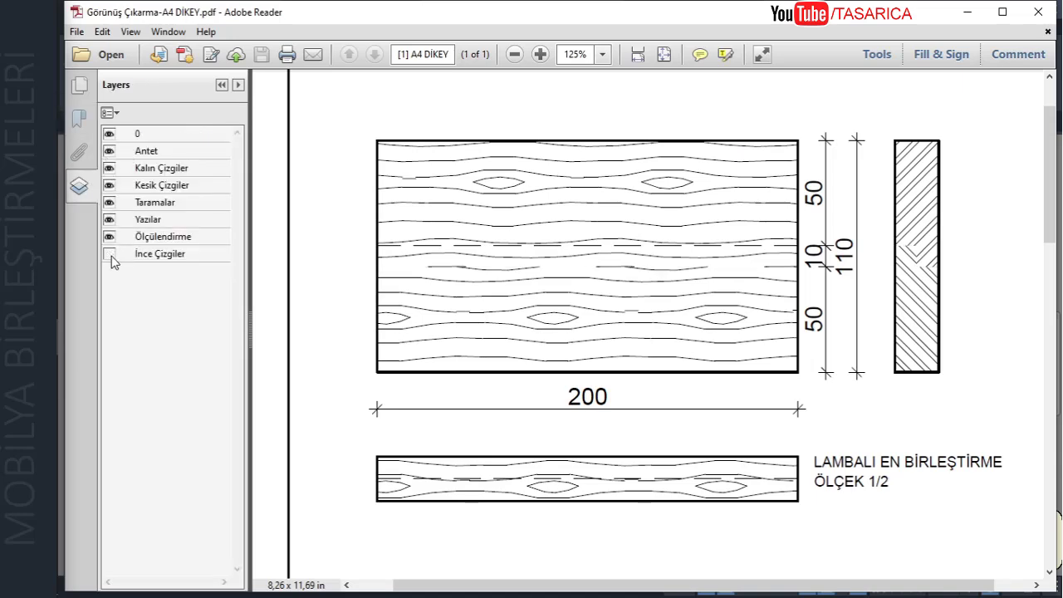
pyautogui.click(109, 168)
pyautogui.click(109, 169)
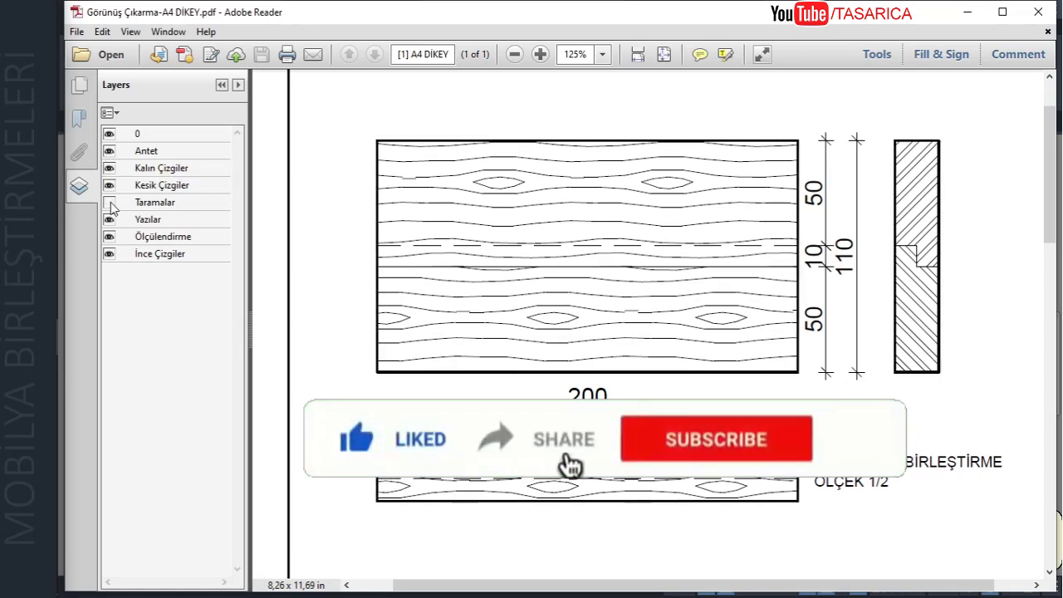
pyautogui.click(110, 203)
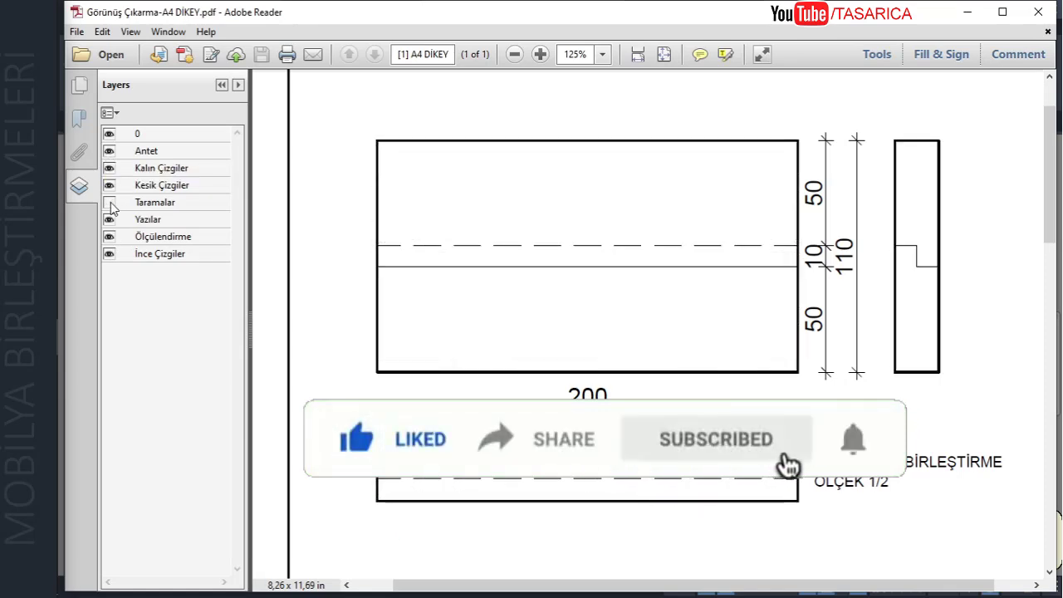